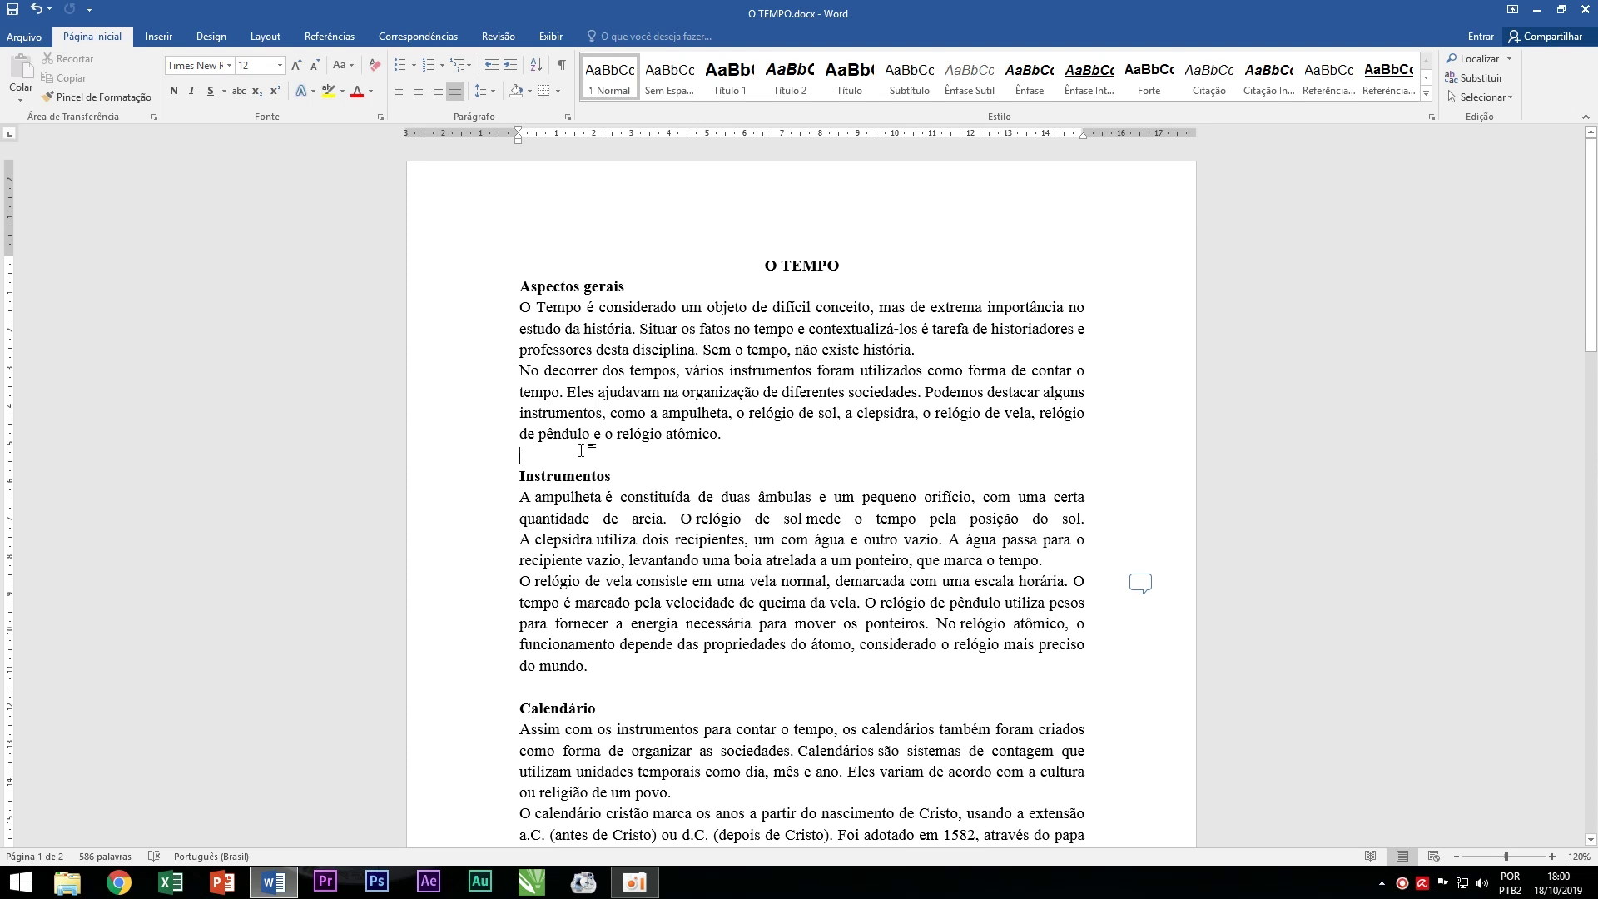
Show the Layout tab's page options and scroll through the O TEMPO document.
click(265, 35)
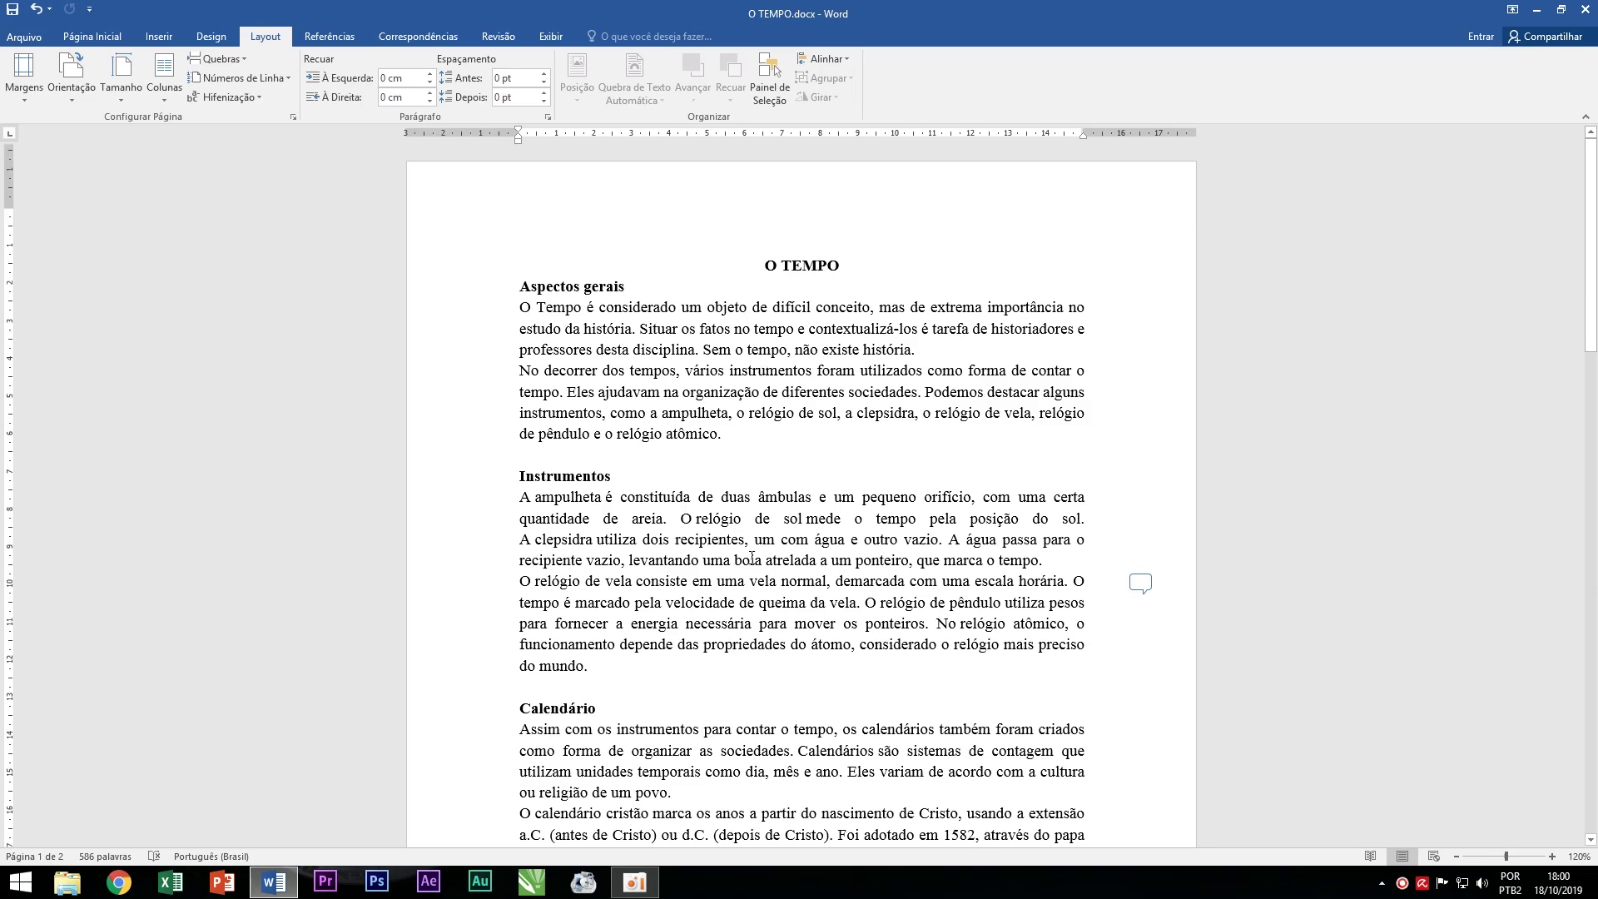
scroll(700, 520, down, 4)
scroll(724, 541, down, 5)
scroll(753, 566, down, 4)
scroll(752, 562, down, 3)
scroll(749, 556, down, 2)
scroll(749, 557, down, 5)
scroll(749, 556, up, 6)
scroll(749, 556, up, 8)
scroll(665, 458, up, 3)
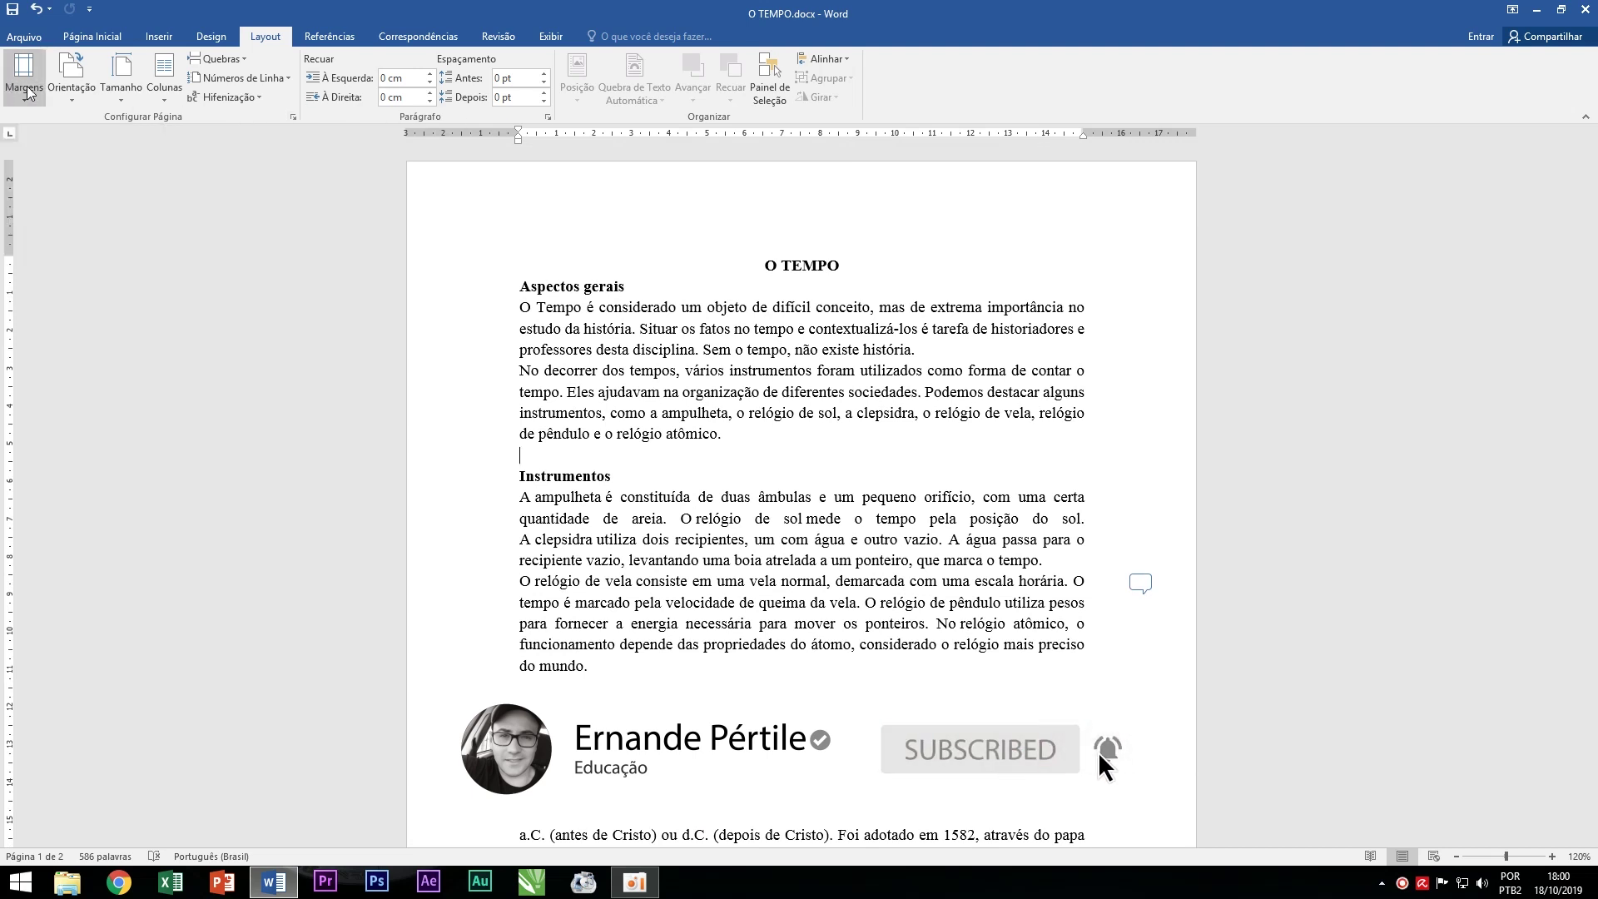
Bring up the Margens presets: Normal, Estreita, Moderada, Larga and Espelhada.
click(25, 92)
click(25, 102)
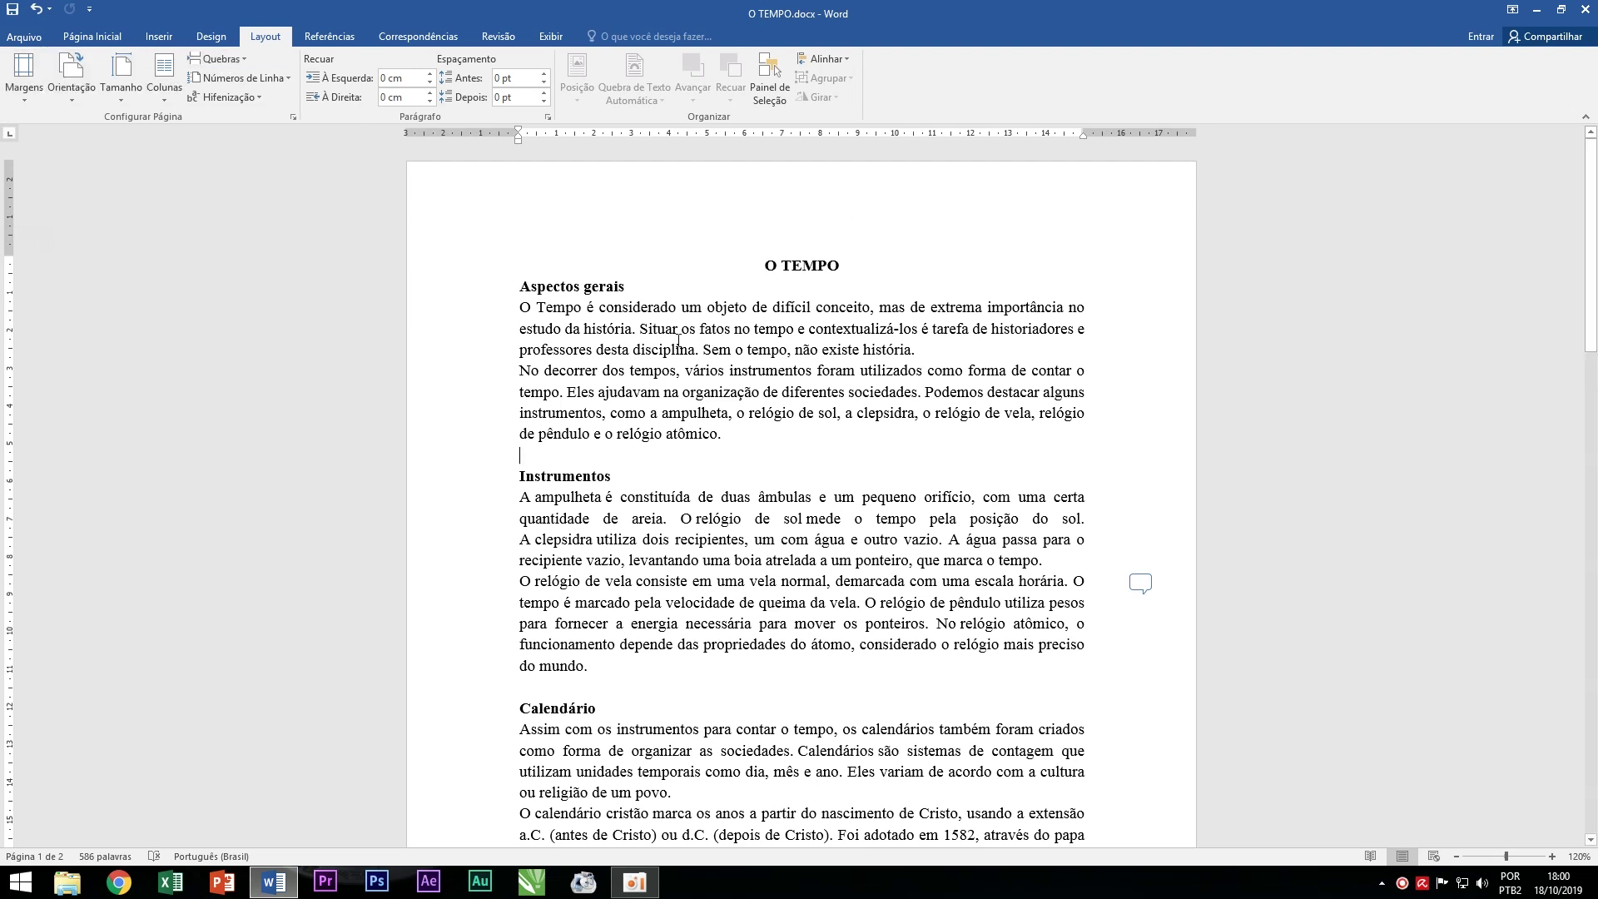
click(12, 89)
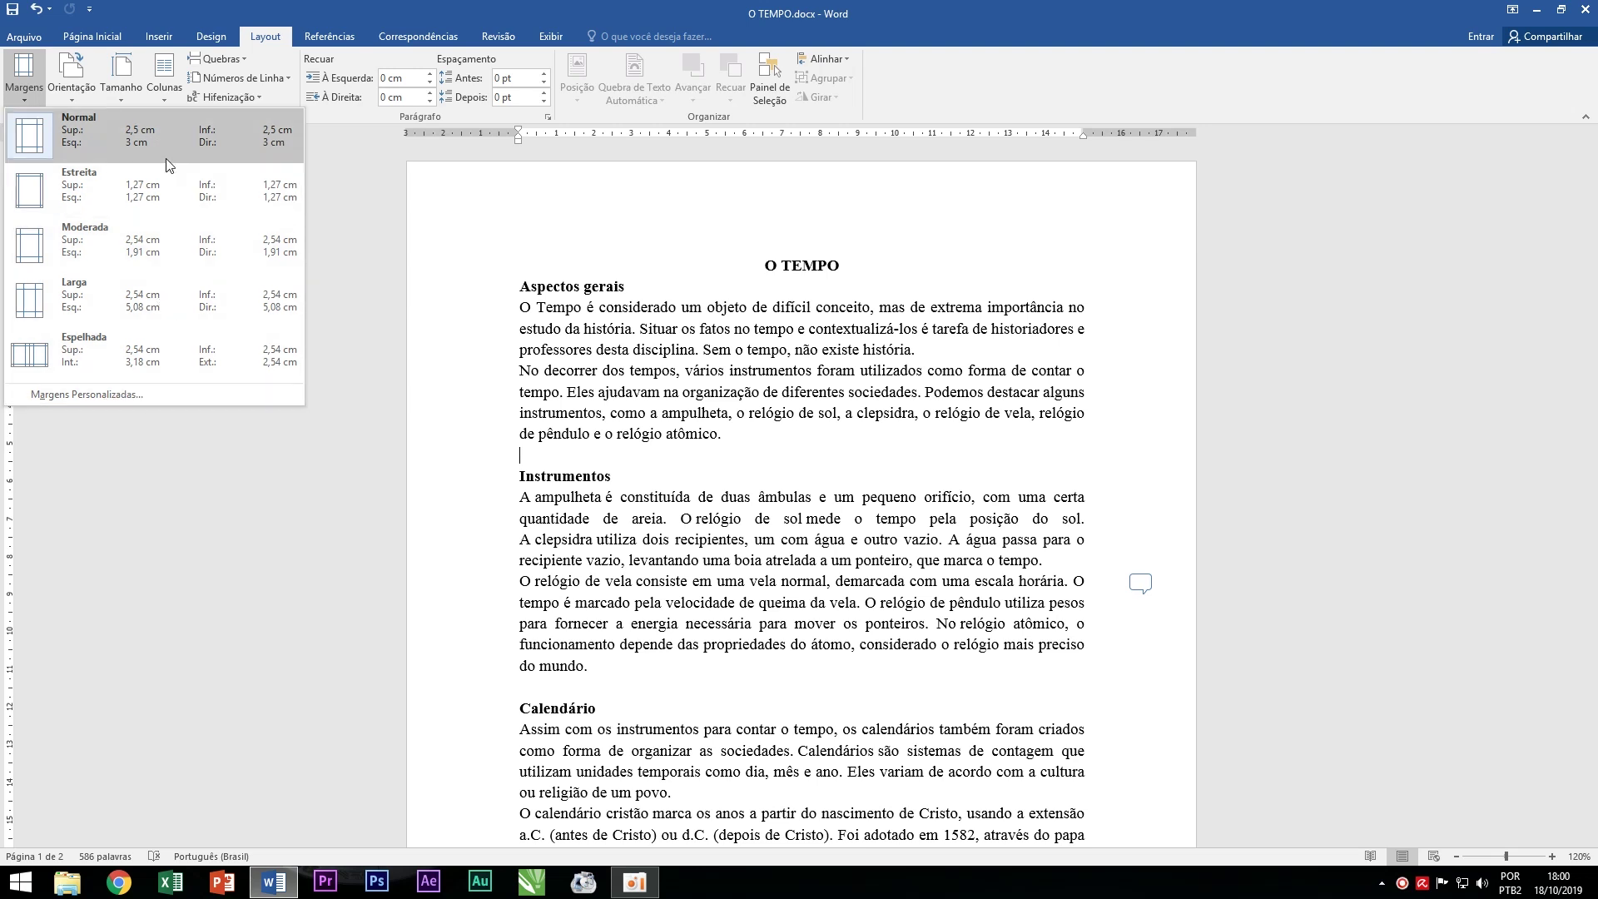
Apply the Estreita preset for 1,27 cm margins on all sides.
click(133, 183)
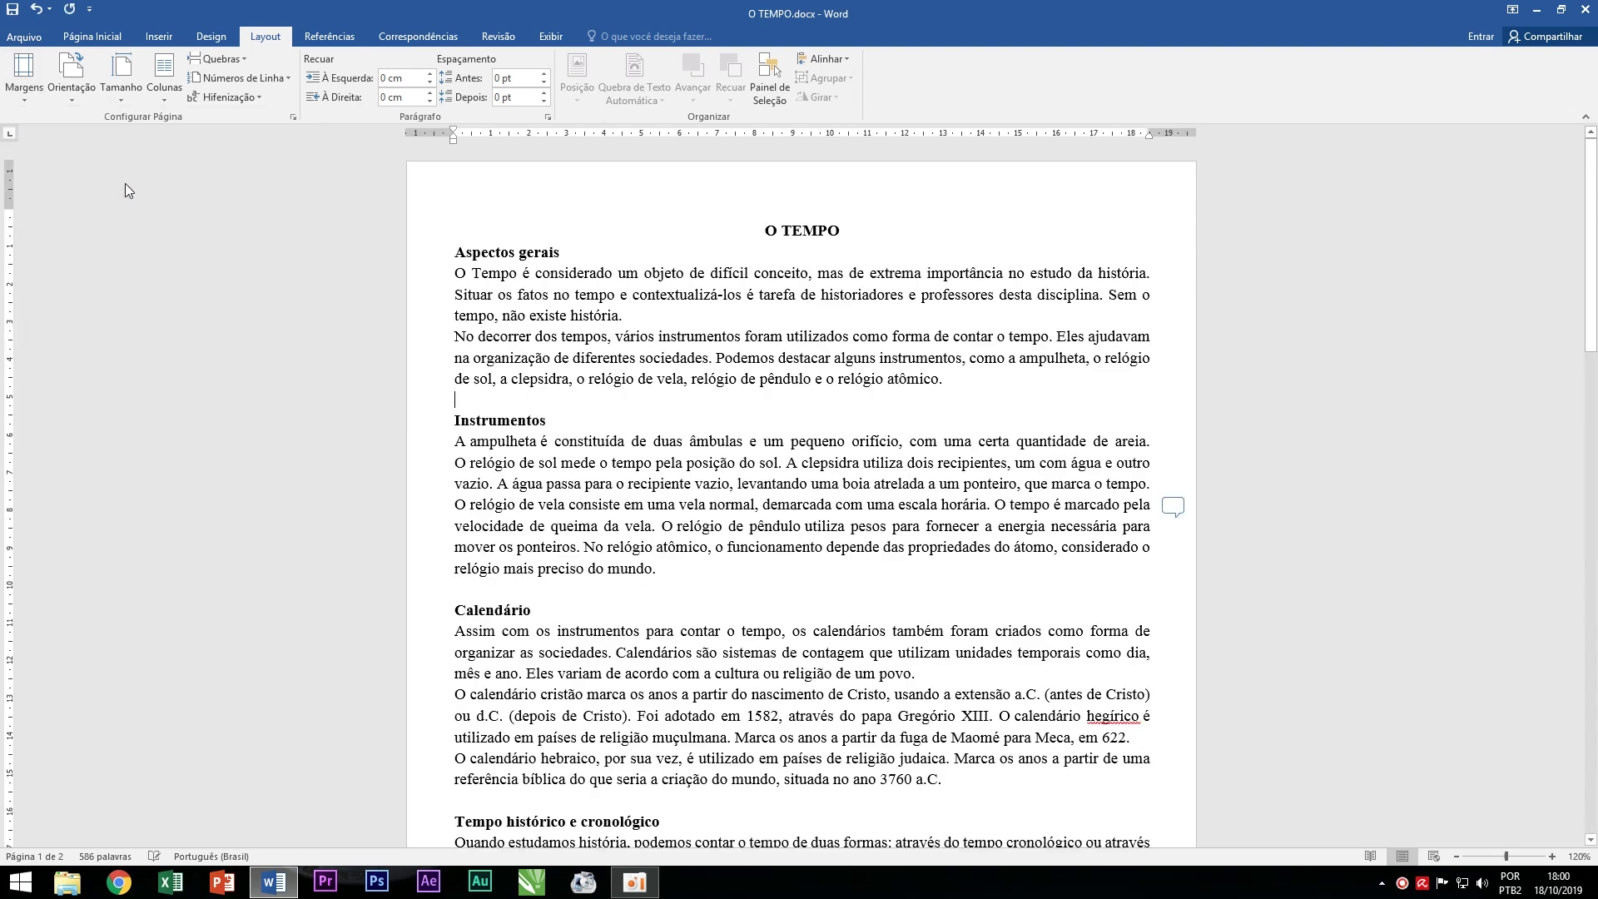
click(36, 94)
click(535, 294)
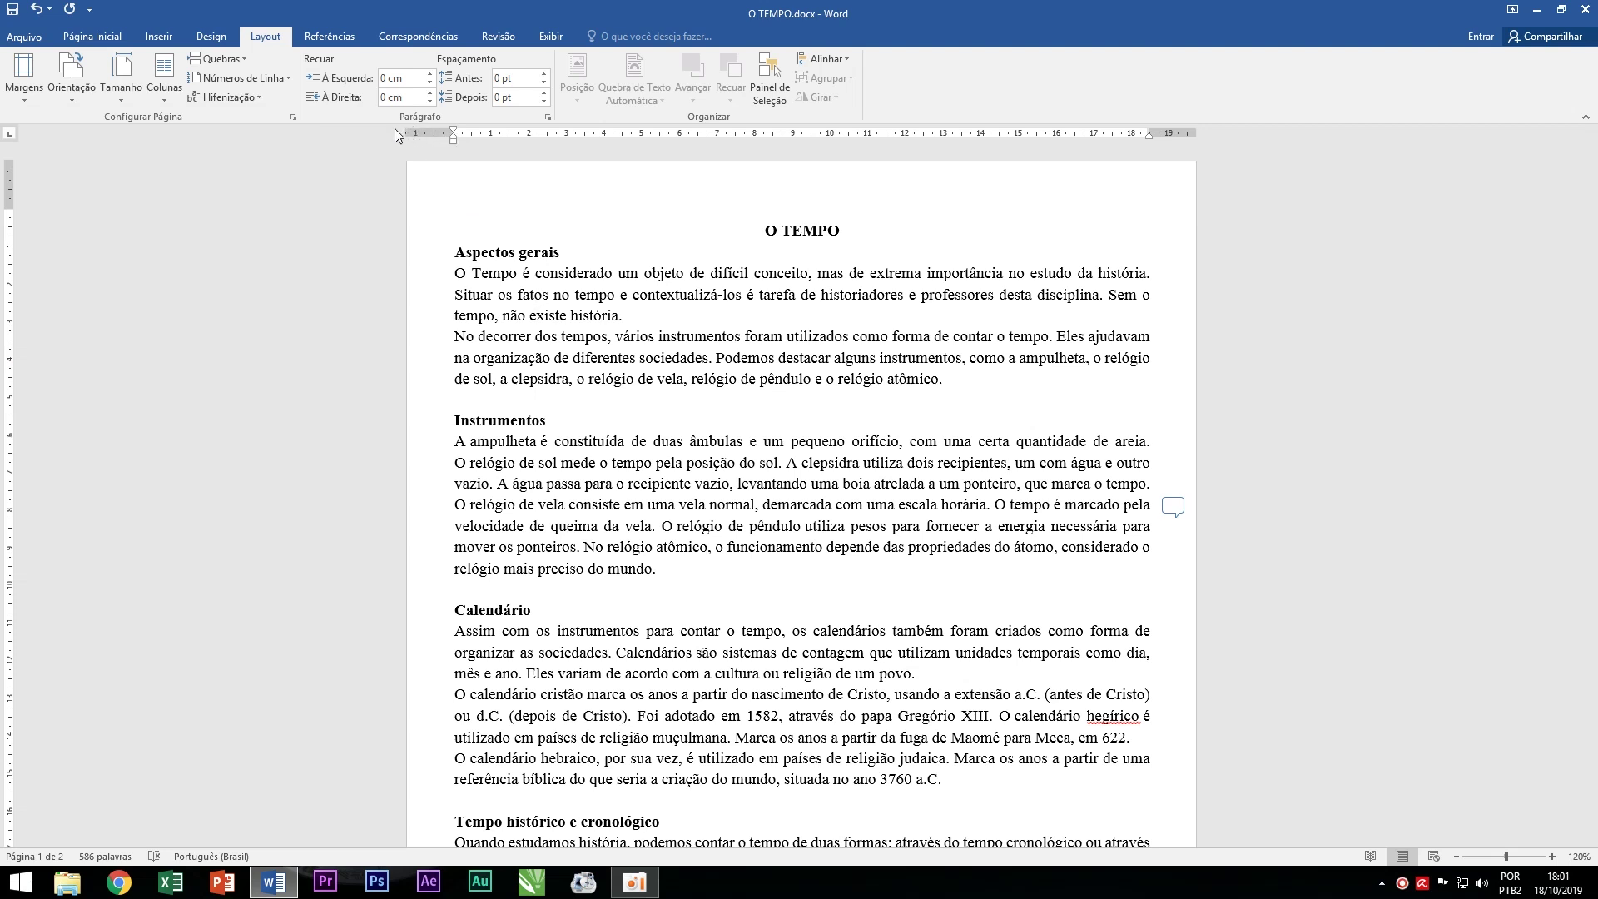
click(32, 97)
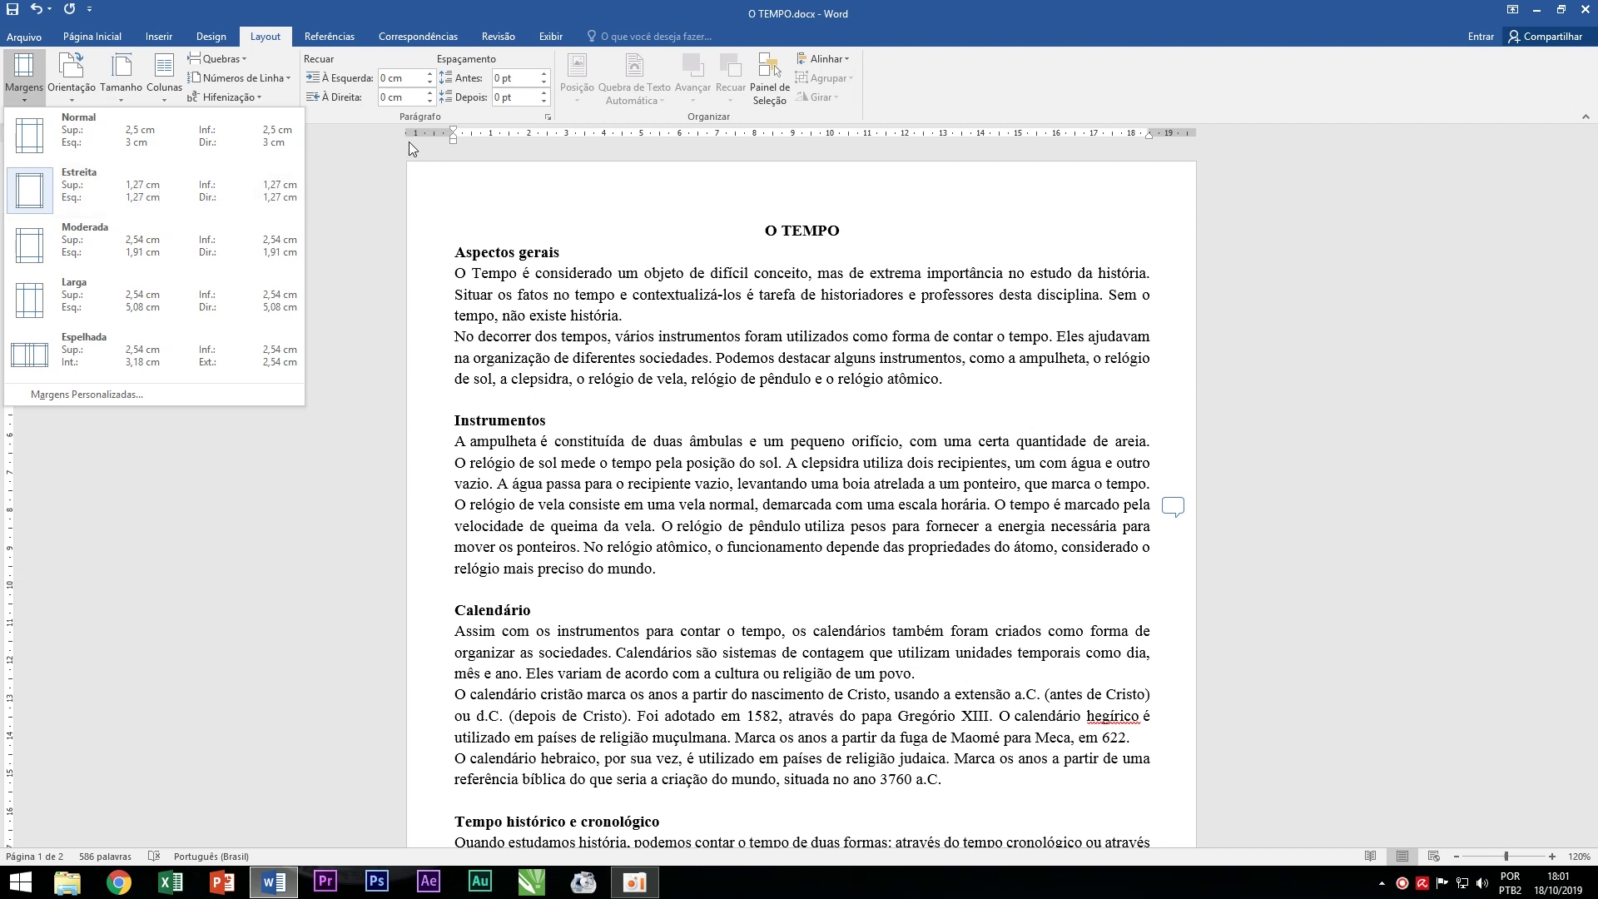
click(499, 291)
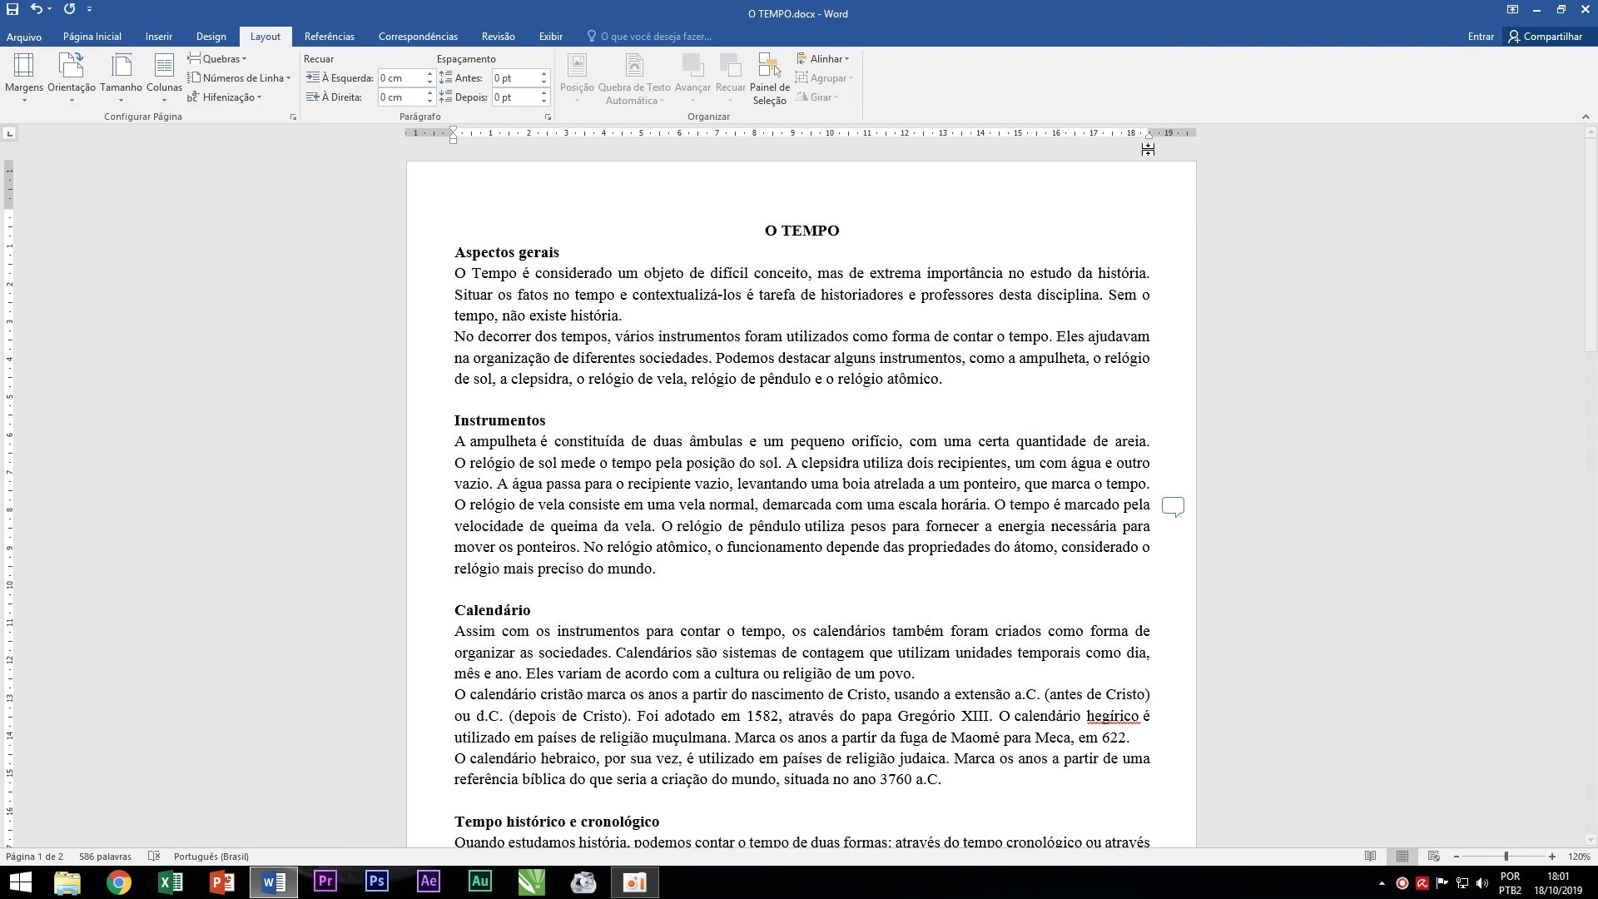
Check the wider text lines, then bring the margin presets back up.
scroll(344, 410, down, 3)
scroll(344, 410, up, 3)
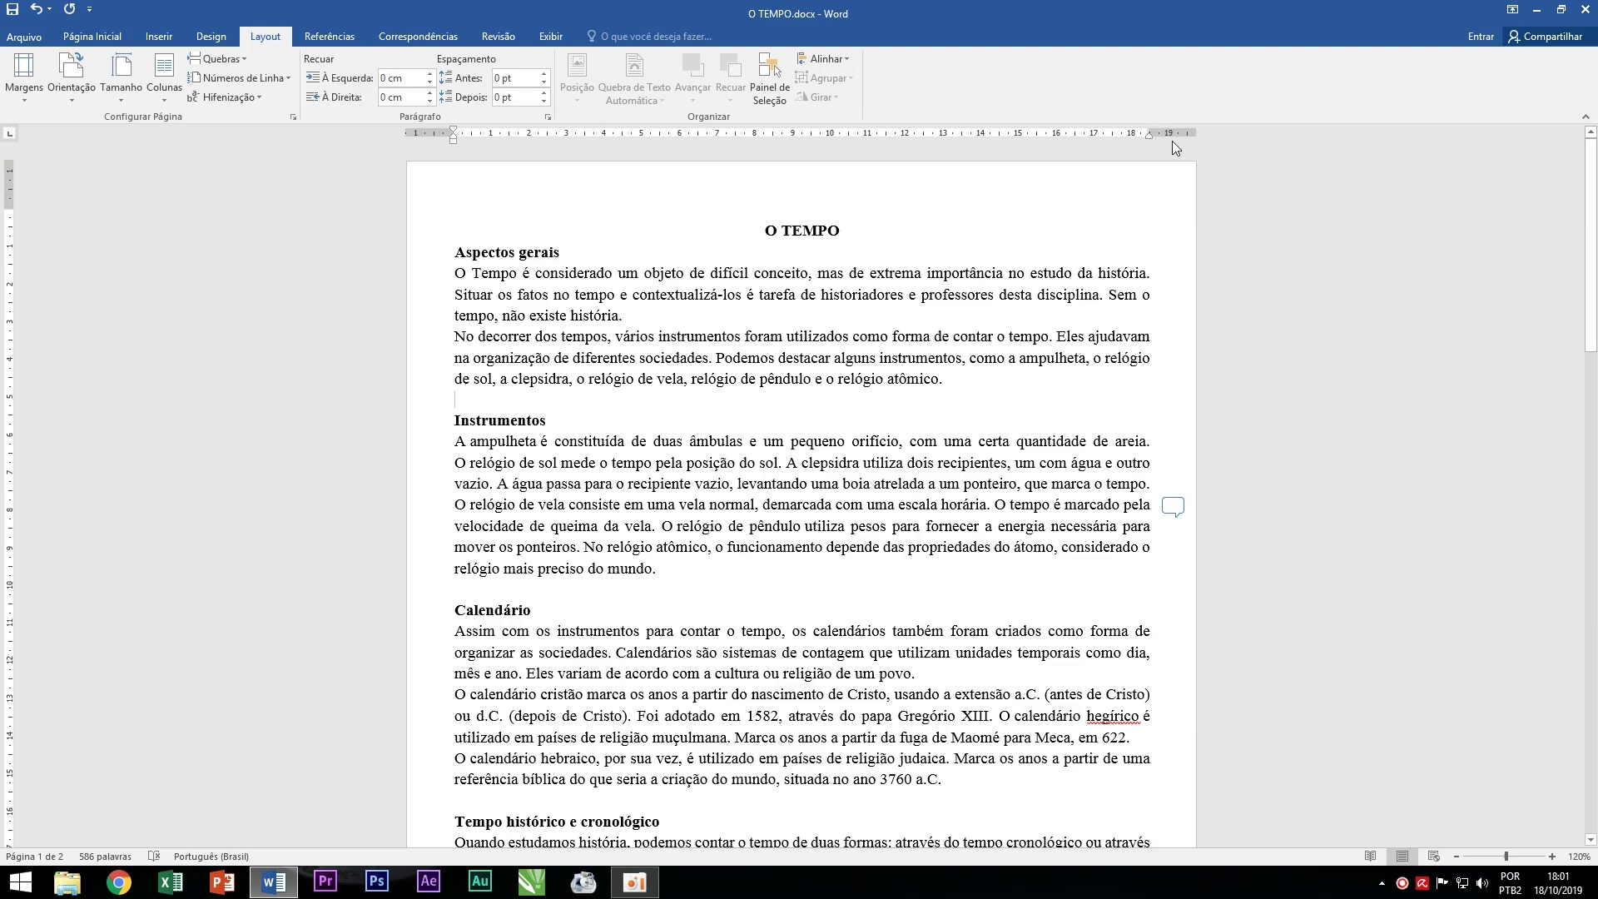
scroll(625, 454, down, 2)
scroll(624, 454, down, 6)
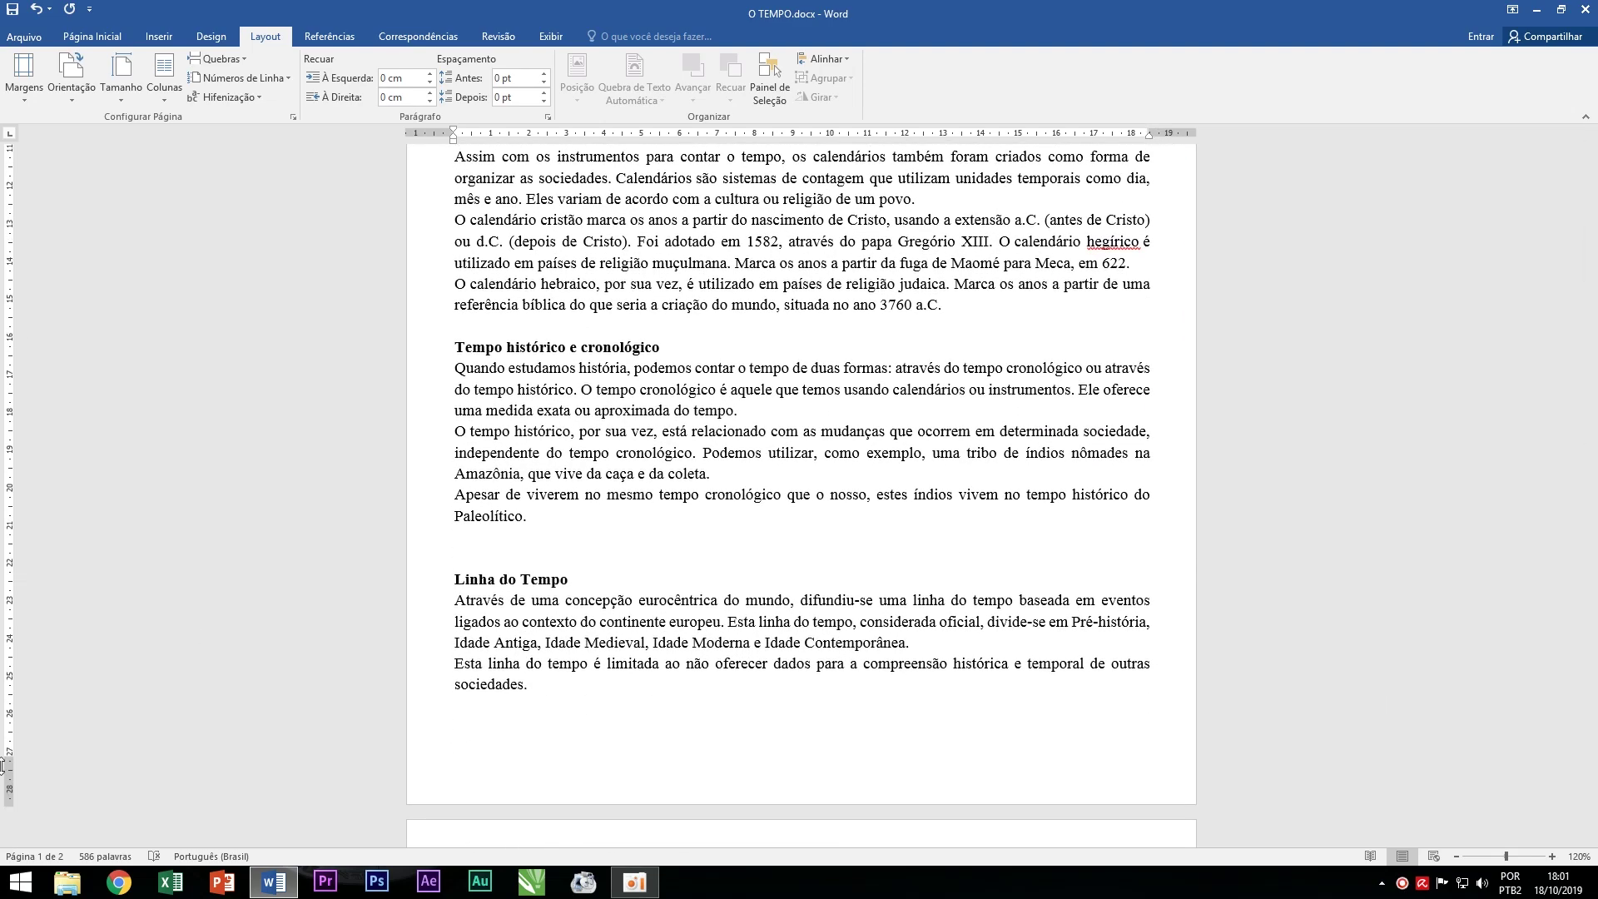
scroll(799, 623, up, 7)
click(23, 98)
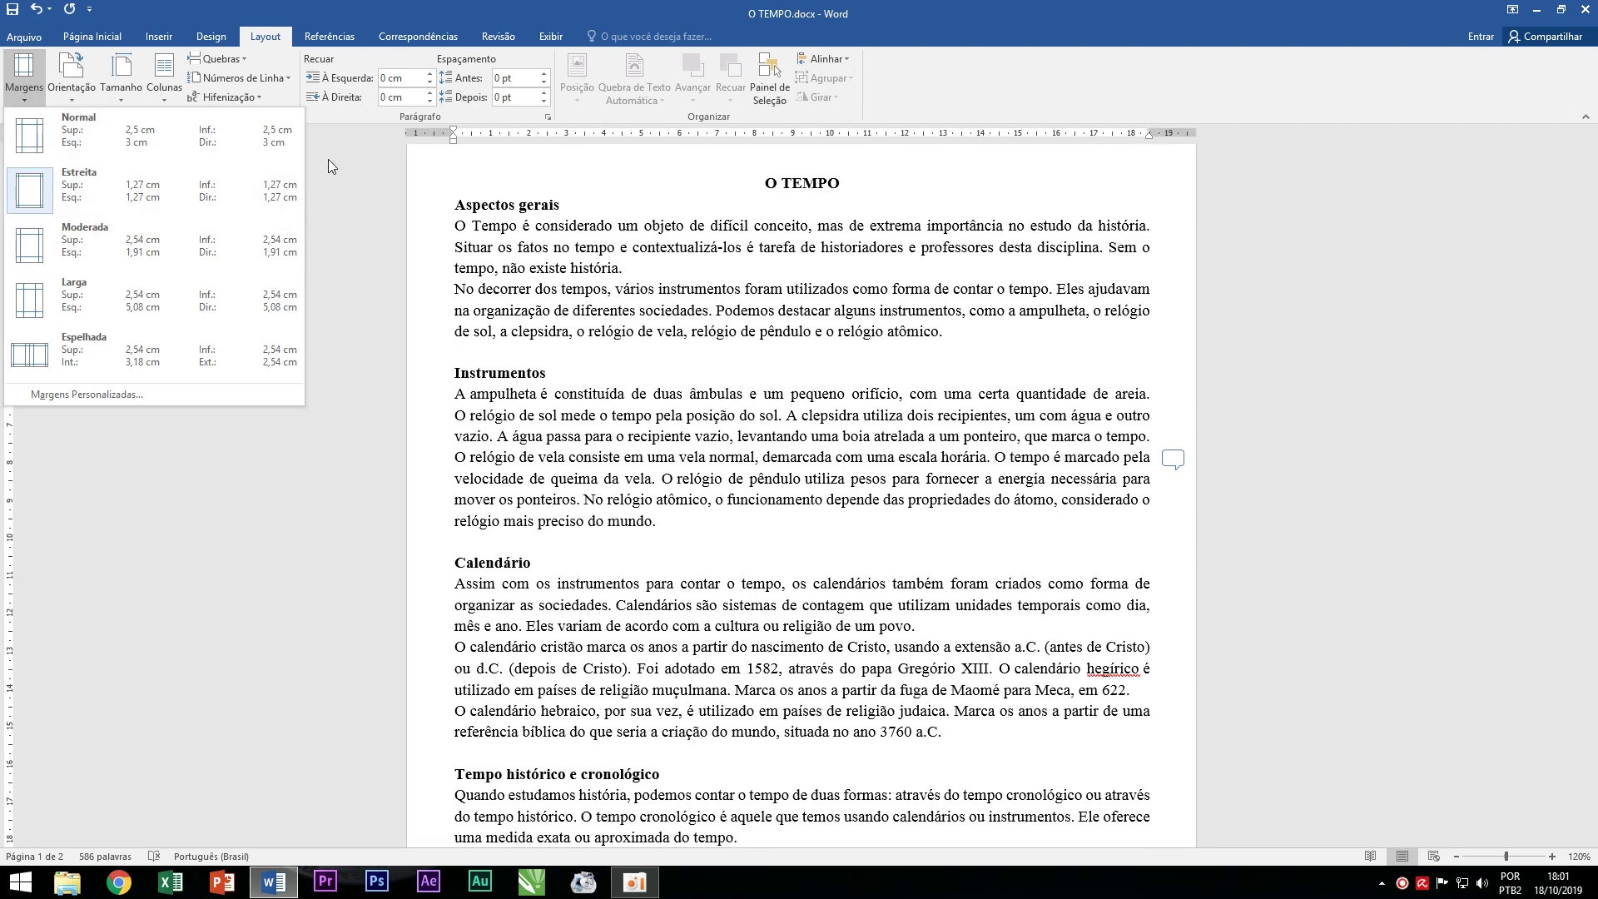
Set custom margins of 3 cm for Superior, Esquerda, Inferior and Direita.
click(92, 393)
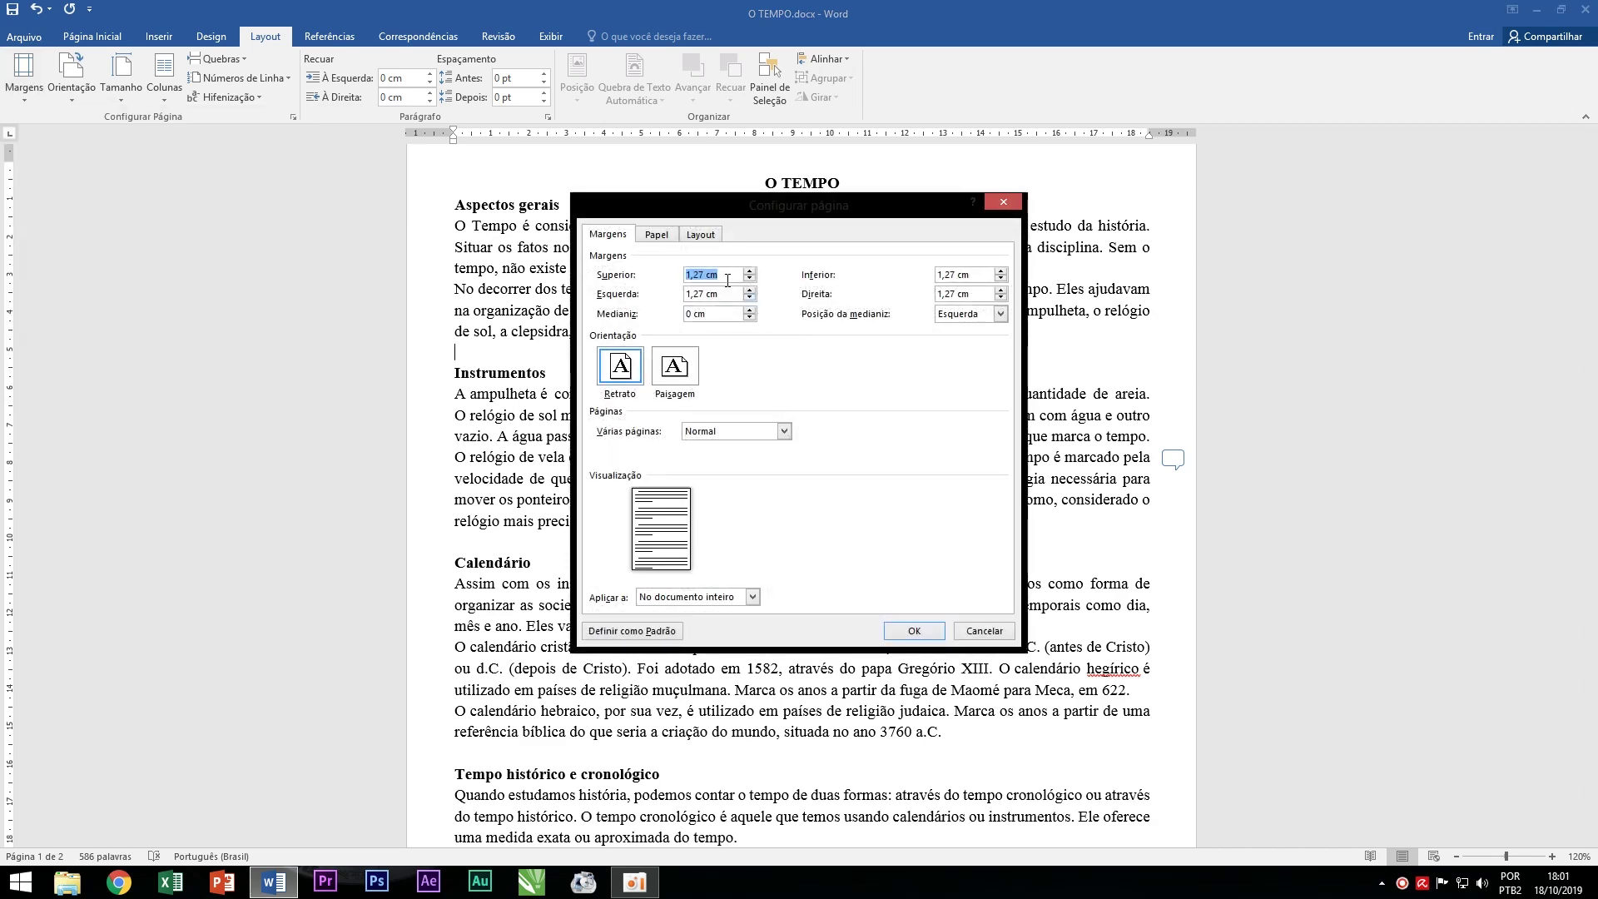
text(3)
key(Tab)
text(3)
key(Tab)
text(3)
key(Tab)
text(3)
key(Tab)
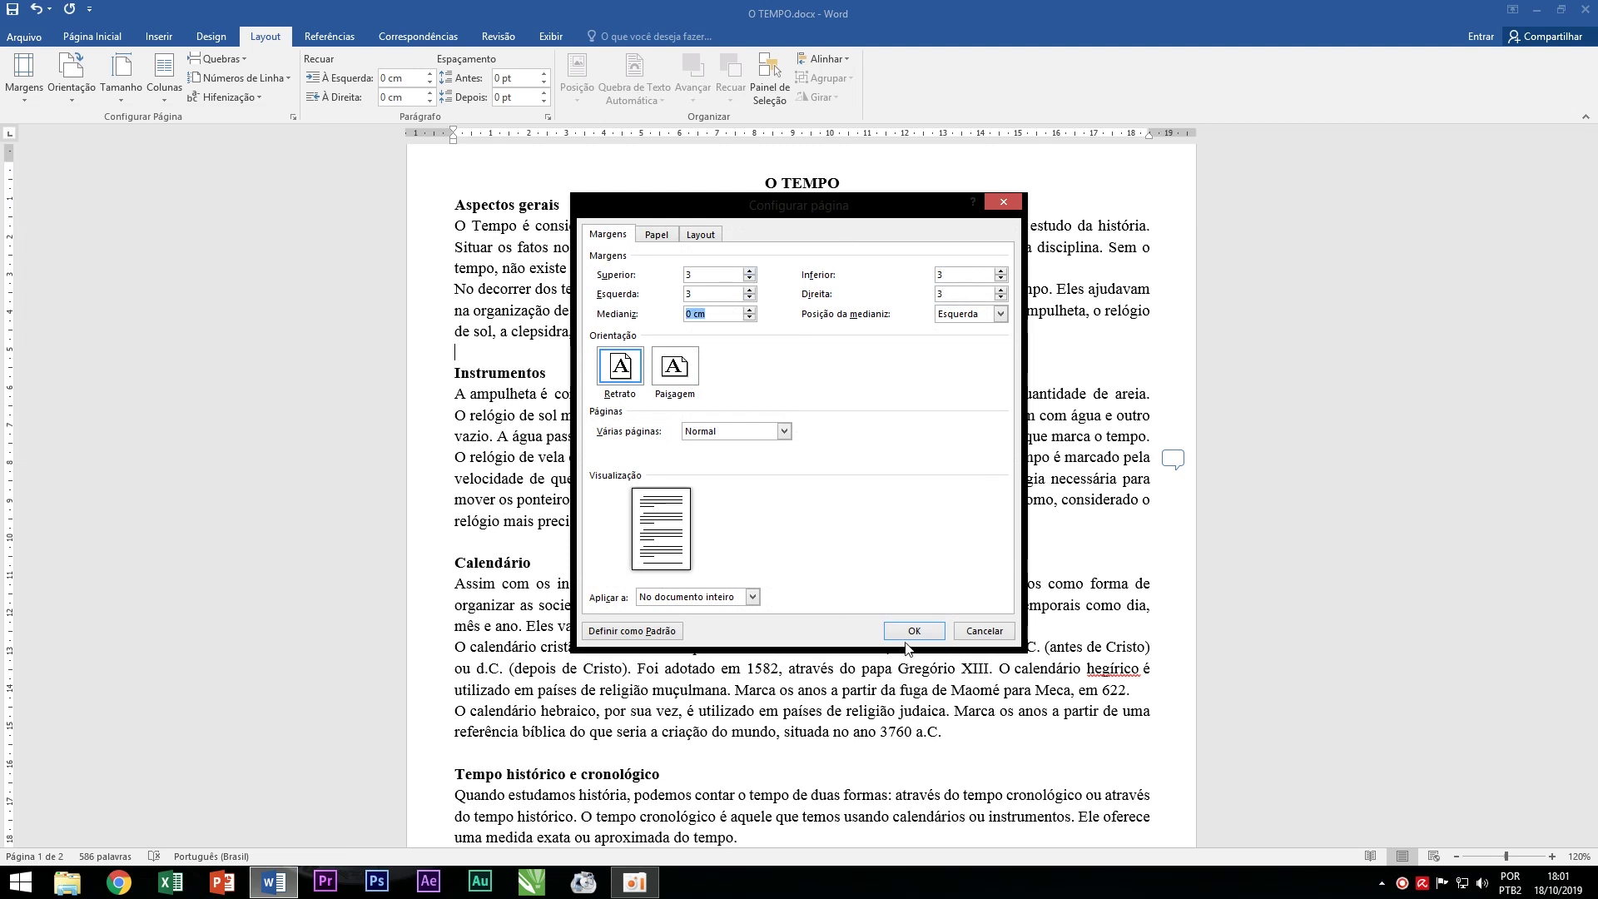
click(910, 635)
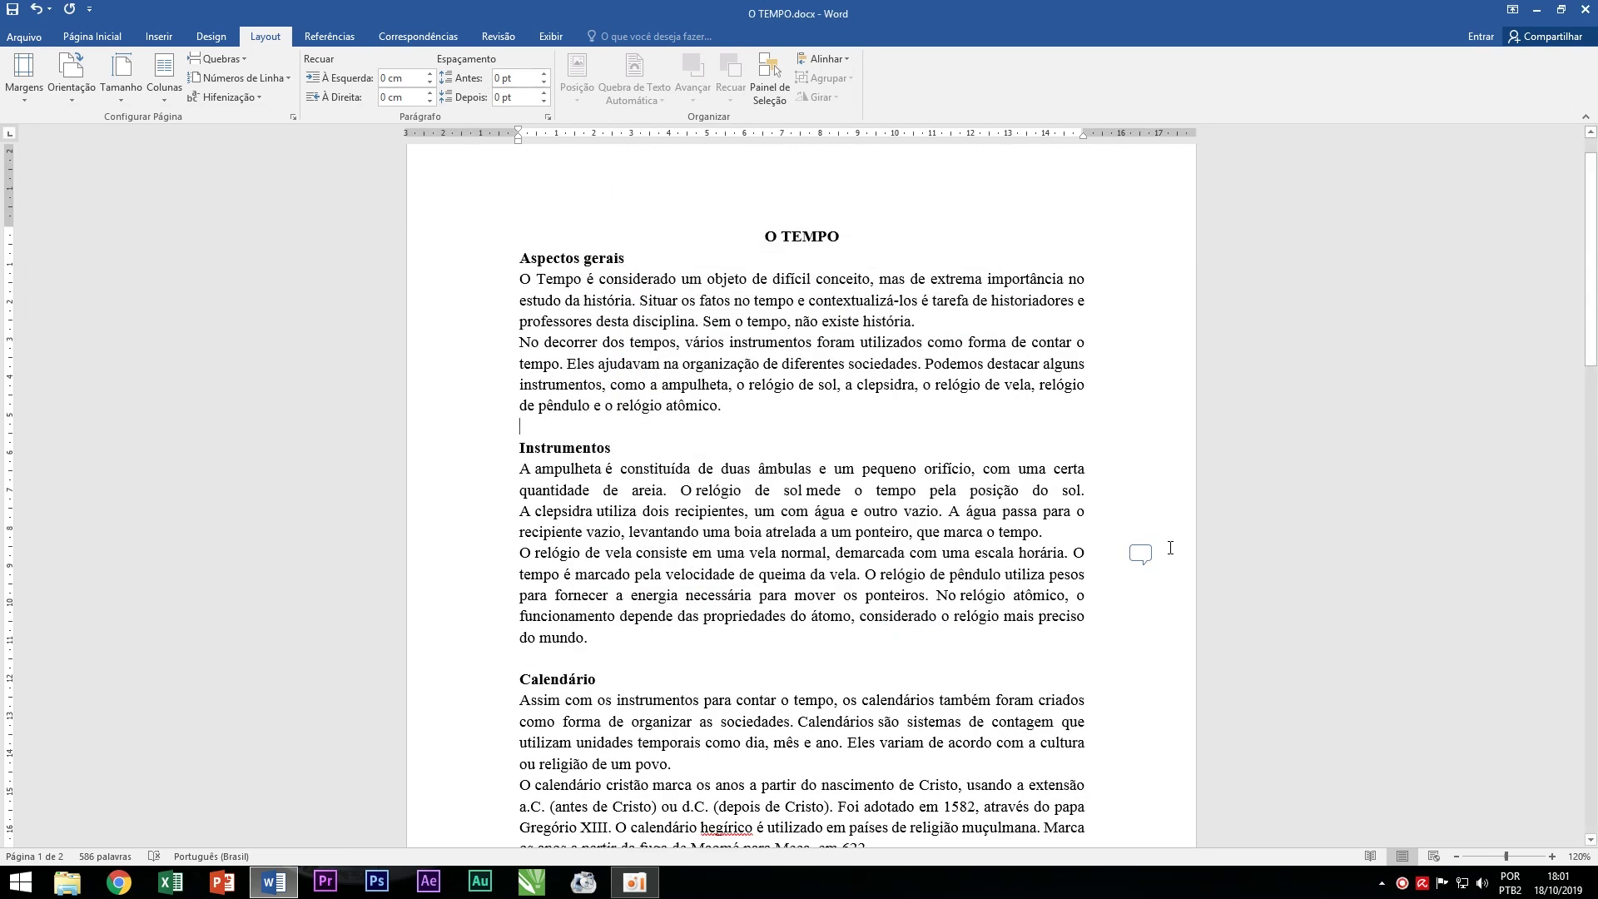
Review the page, then reopen Page Setup and close it without changes.
scroll(707, 400, down, 5)
scroll(790, 466, down, 4)
scroll(879, 517, up, 6)
scroll(878, 517, up, 2)
scroll(721, 401, up, 2)
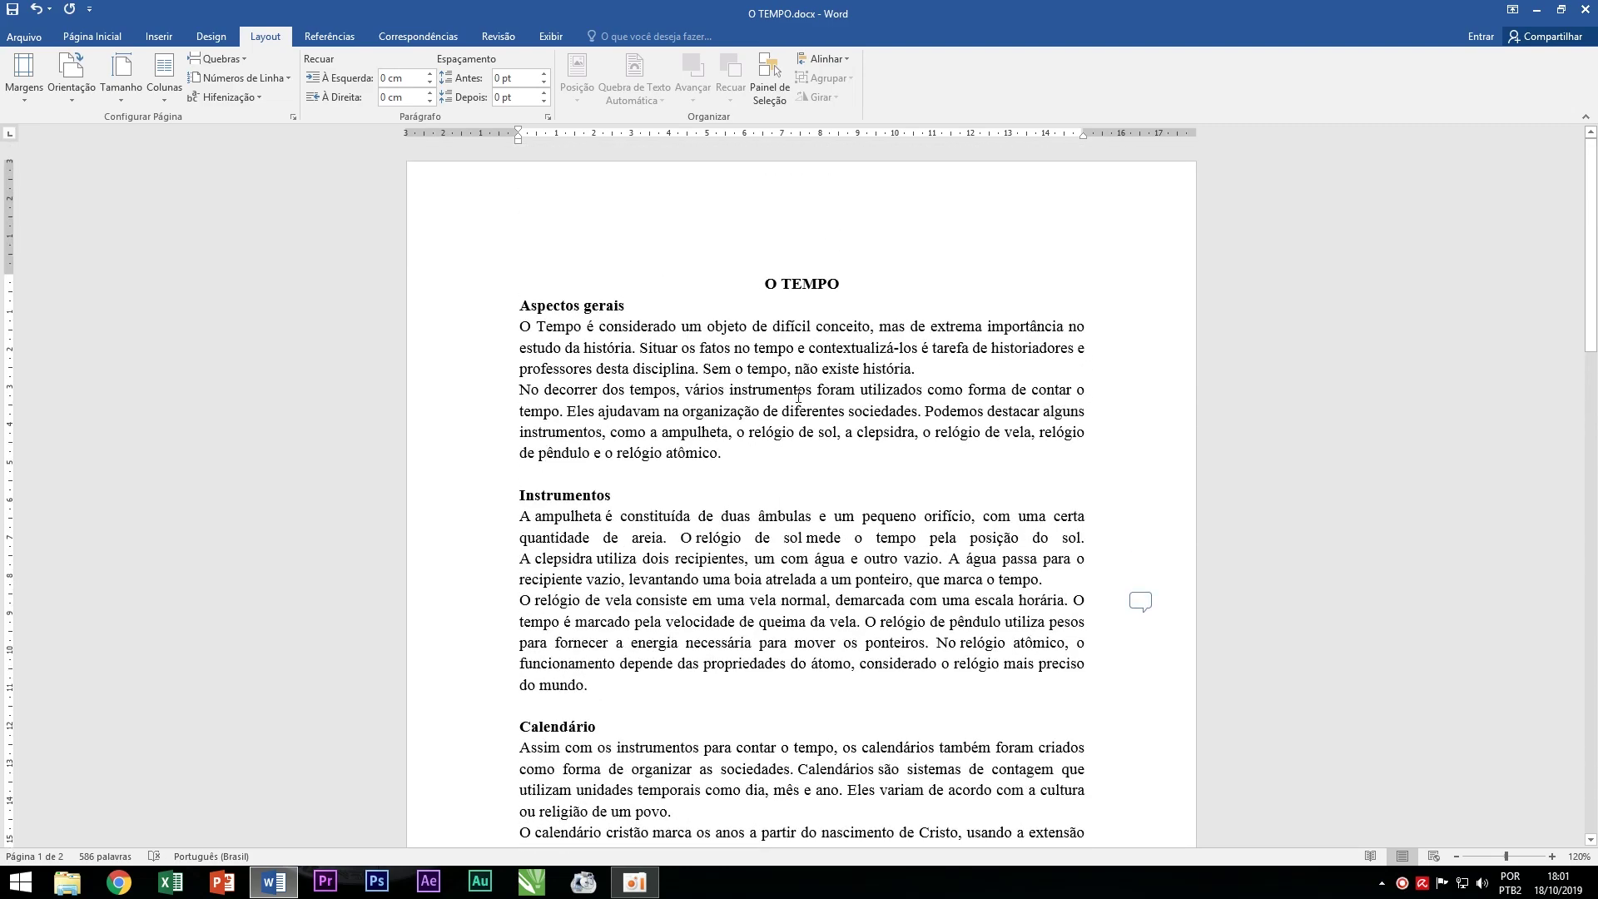
click(293, 118)
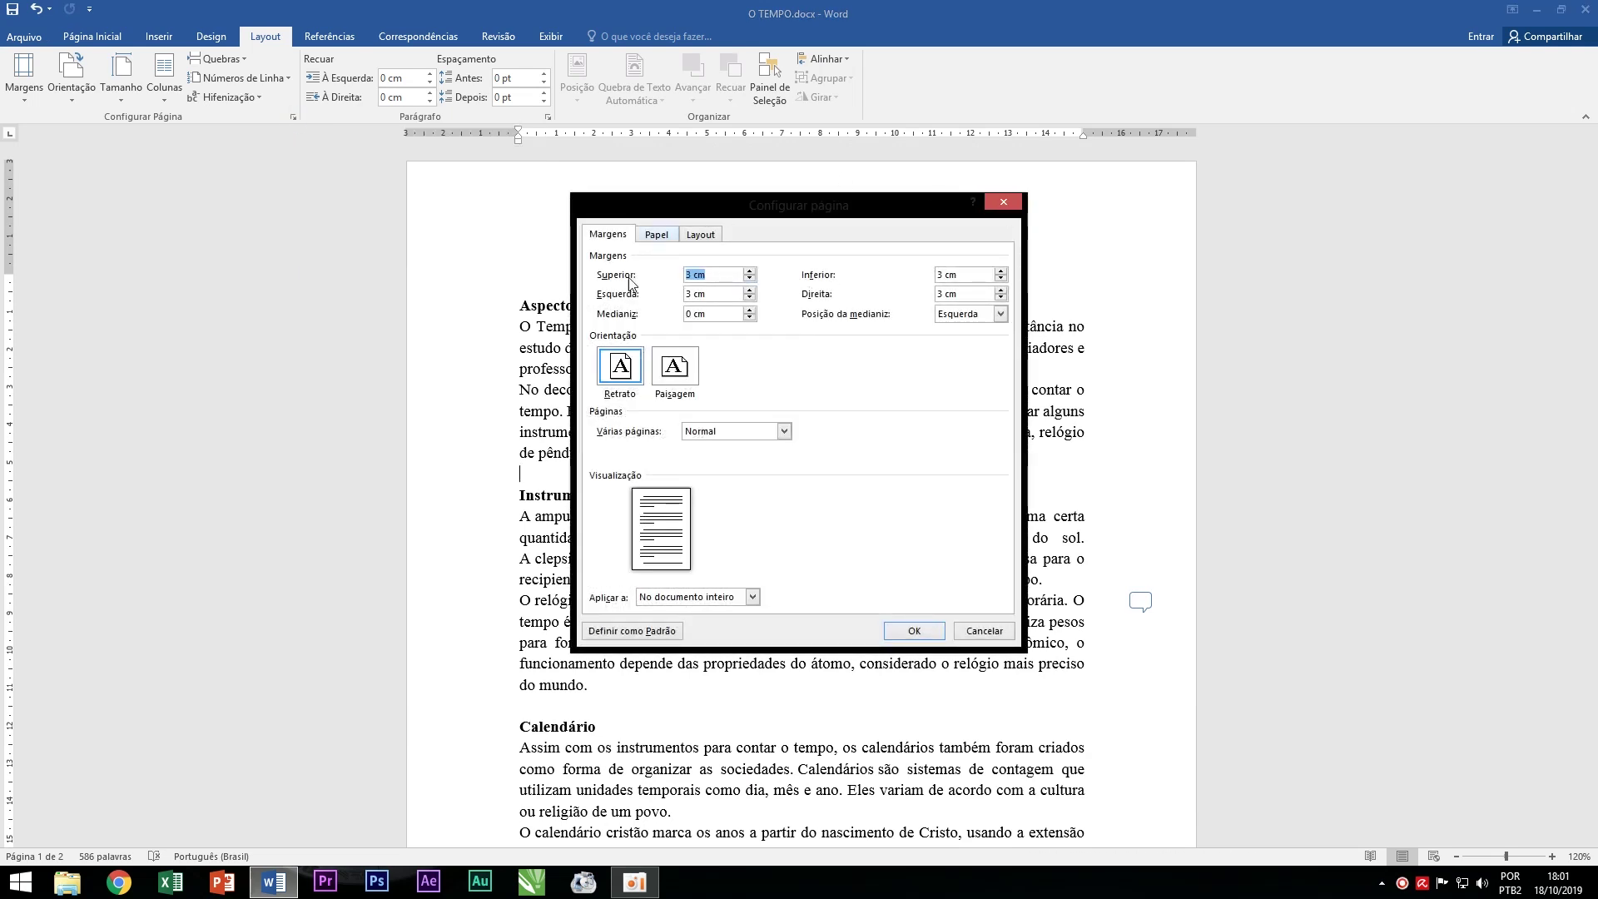
click(999, 201)
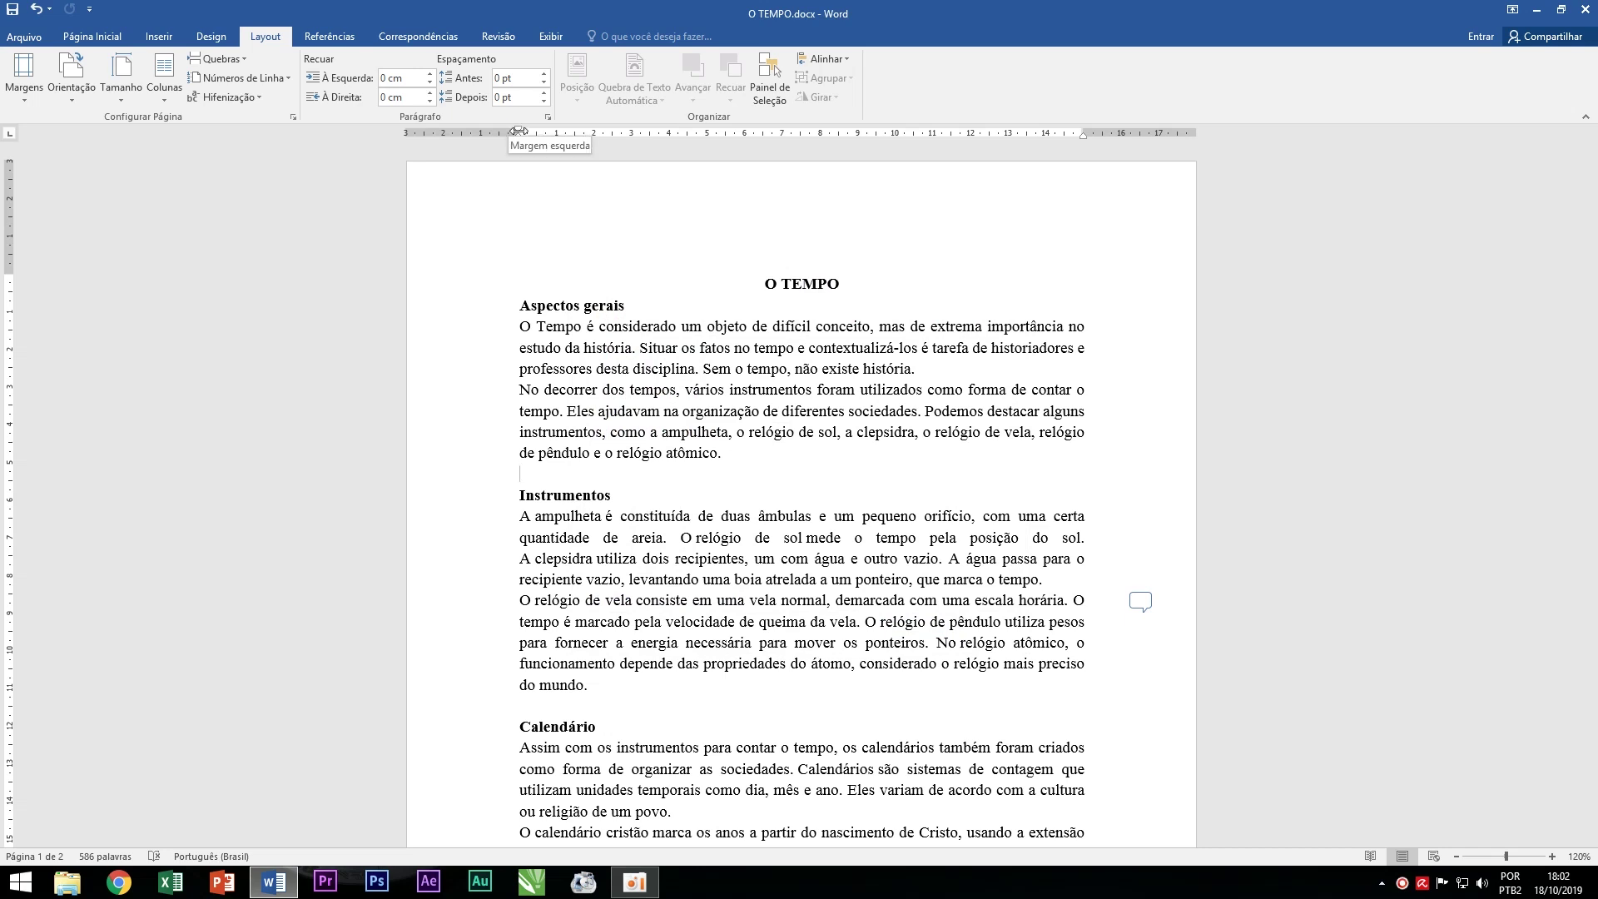
Nudge the left and right ruler margin markers and restore 120% zoom.
drag(518, 131, 518, 132)
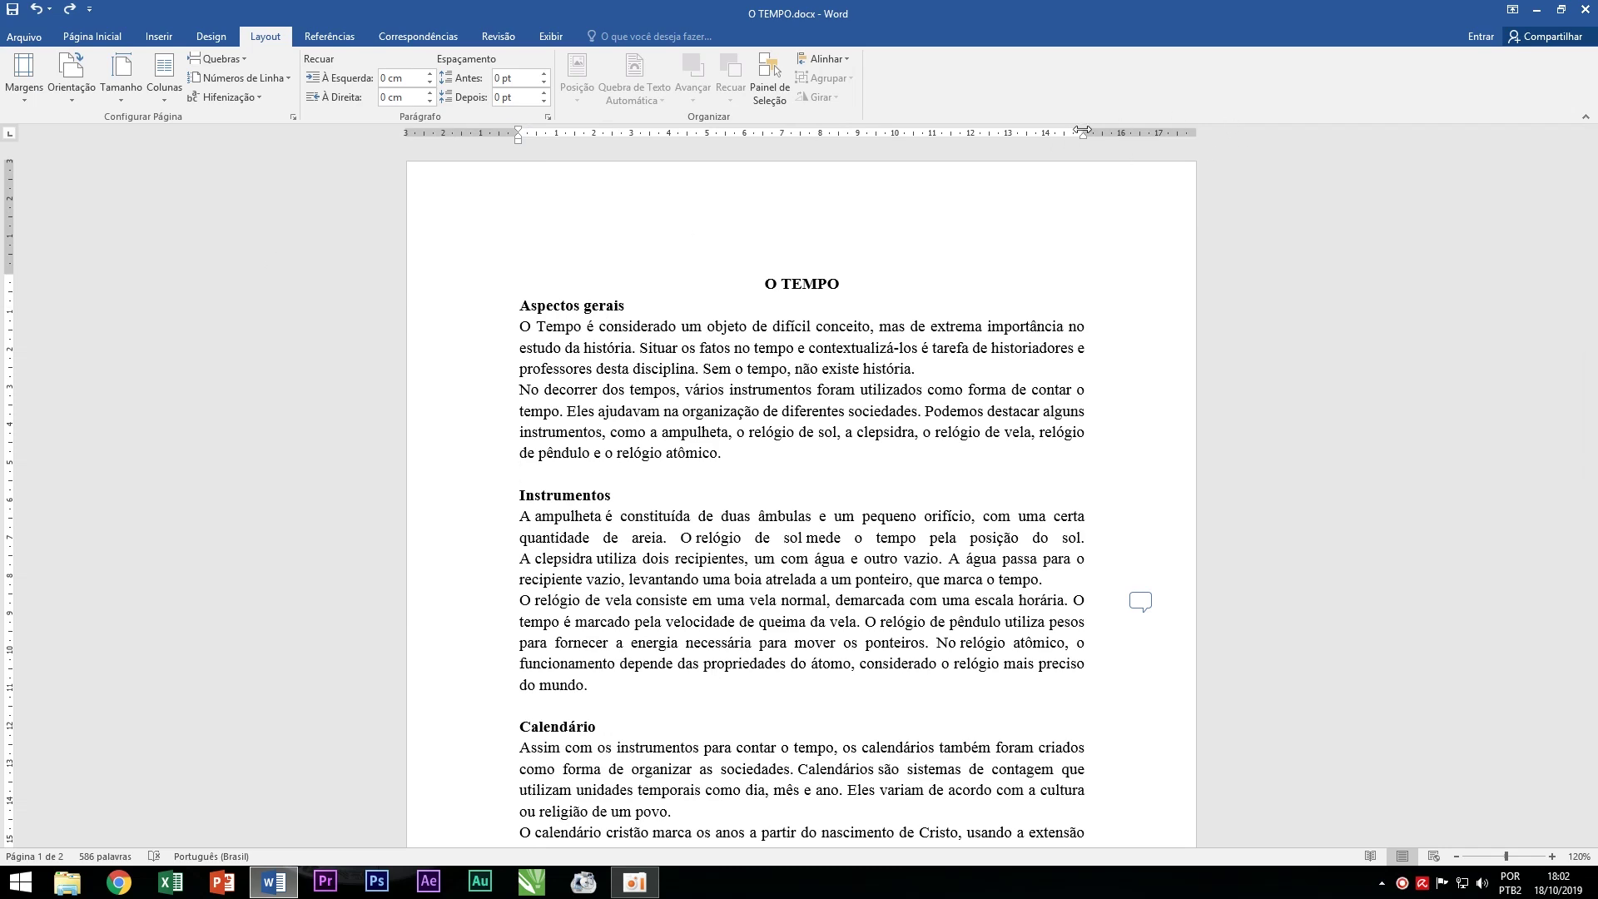
drag(1082, 130, 1086, 132)
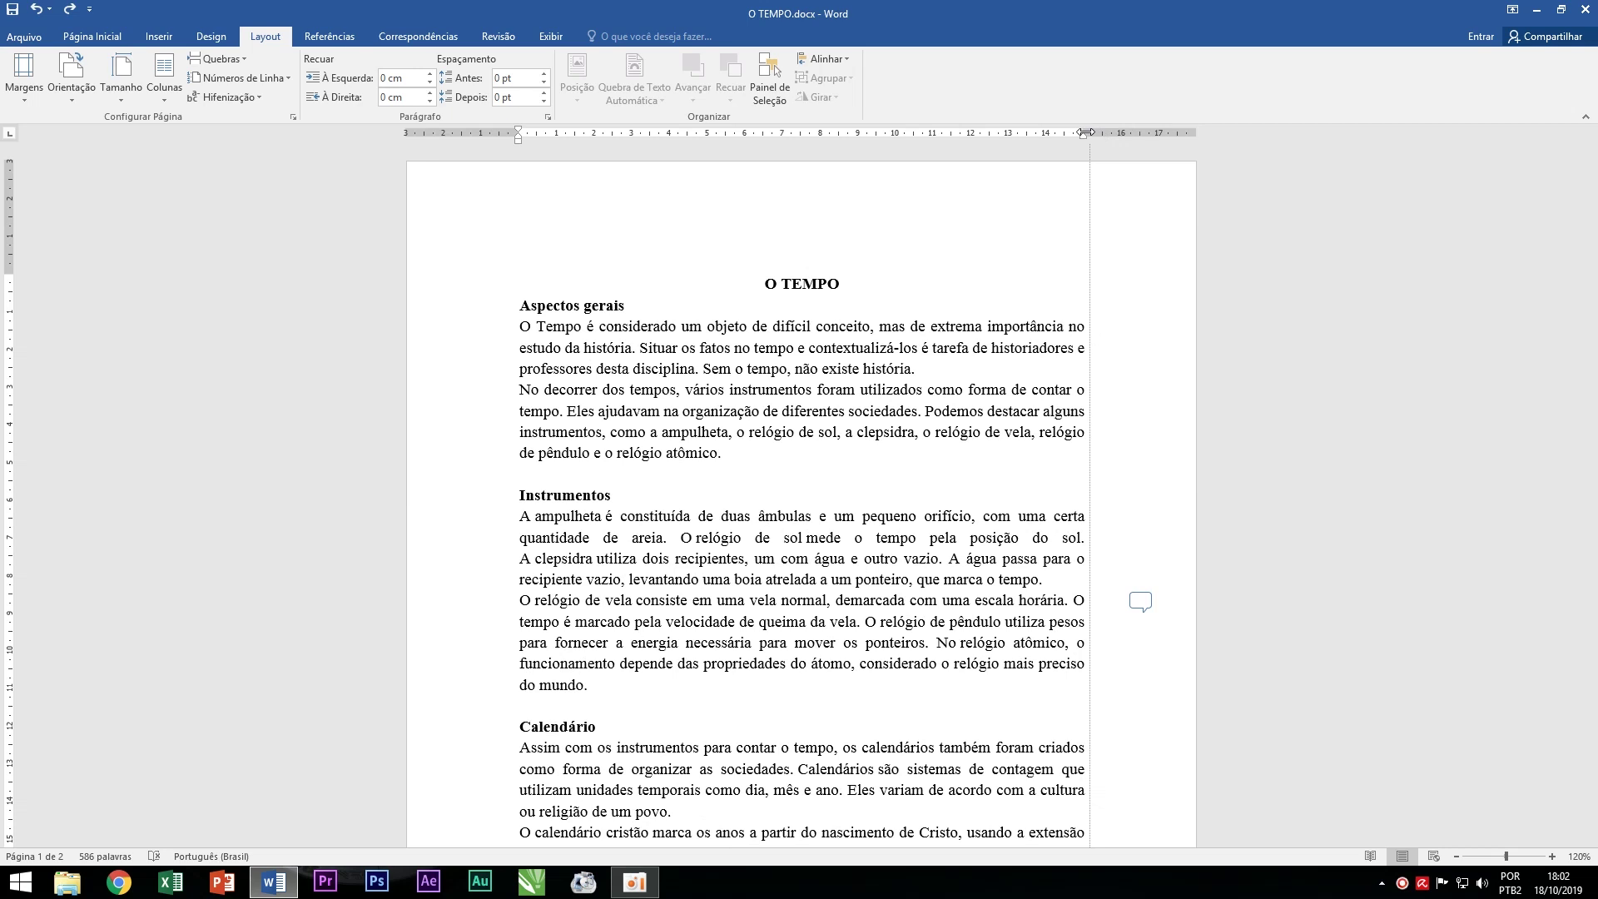
drag(1086, 132, 1085, 132)
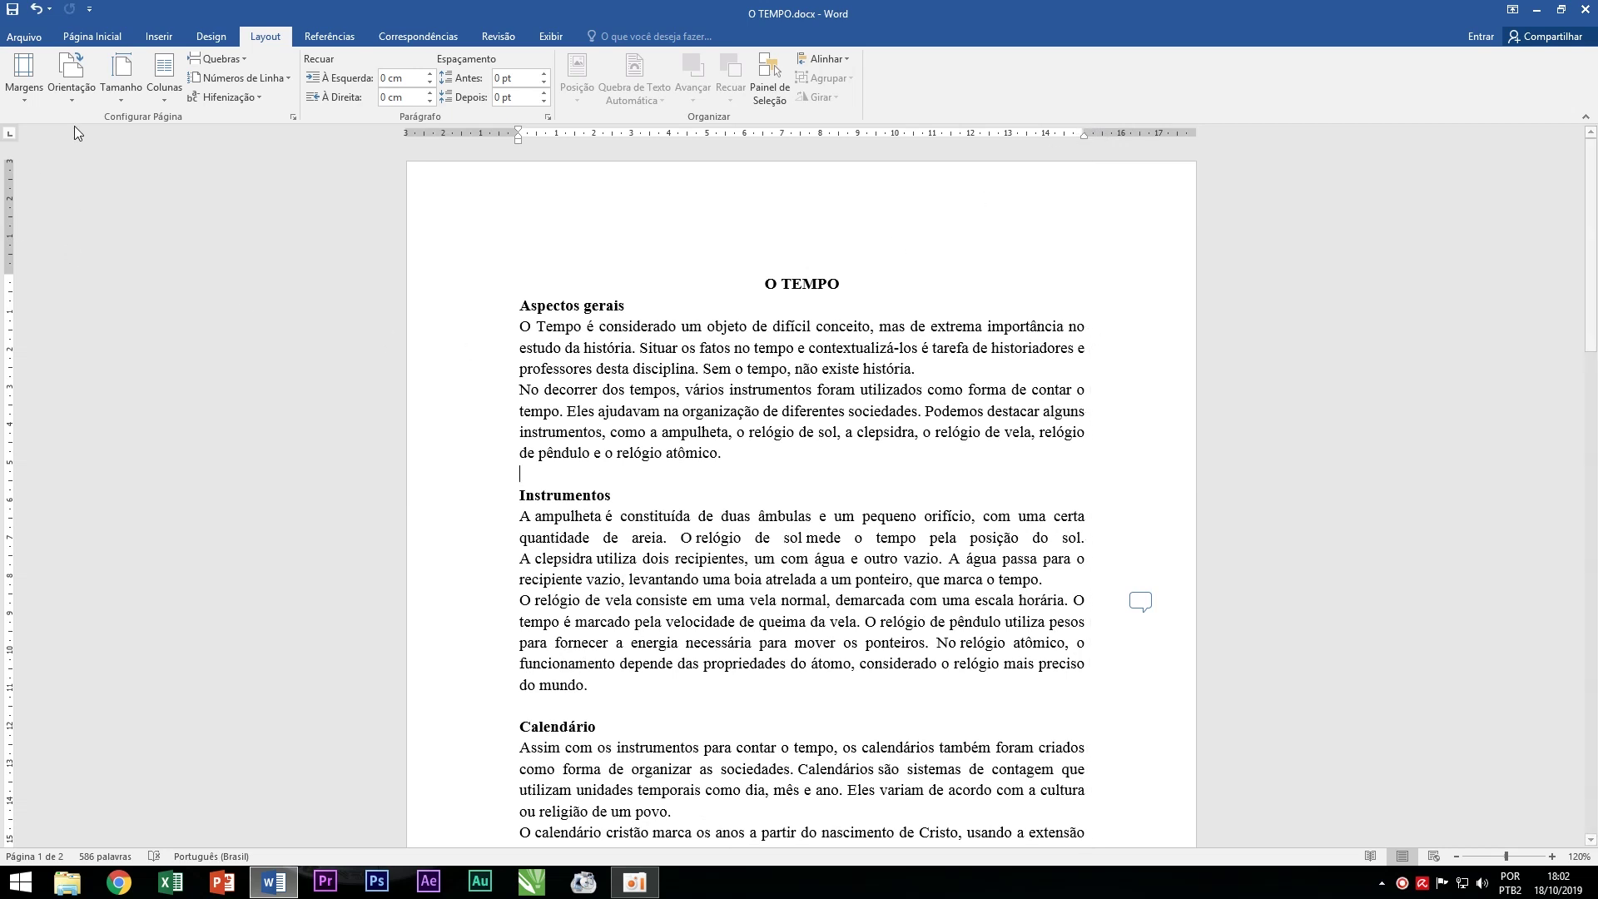
click(77, 100)
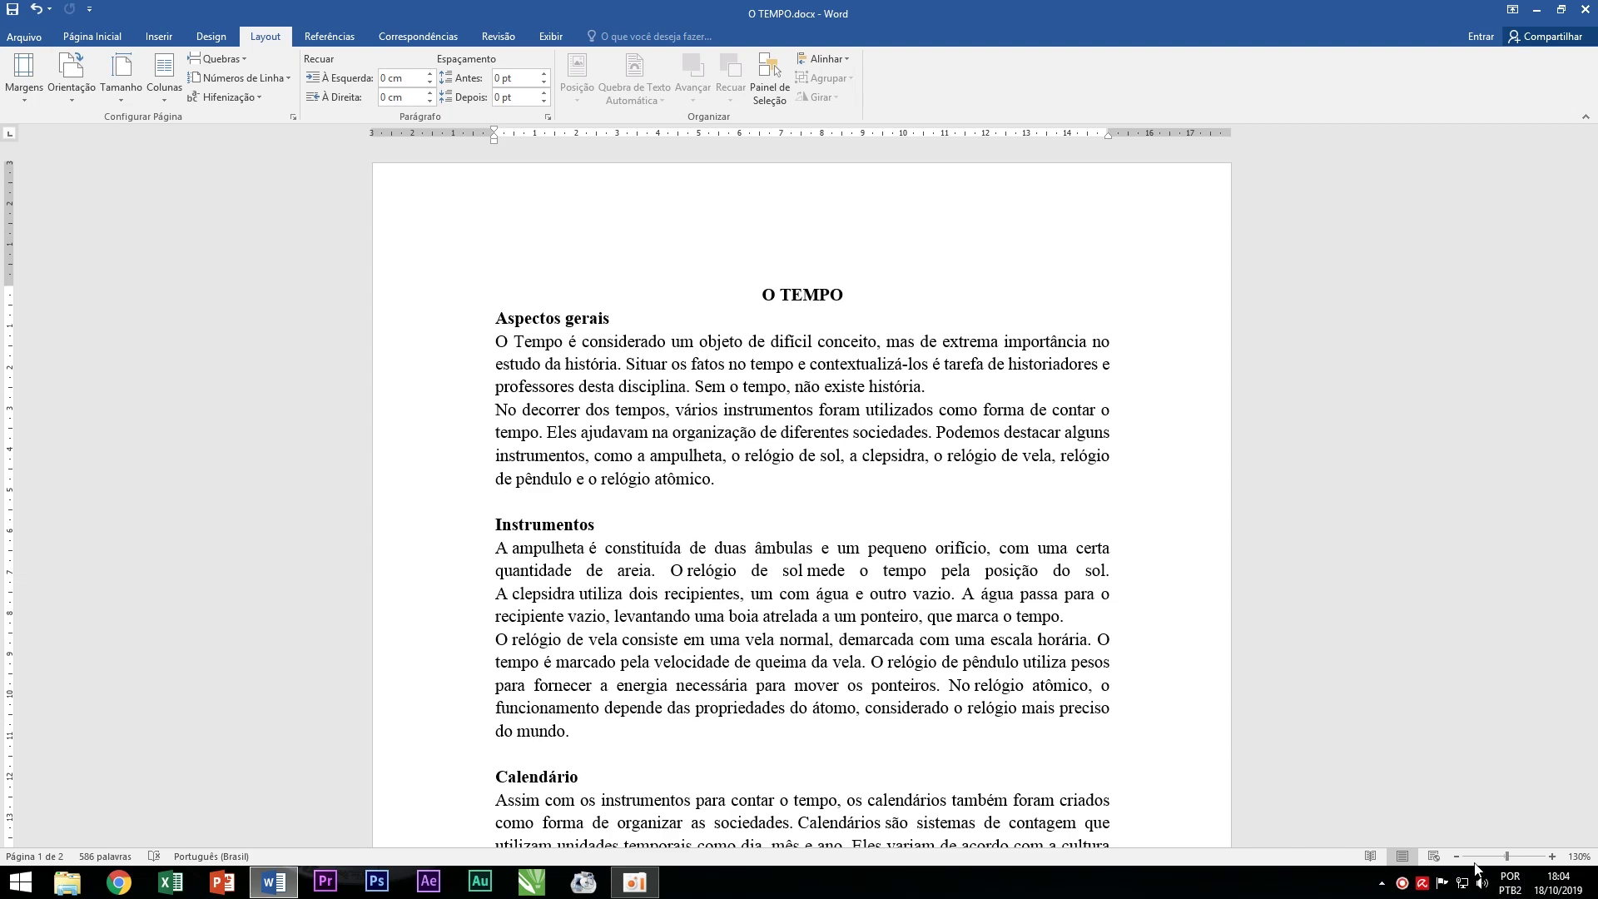
click(1457, 856)
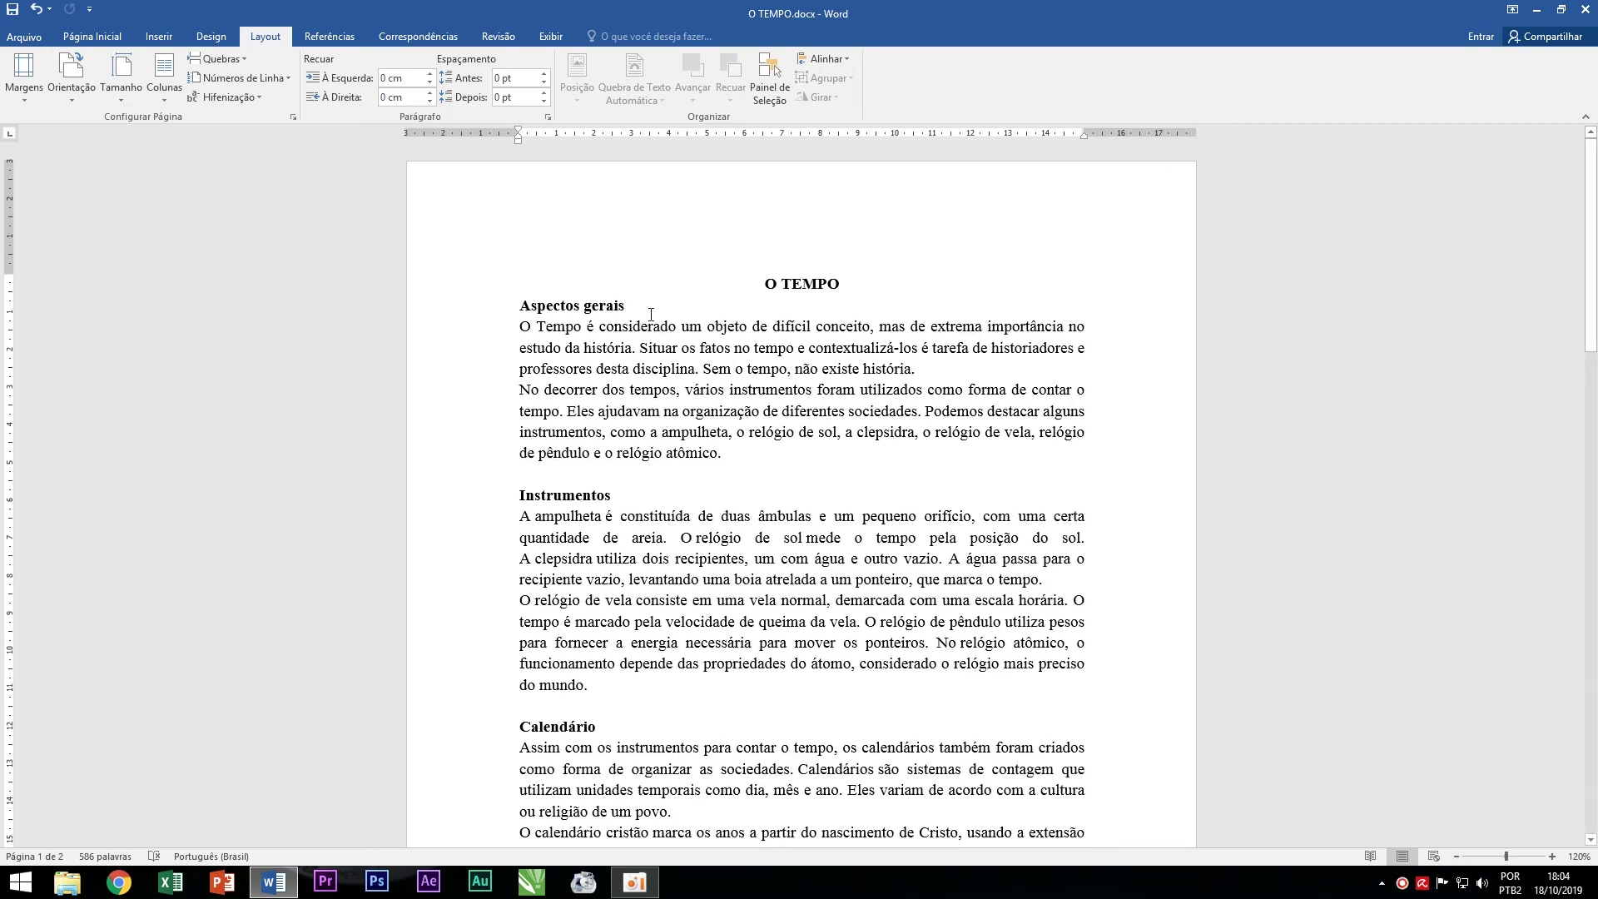
Try Paisagem orientation, revert to Retrato, and show the paper size list.
click(74, 90)
click(93, 171)
scroll(1059, 524, down, 3)
scroll(1060, 524, down, 3)
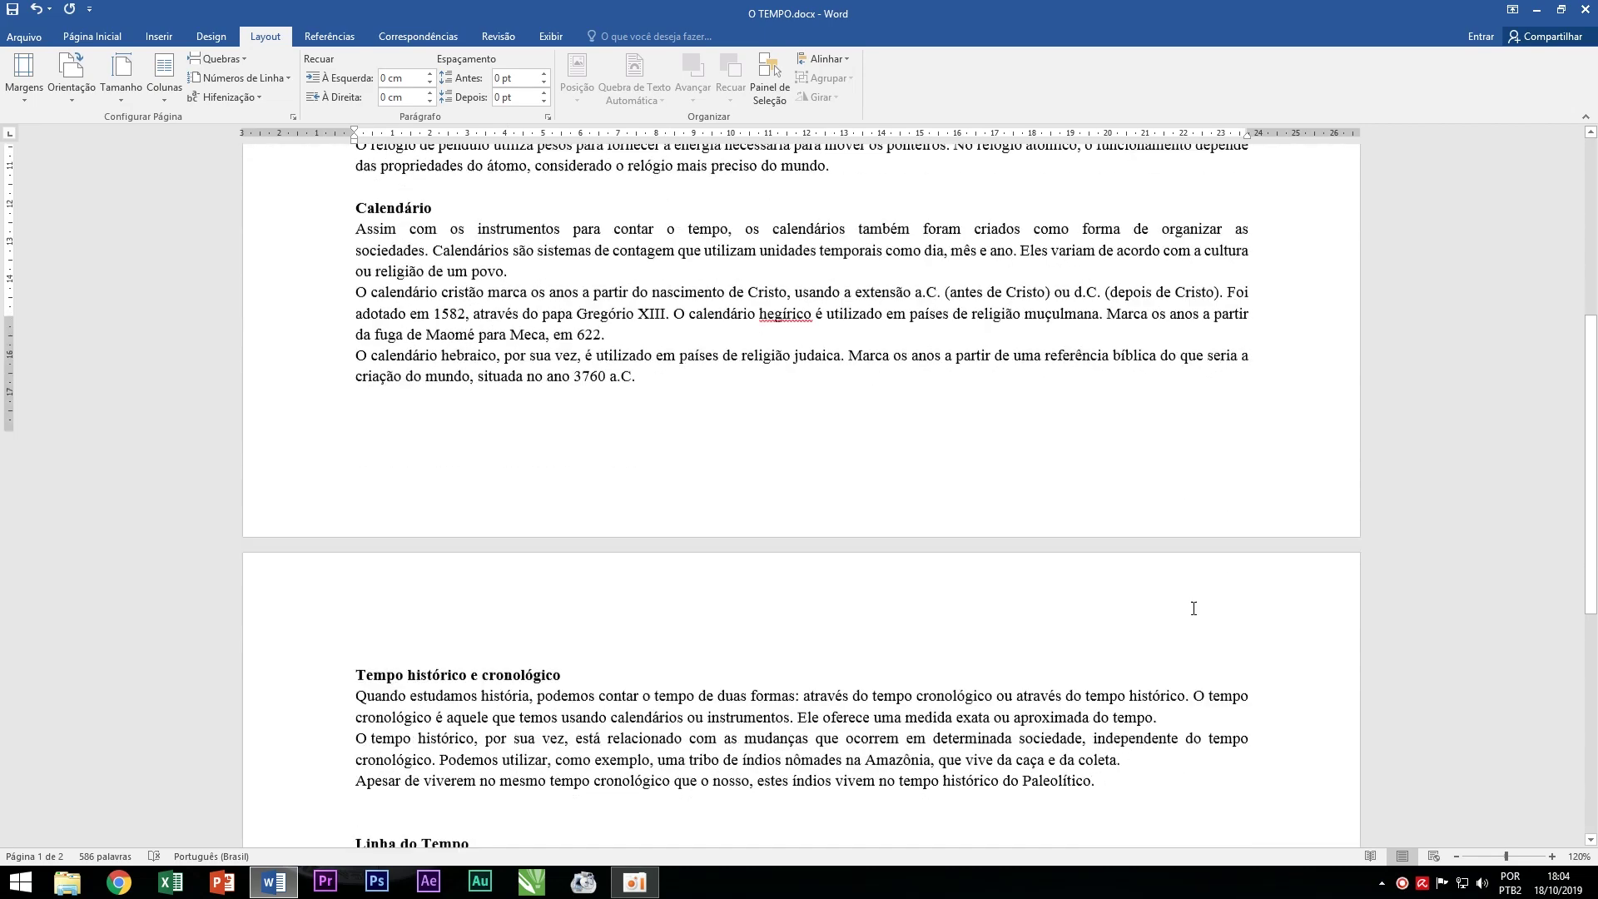
scroll(1184, 618, down, 4)
scroll(1183, 618, down, 1)
scroll(1183, 617, up, 1)
scroll(907, 645, up, 5)
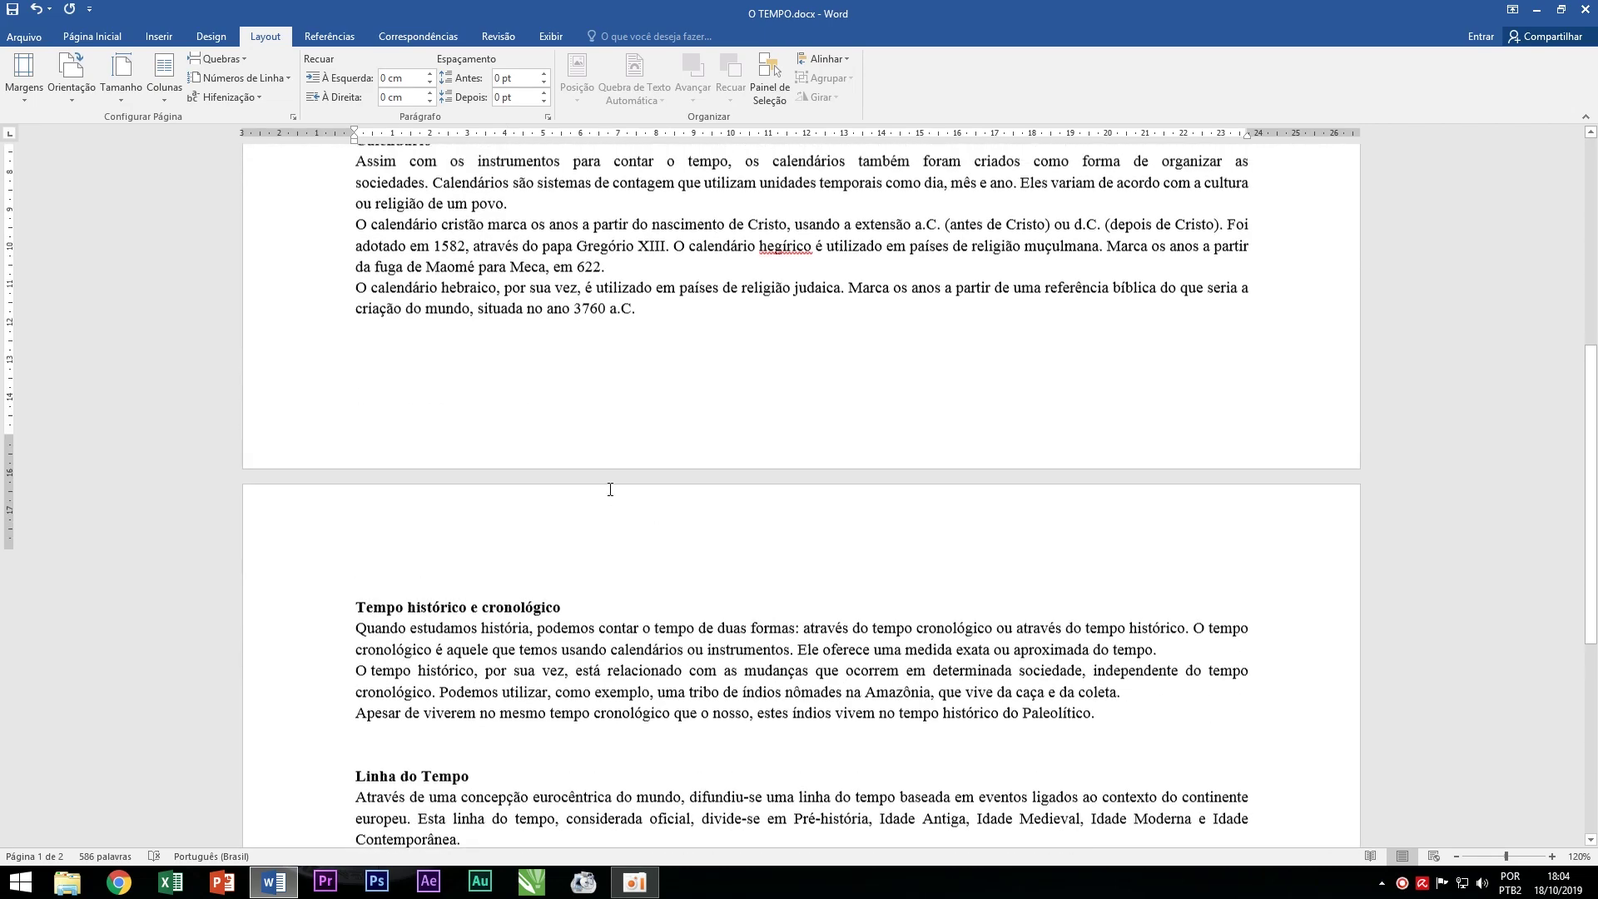
scroll(613, 499, up, 5)
click(80, 101)
click(97, 129)
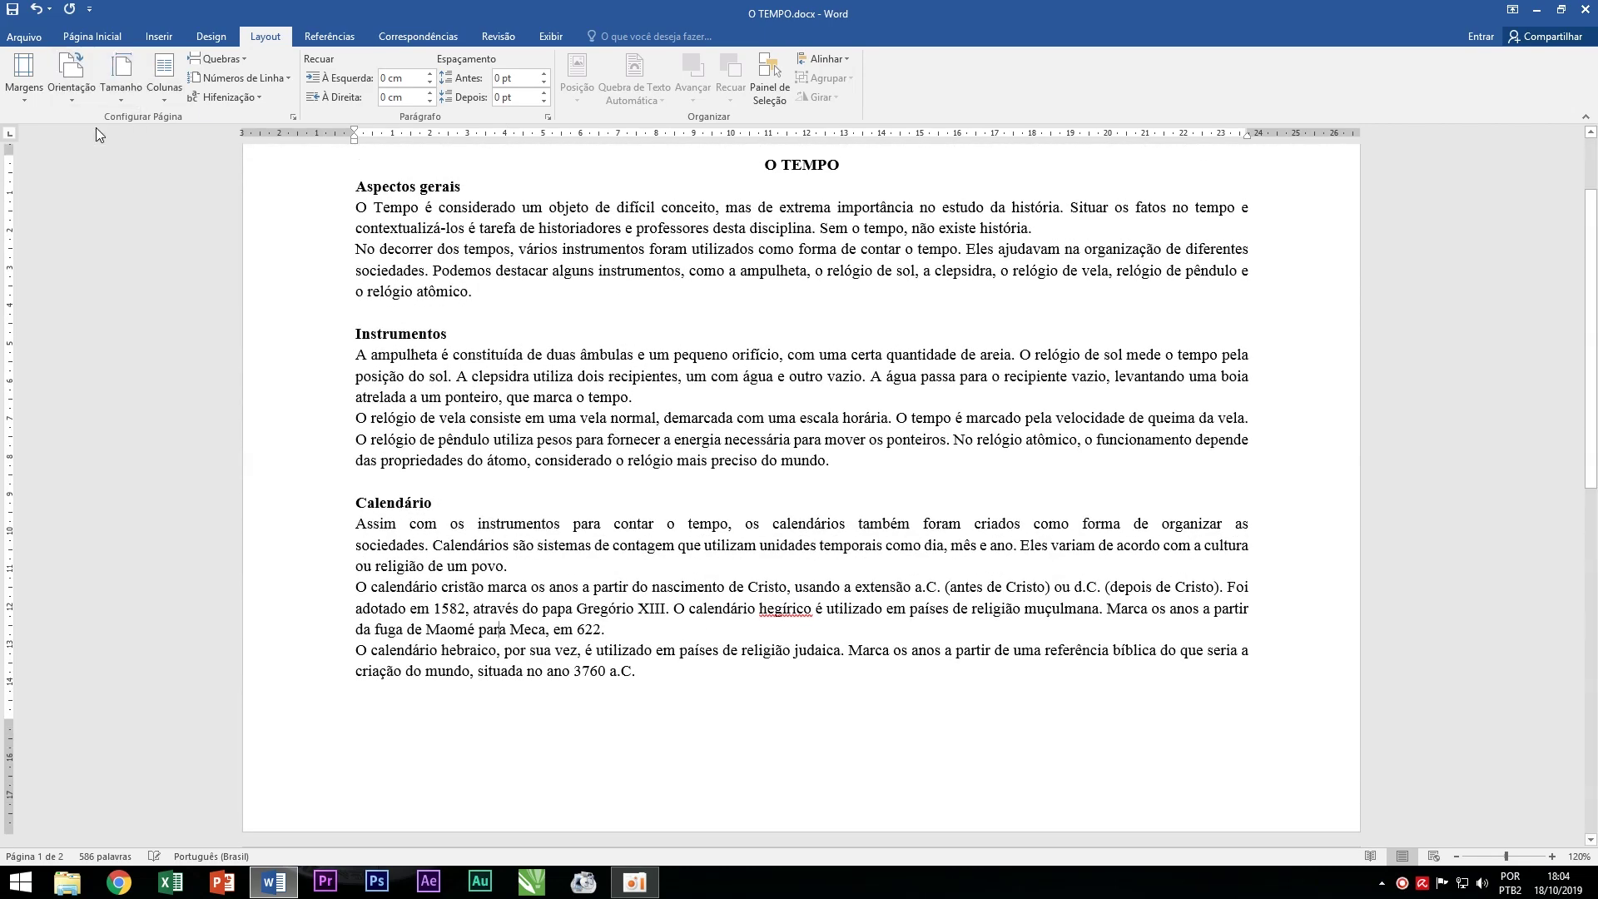
click(127, 97)
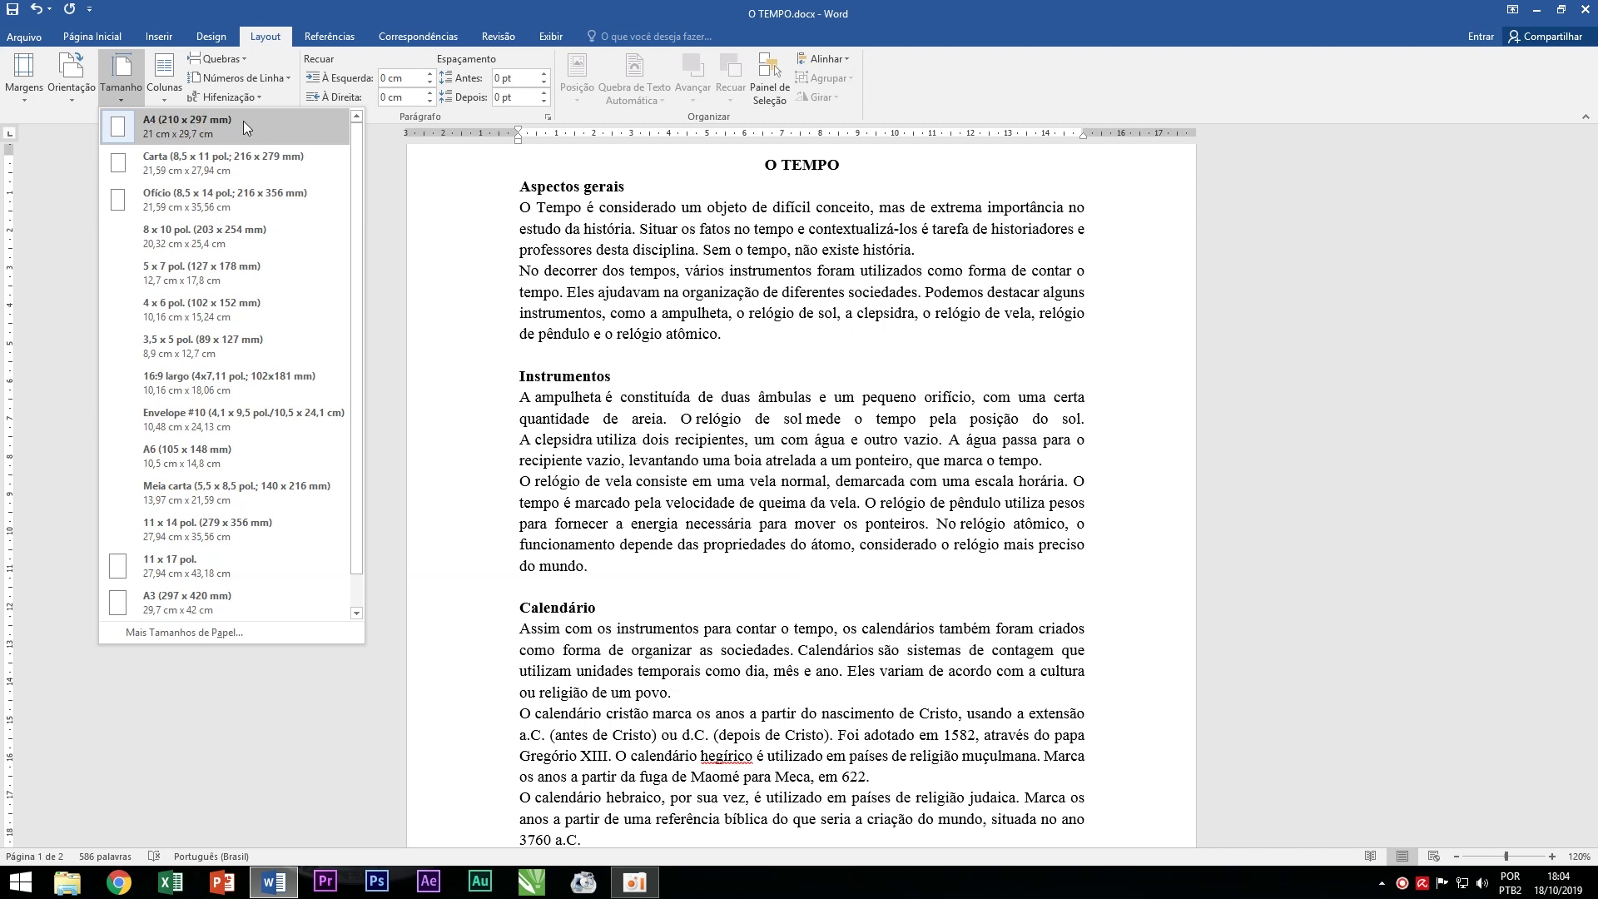
drag(359, 140, 360, 468)
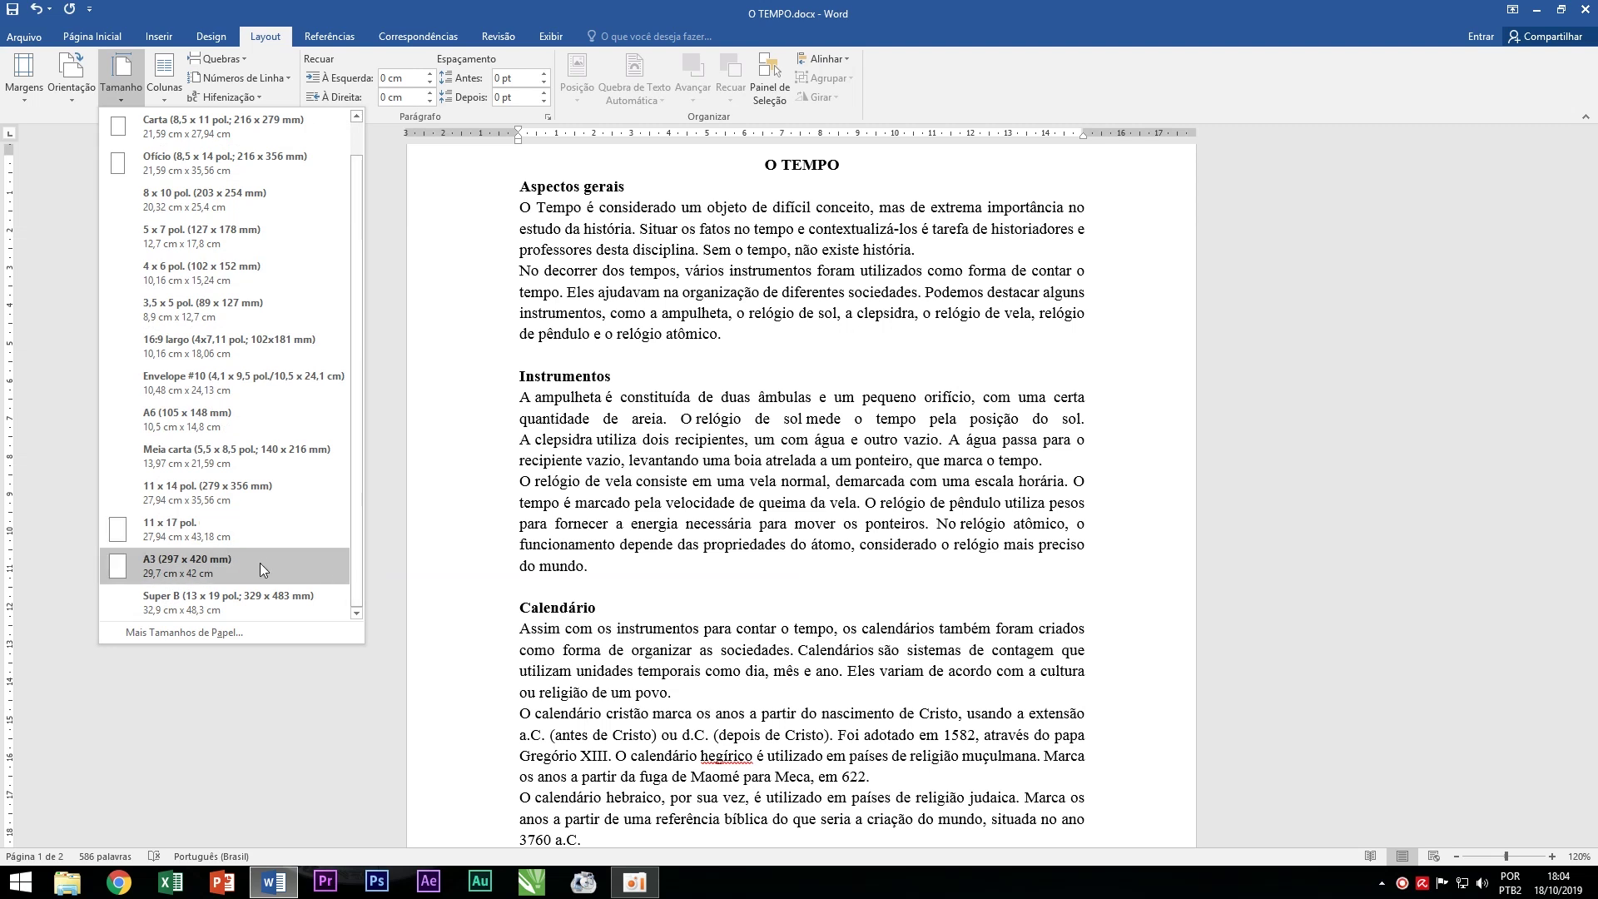
drag(353, 556, 365, 457)
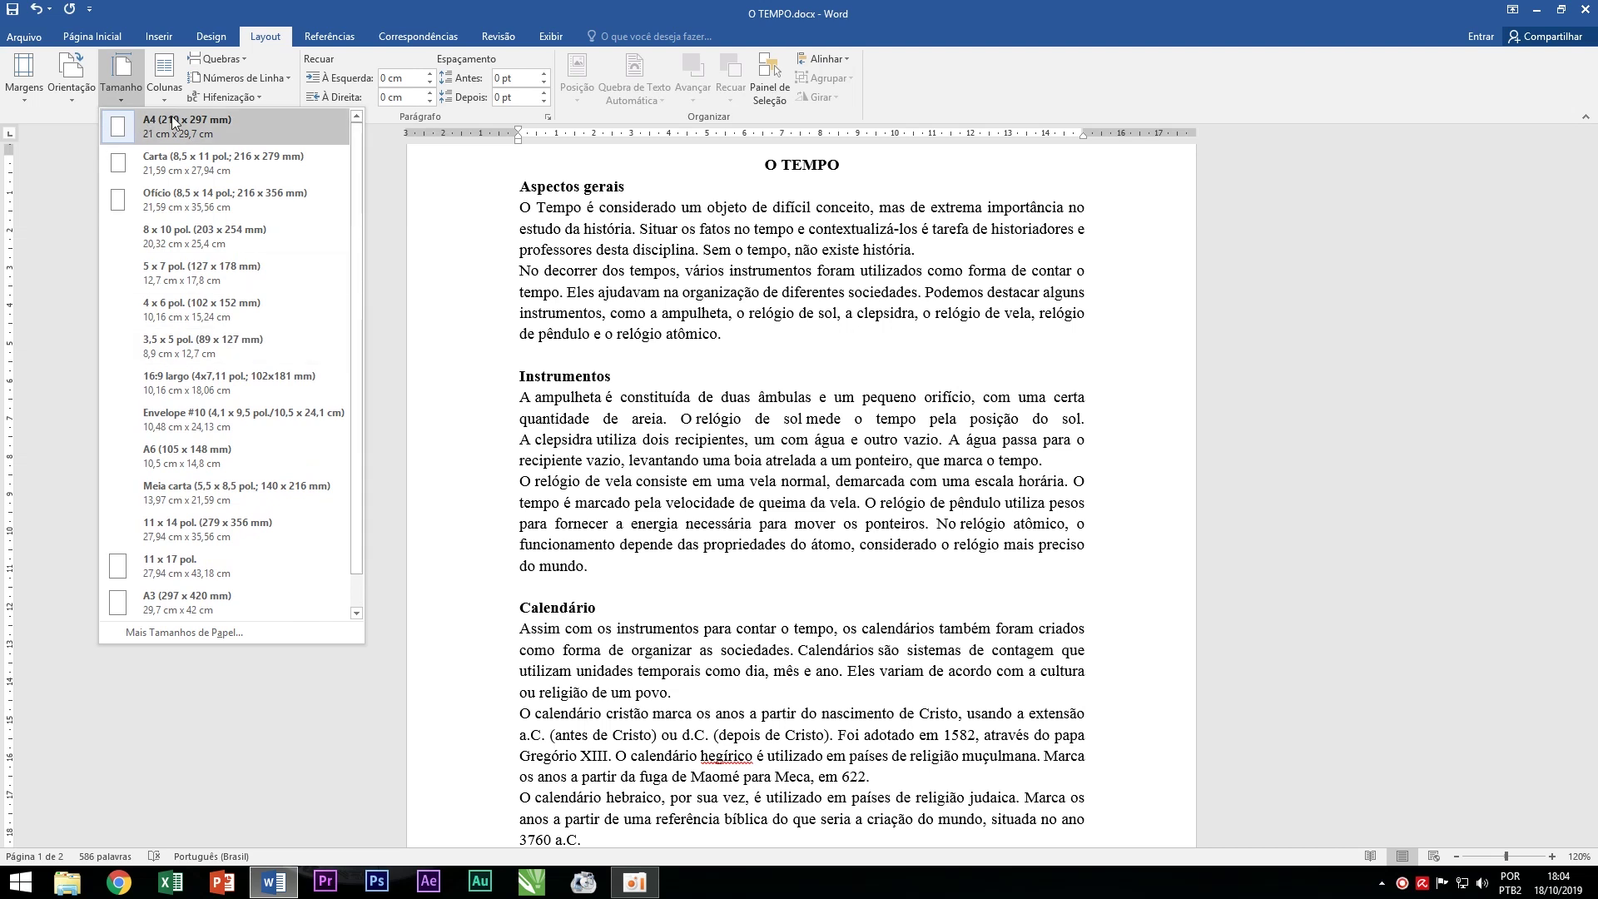
scroll(208, 196, down, 1)
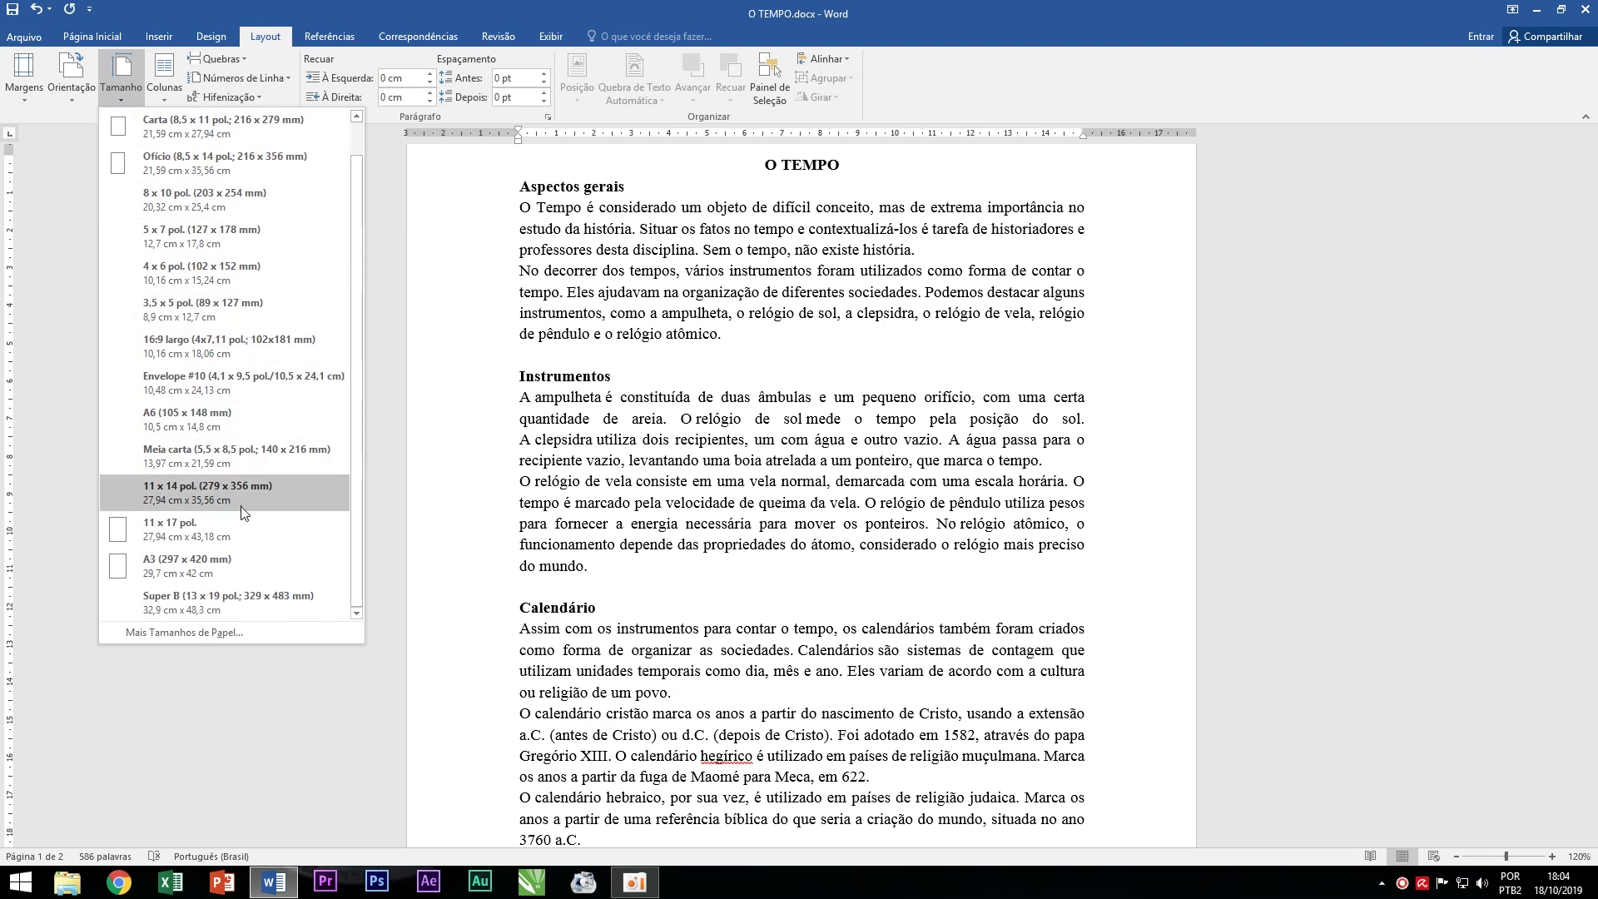
click(173, 633)
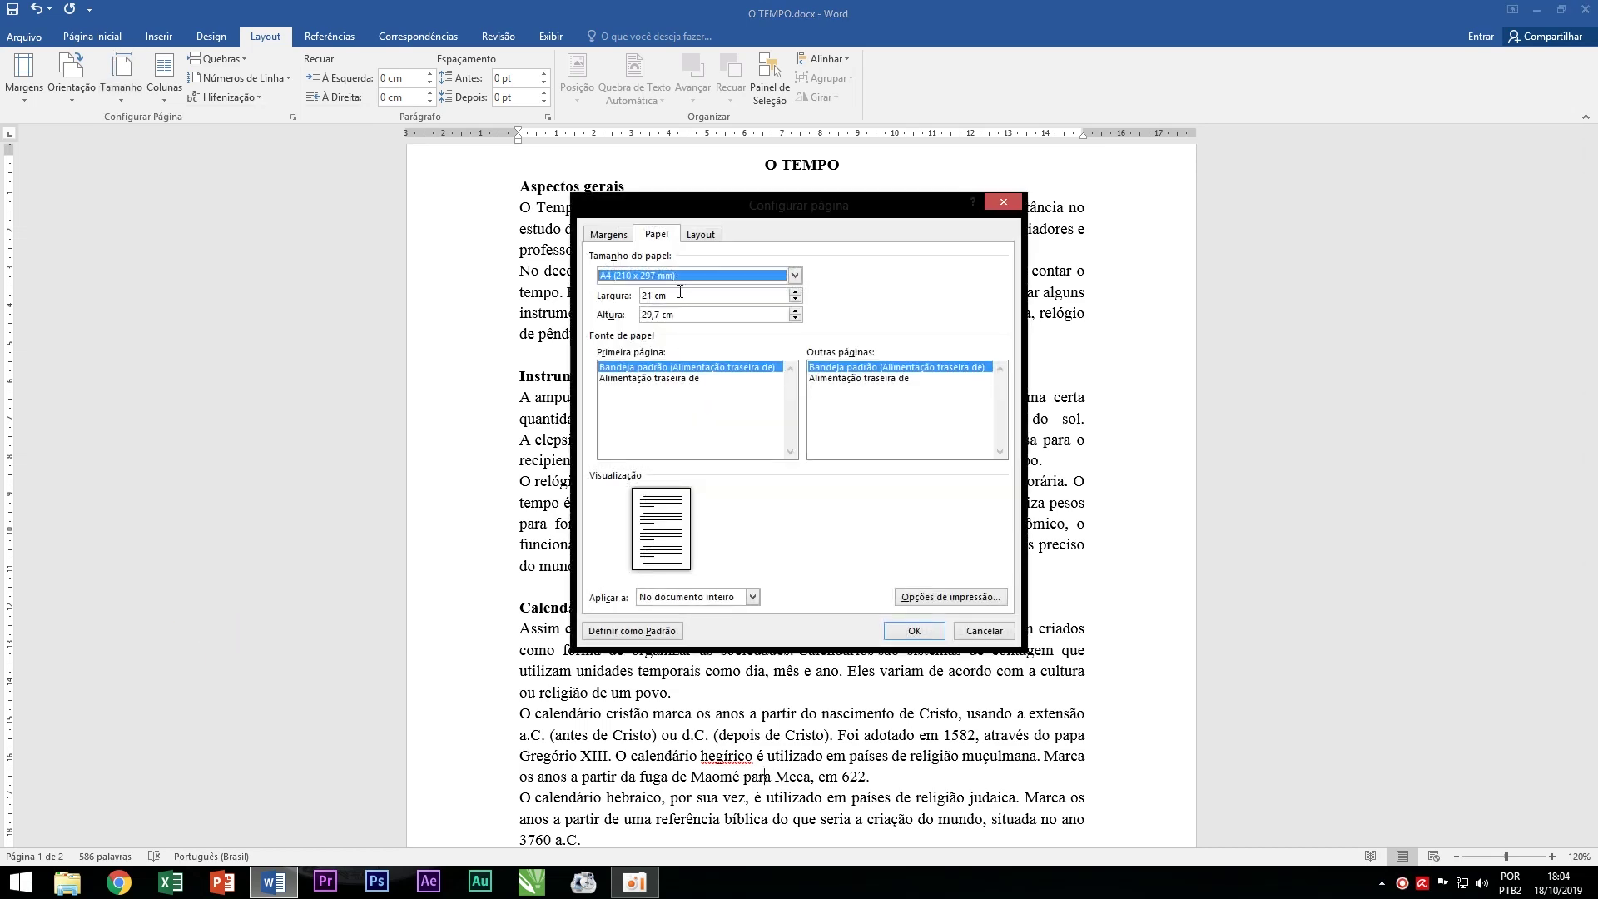
click(701, 274)
scroll(716, 308, down, 3)
scroll(711, 318, down, 2)
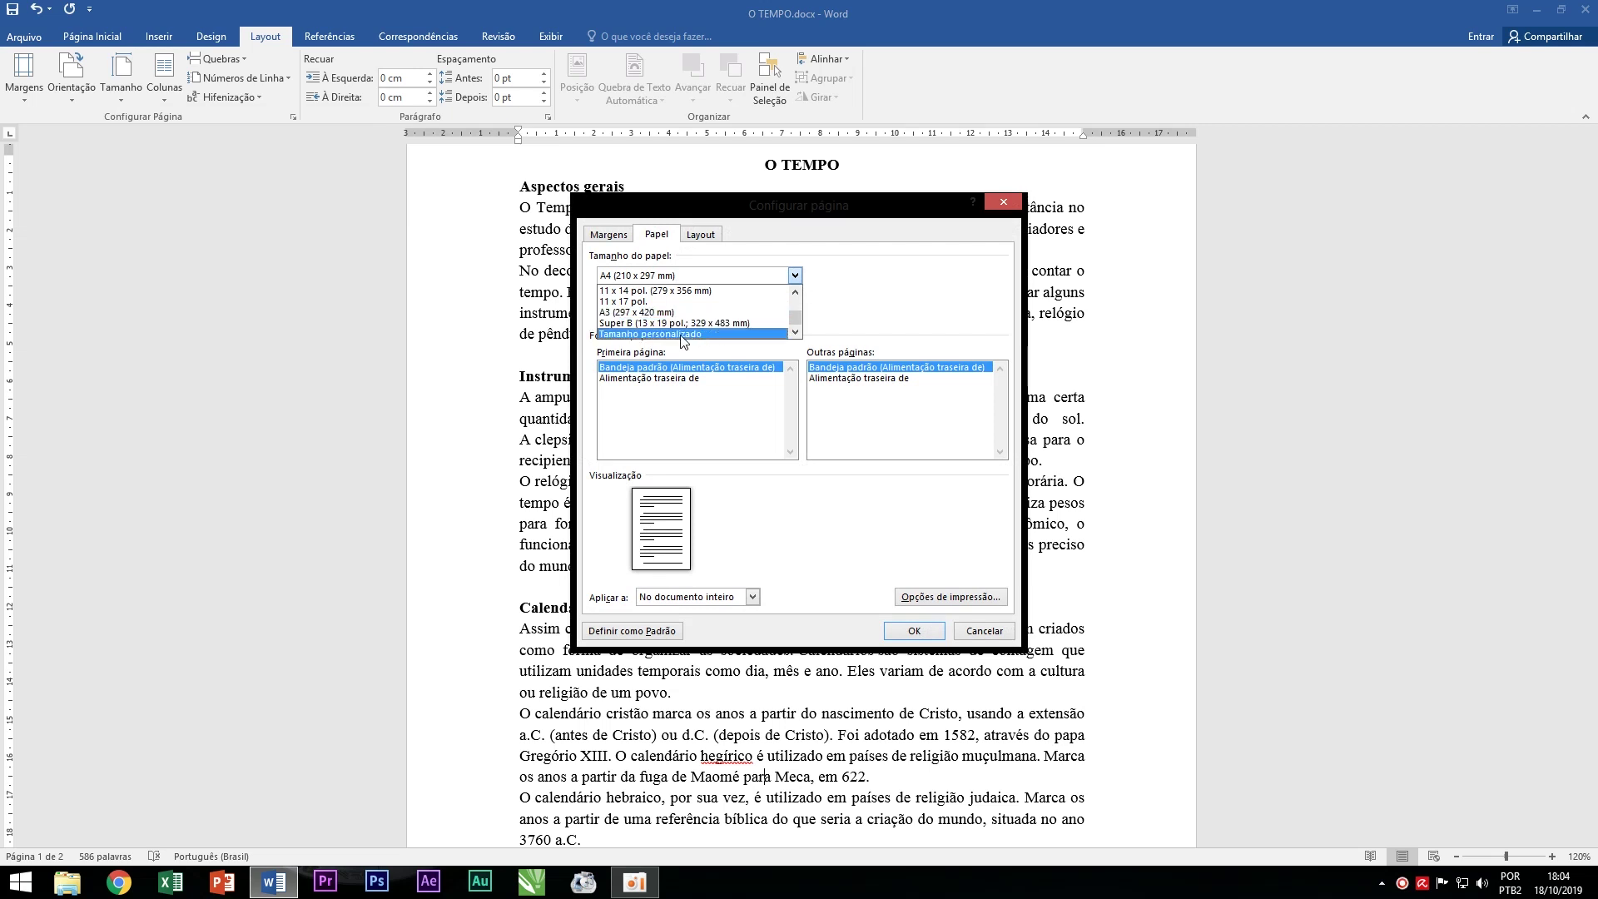
click(682, 334)
drag(691, 297, 605, 301)
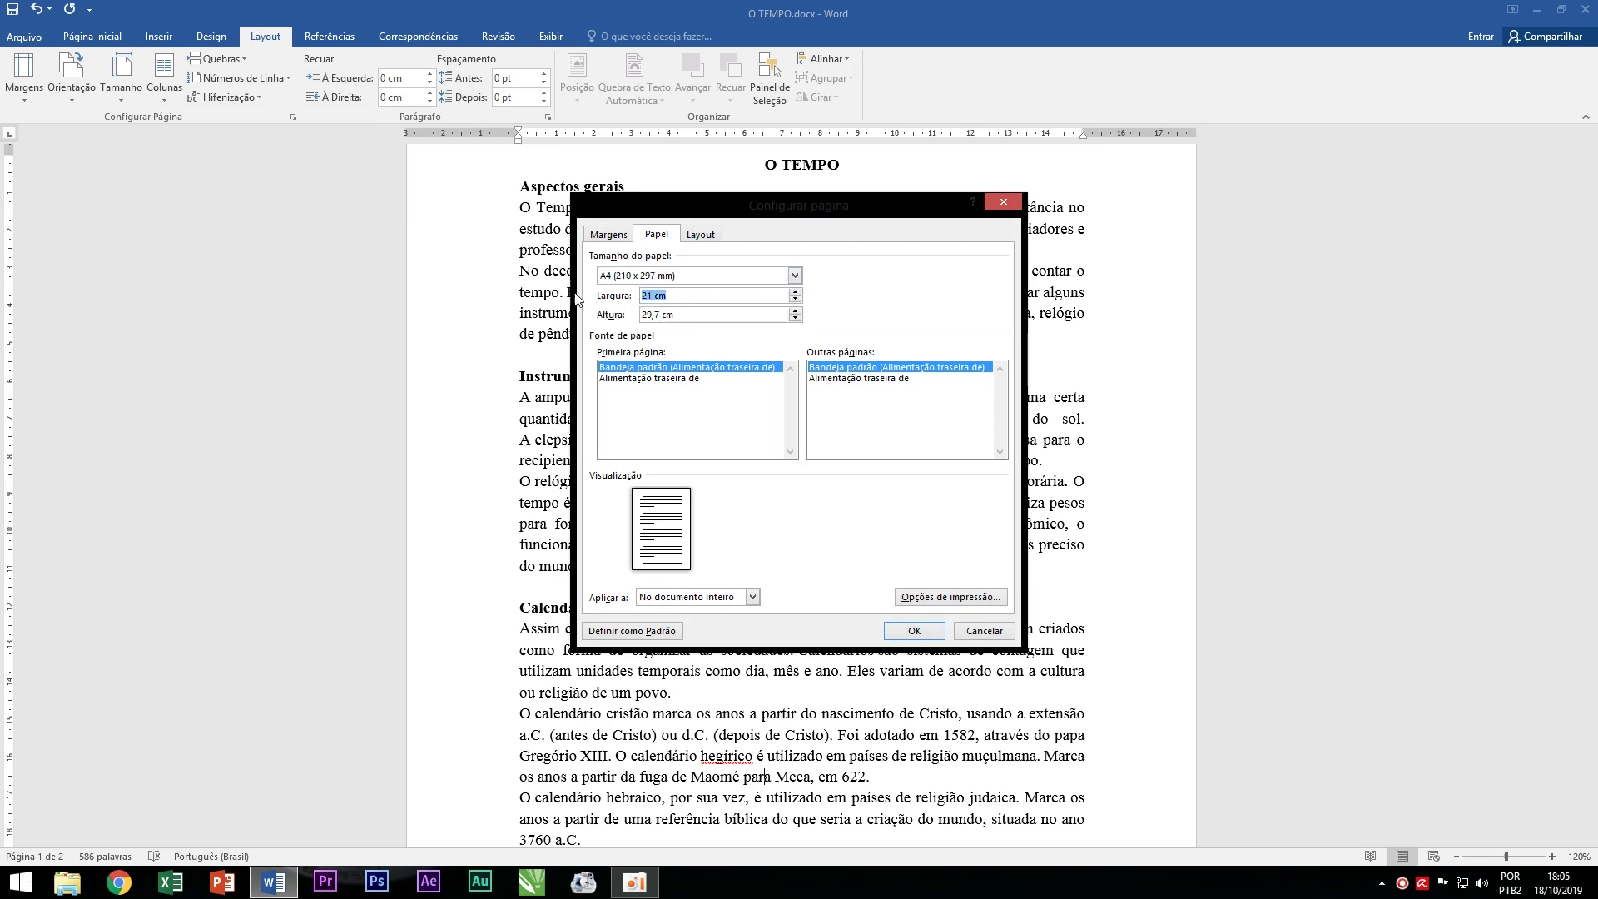
text(22)
key(Tab)
text(35)
key(Tab)
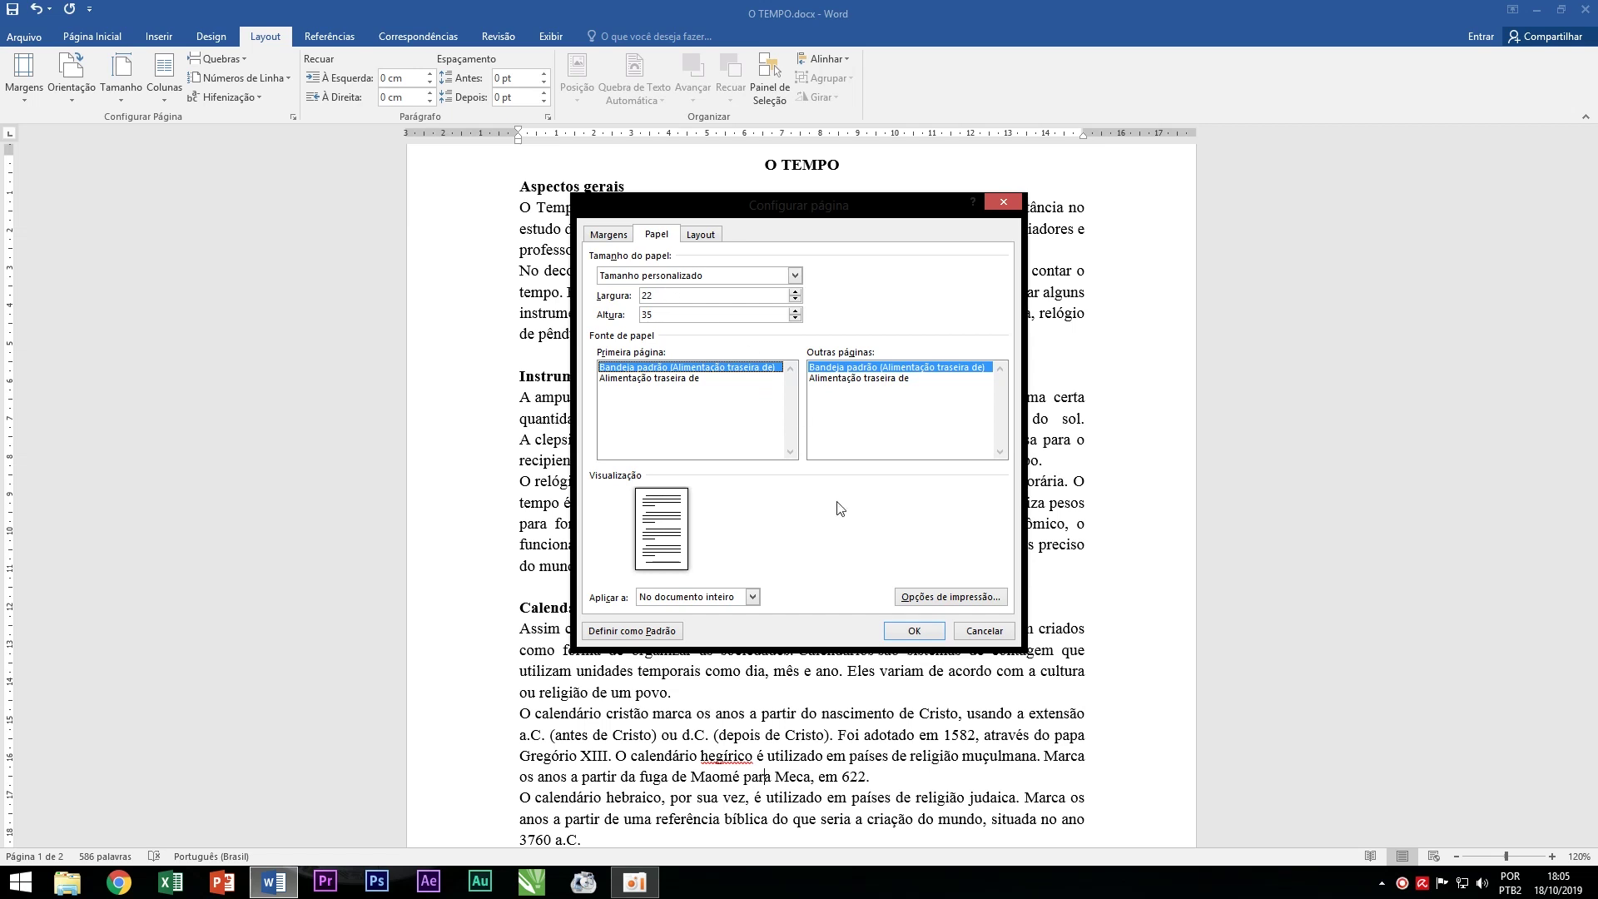
click(982, 630)
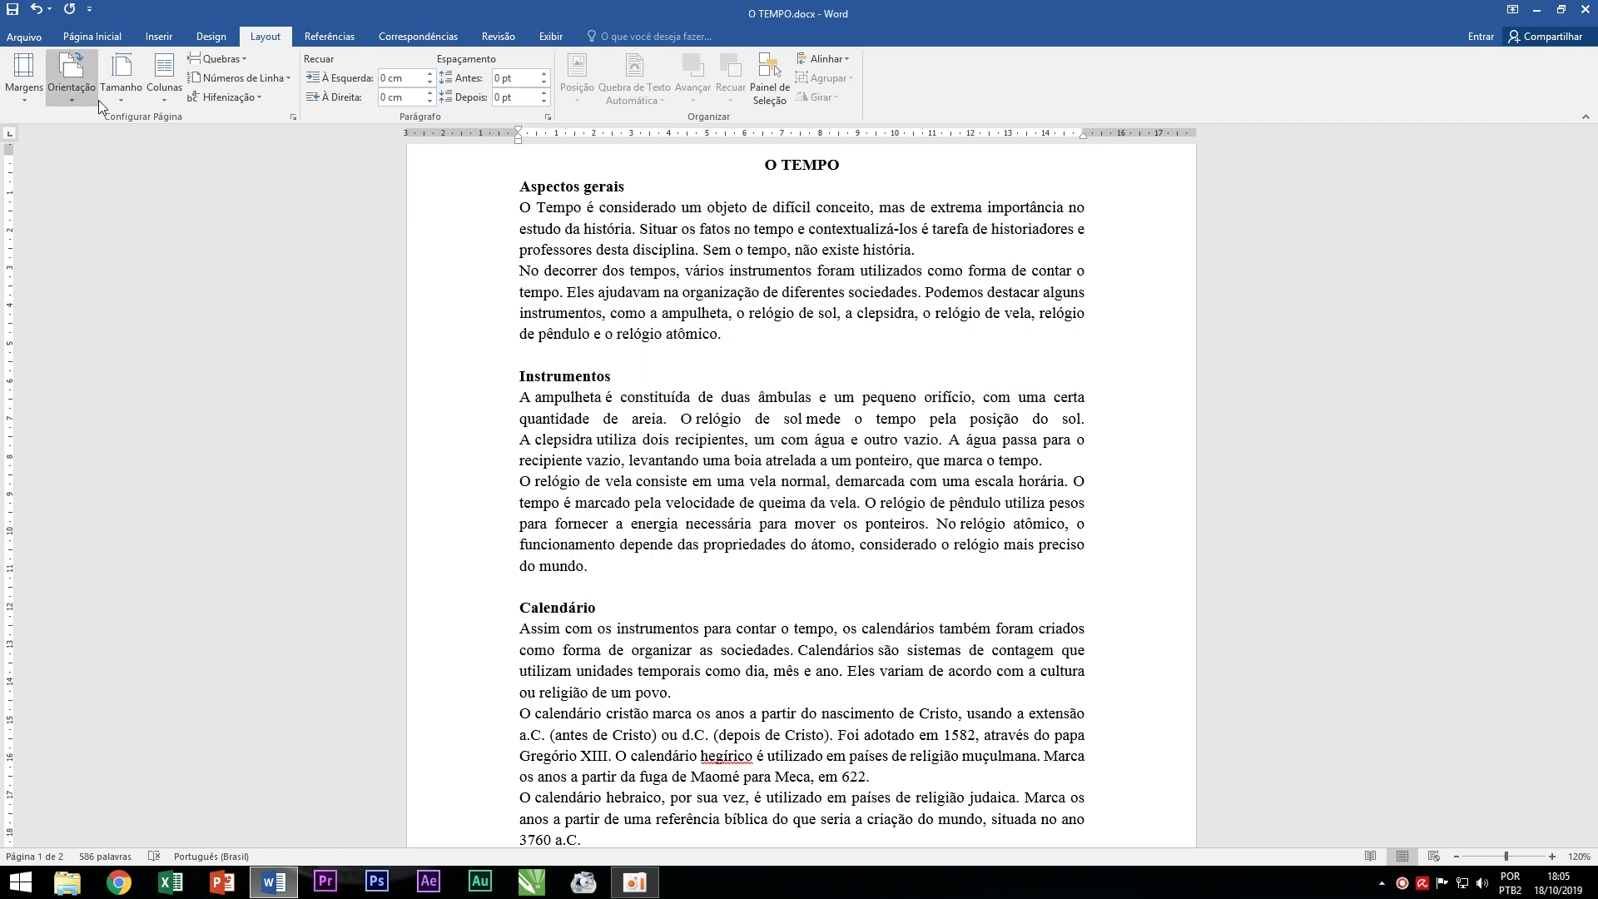
Put the Aspectos gerais and Instrumentos sections into two columns.
click(121, 88)
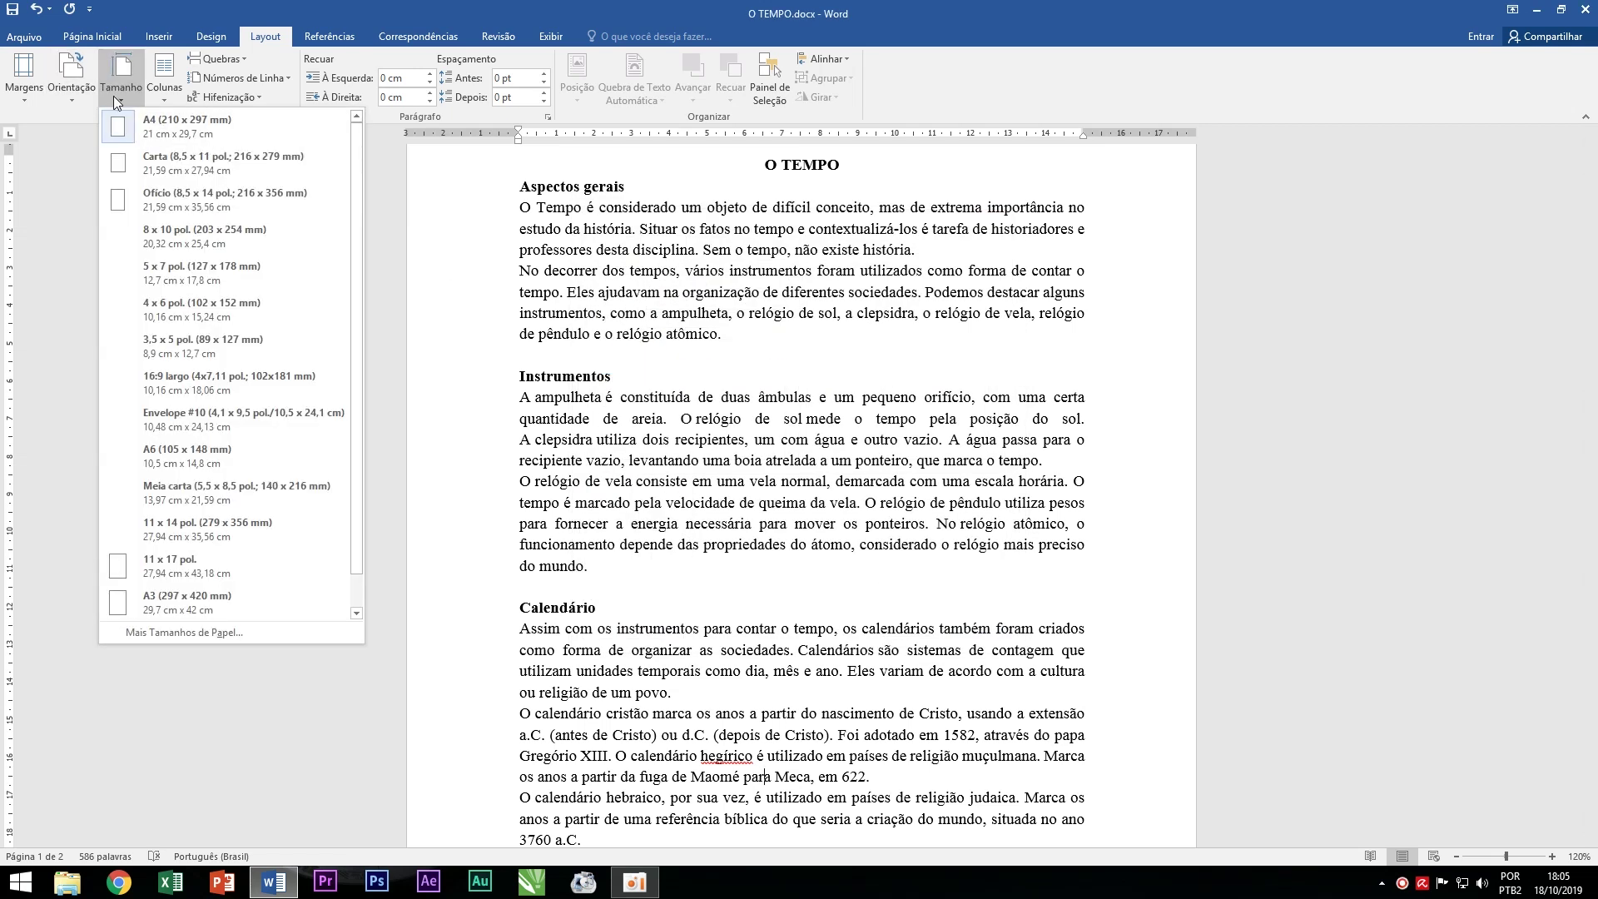
click(778, 360)
scroll(599, 349, up, 2)
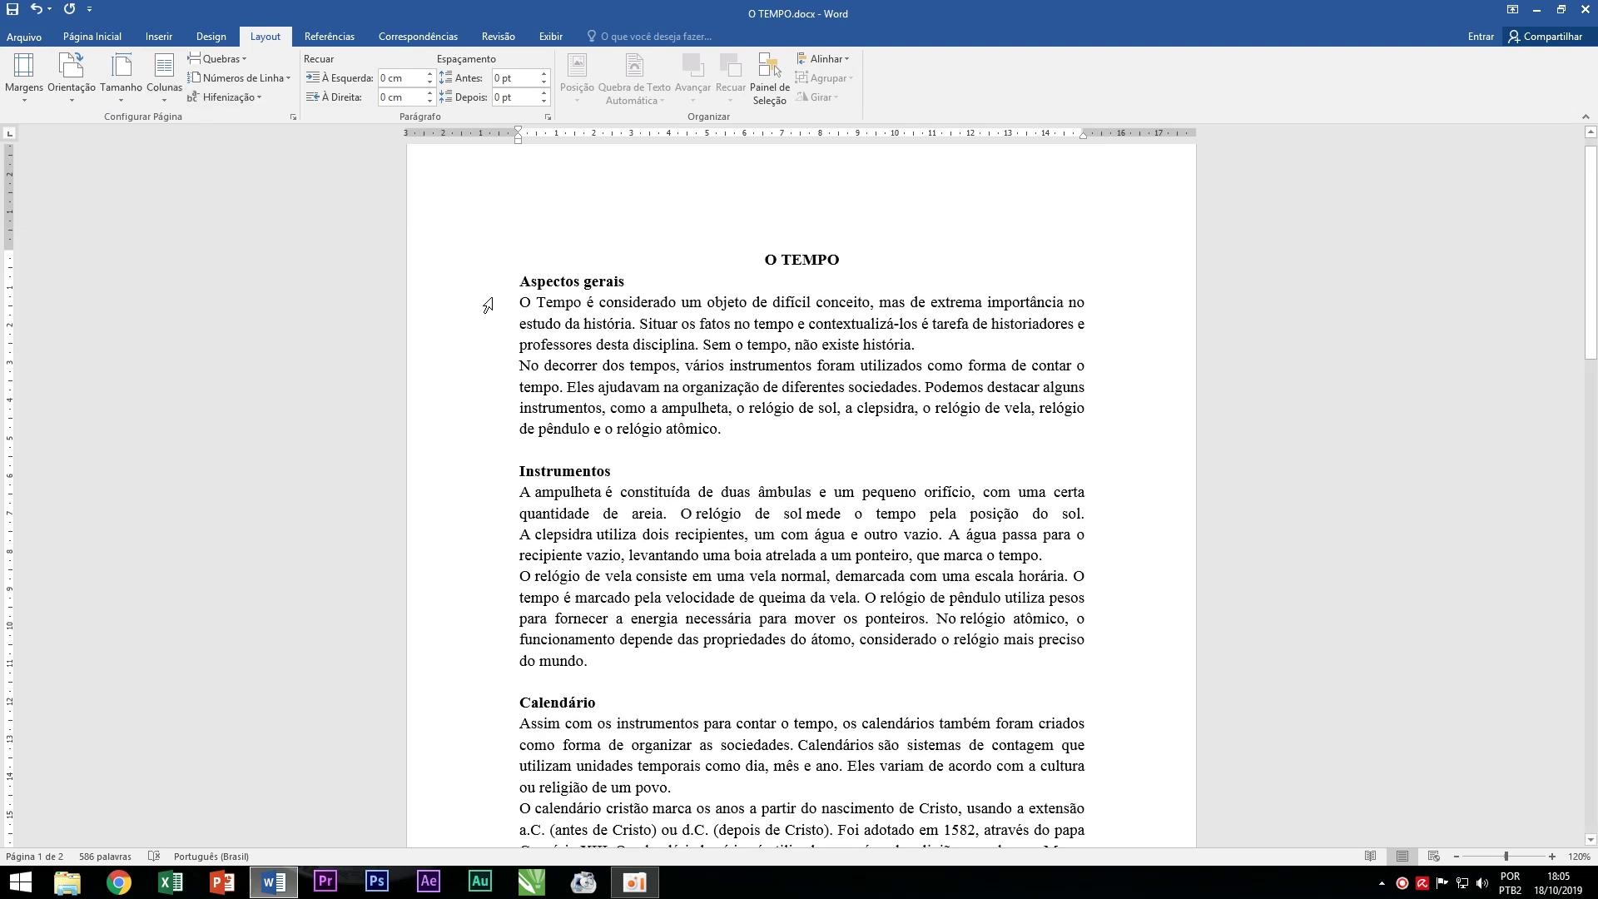
drag(516, 279, 684, 653)
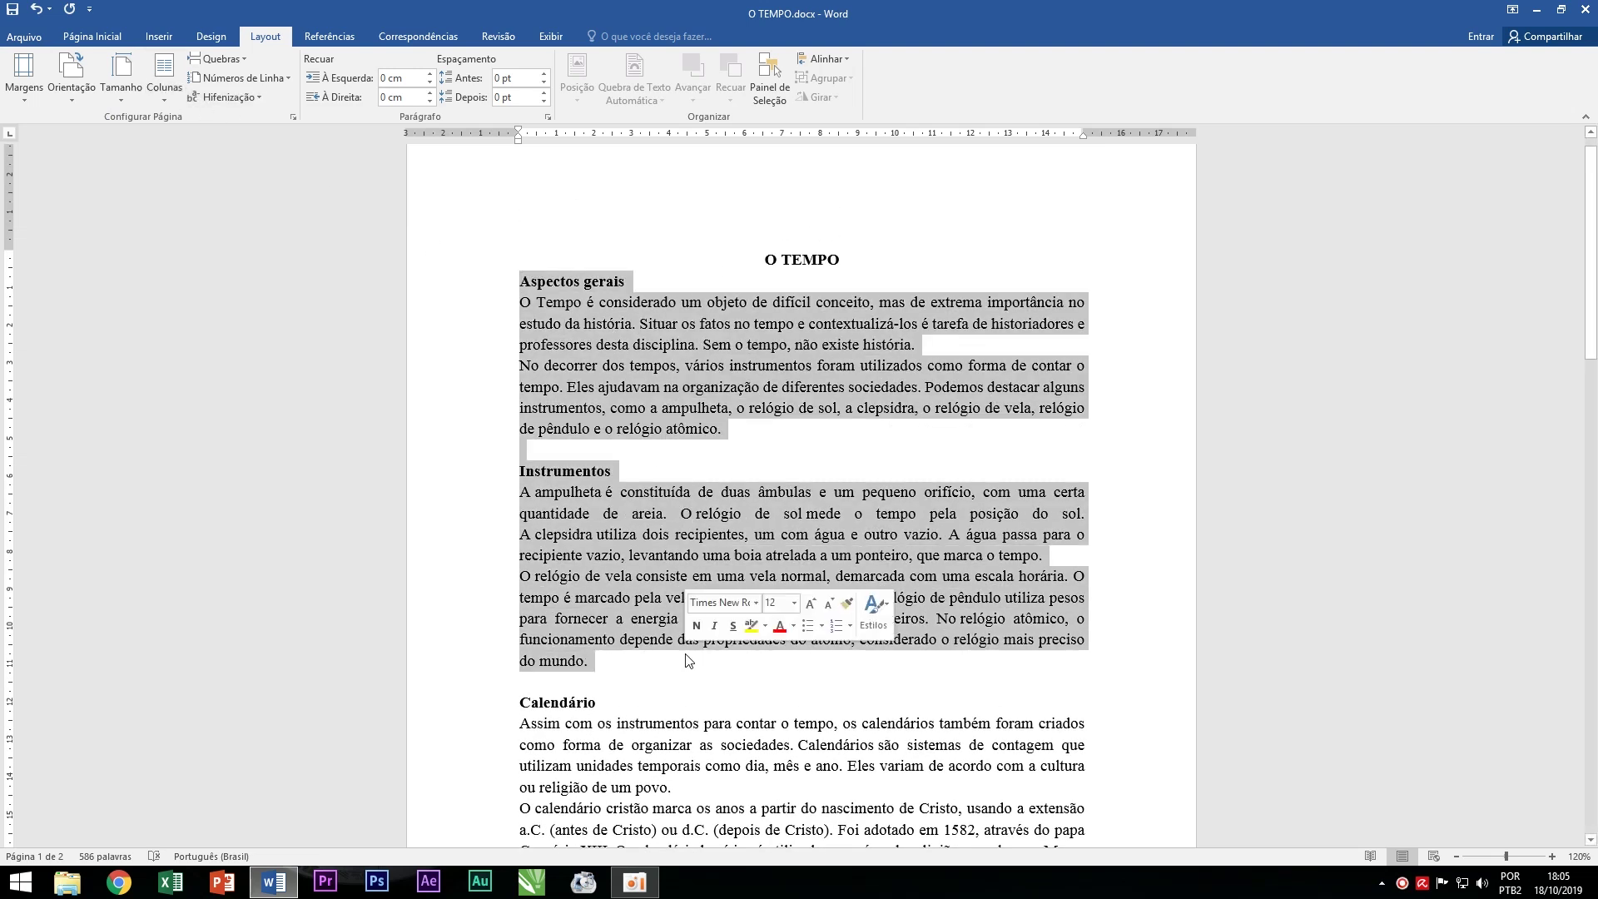
click(166, 98)
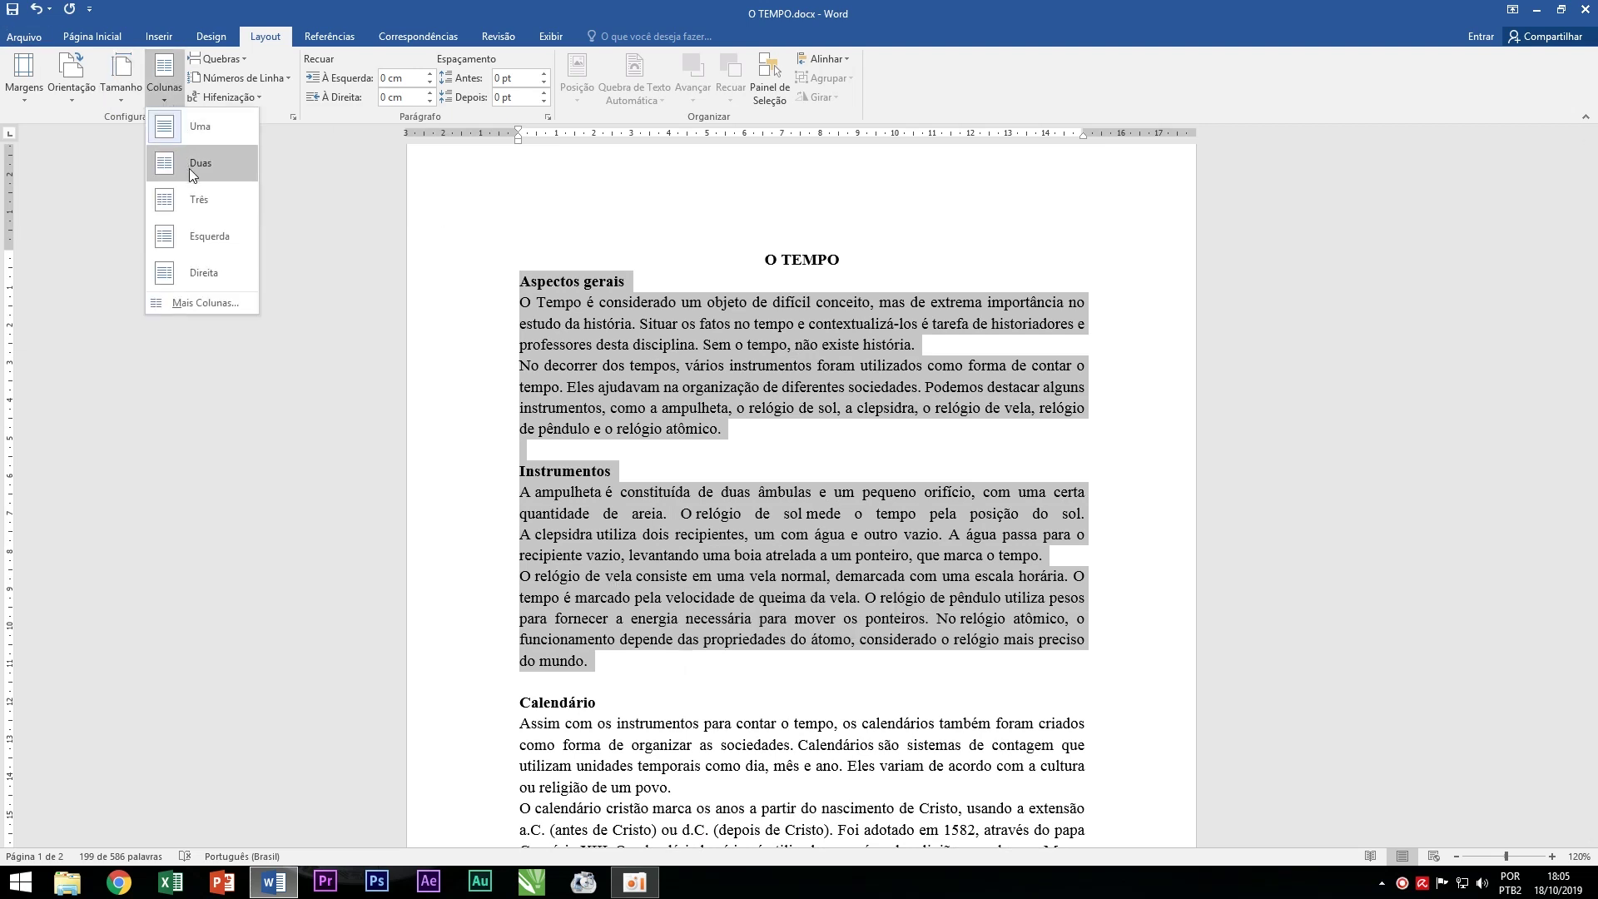
click(188, 168)
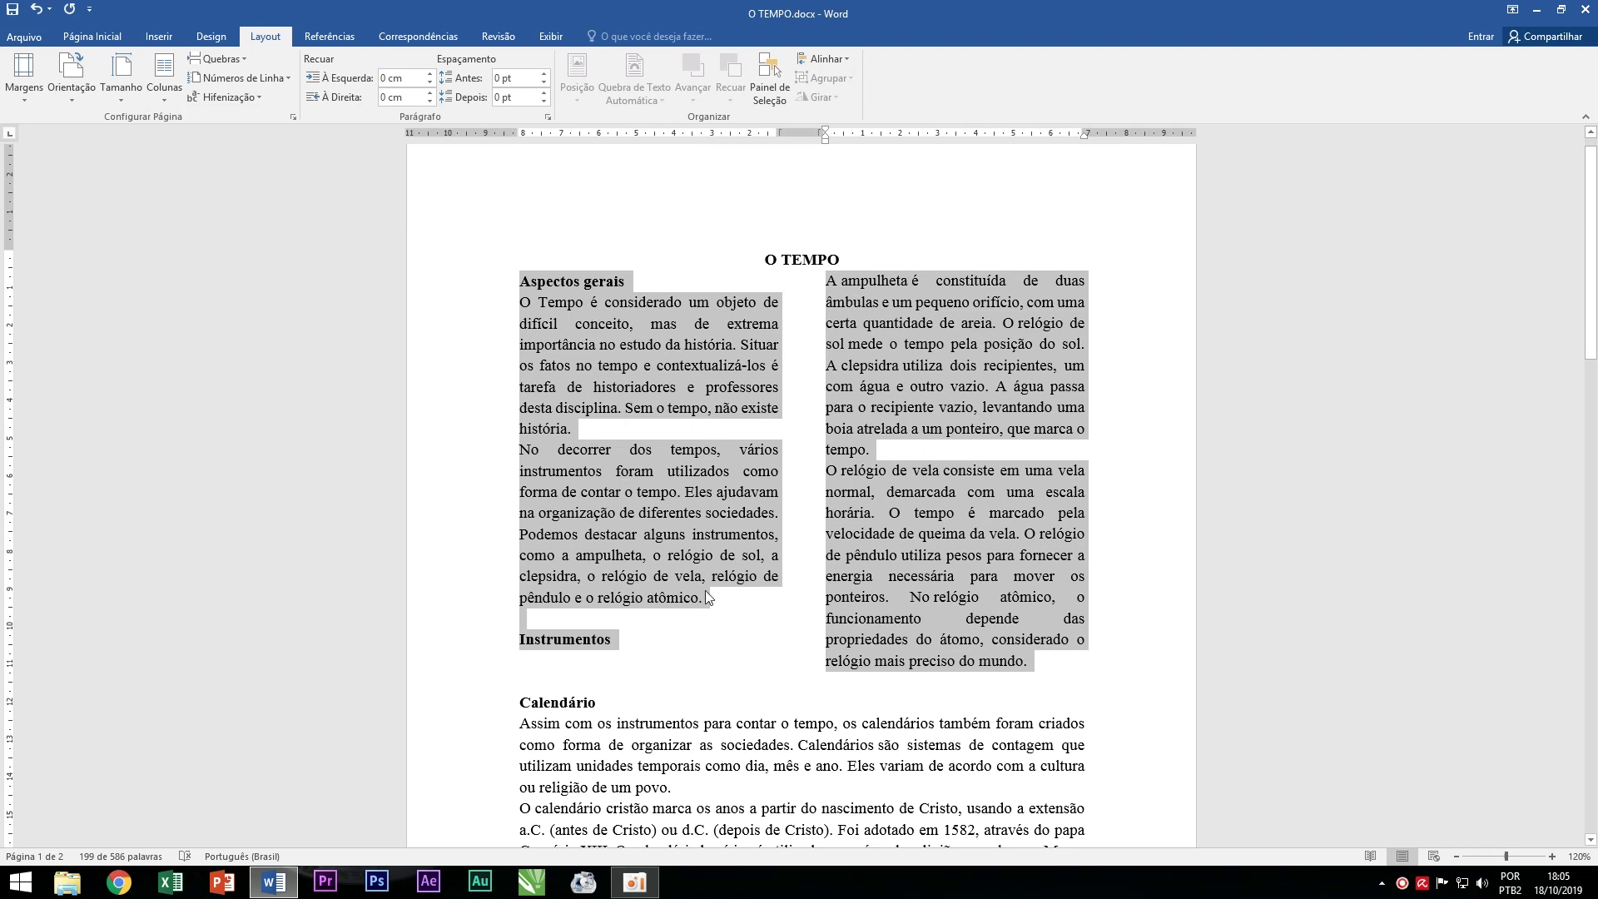
Insert a column break so Instrumentos starts the right column.
click(517, 641)
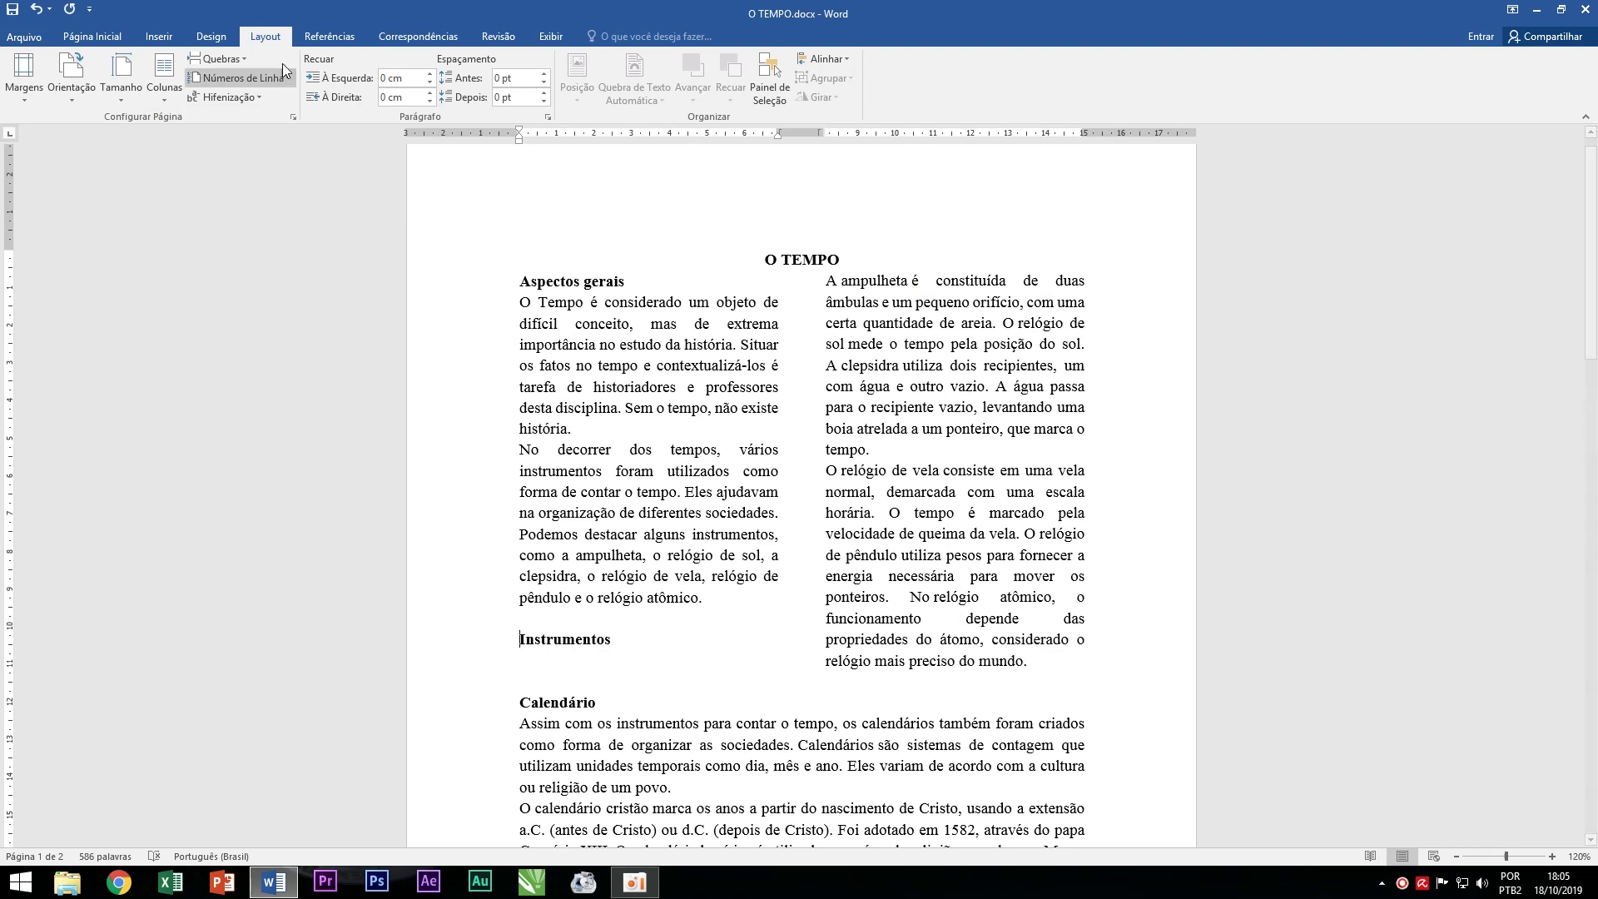
click(233, 58)
click(263, 159)
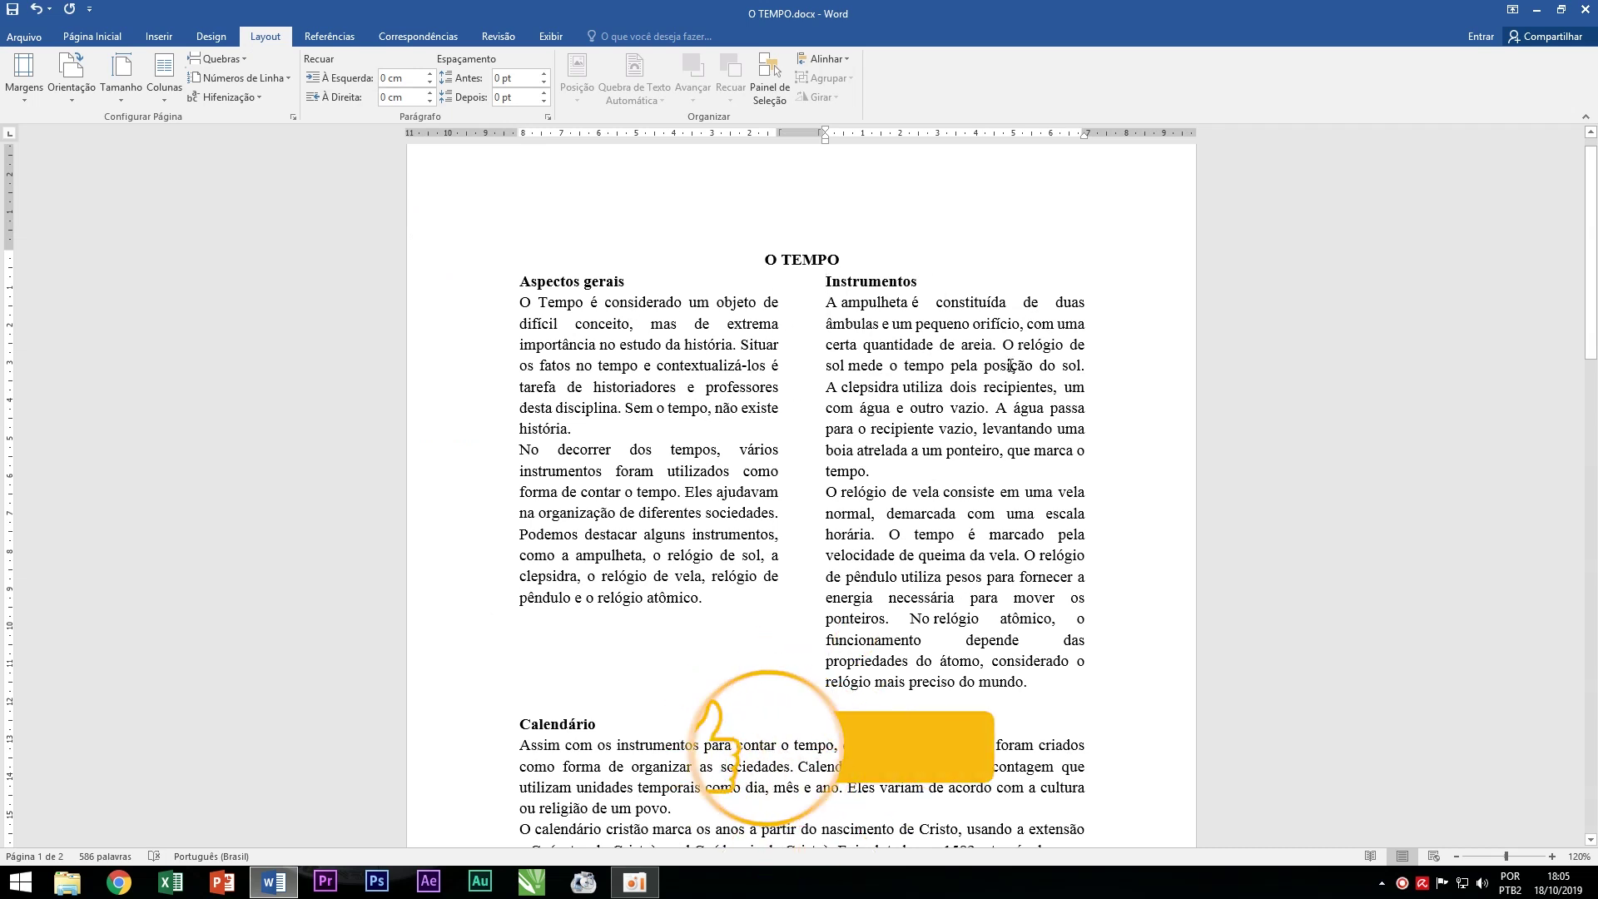
Turn on Linha entre colunas for the two-column sections.
mouse_move(519, 281)
mouse_down()
mouse_move(854, 431)
mouse_move(1030, 683)
mouse_up()
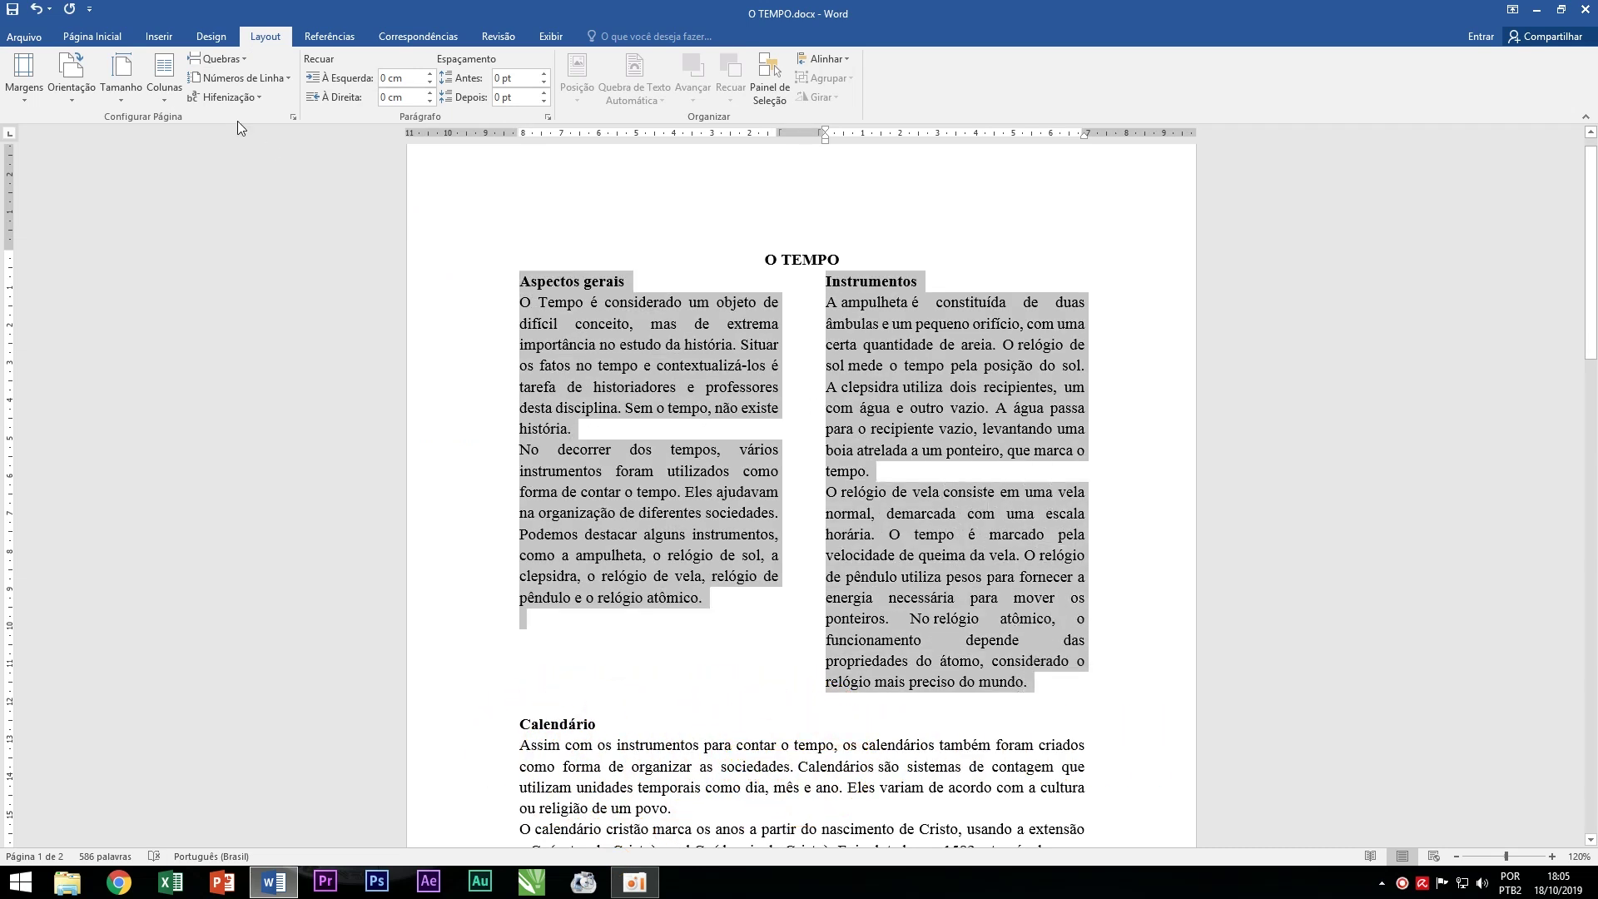
click(164, 94)
click(205, 302)
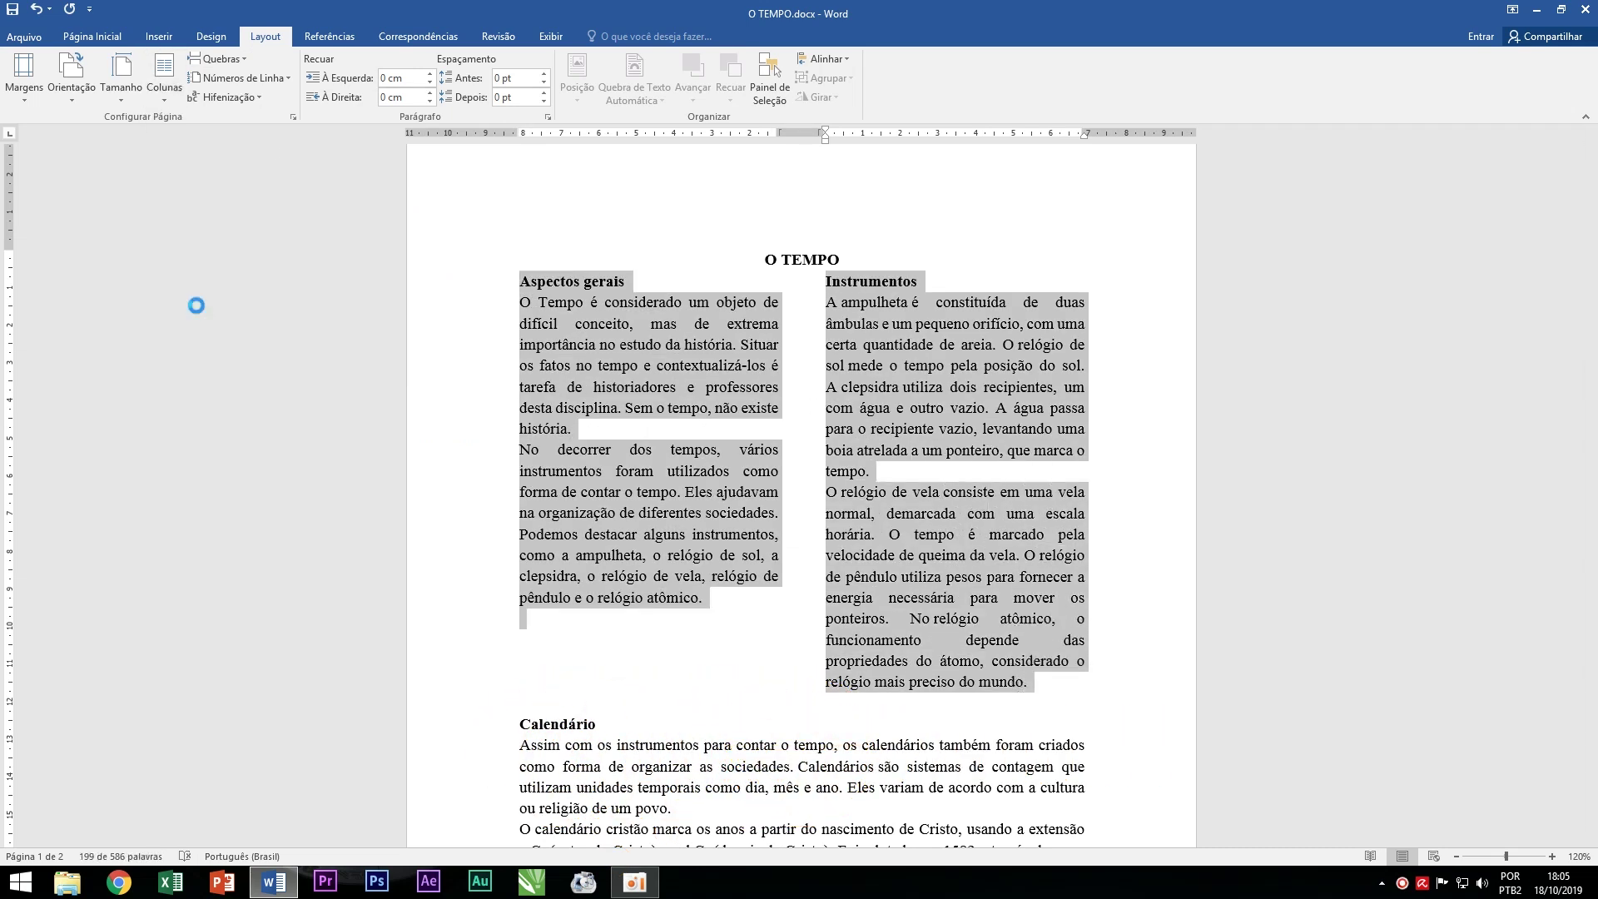
drag(749, 286, 333, 240)
click(433, 335)
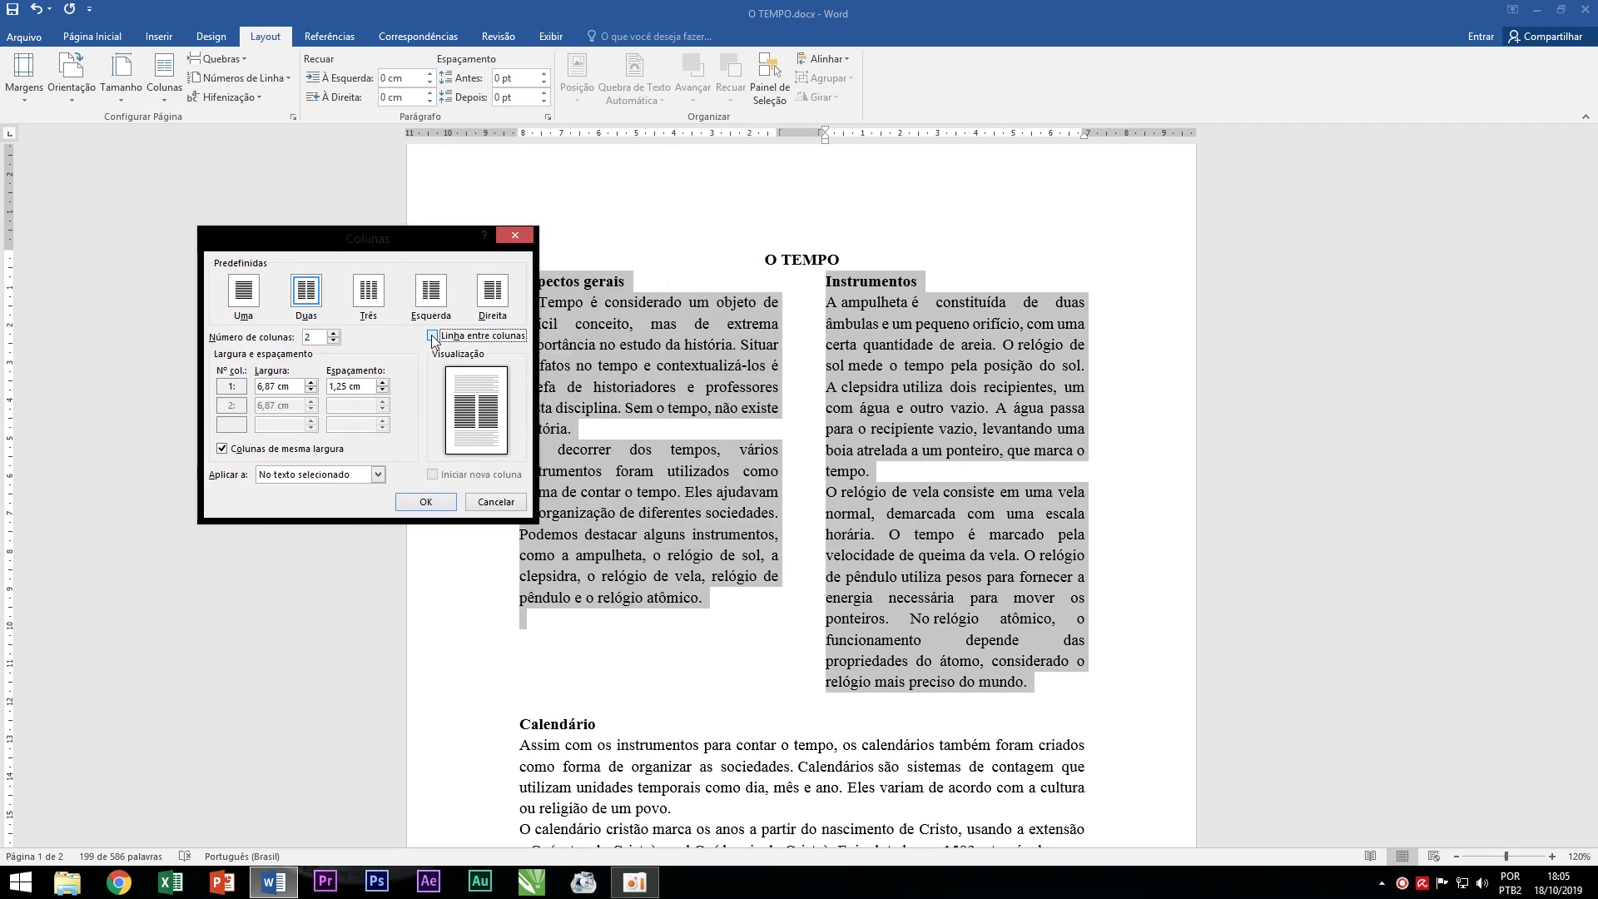
click(411, 505)
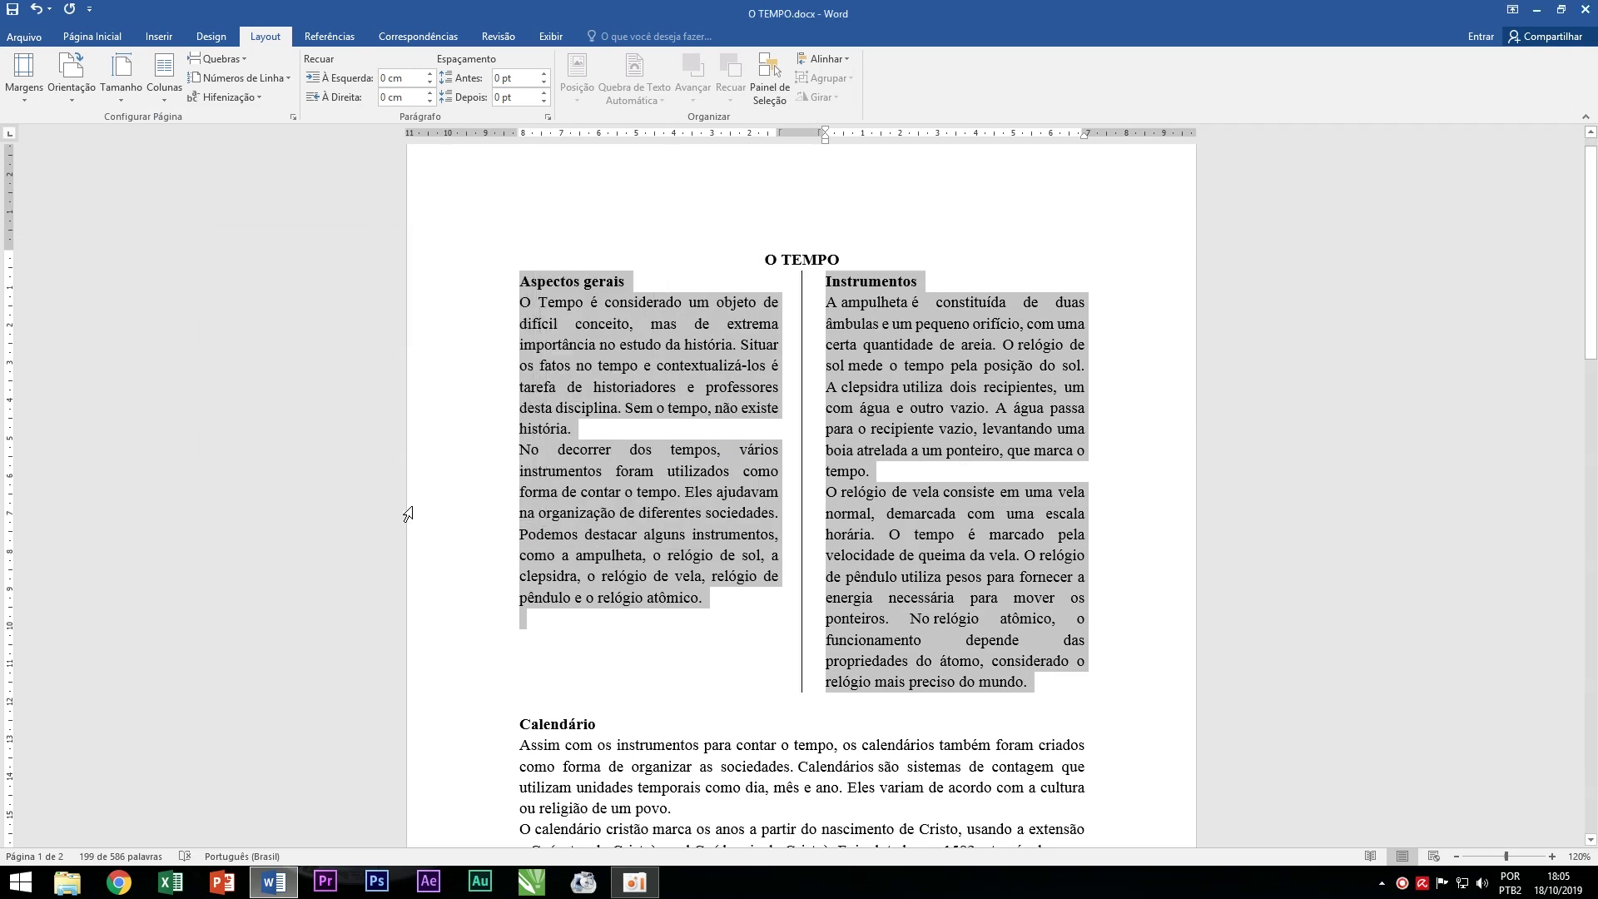
Set 7 cm column width and 1 cm spacing, applied to No documento inteiro.
click(157, 97)
click(204, 308)
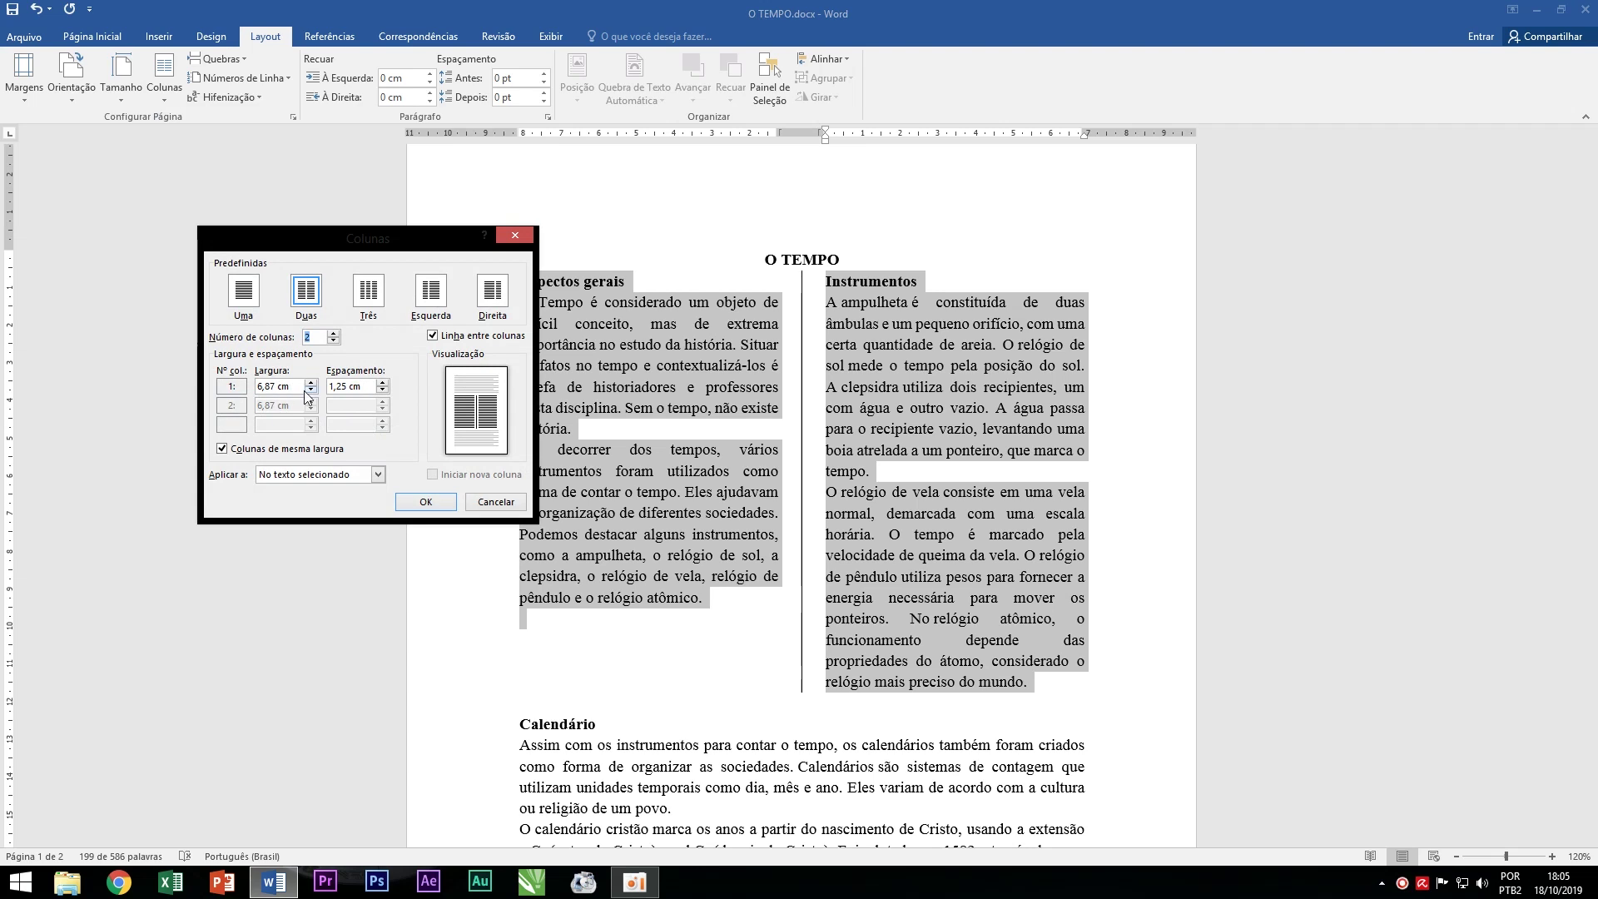
click(383, 383)
click(383, 390)
click(382, 390)
click(312, 383)
click(314, 383)
click(311, 390)
click(313, 383)
click(290, 478)
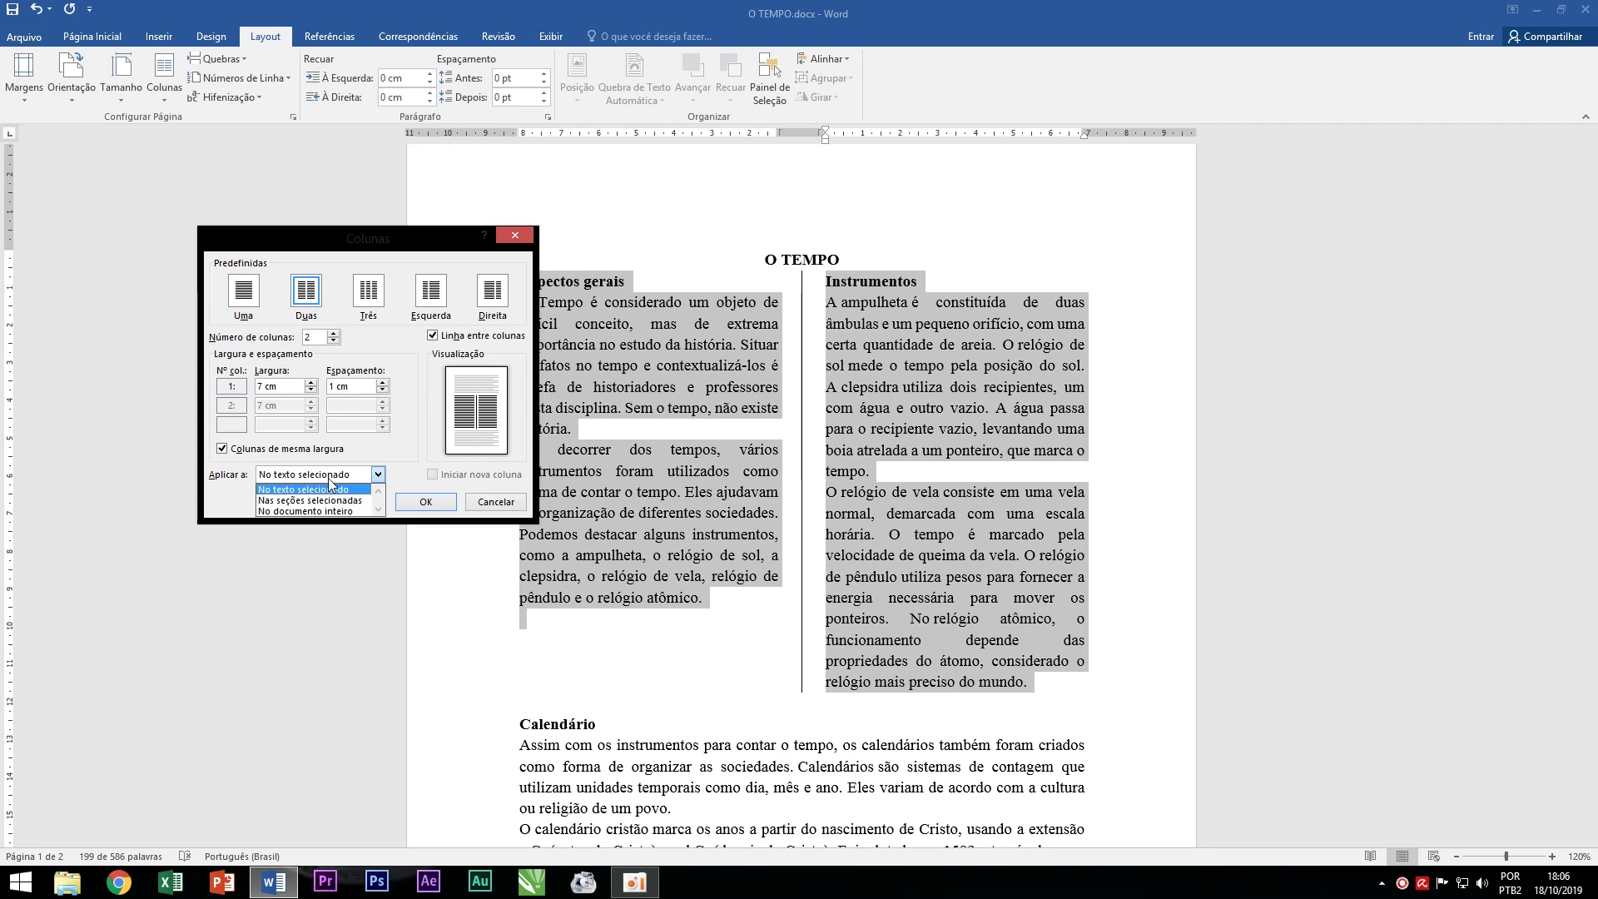
click(312, 510)
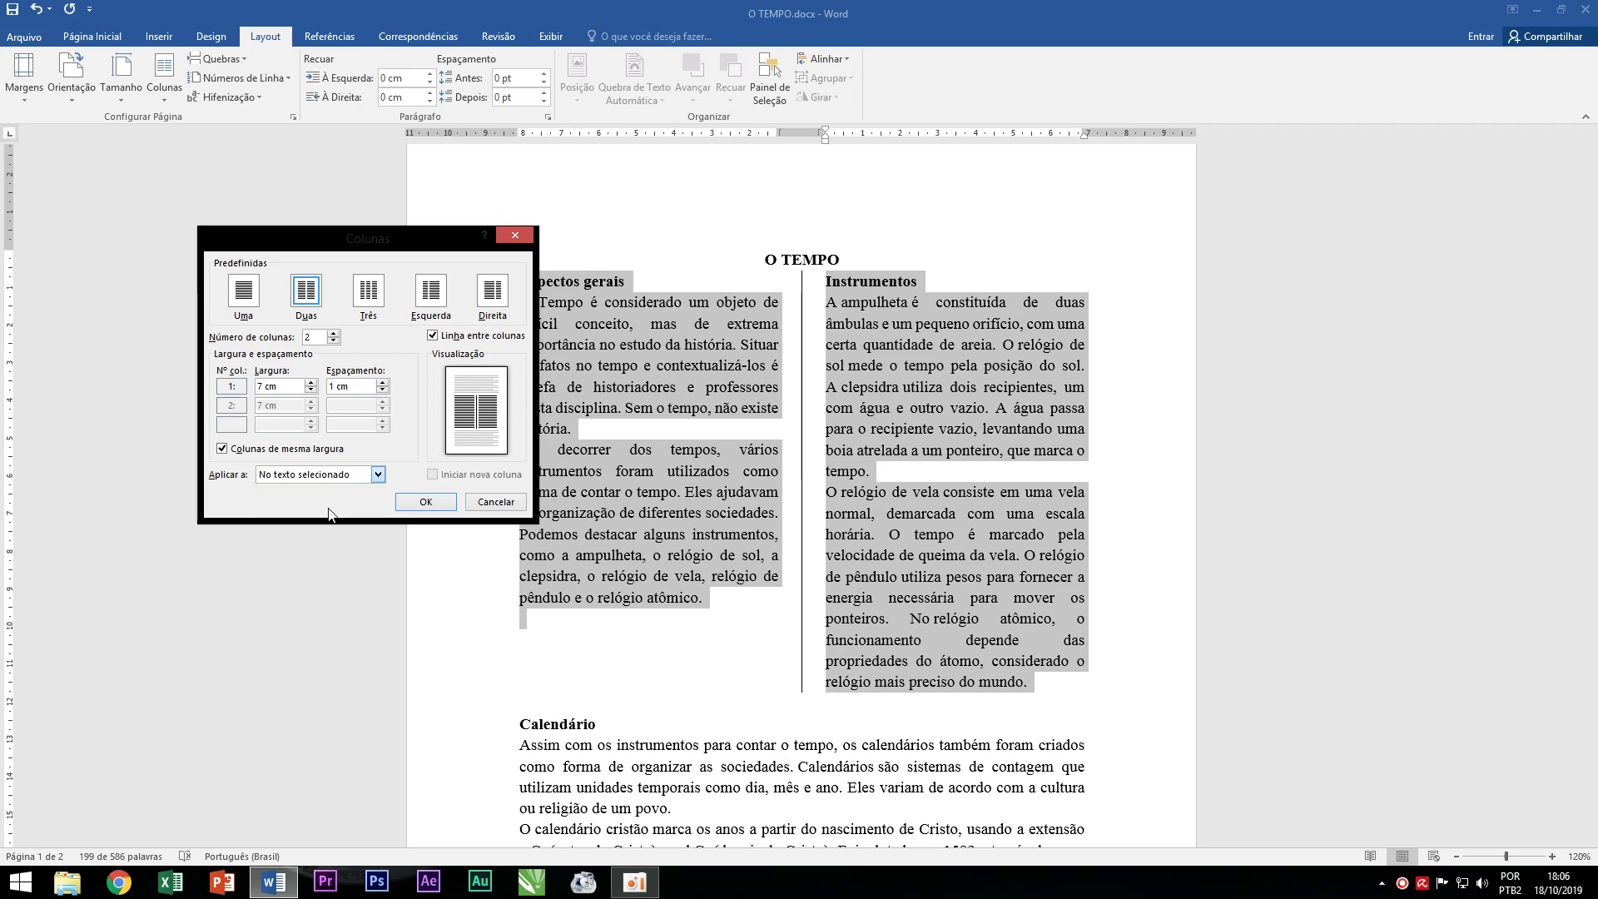
click(420, 502)
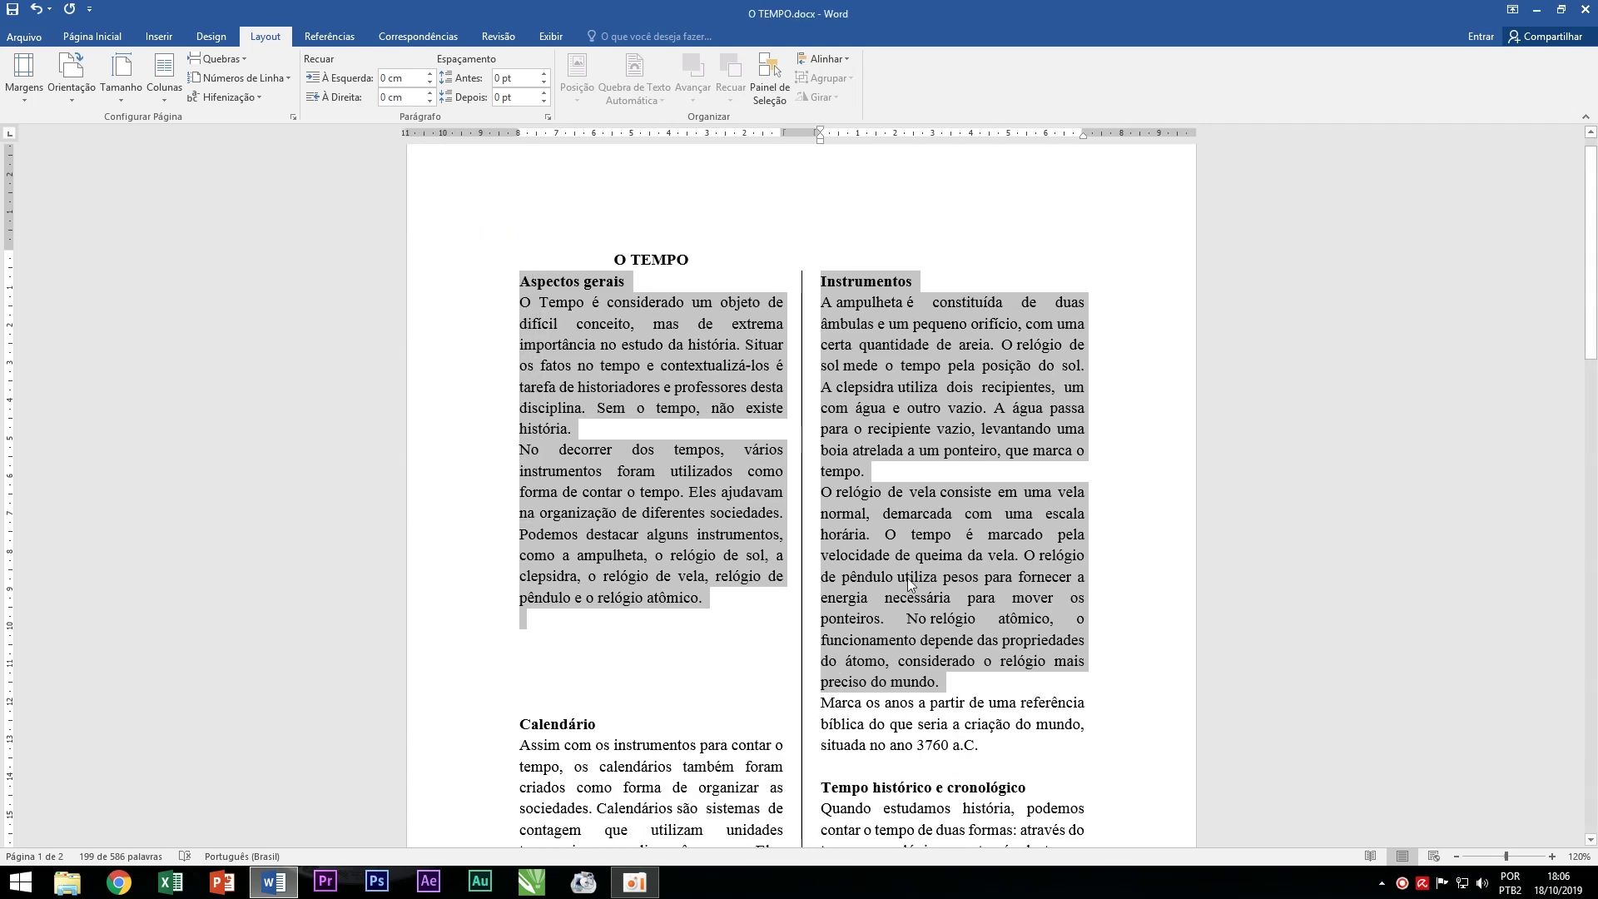
Undo the whole-document columns, so Calendário onward is single-column again.
scroll(907, 578, down, 3)
scroll(907, 578, down, 2)
key(ctrl+z)
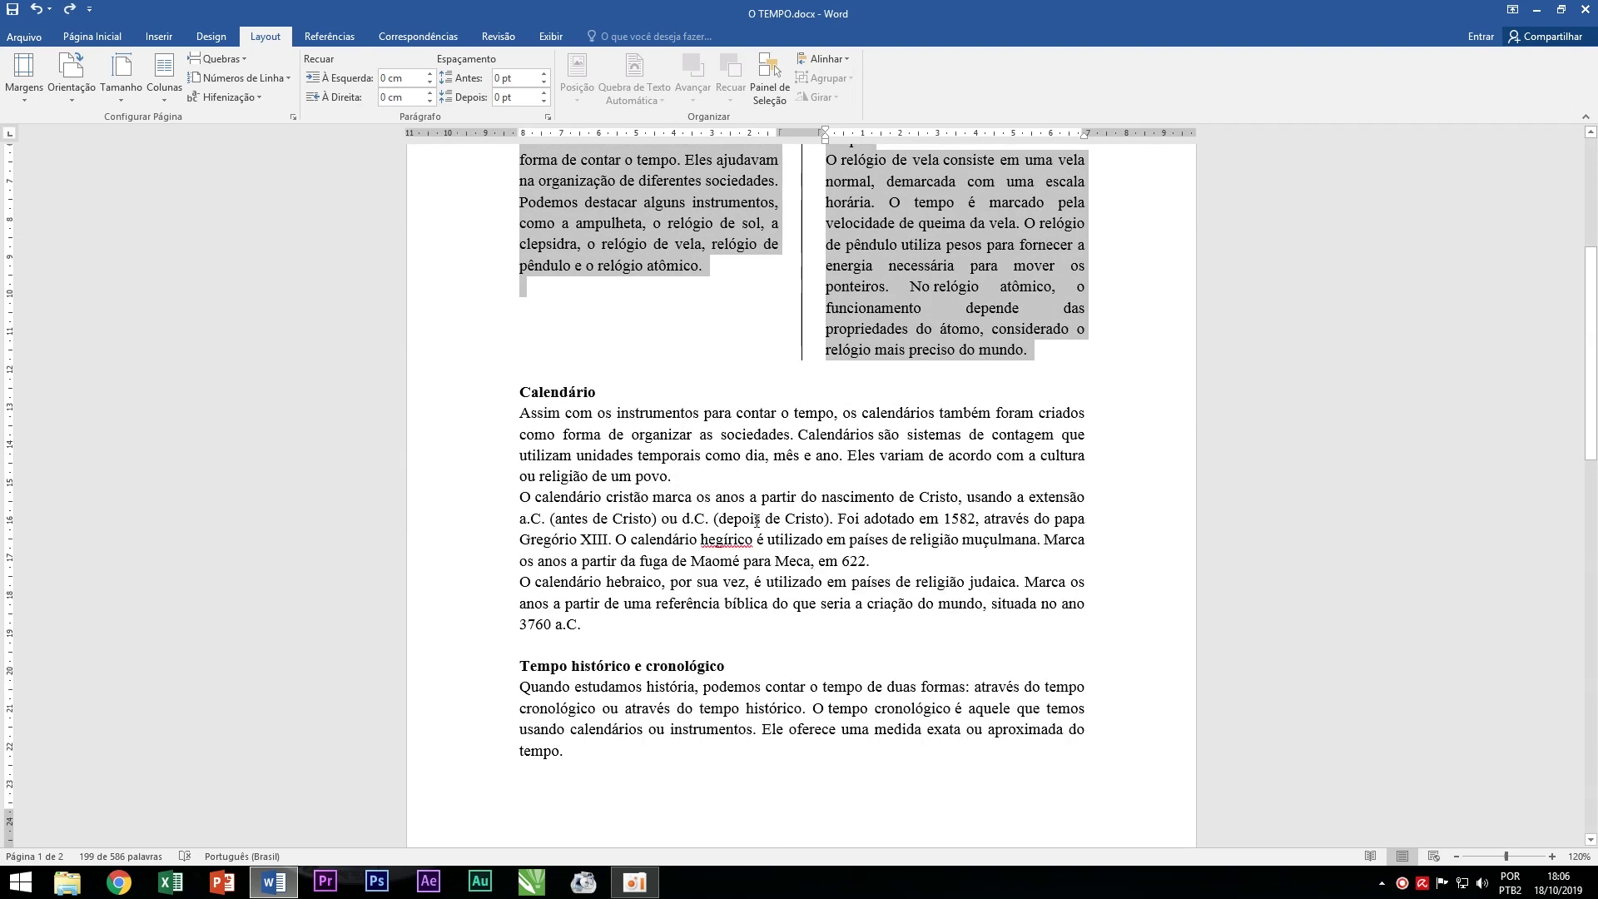
scroll(756, 520, up, 5)
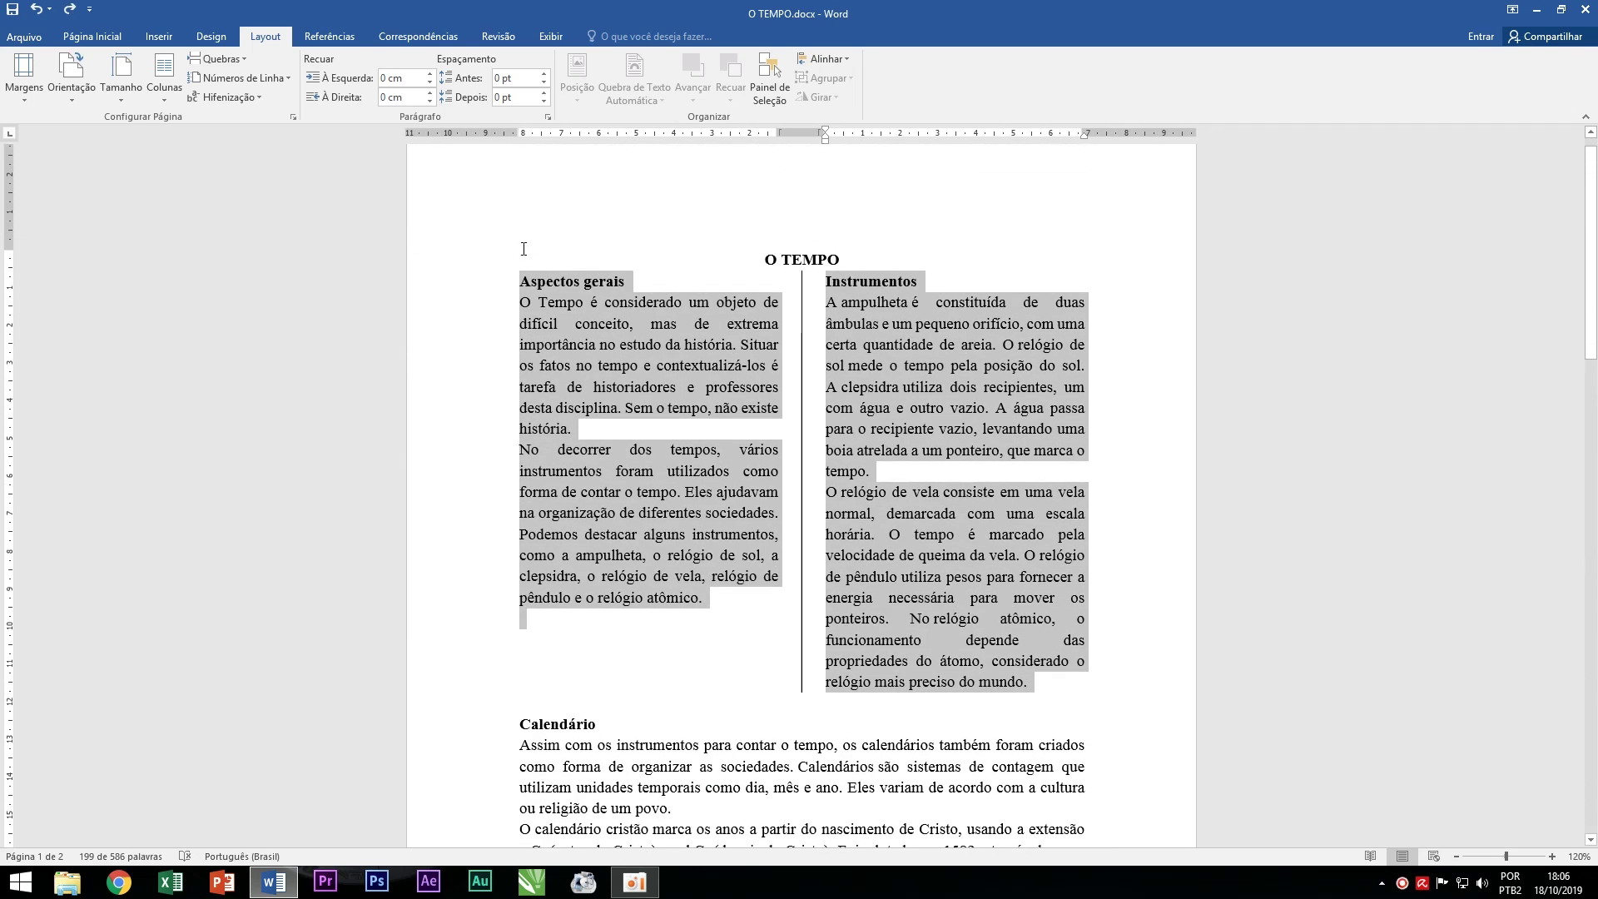
Put the insertion point before 'No decorrer' and look over the Quebras options.
click(222, 60)
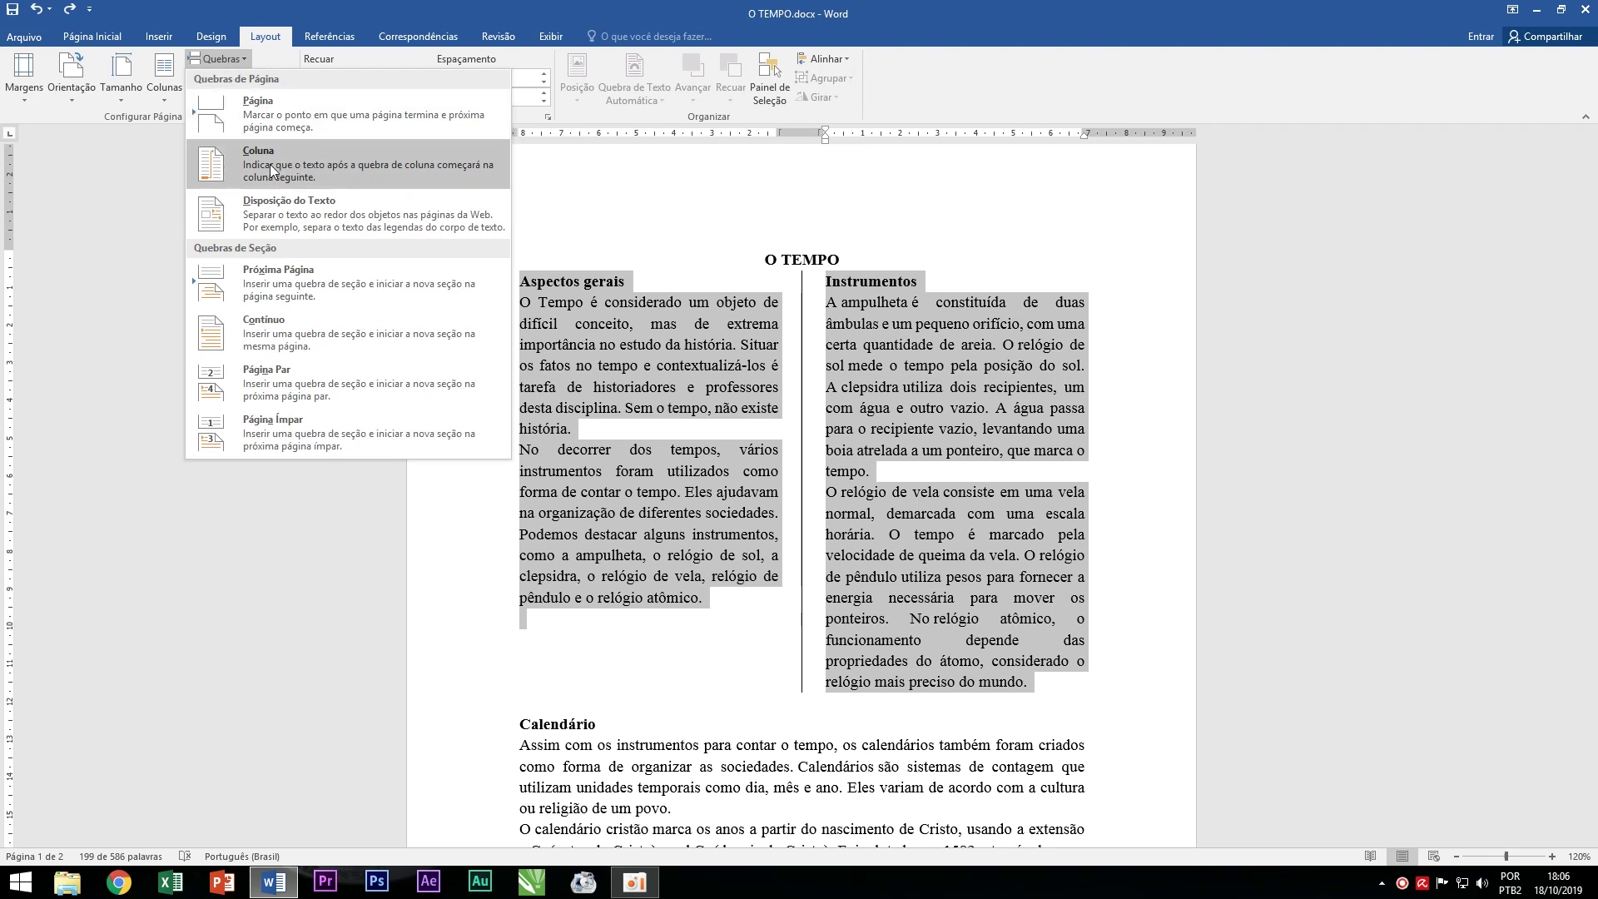
click(536, 446)
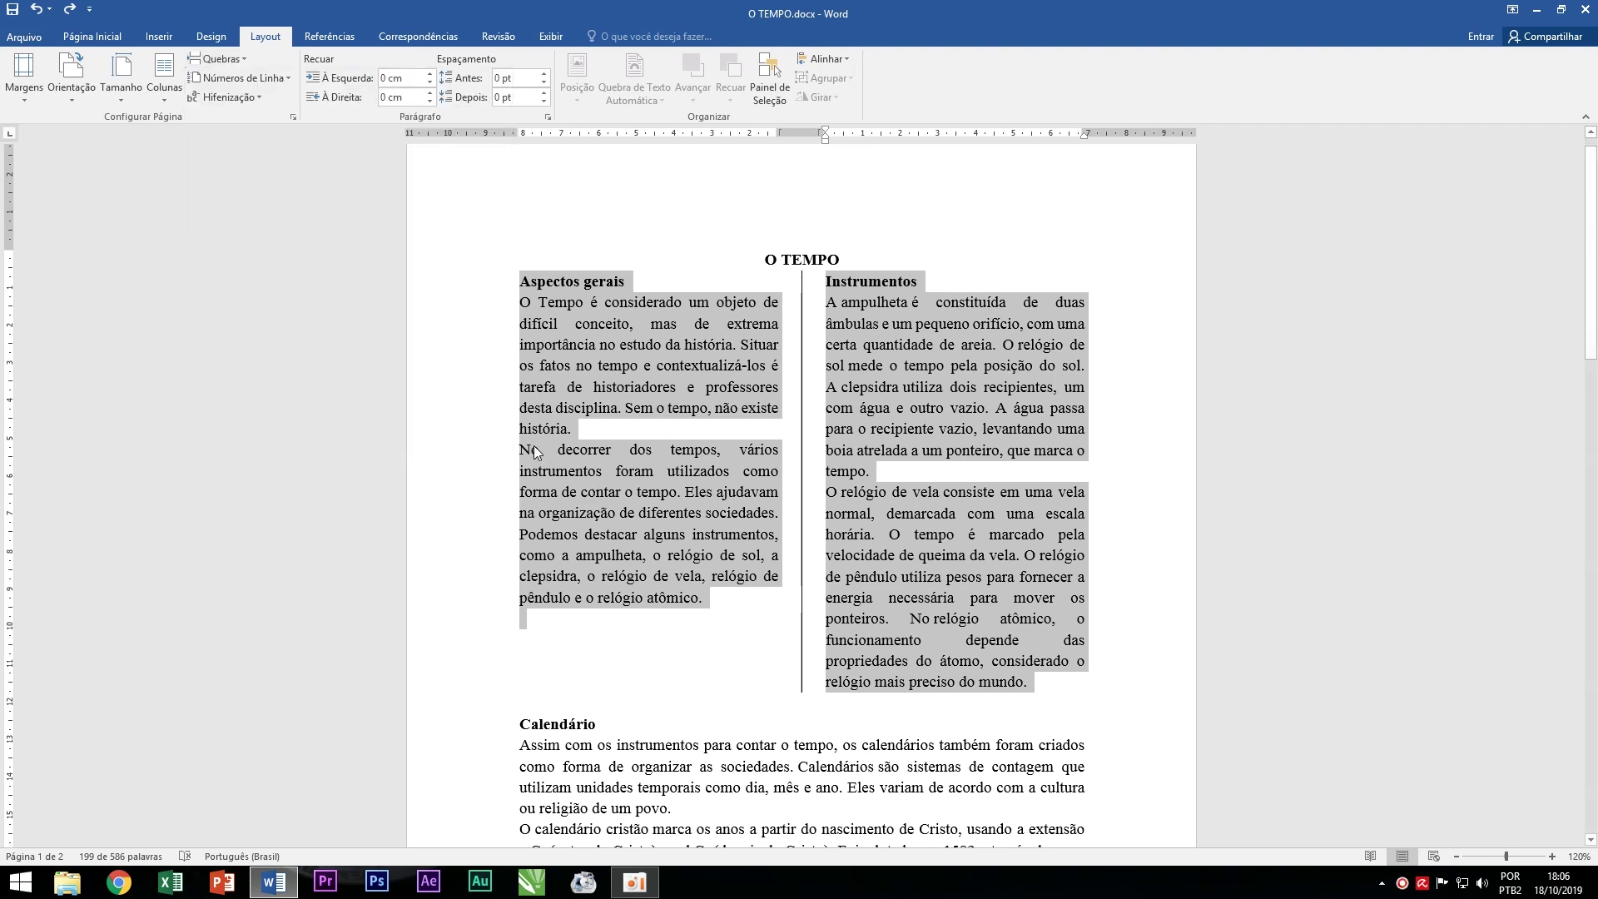
click(536, 446)
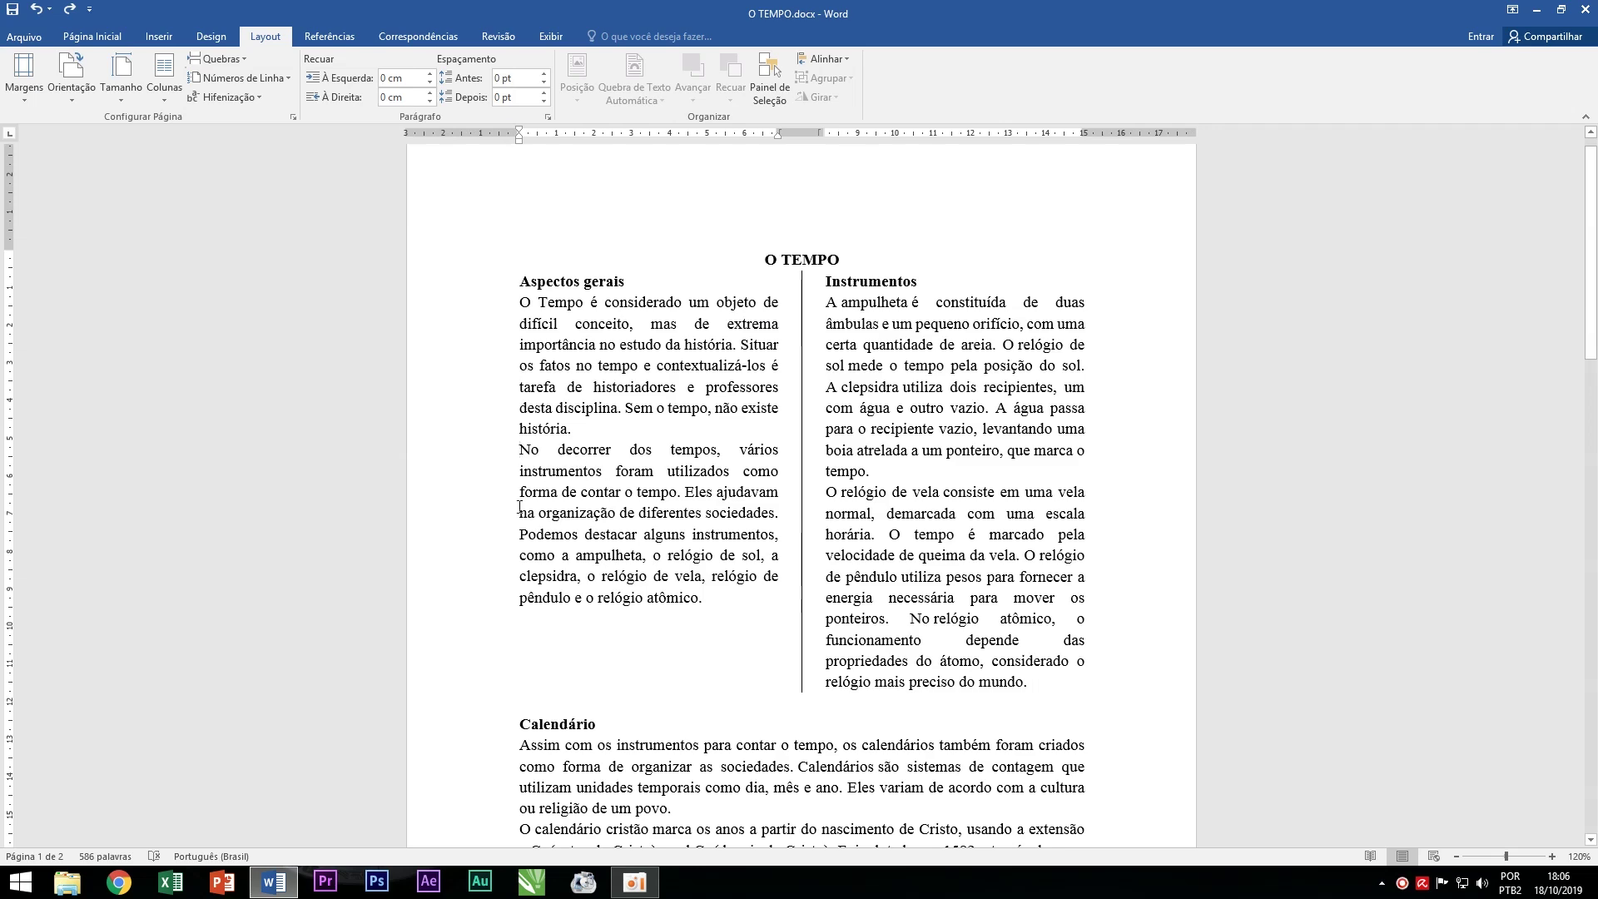
click(218, 59)
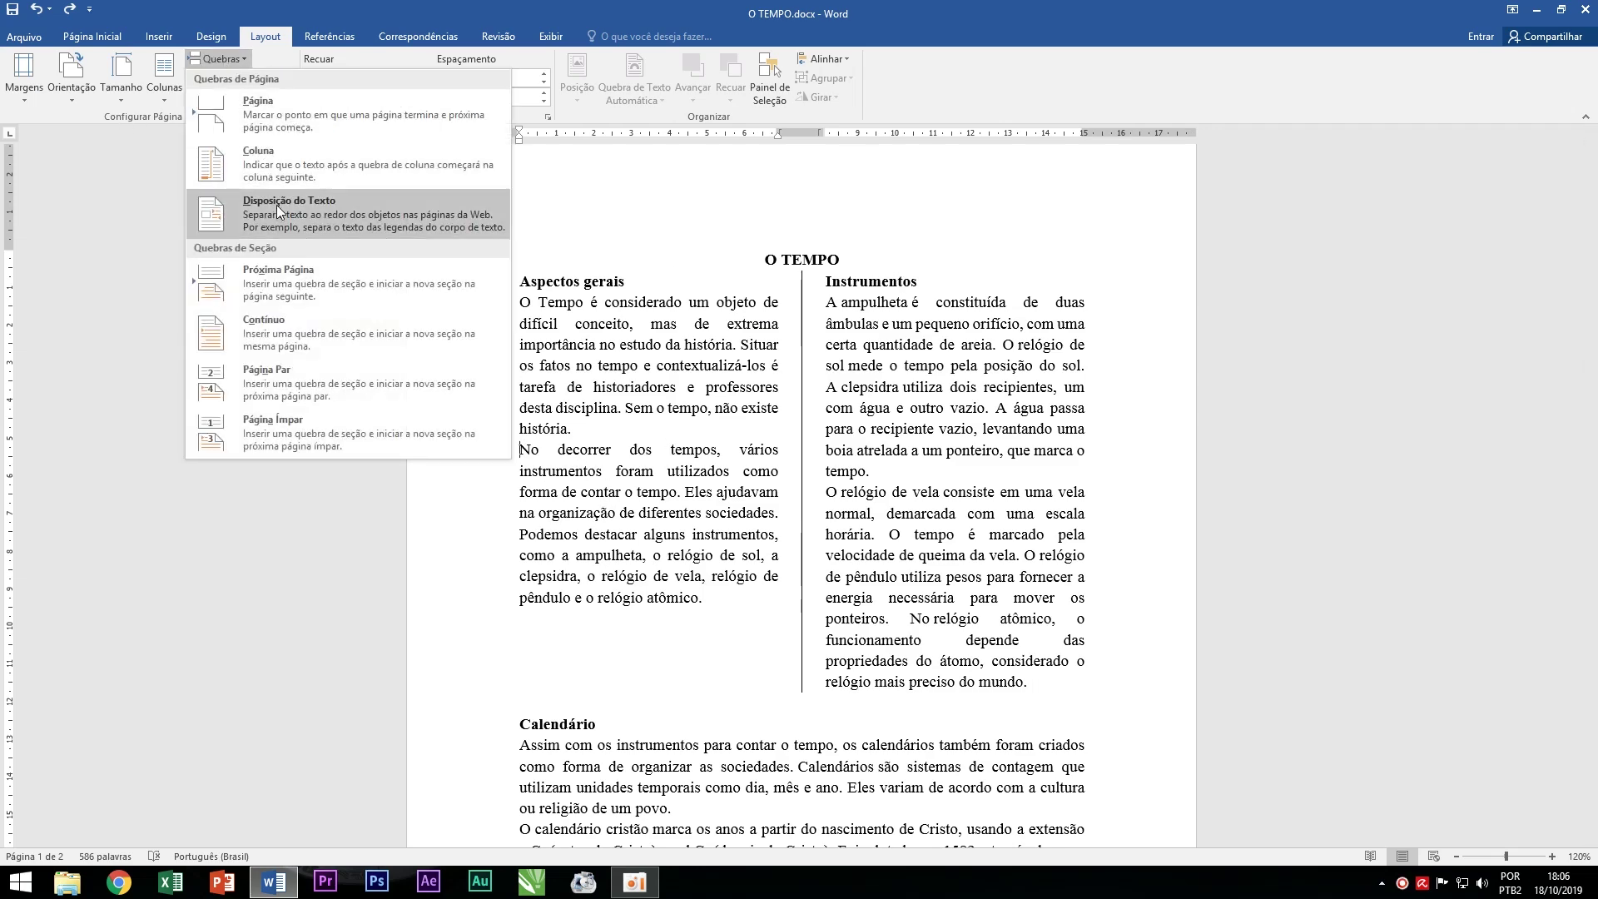
click(277, 170)
scroll(916, 439, down, 1)
scroll(917, 446, down, 7)
scroll(905, 443, down, 4)
scroll(905, 443, down, 1)
scroll(877, 441, up, 6)
scroll(832, 416, up, 8)
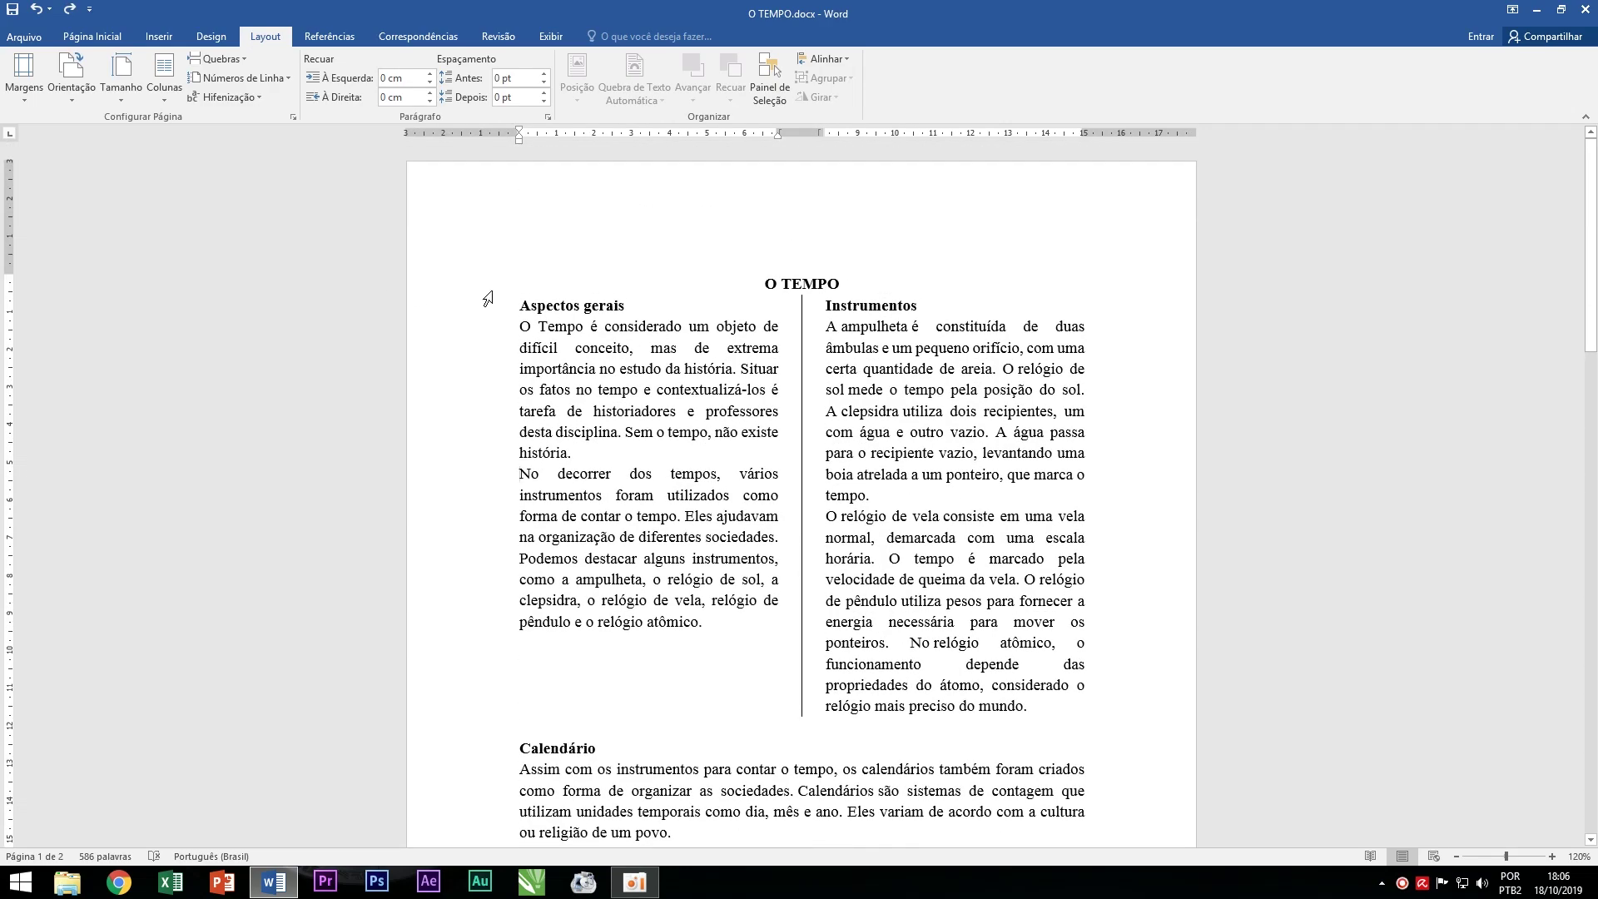
click(228, 62)
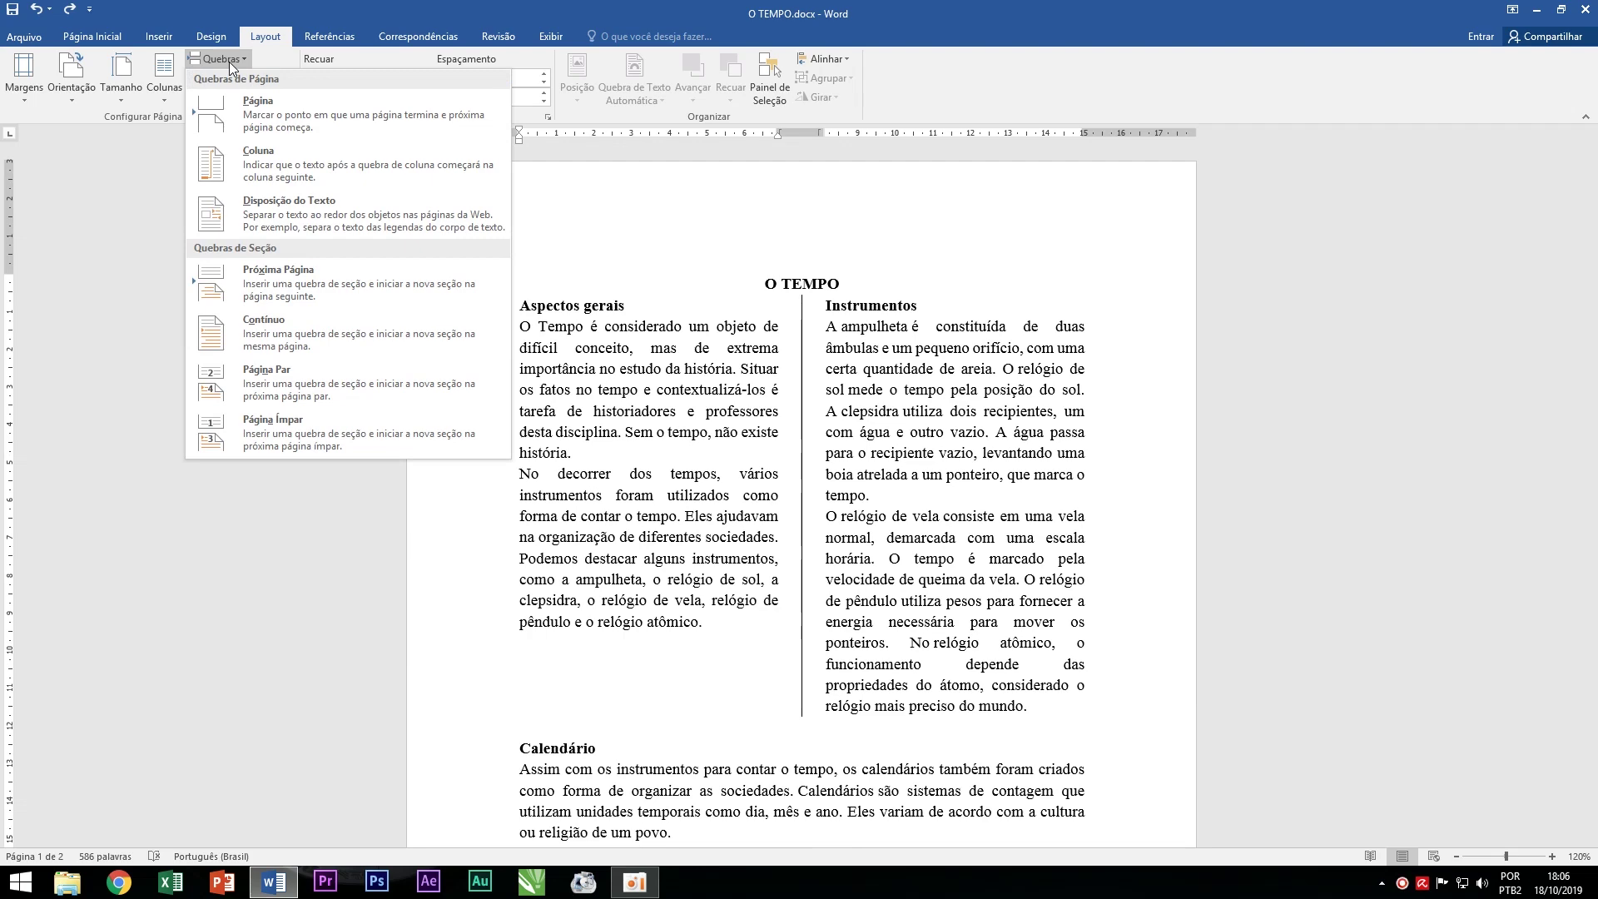
Insert a page break so 'O calendário cristão' starts on a new page.
scroll(497, 456, down, 5)
click(513, 419)
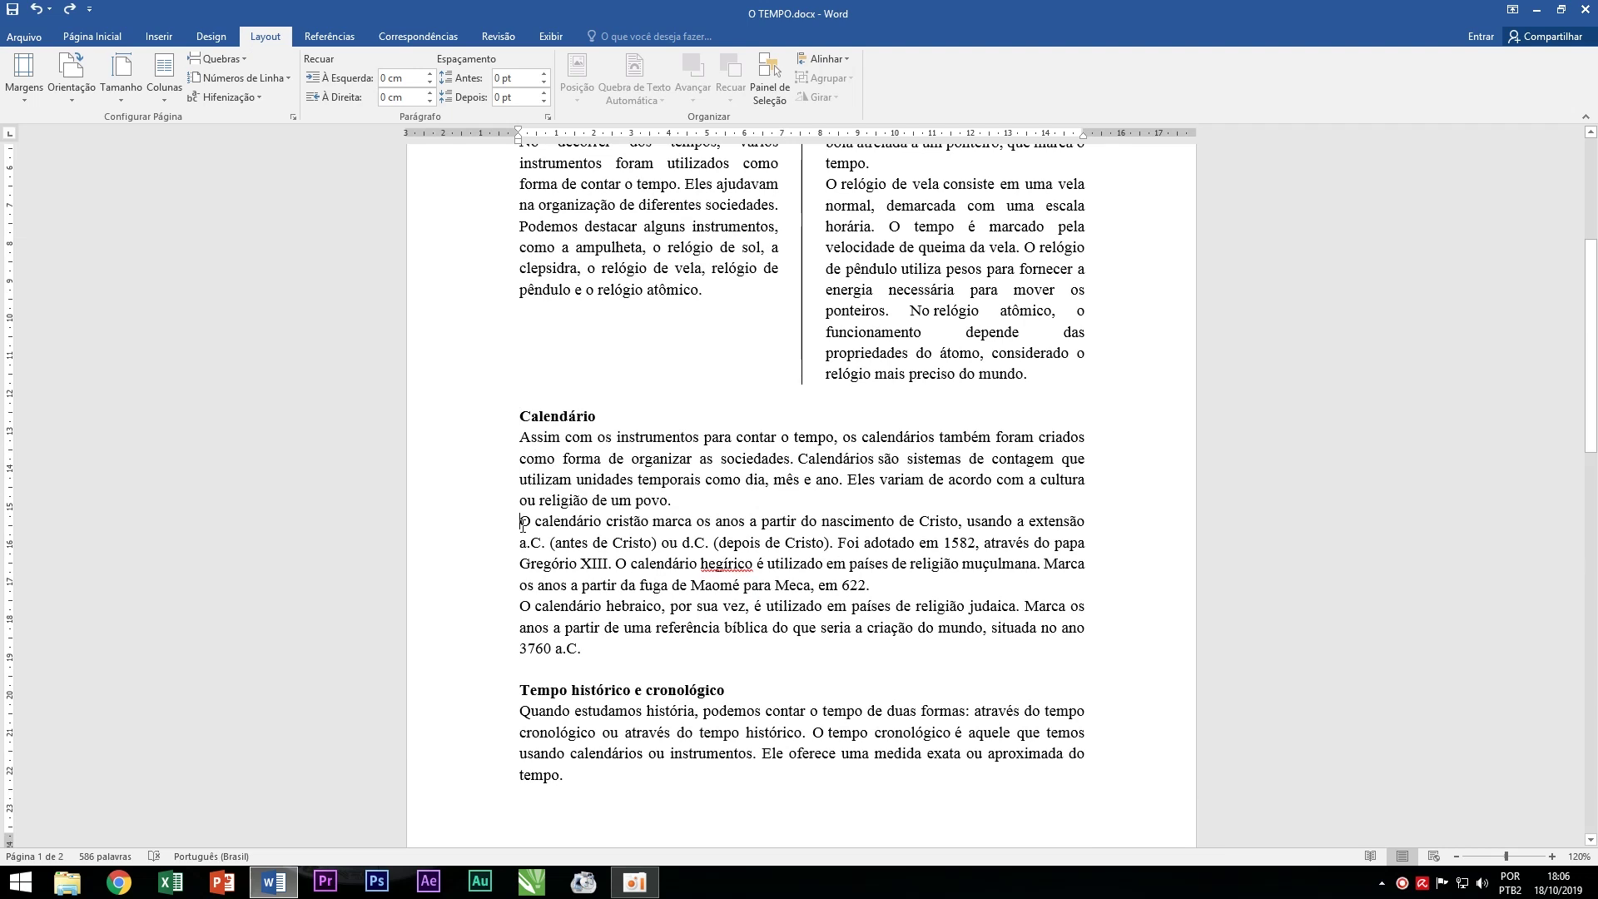
click(521, 522)
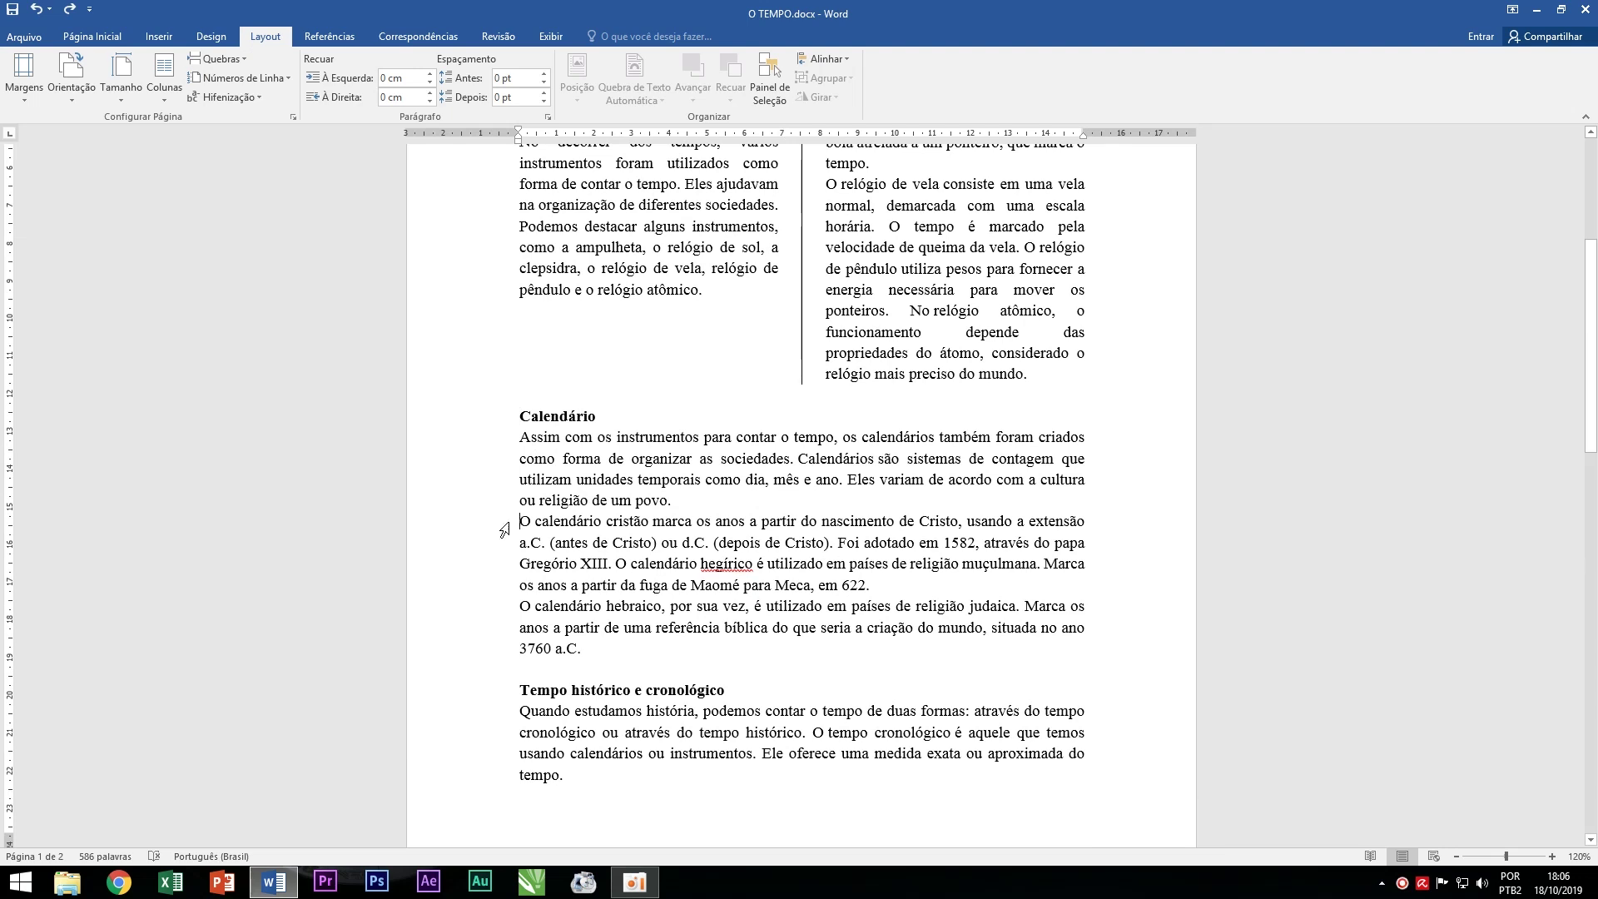
click(218, 58)
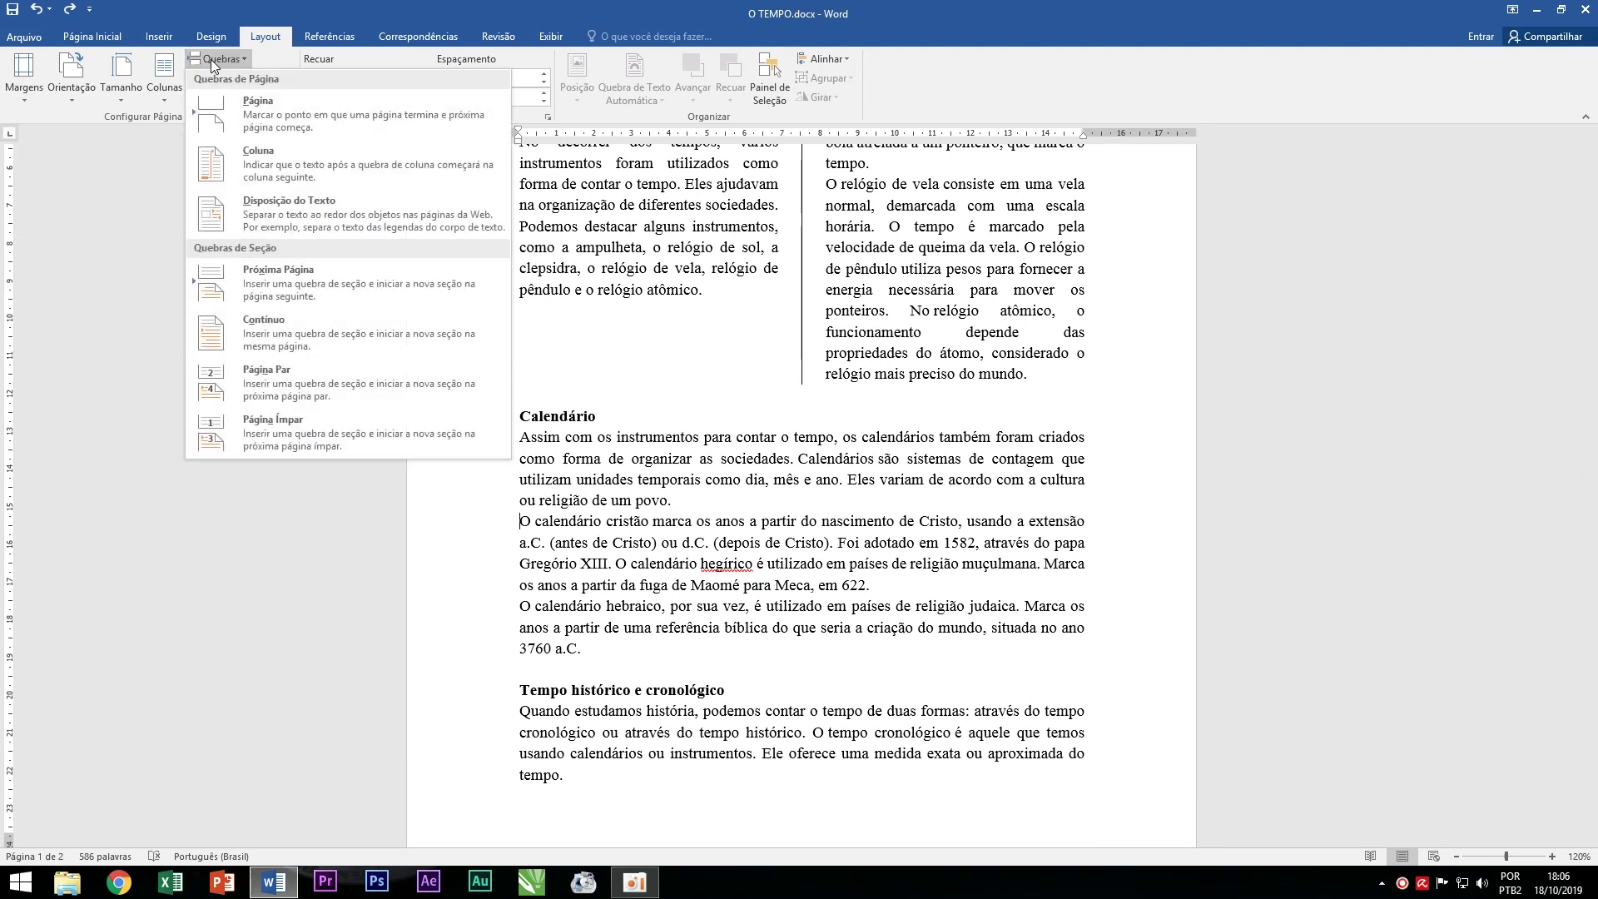
click(281, 109)
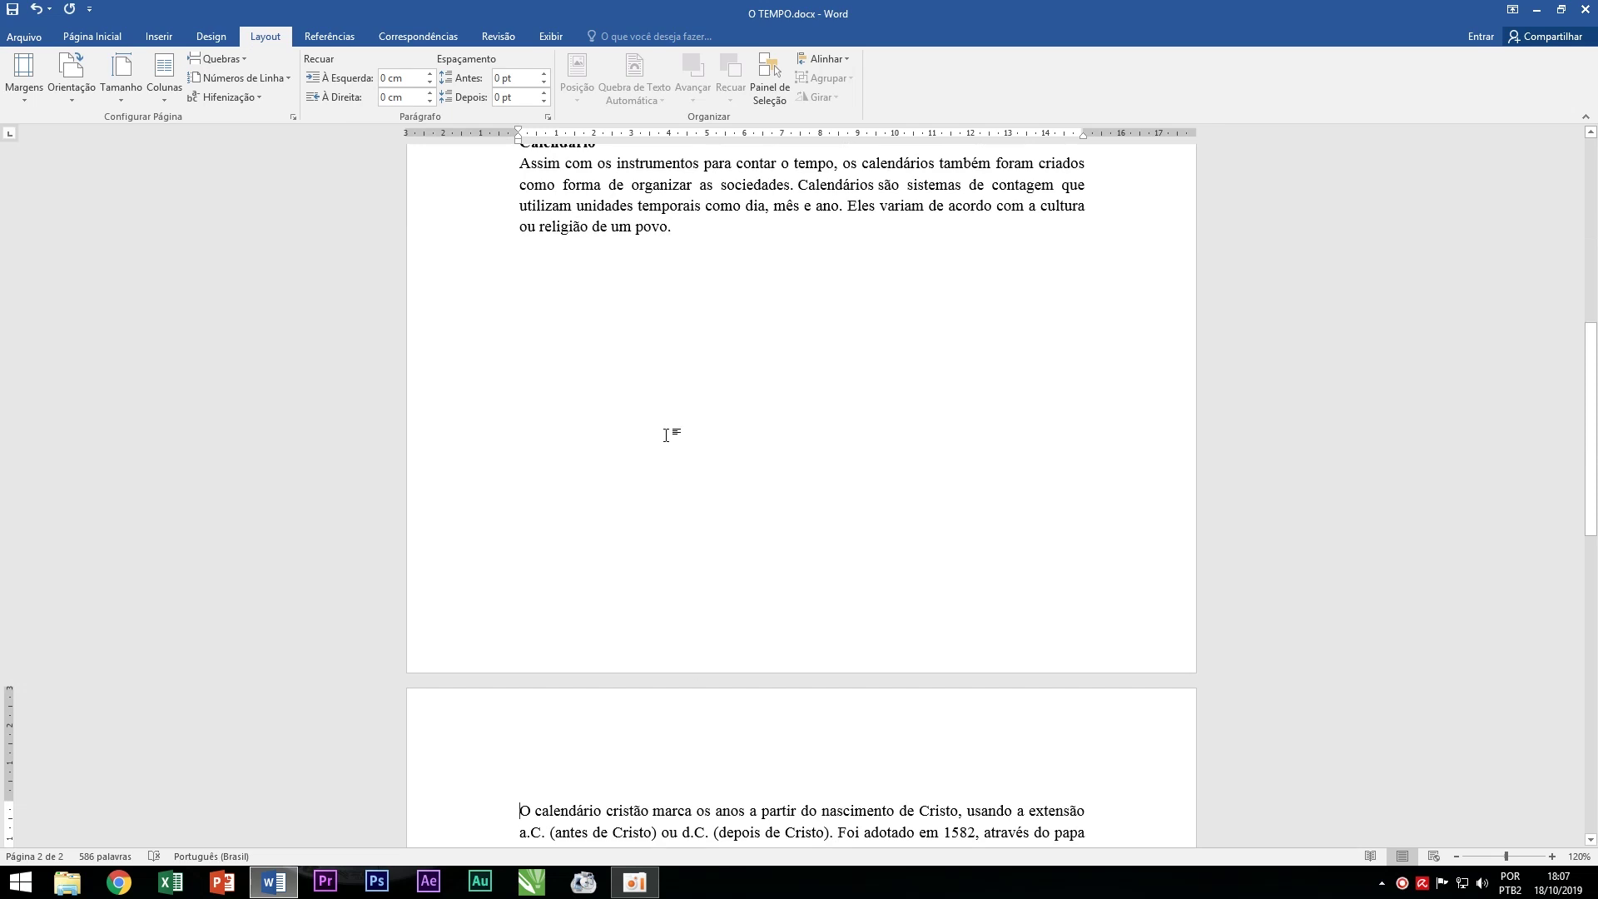
Add a Próxima Página section break after '3760 a.C.' before 'Tempo histórico e cronológico'.
scroll(635, 346, down, 5)
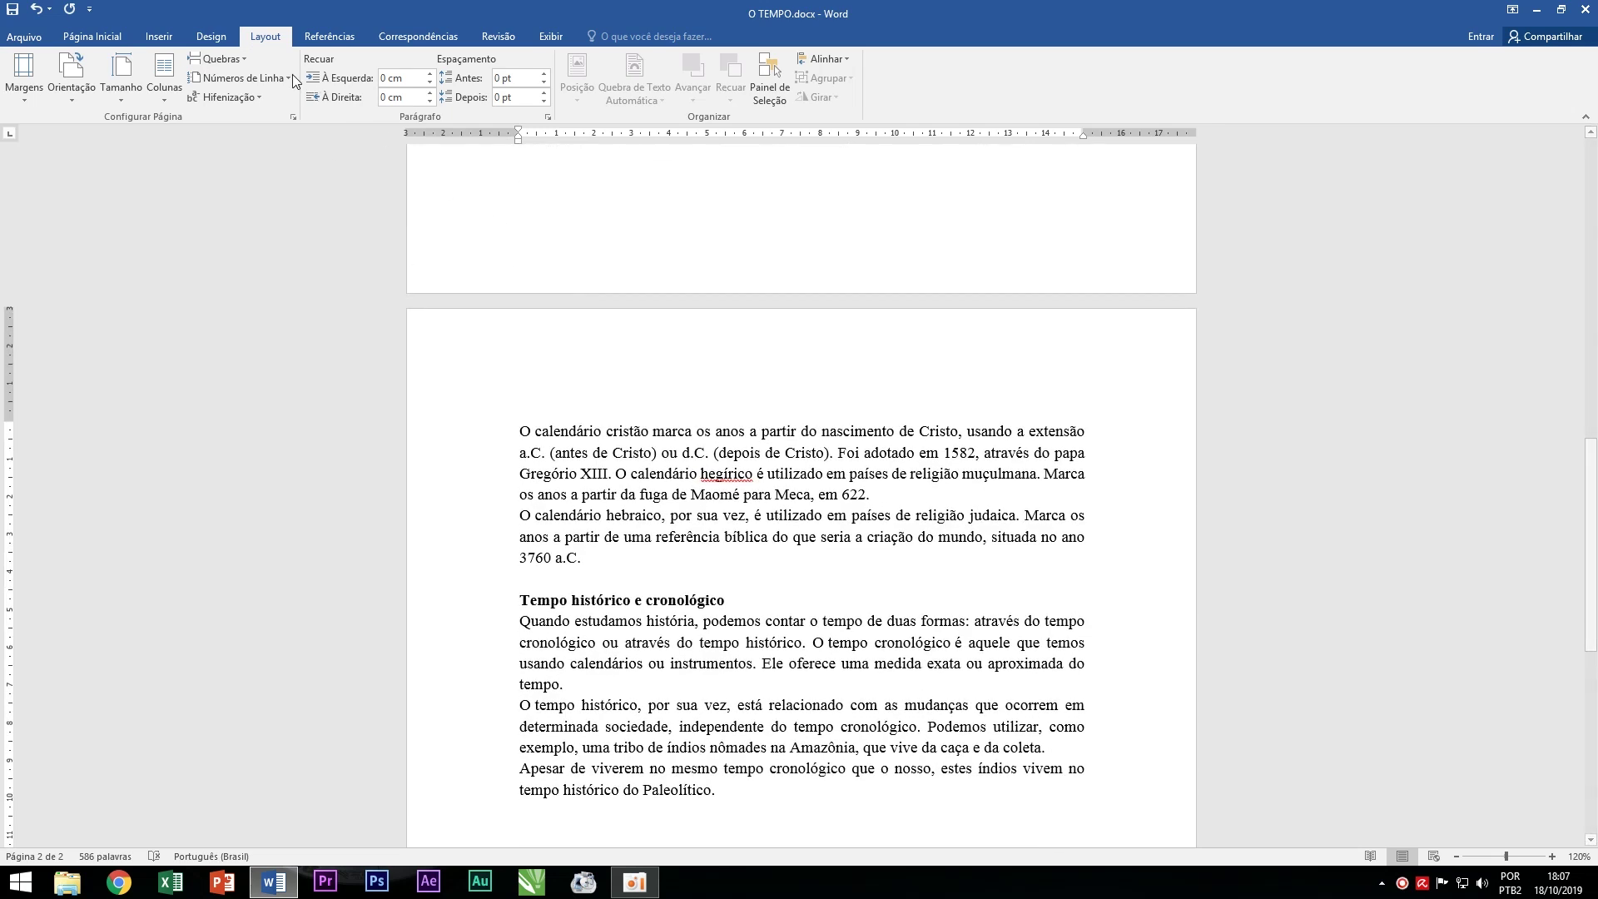
click(246, 58)
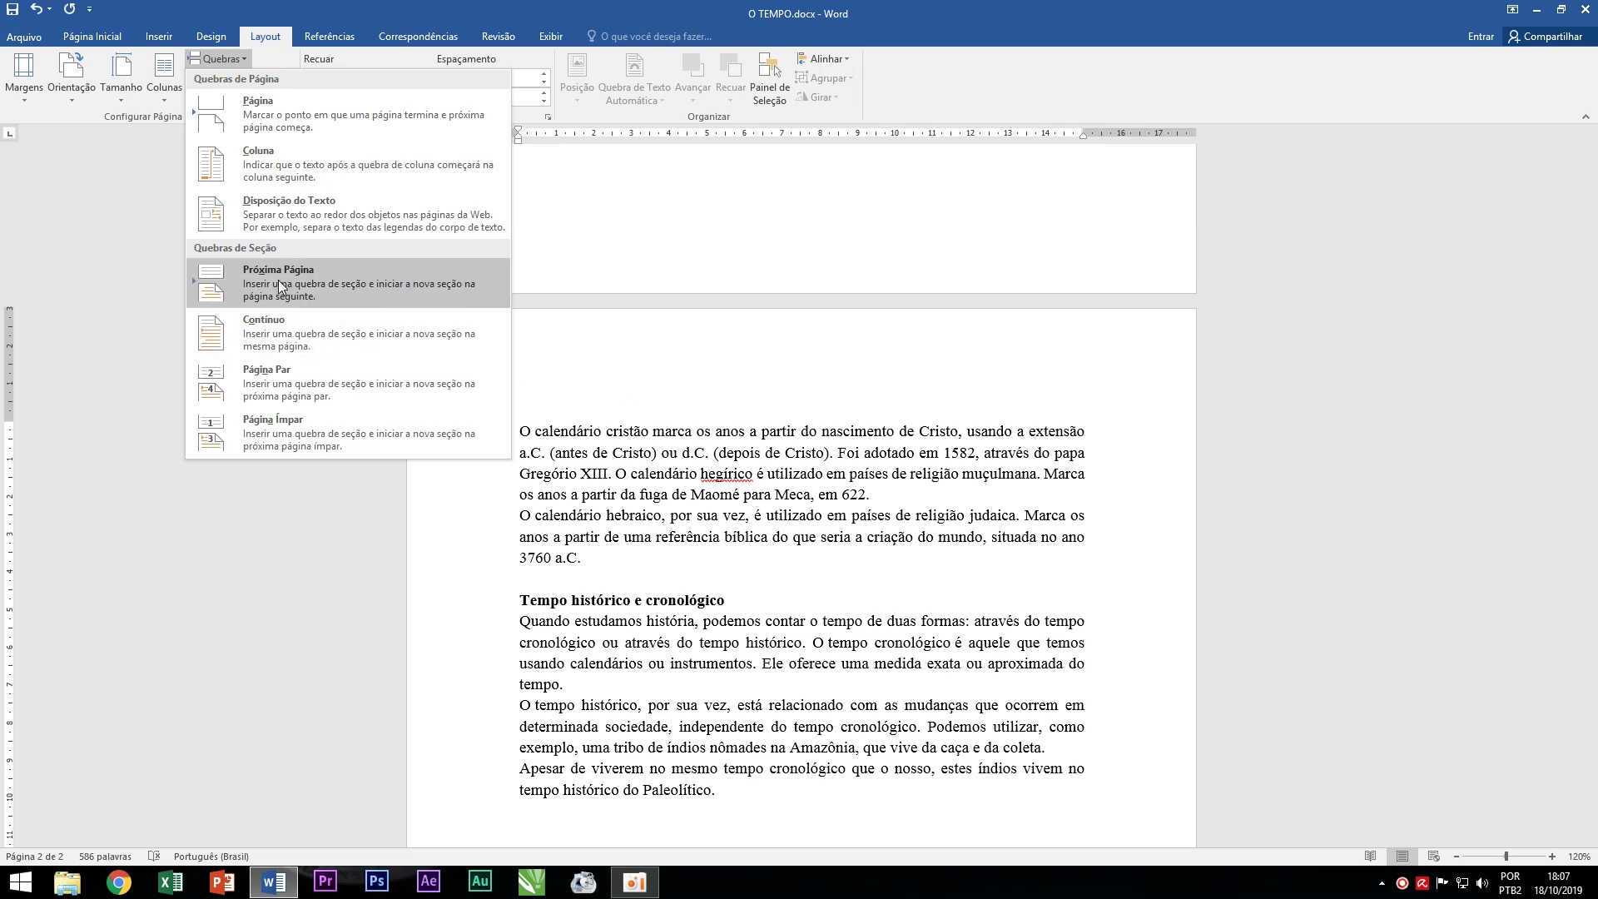
click(526, 609)
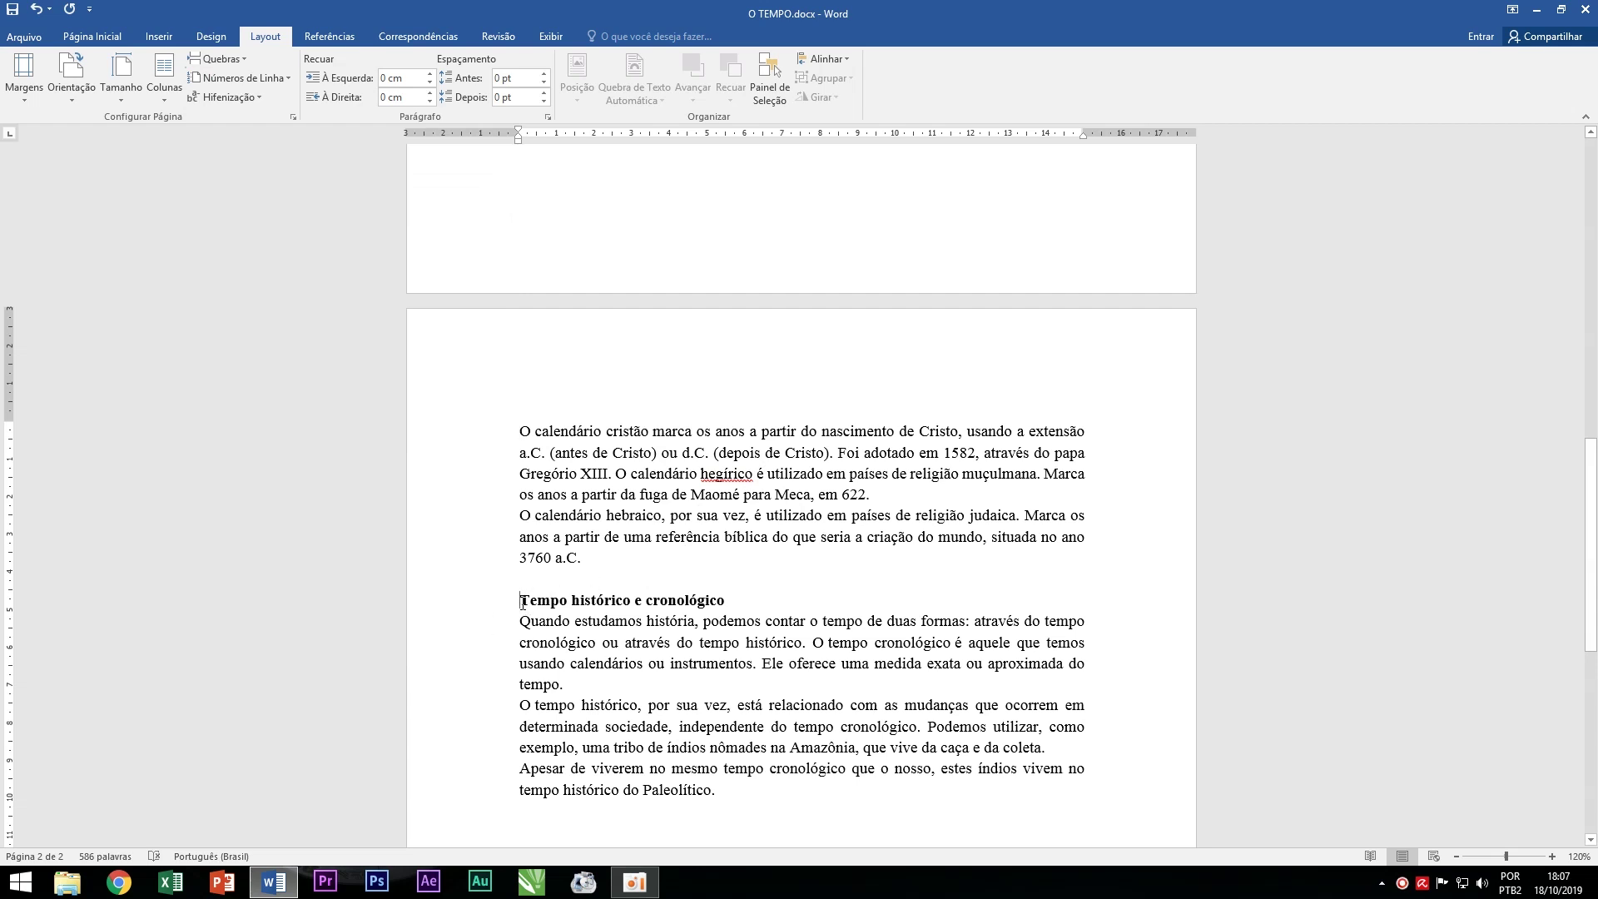
click(232, 58)
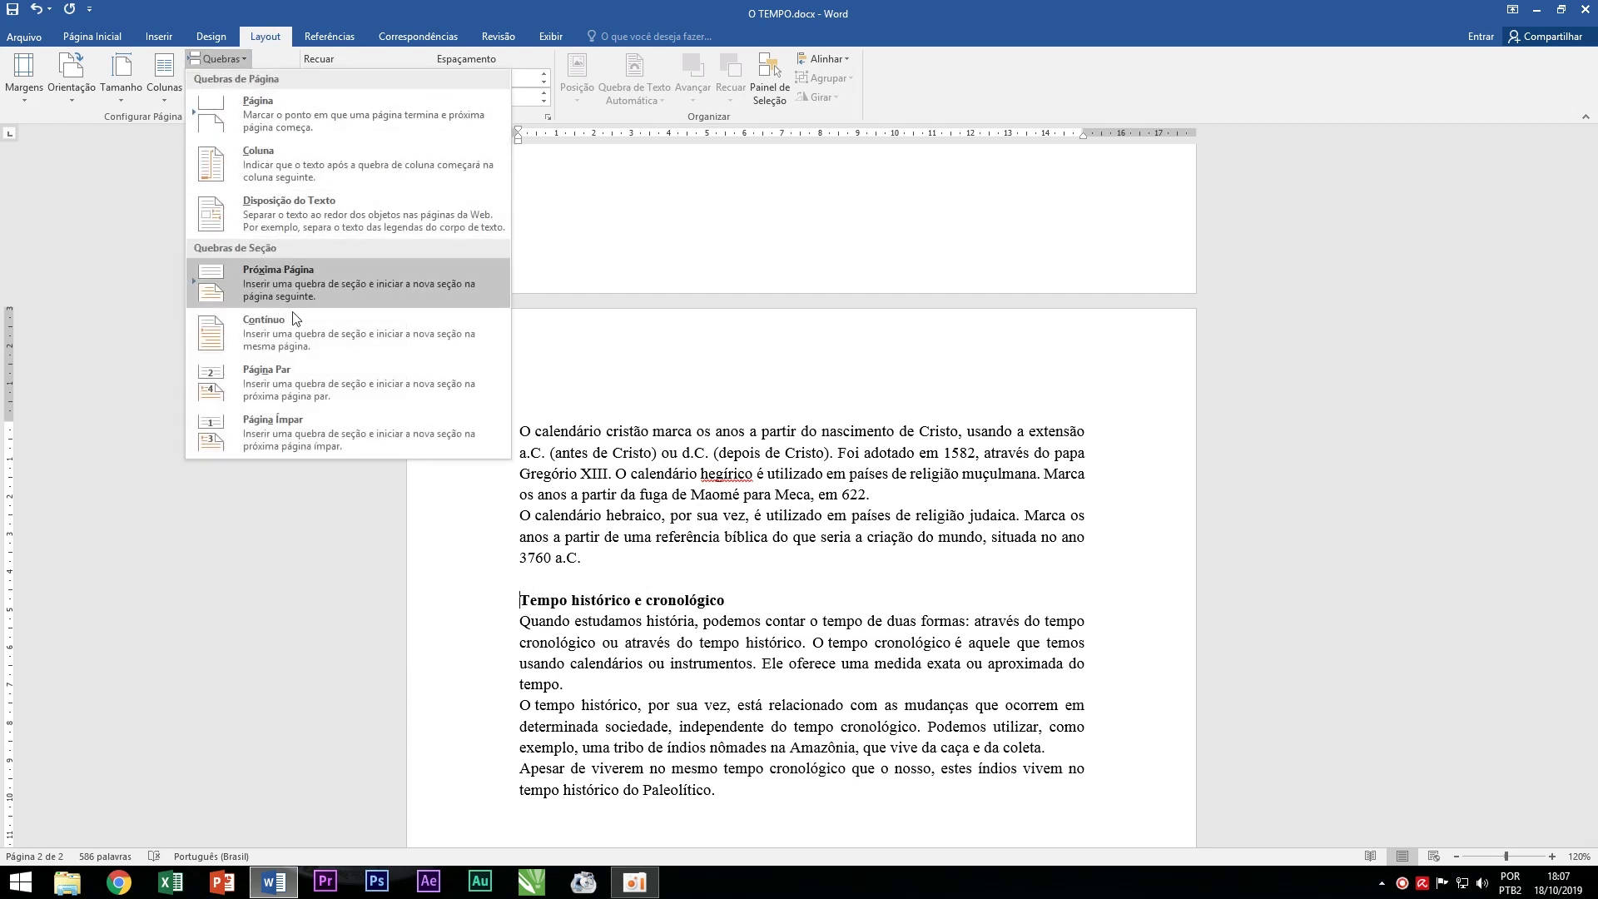
click(282, 281)
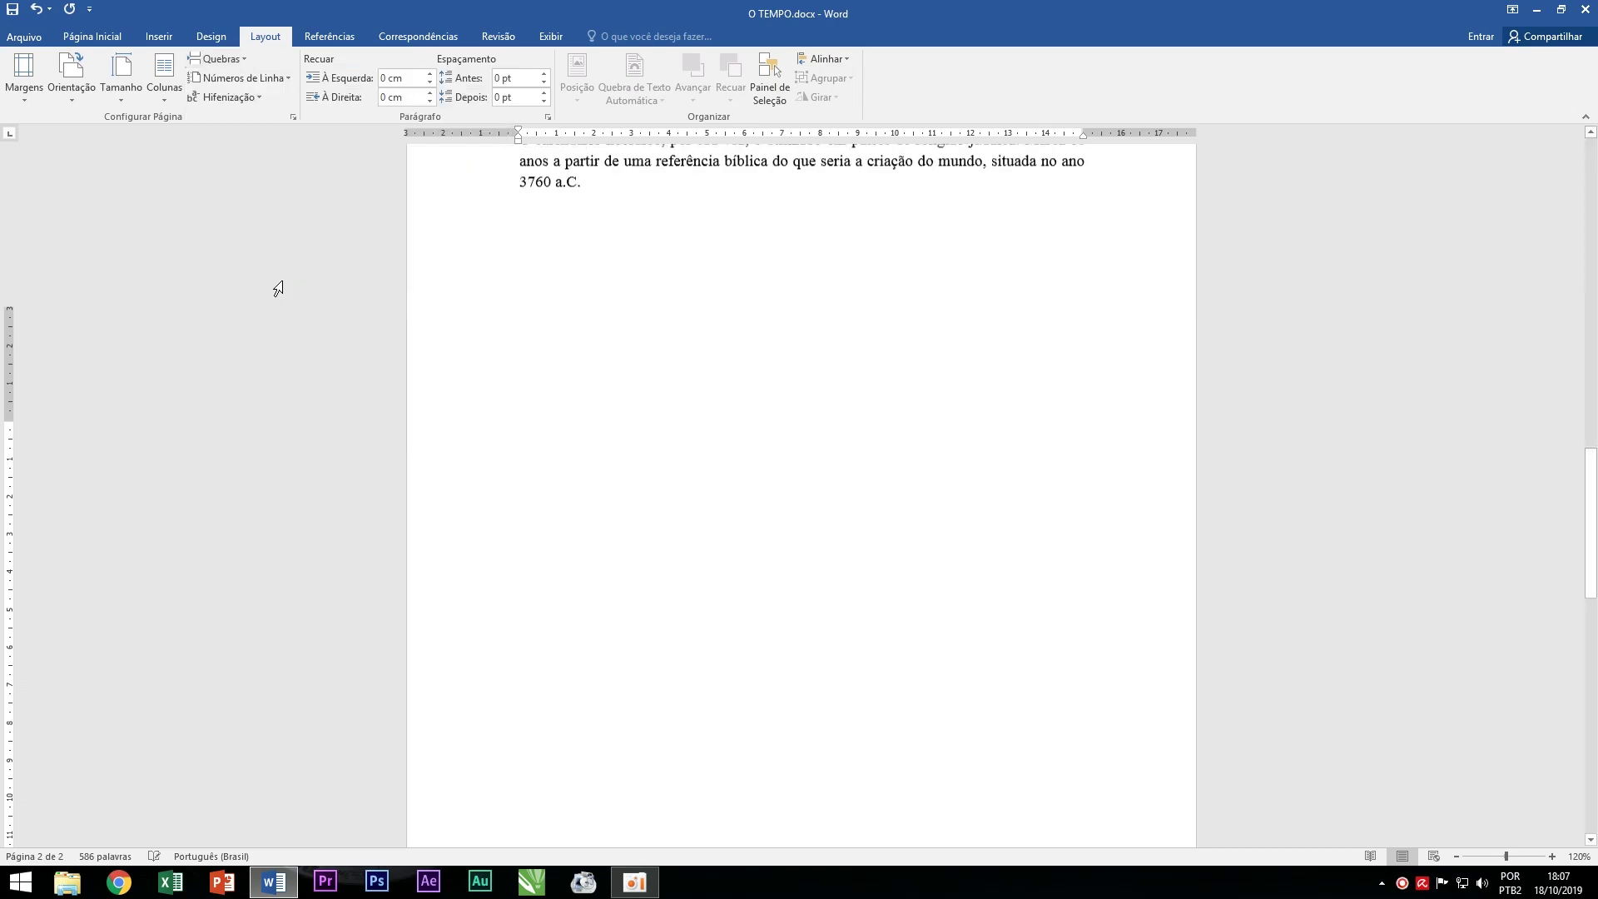
Insert a top-of-page page number in page 3's header.
scroll(615, 418, down, 2)
scroll(788, 496, down, 3)
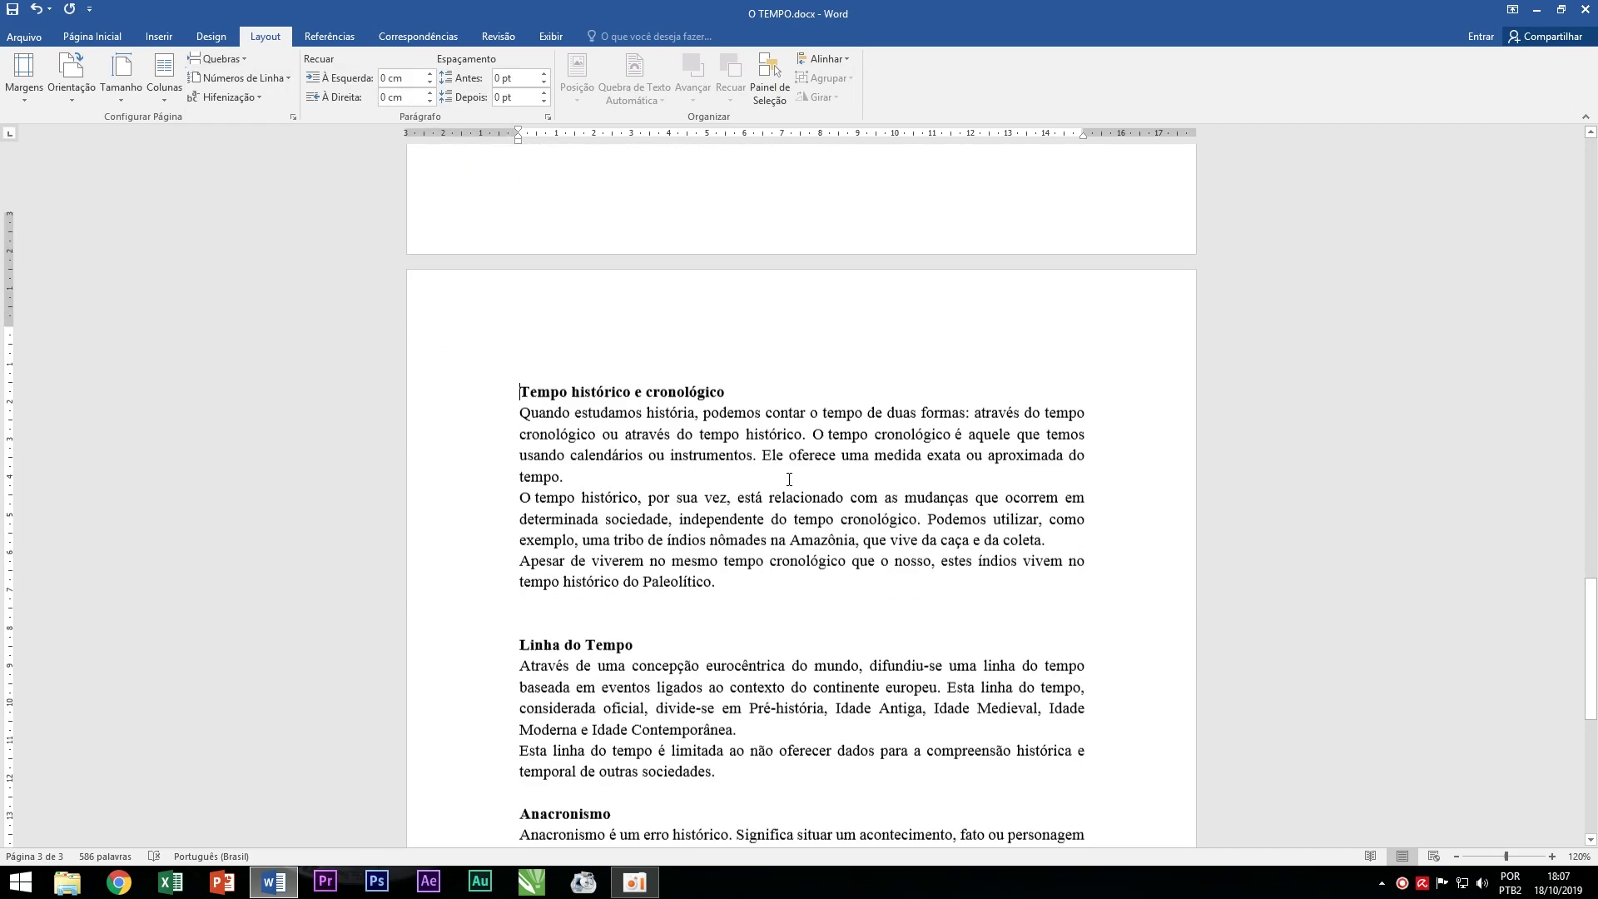
scroll(763, 492, up, 3)
scroll(763, 492, down, 2)
scroll(696, 327, down, 4)
scroll(692, 325, down, 3)
scroll(691, 325, up, 5)
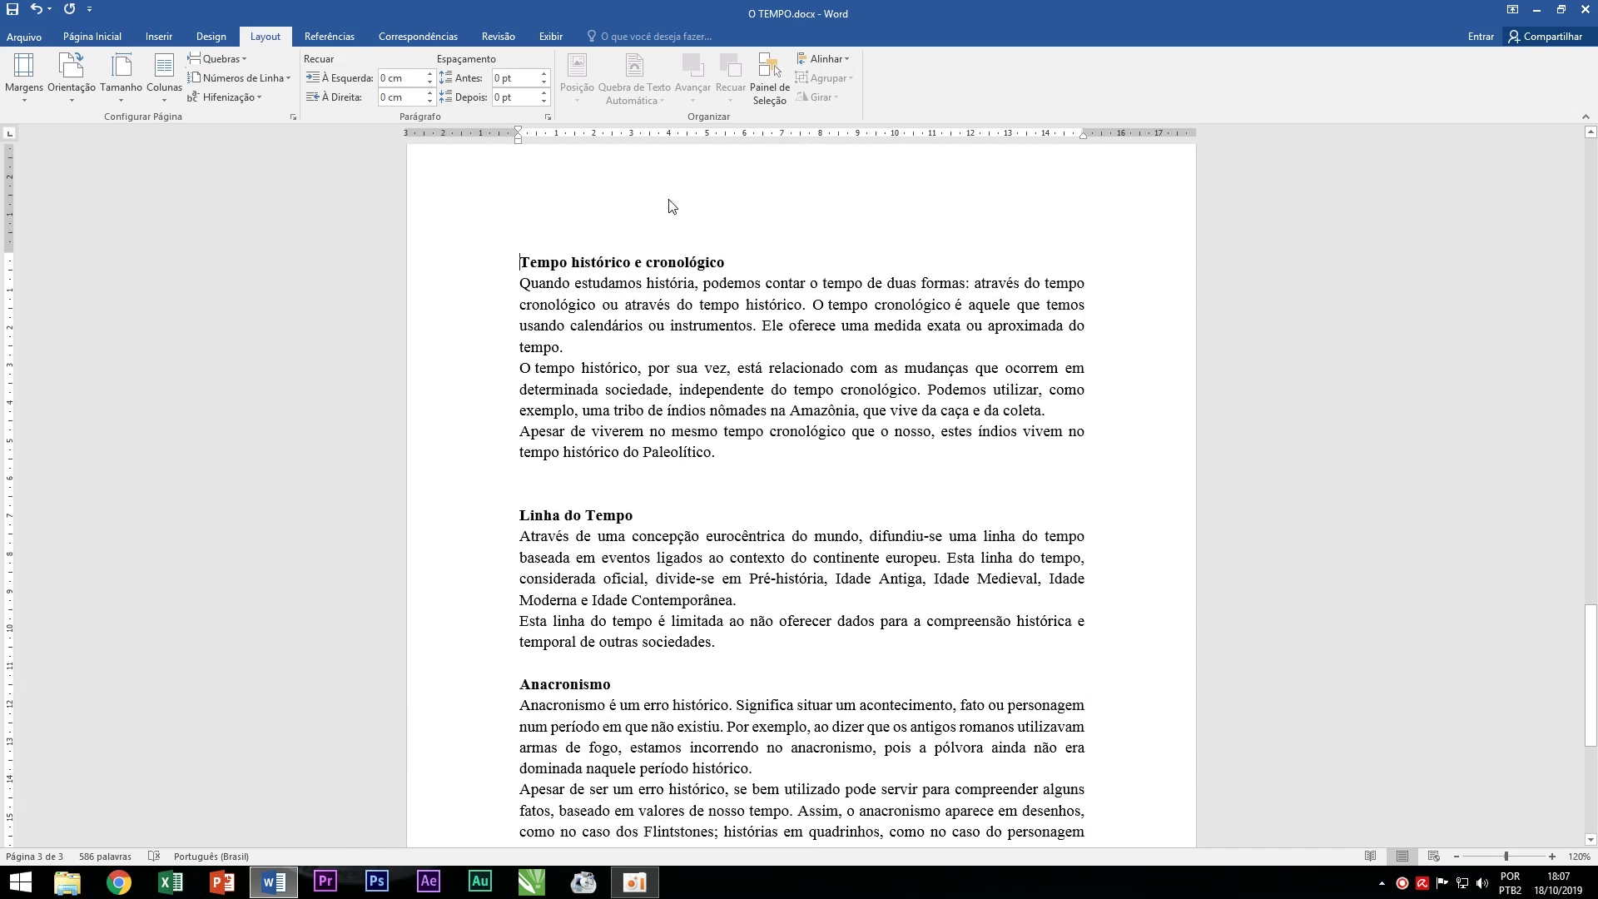
double_click(672, 206)
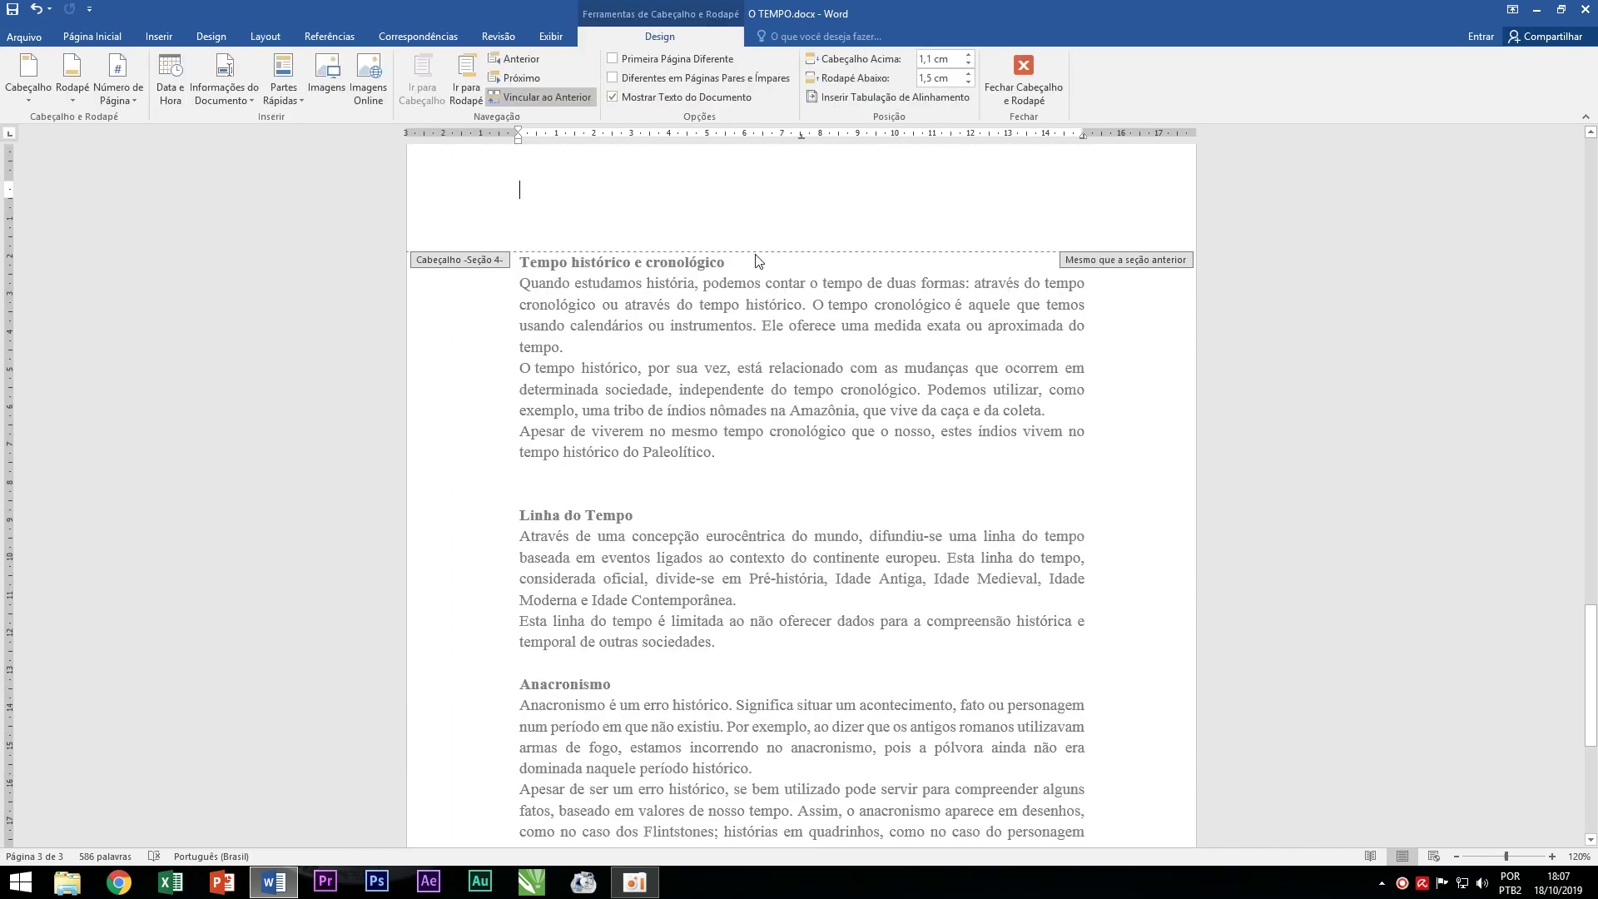
scroll(819, 409, up, 3)
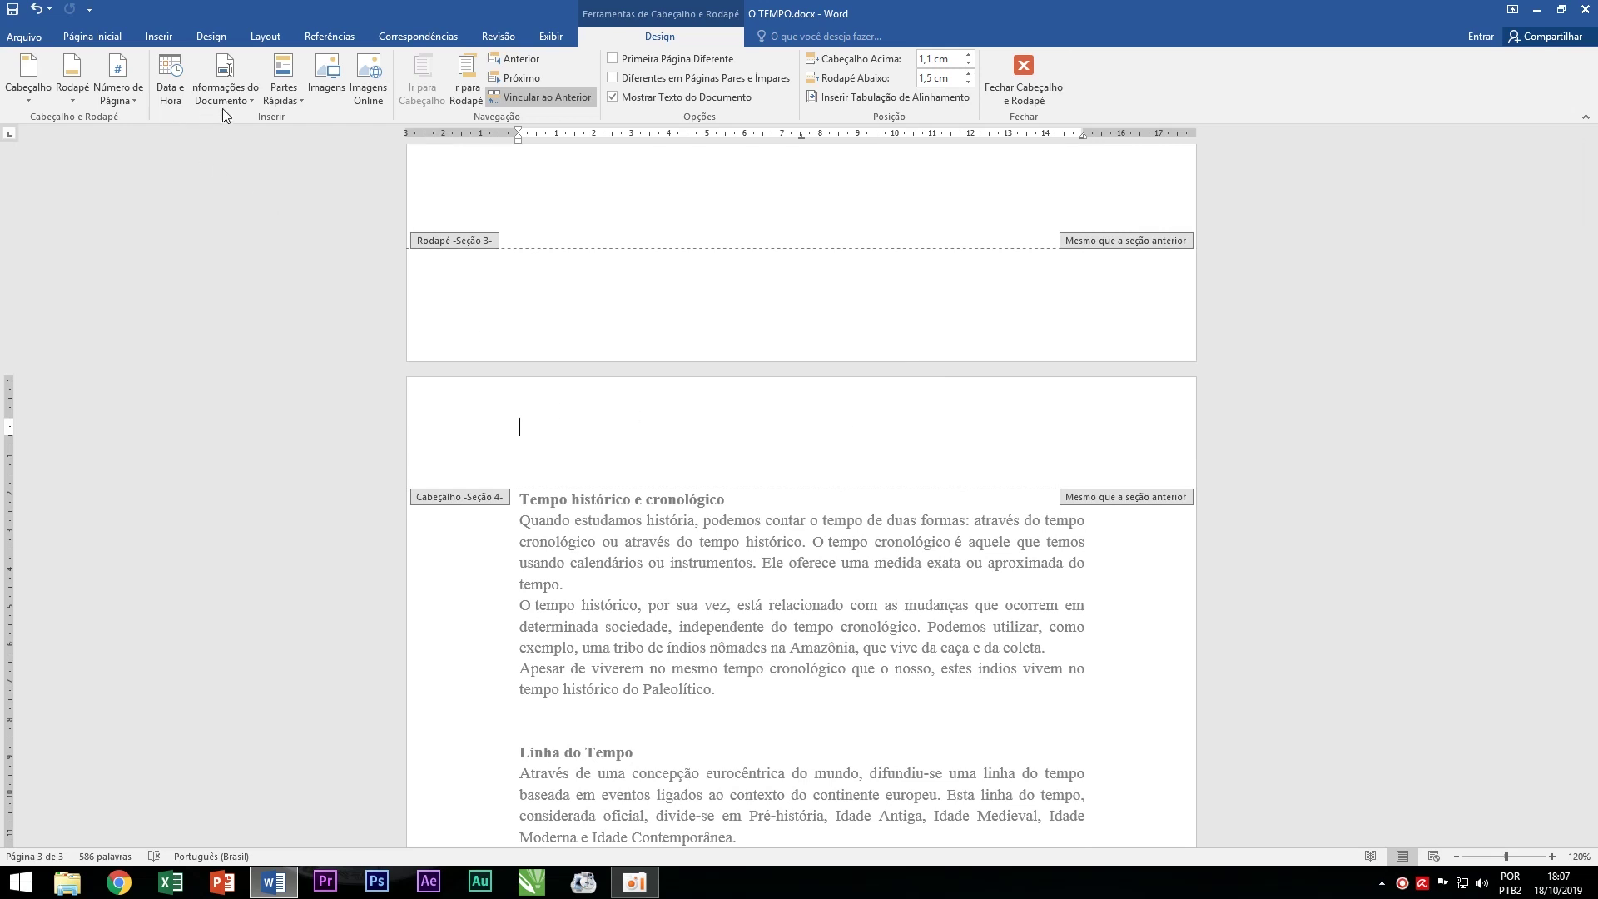
click(136, 97)
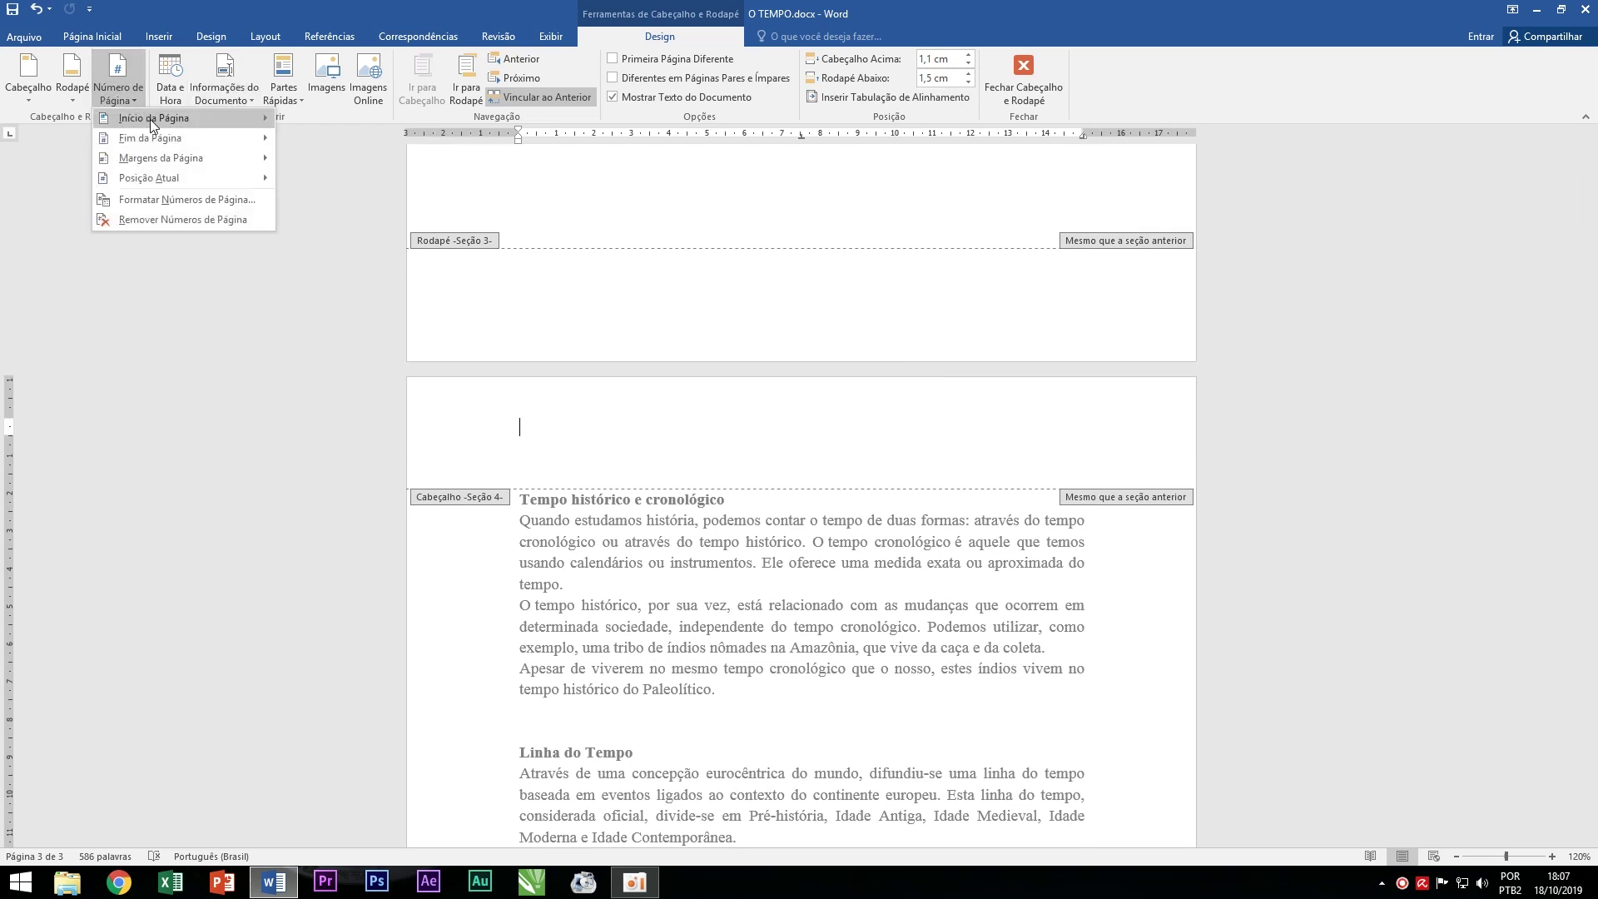
mouse_move(153, 117)
click(532, 343)
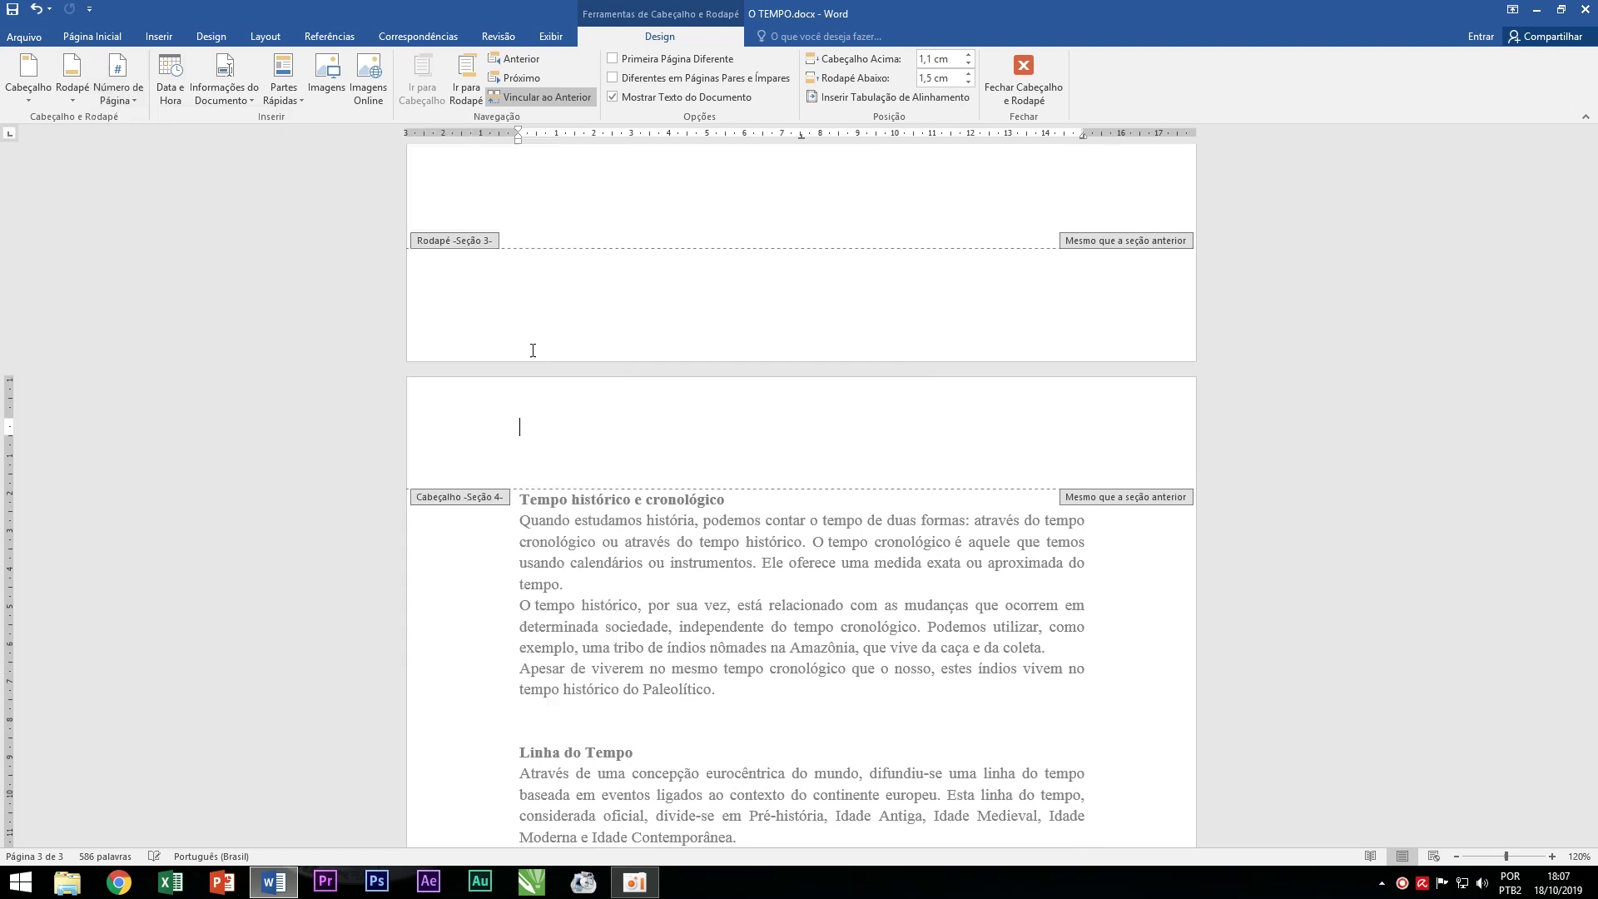
Unlink page 3's header from the previous section and delete the '2' from page 2's header.
double_click(1081, 426)
click(538, 99)
scroll(999, 603, up, 1)
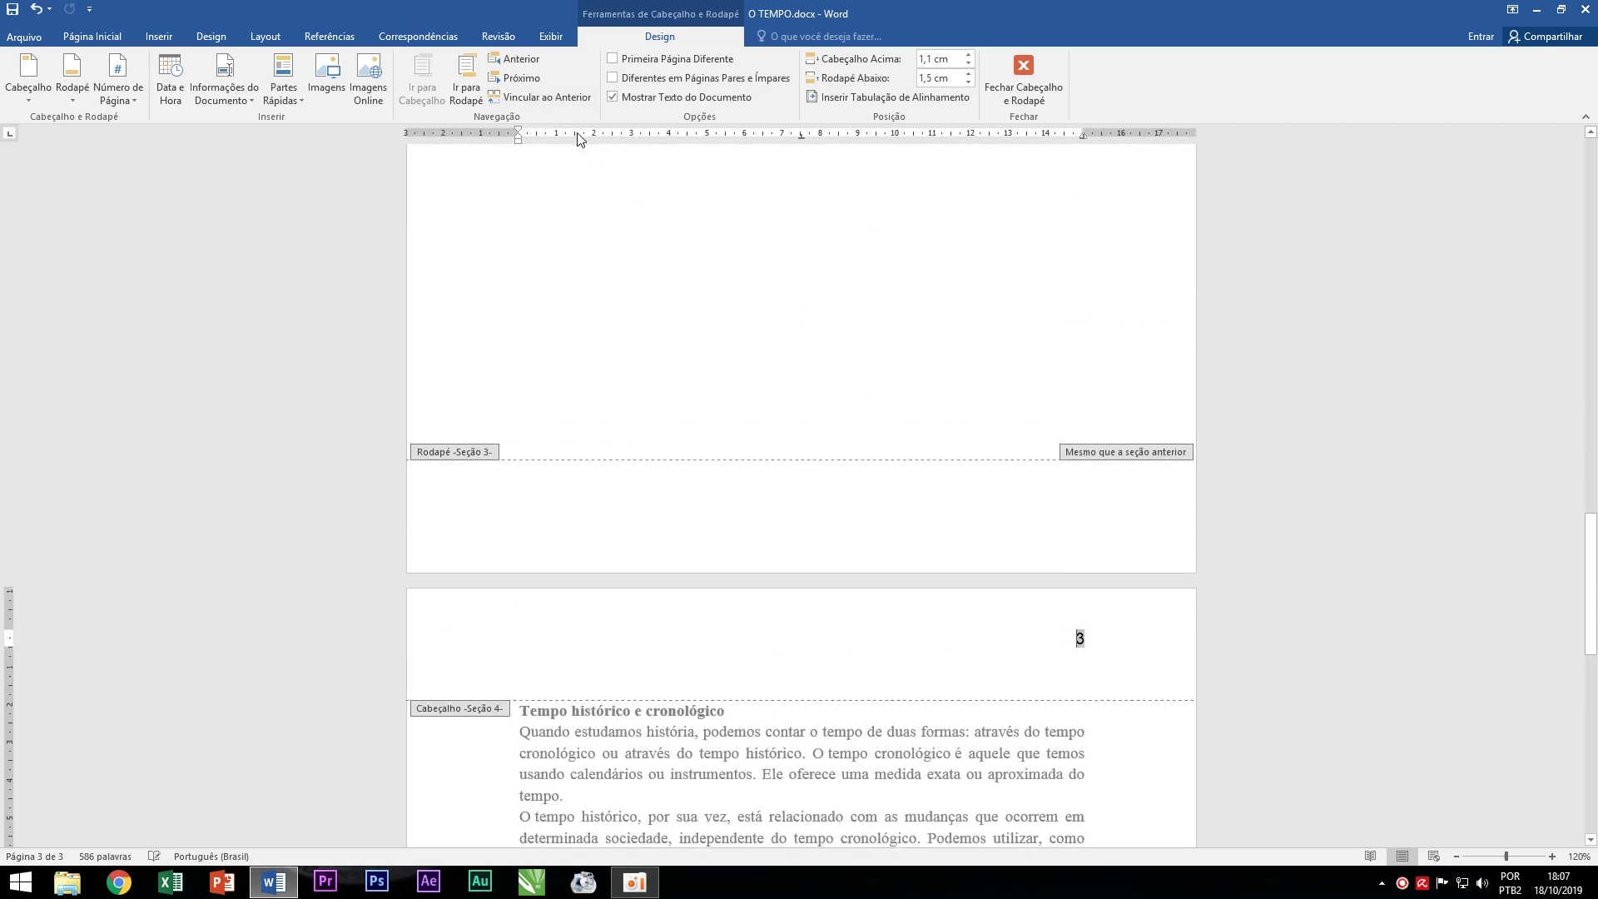
scroll(1070, 613, up, 5)
scroll(1049, 577, up, 6)
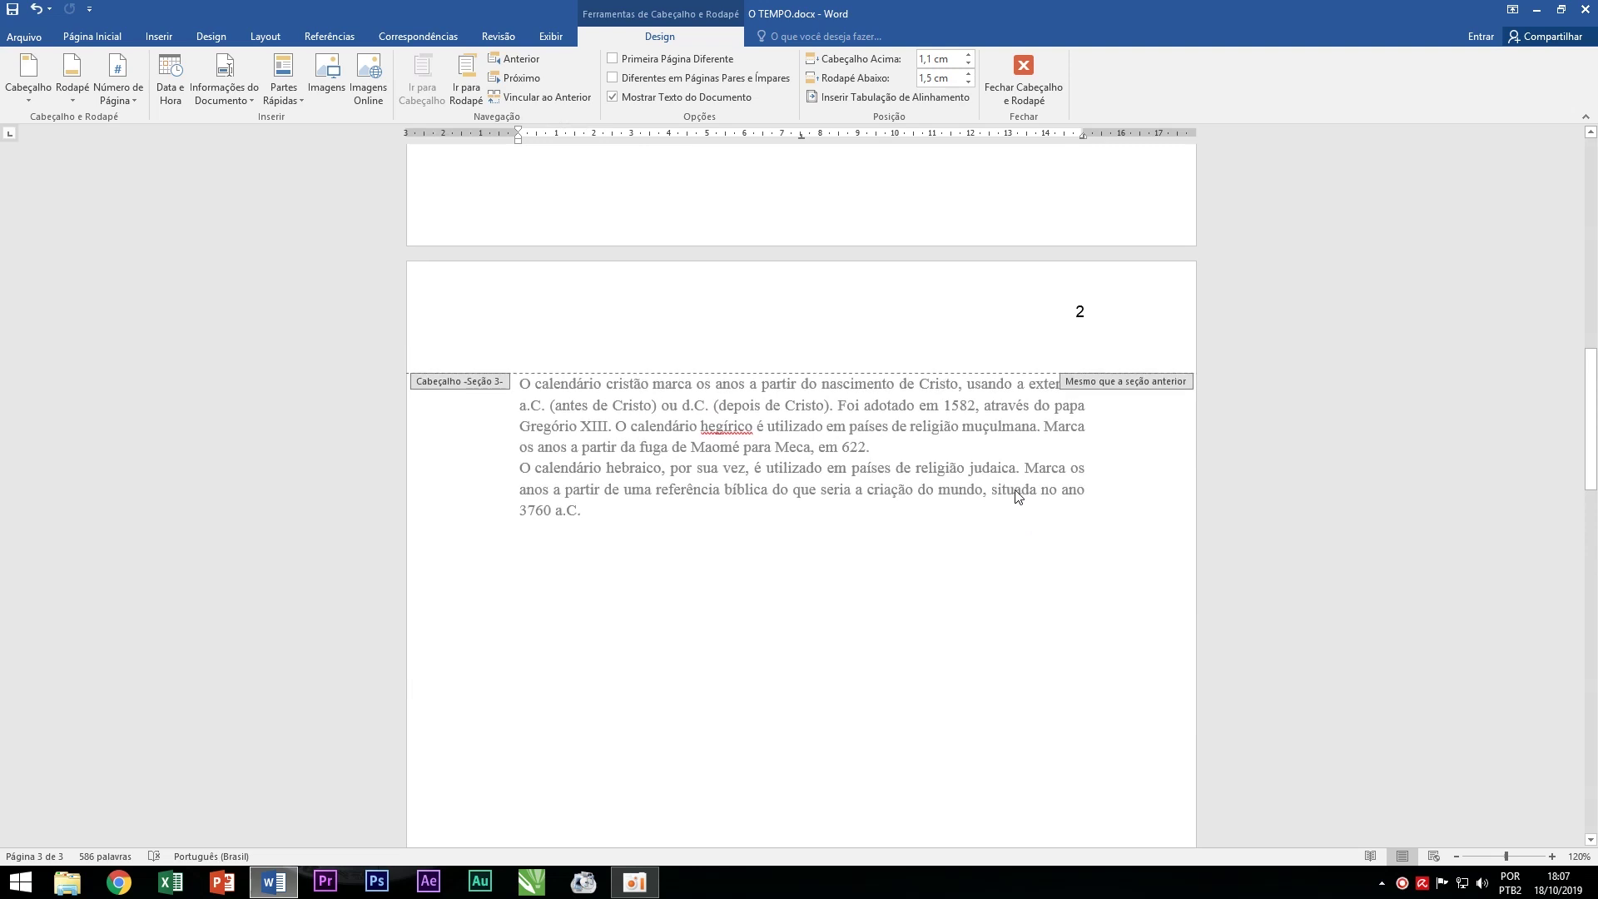
double_click(1079, 311)
key(Delete)
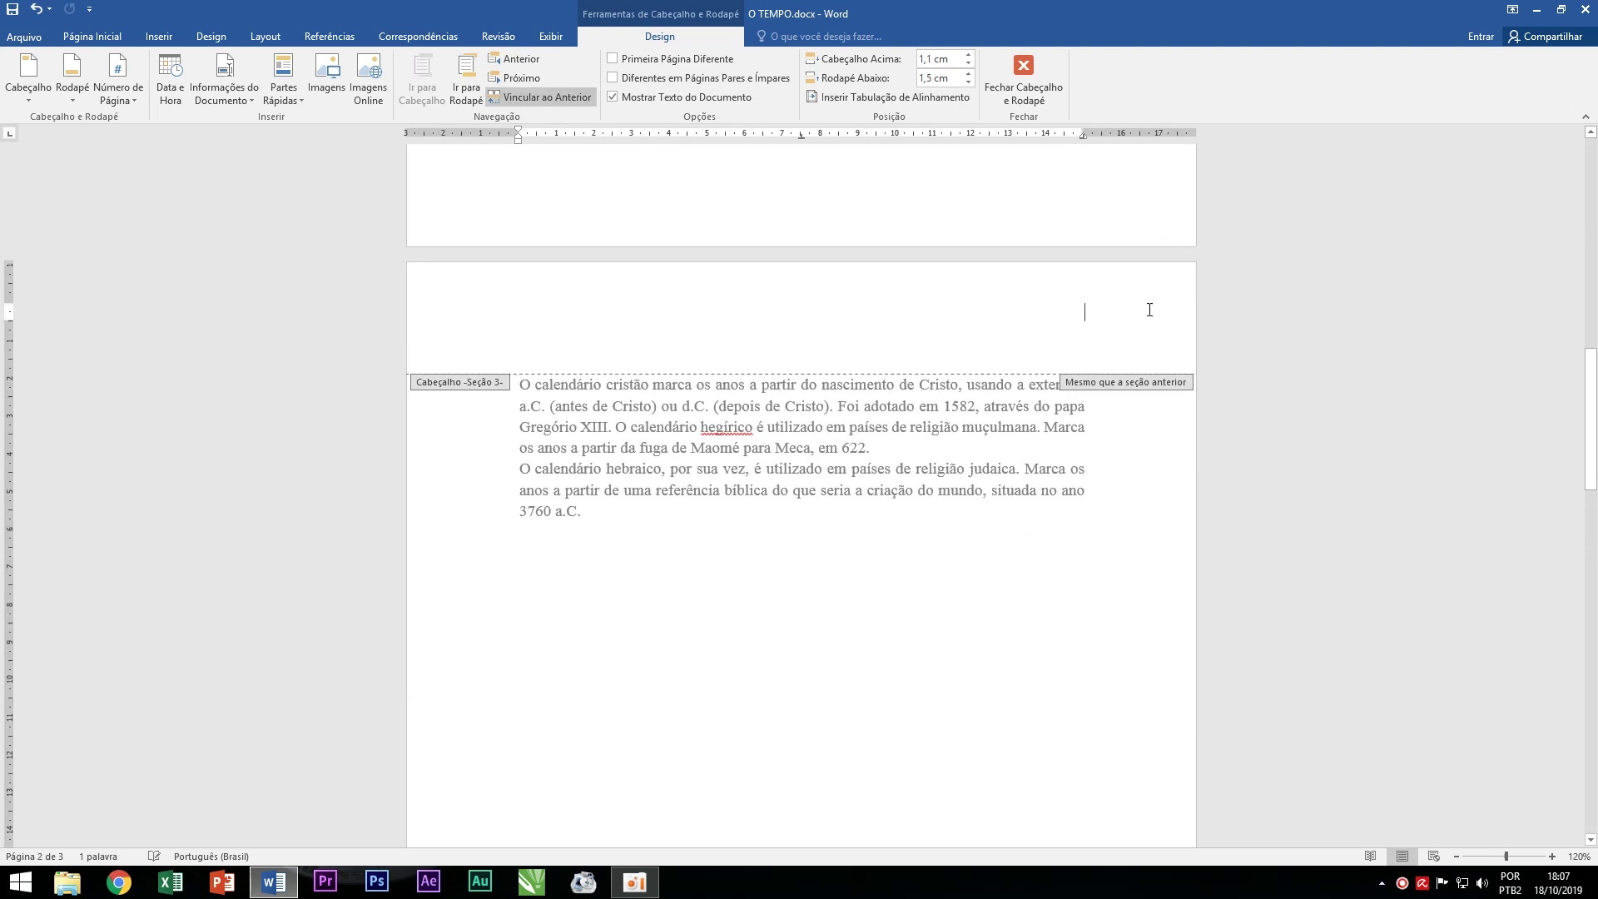
Check that page 3's header shows 3, then close header editing.
scroll(971, 478, up, 2)
scroll(970, 481, up, 10)
scroll(967, 482, up, 3)
scroll(964, 485, down, 7)
scroll(957, 481, down, 8)
scroll(932, 483, down, 15)
scroll(925, 479, down, 5)
scroll(925, 476, down, 1)
scroll(1115, 596, down, 3)
scroll(1098, 589, down, 3)
scroll(1081, 582, down, 4)
scroll(1069, 574, down, 7)
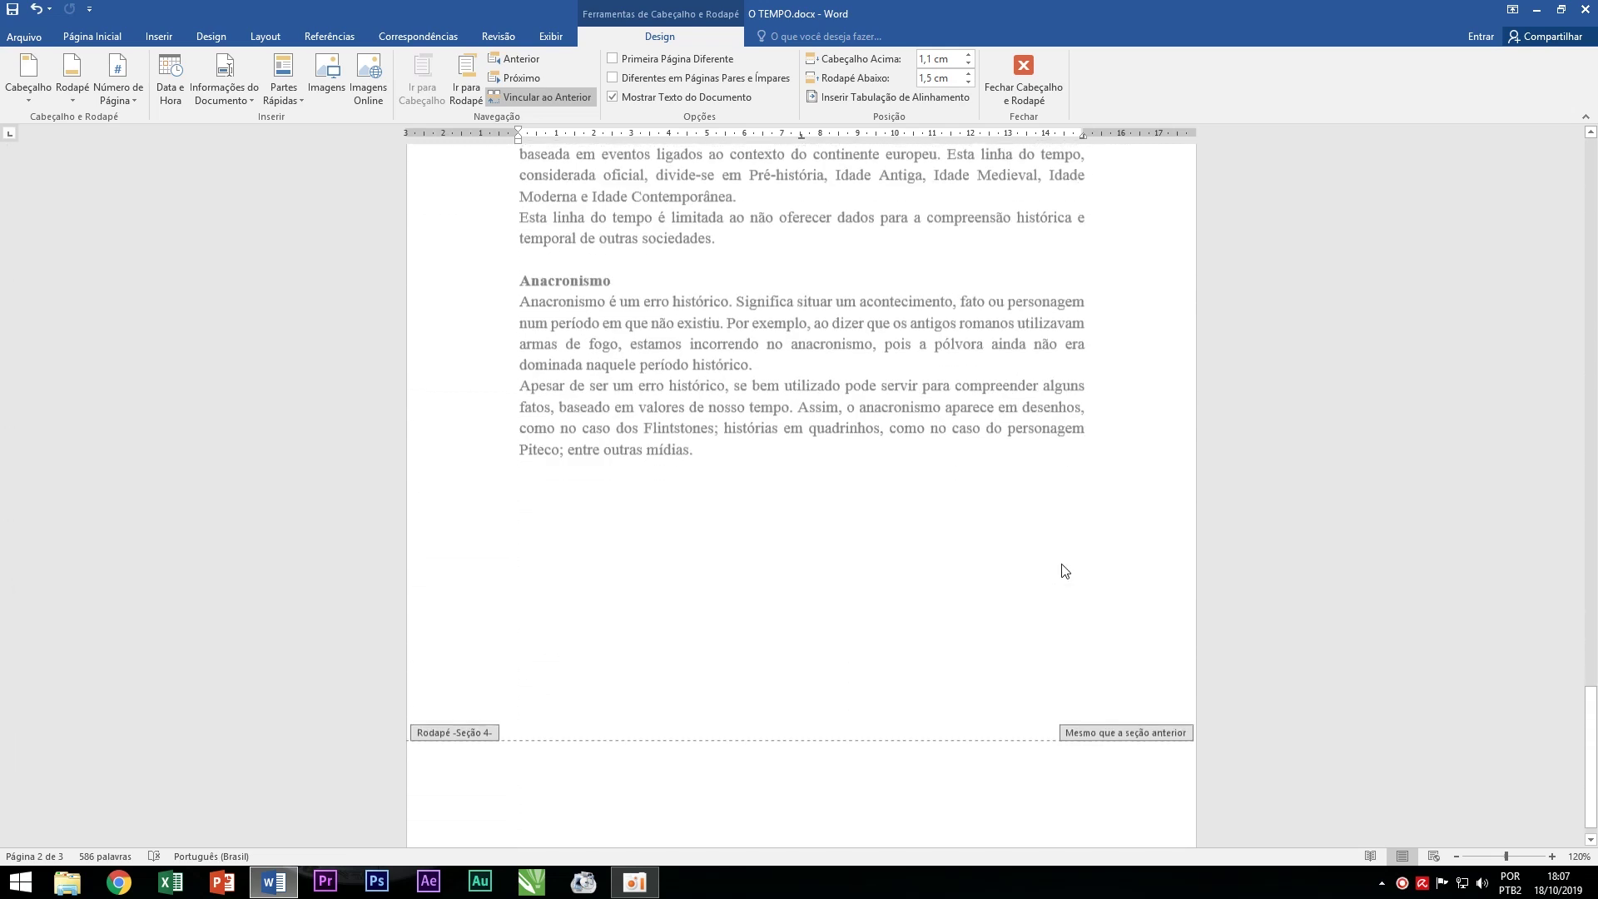
scroll(998, 483, up, 8)
scroll(1021, 402, up, 3)
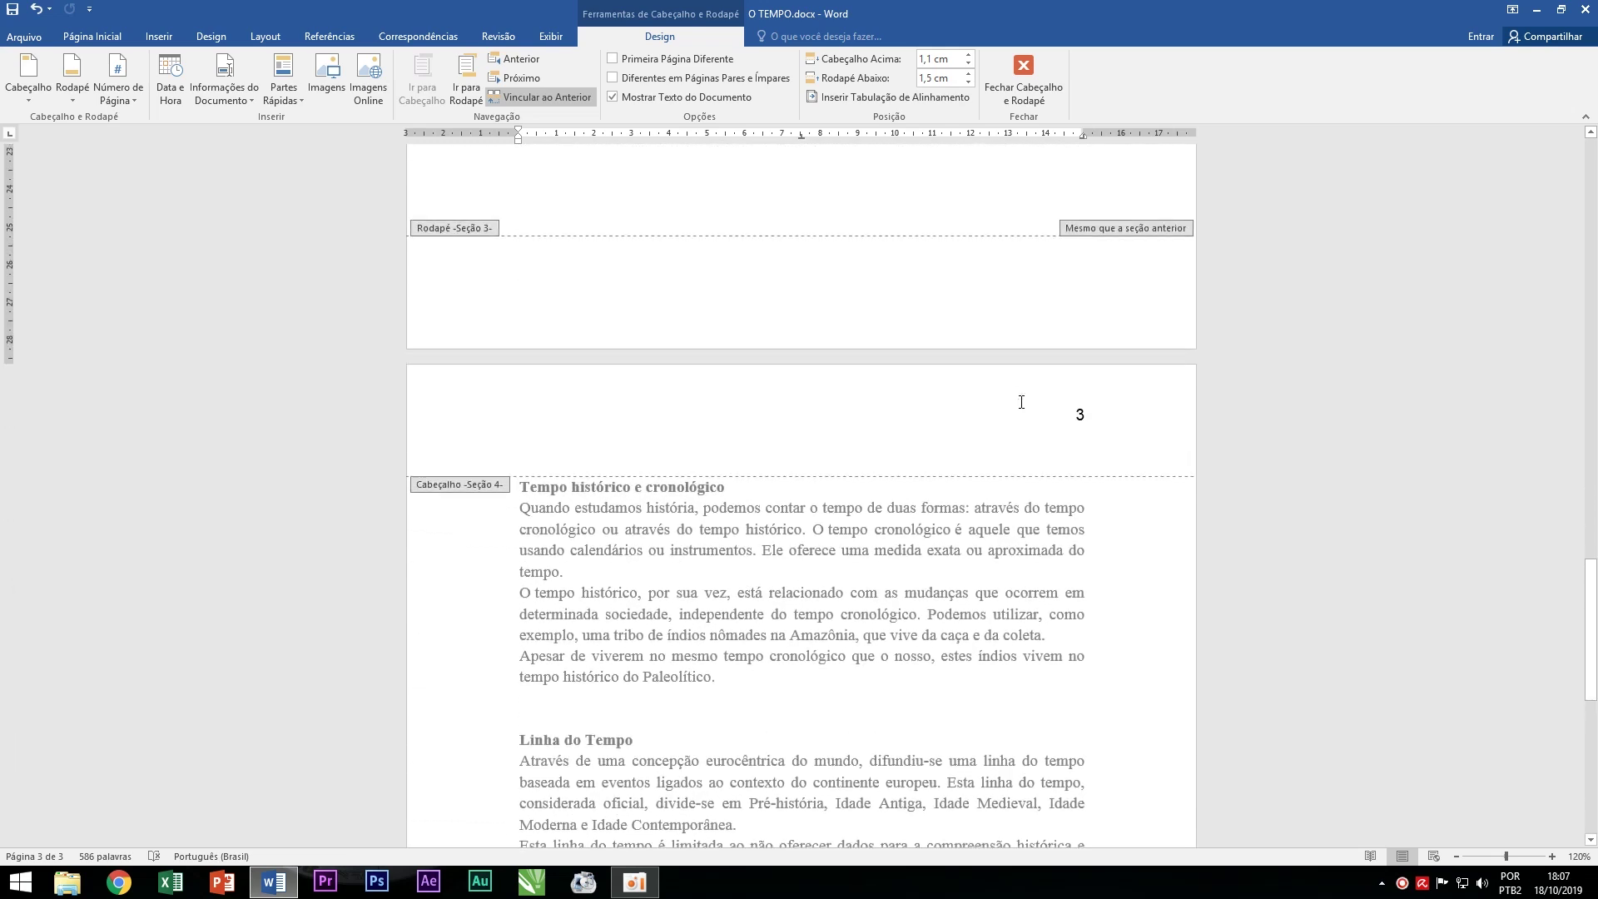
scroll(1032, 416, up, 1)
click(1080, 431)
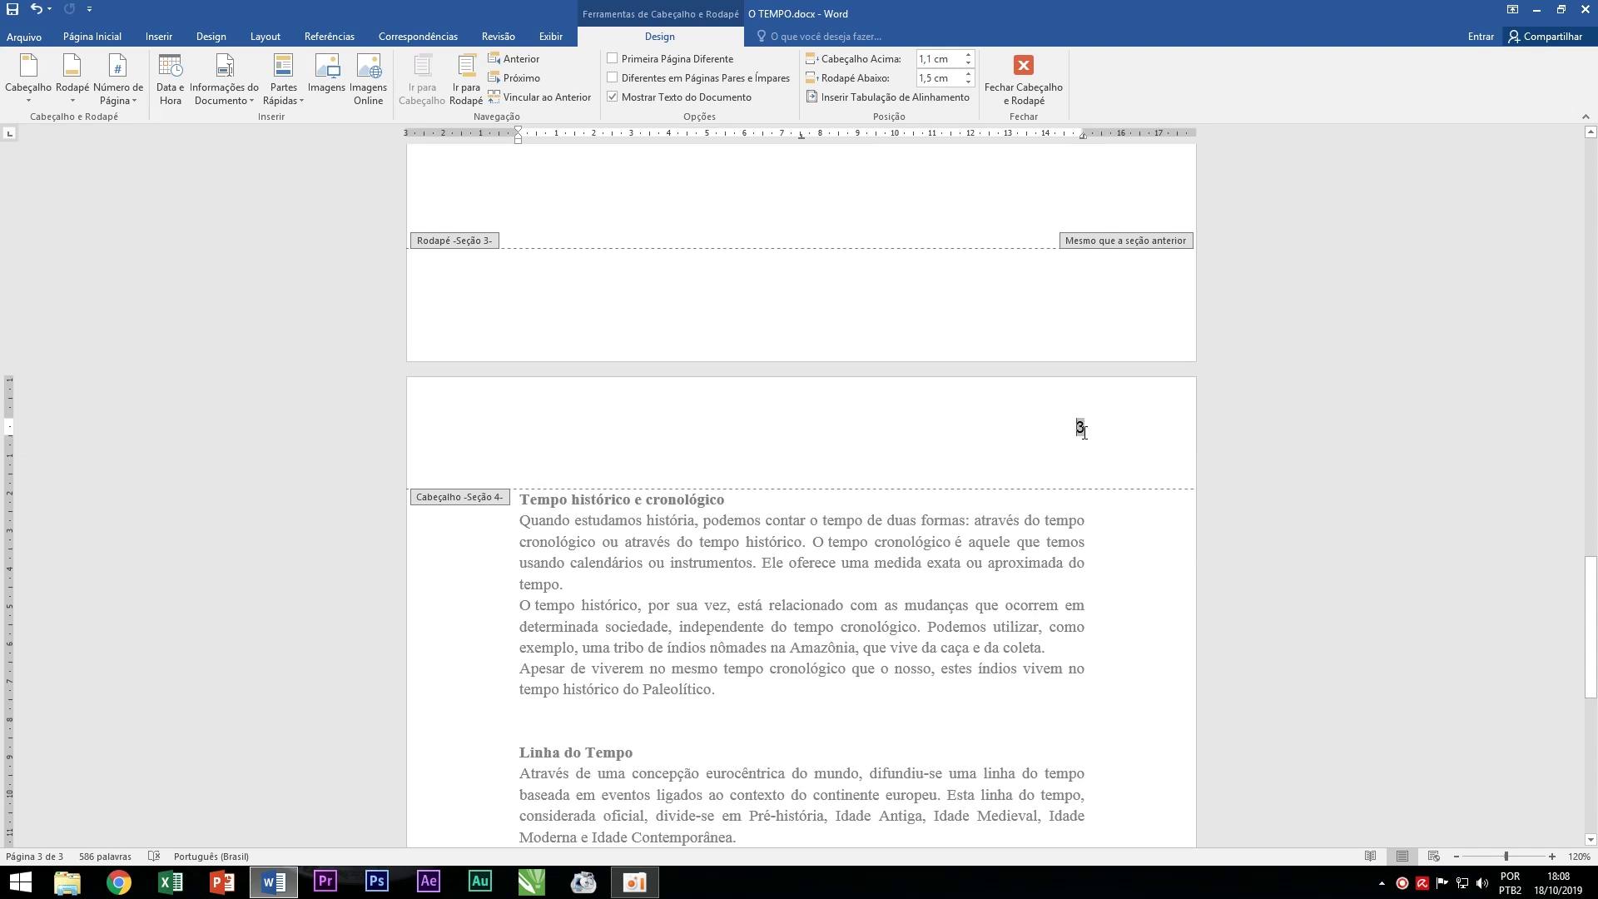
scroll(1185, 515, up, 5)
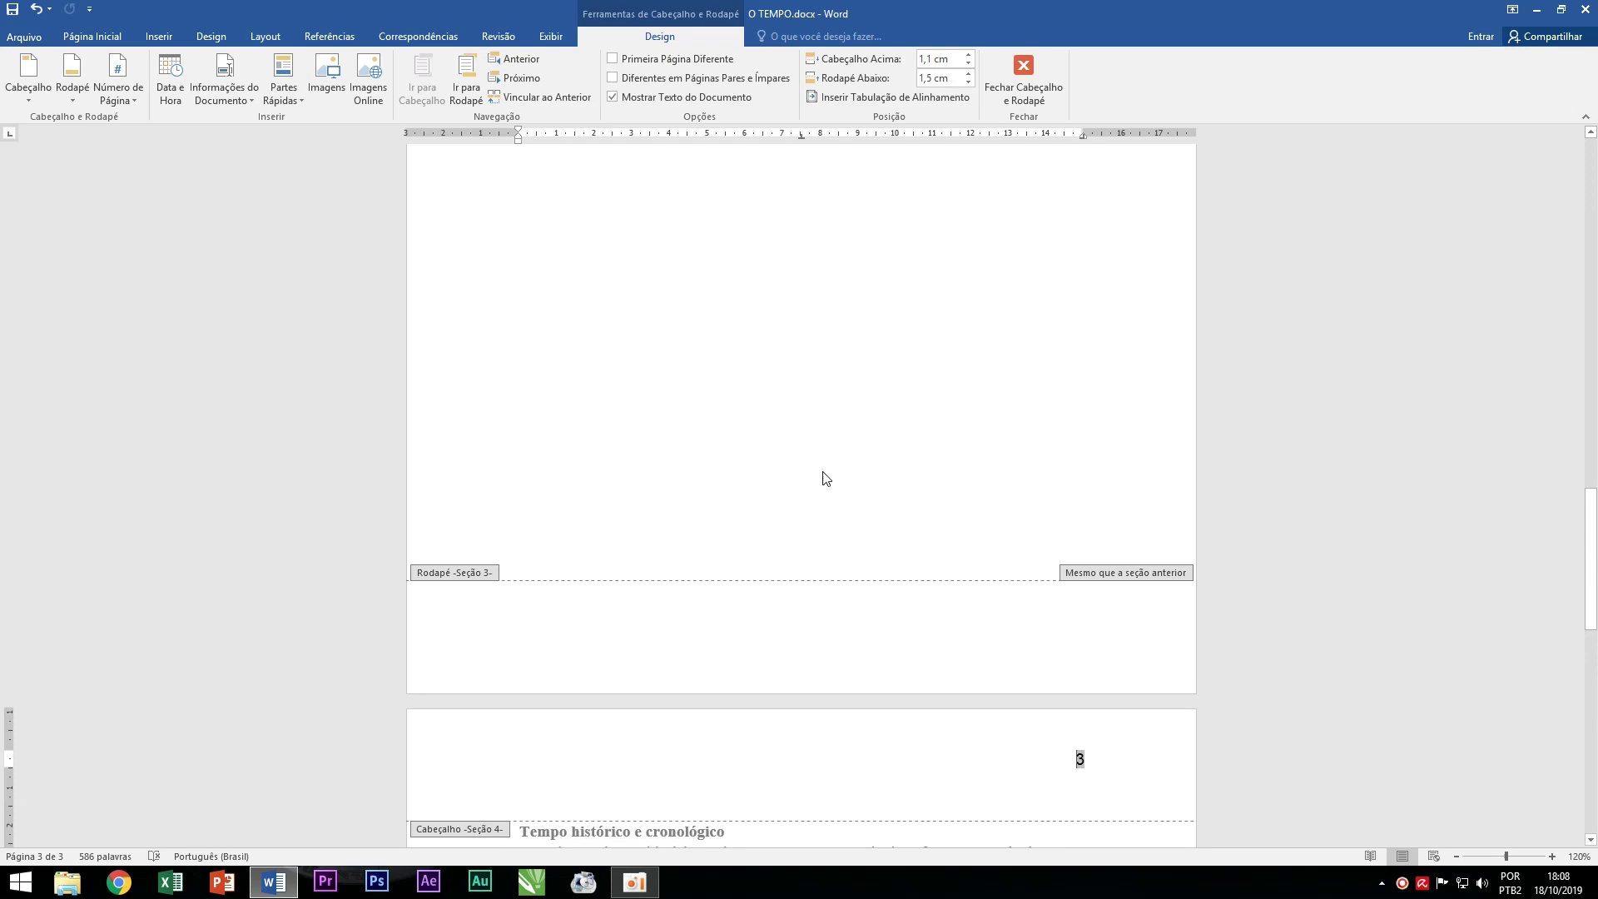
scroll(1084, 674, down, 4)
scroll(1079, 492, down, 1)
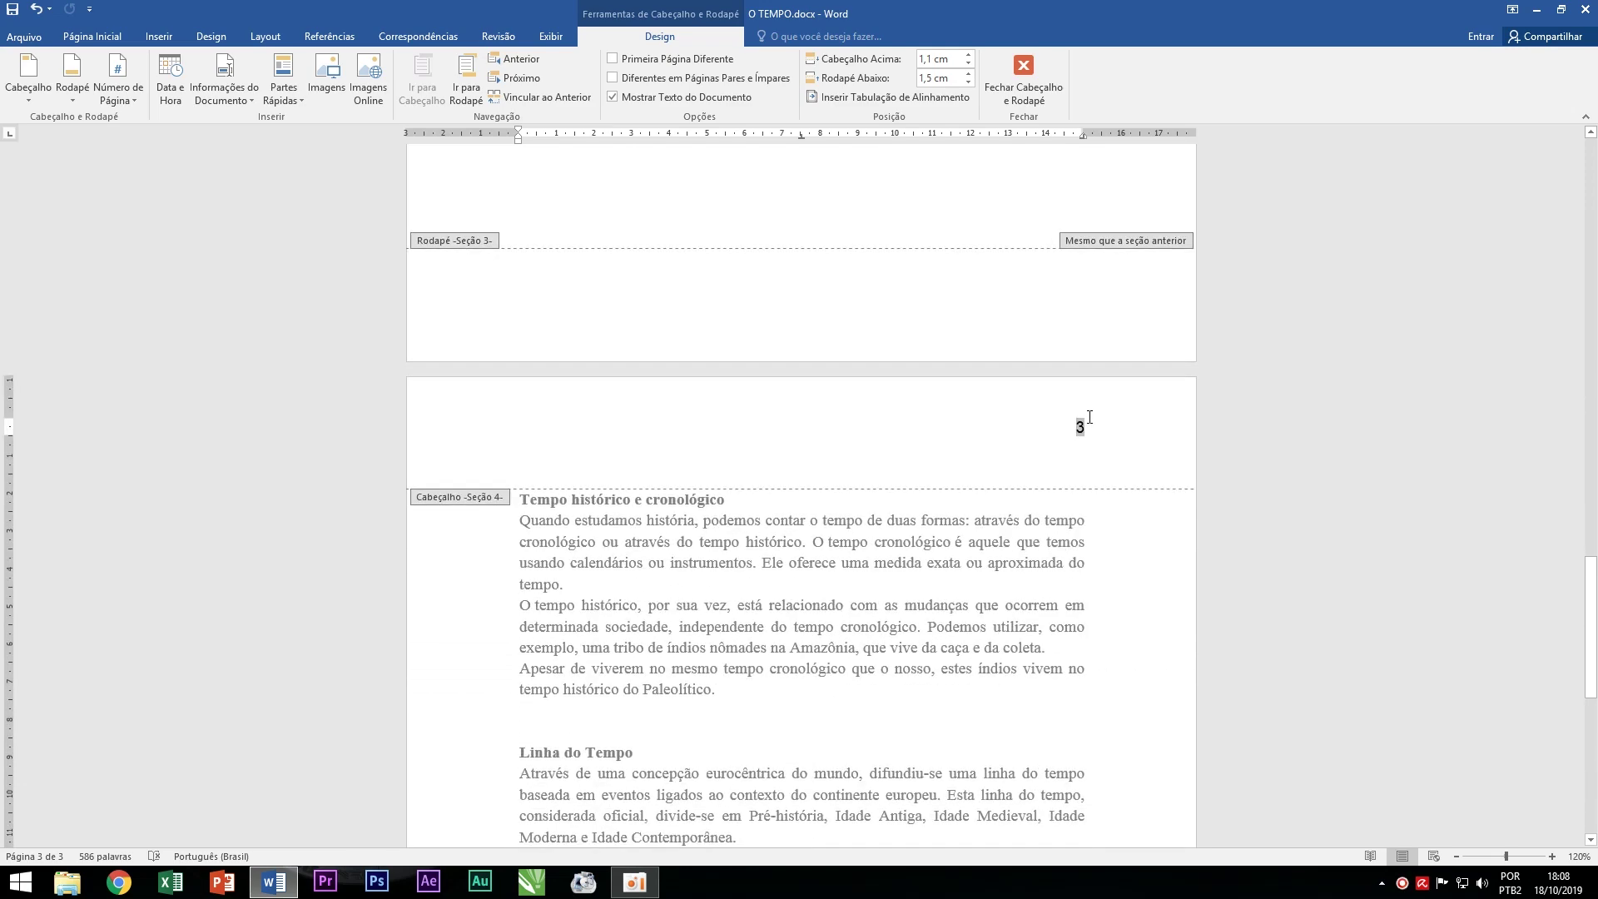
scroll(1085, 442, down, 6)
double_click(1152, 325)
Add two page breaks after 'mídias.' at the end of the Anacronismo text.
scroll(1110, 728, down, 4)
scroll(753, 474, down, 4)
click(743, 466)
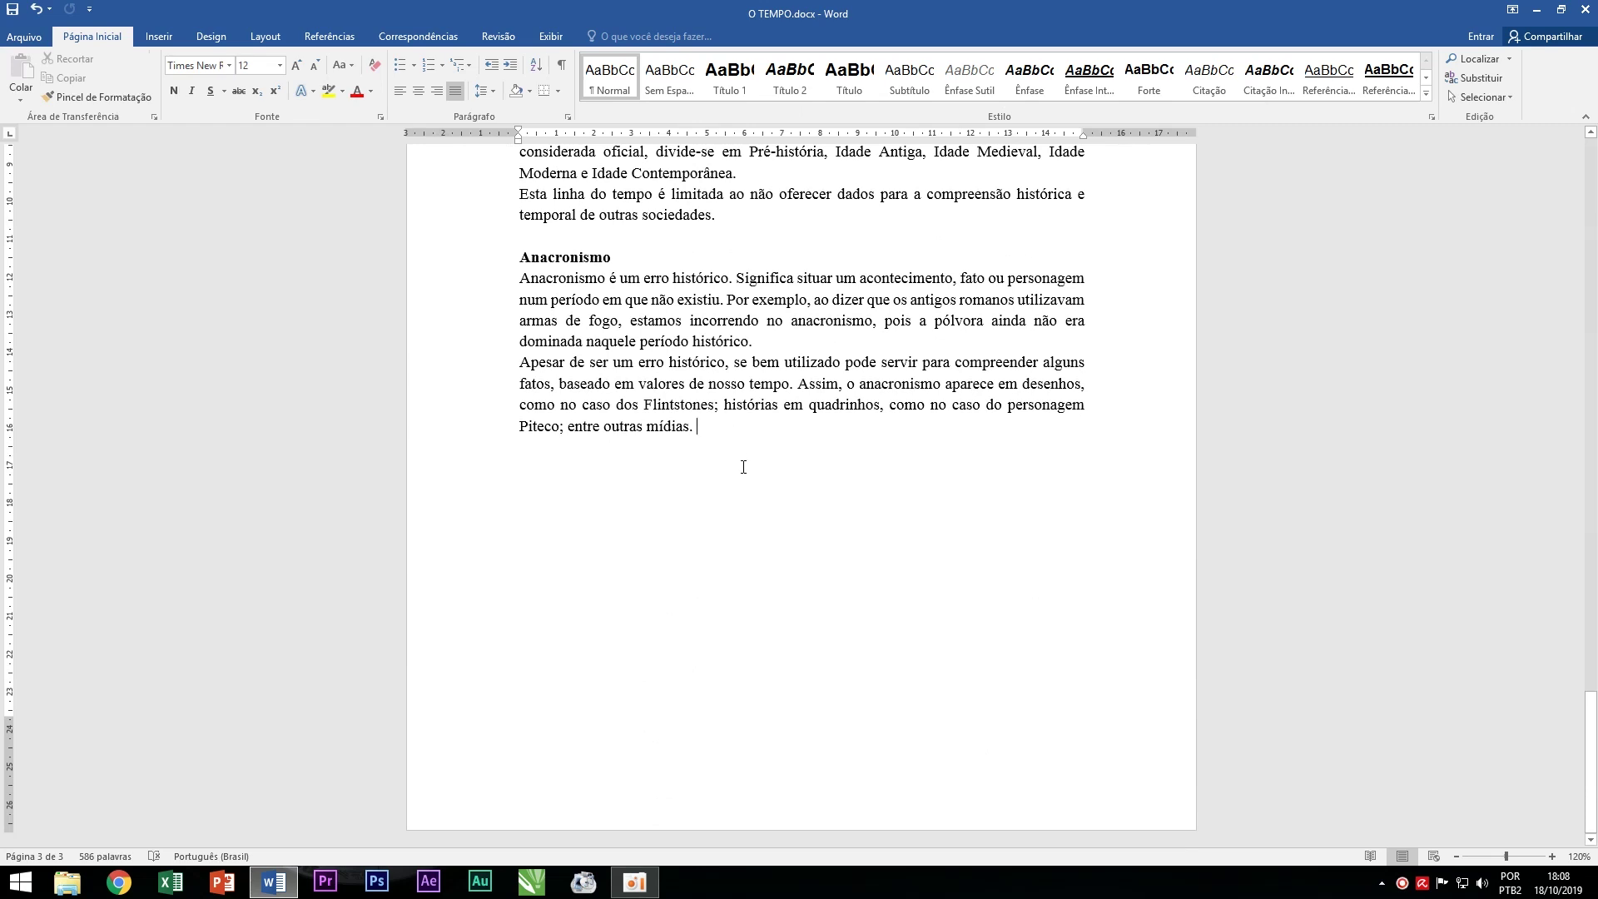
key(ctrl+Return)
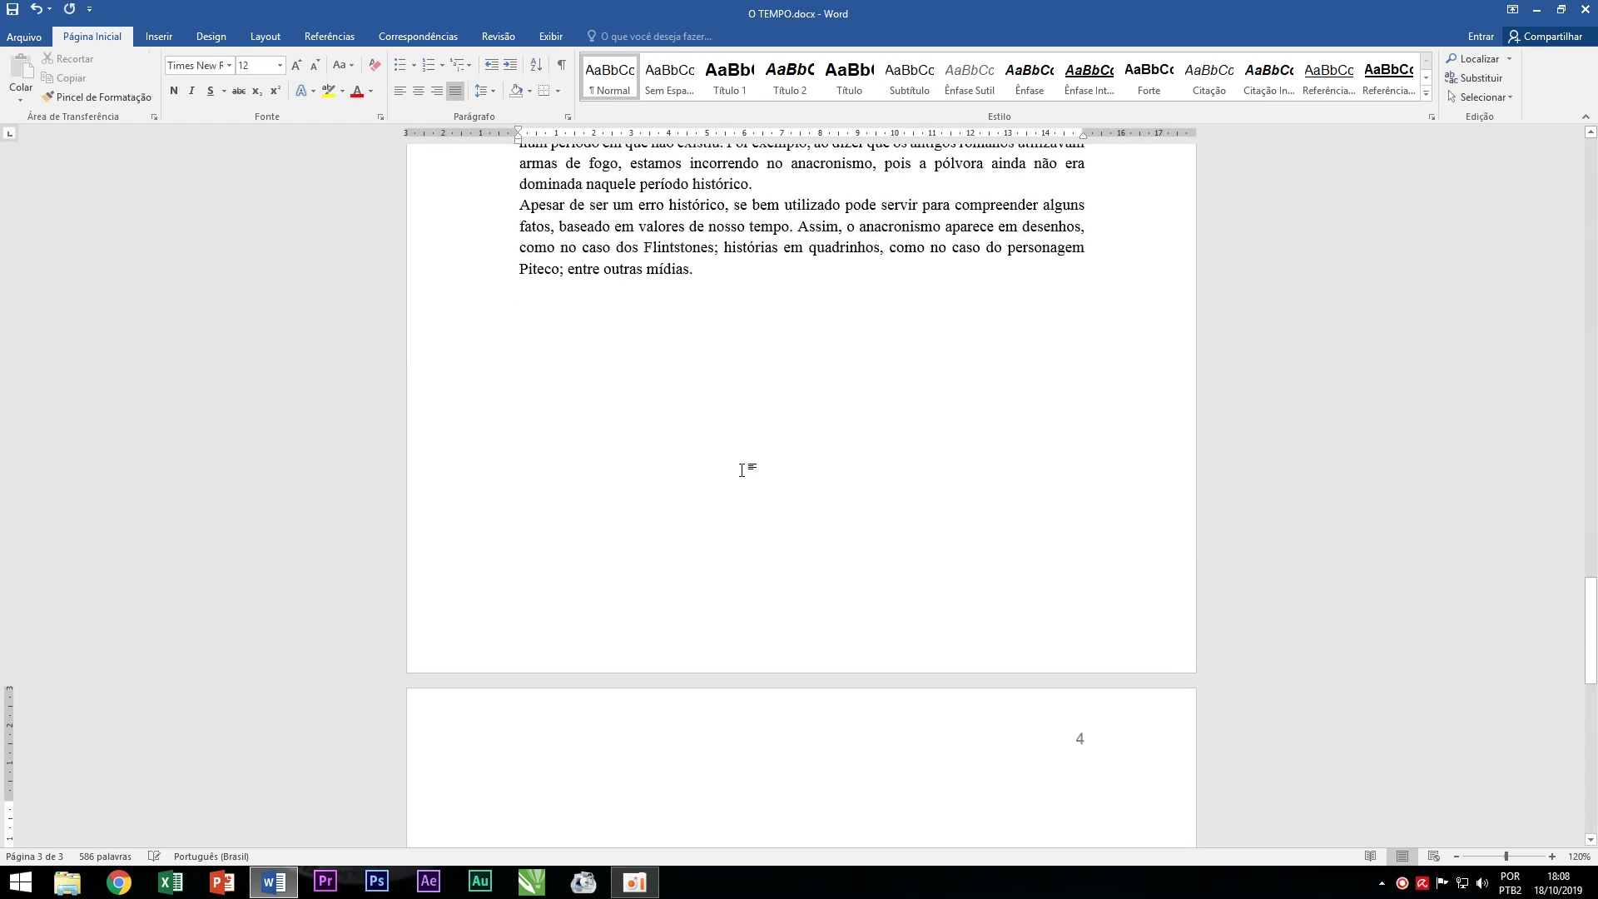
key(ctrl+Return)
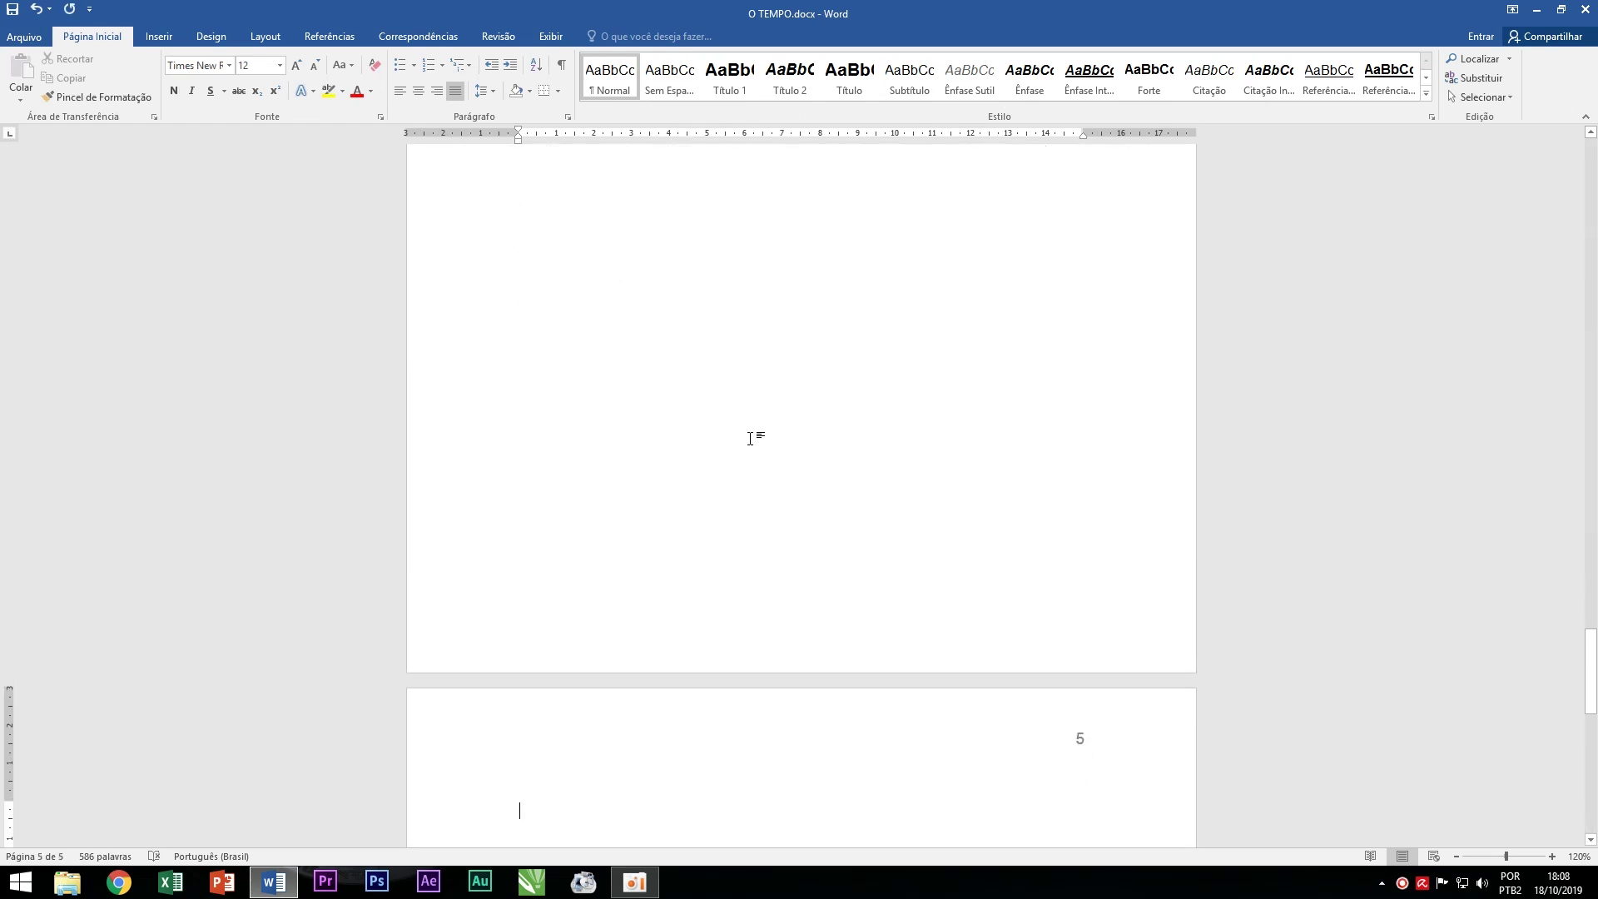
Turn on Continuous line numbering from the Layout tab, then select the entire document.
scroll(778, 537, up, 4)
scroll(899, 554, up, 5)
scroll(1041, 473, up, 2)
scroll(1076, 470, up, 2)
scroll(1082, 499, up, 3)
scroll(1091, 533, up, 5)
scroll(1057, 436, up, 4)
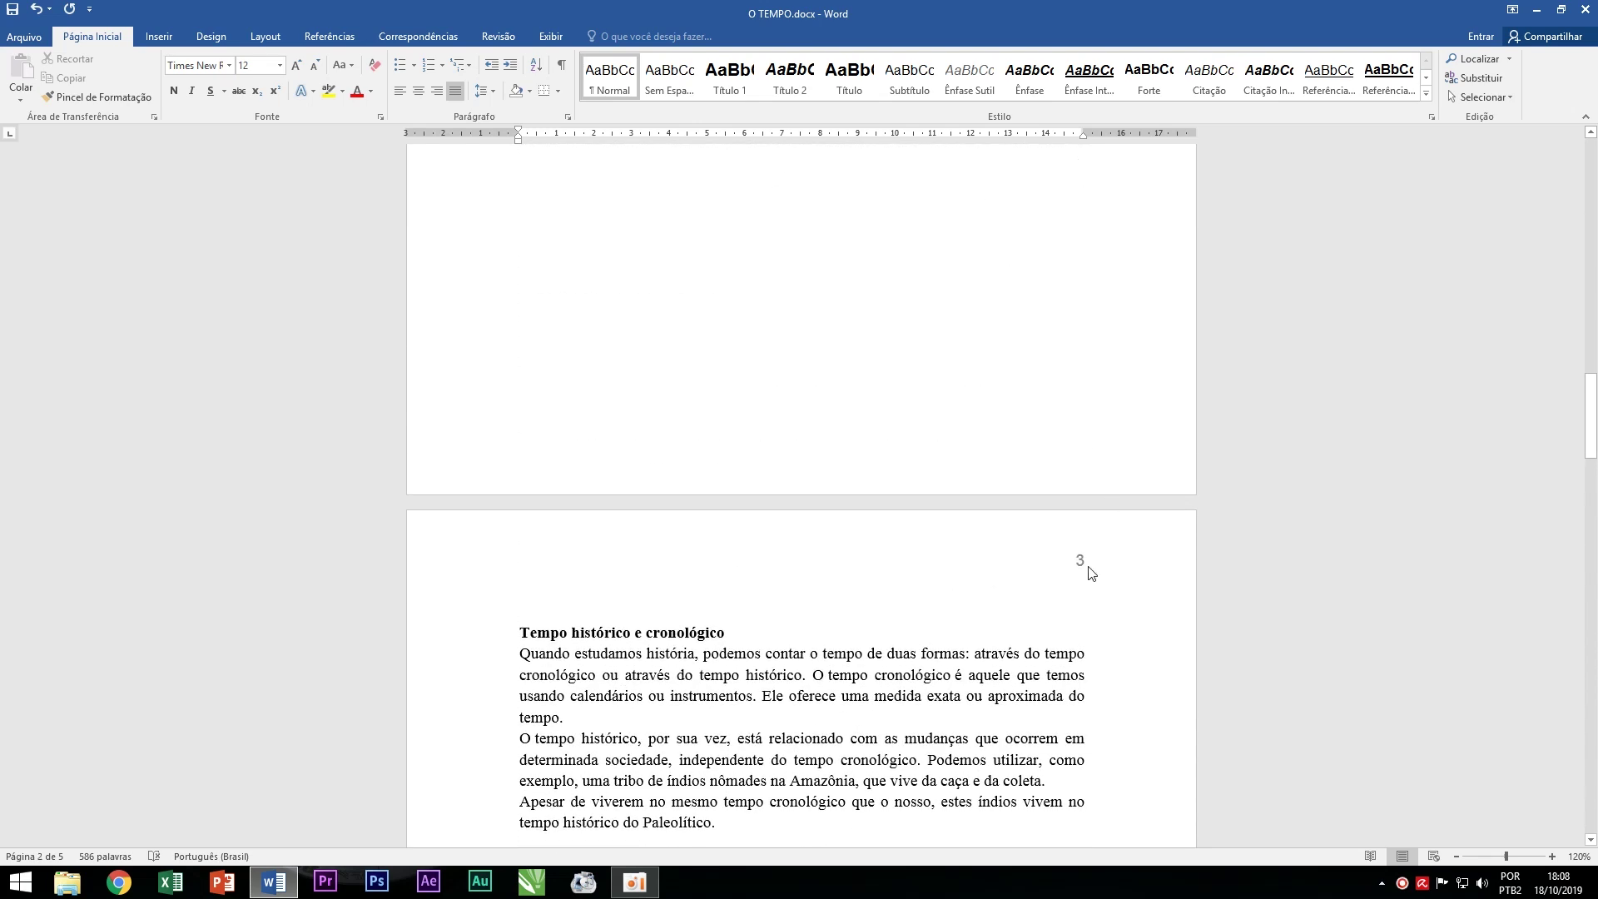
scroll(1088, 595, down, 10)
scroll(1073, 566, down, 7)
scroll(1061, 432, up, 5)
scroll(1036, 454, up, 2)
scroll(1015, 560, up, 5)
scroll(874, 366, up, 4)
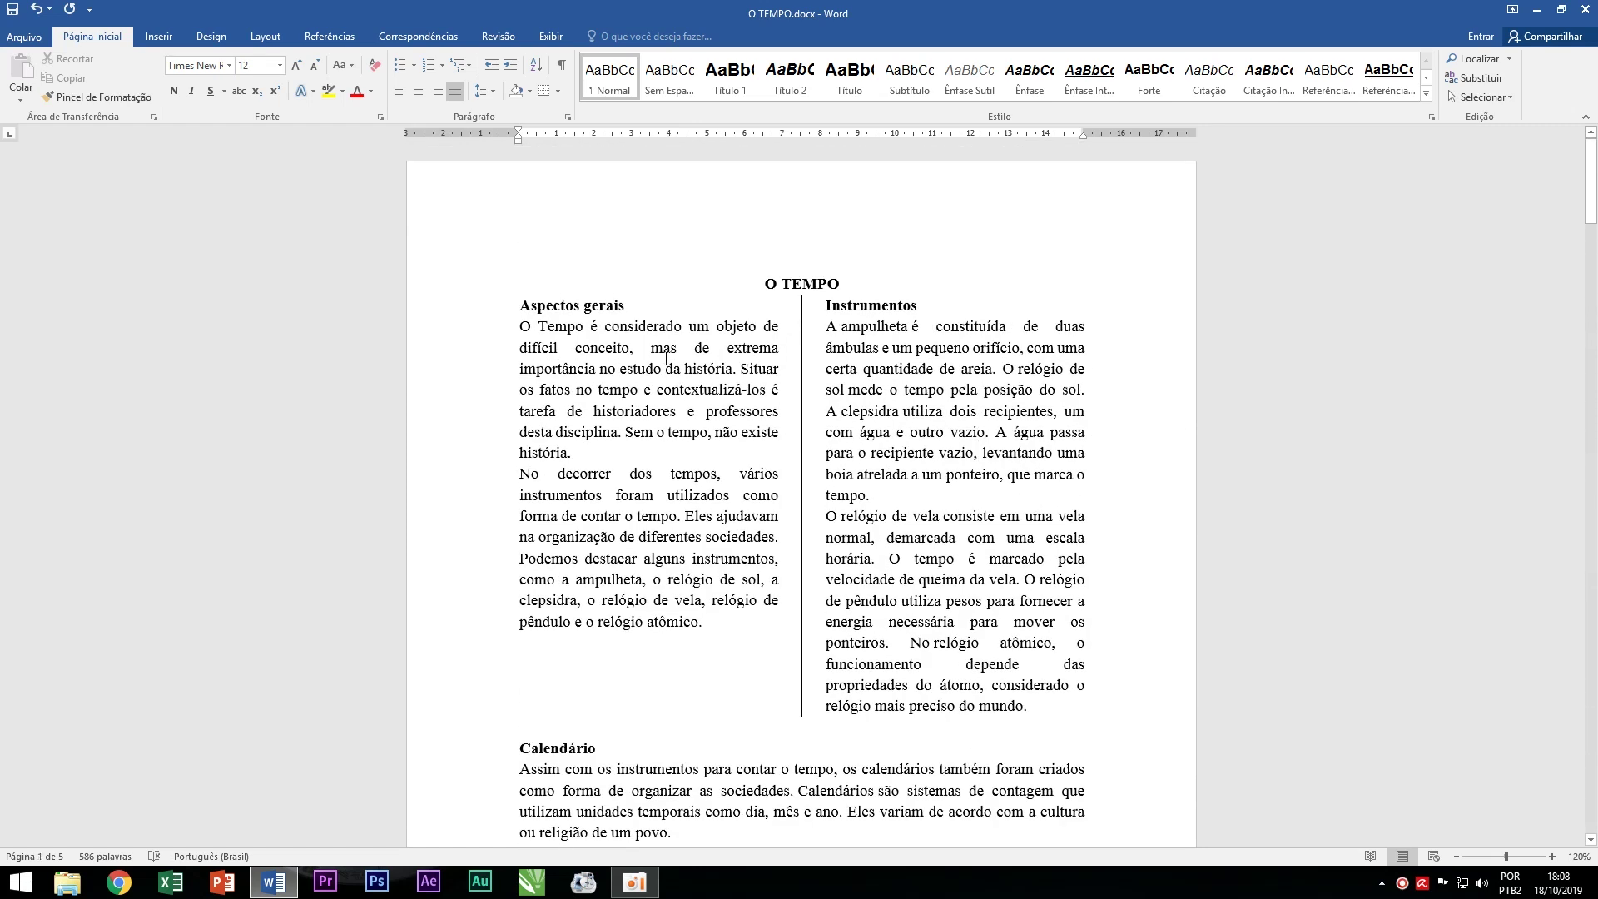
drag(871, 496, 947, 474)
click(265, 37)
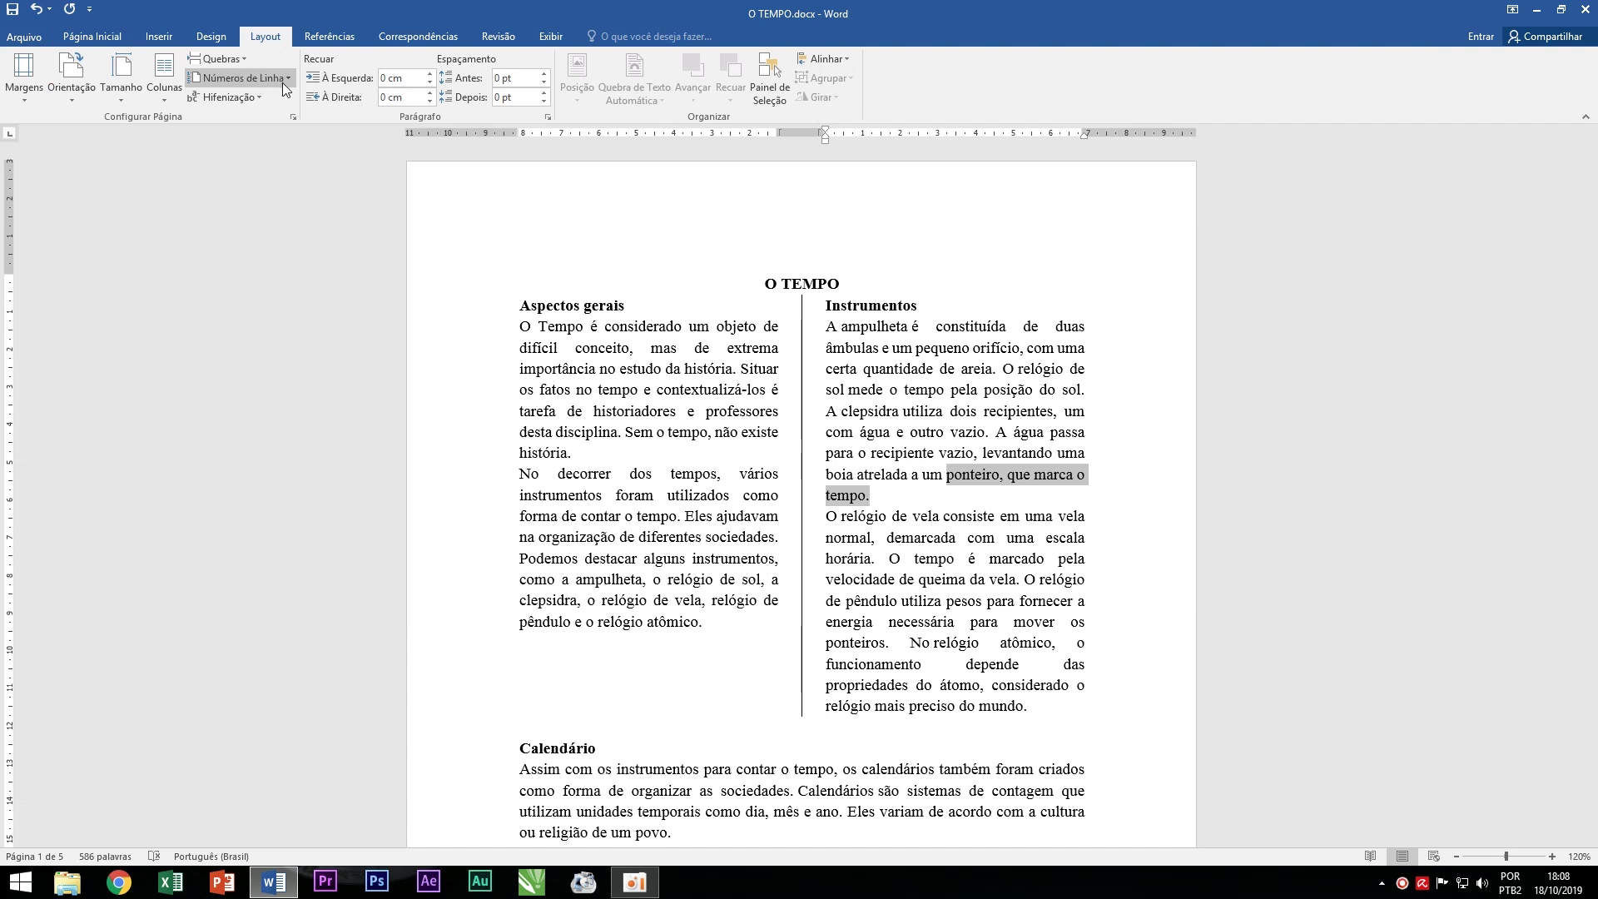
click(267, 78)
click(256, 118)
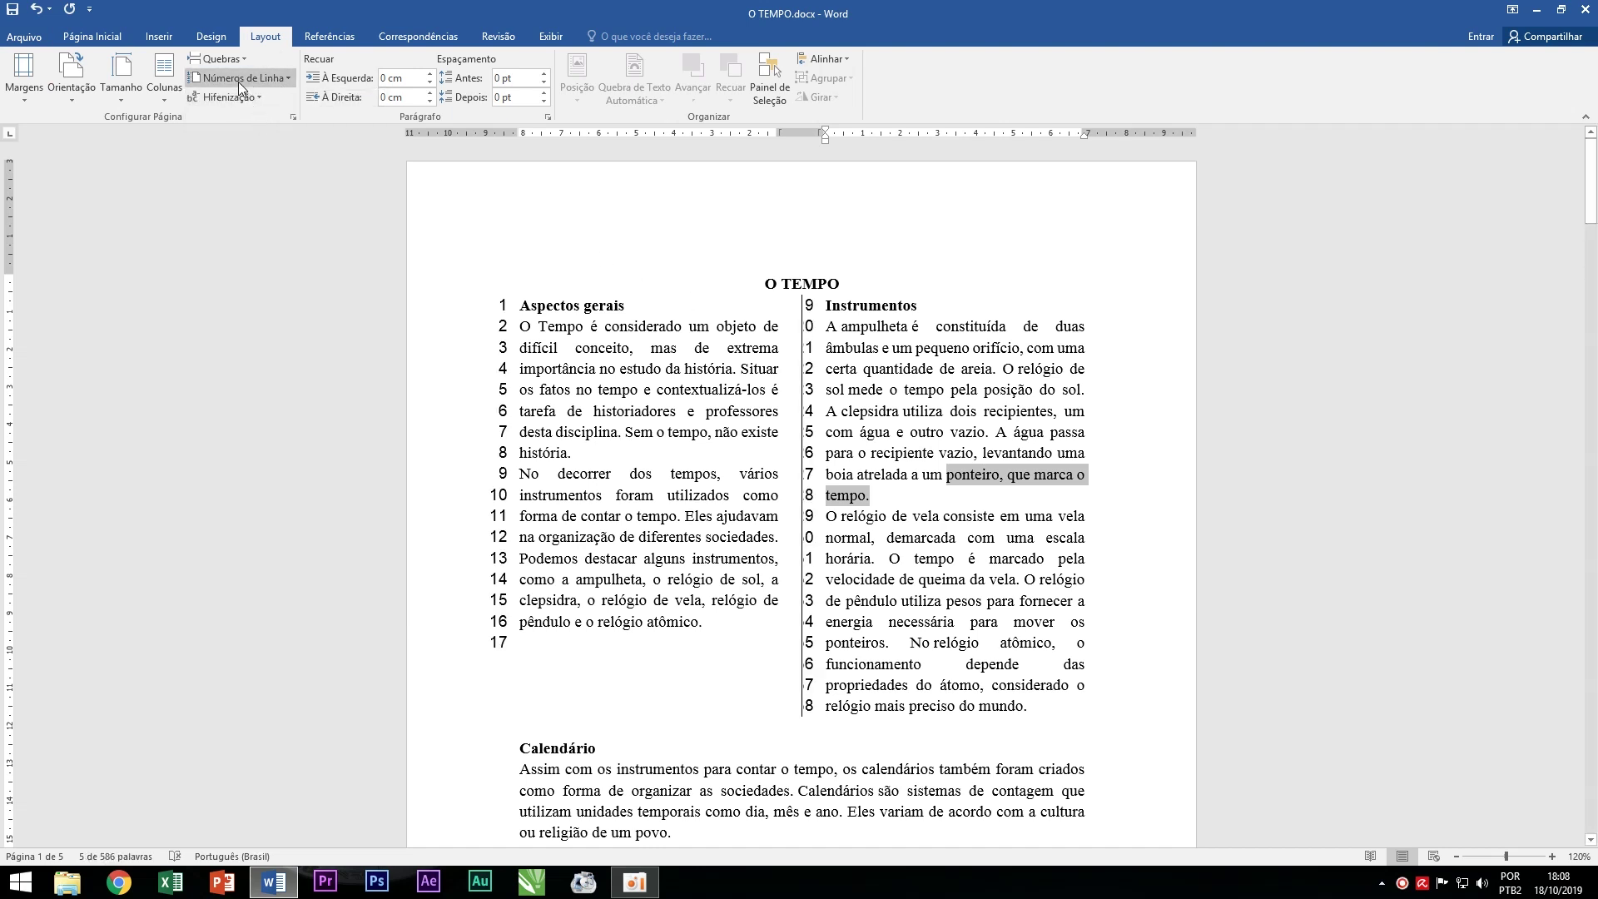
click(896, 655)
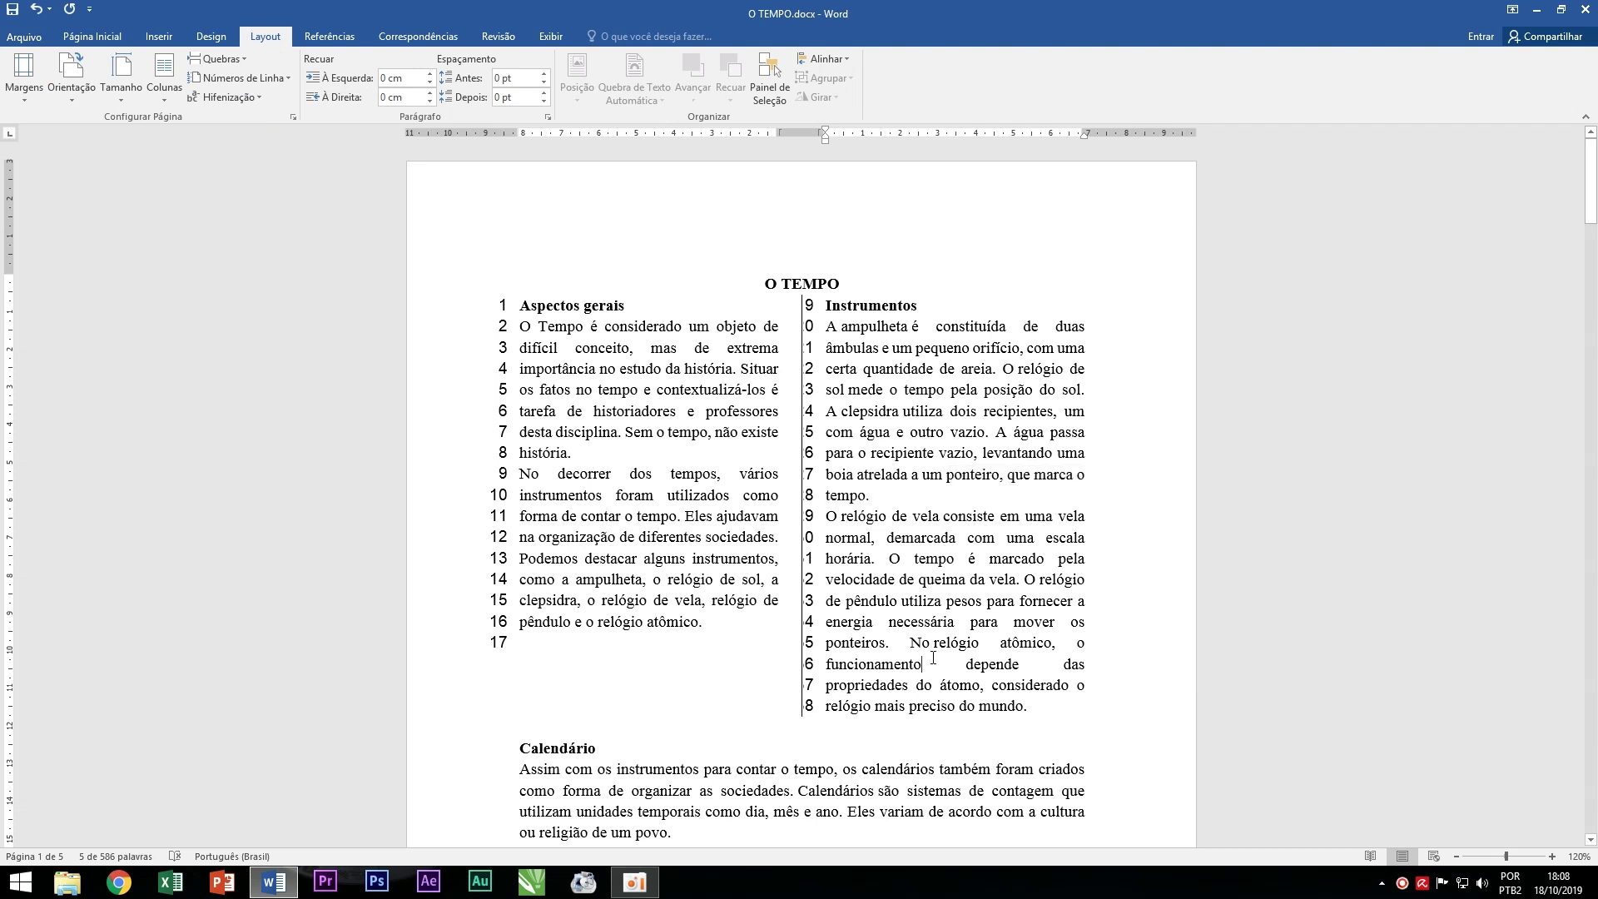
key(ctrl+a)
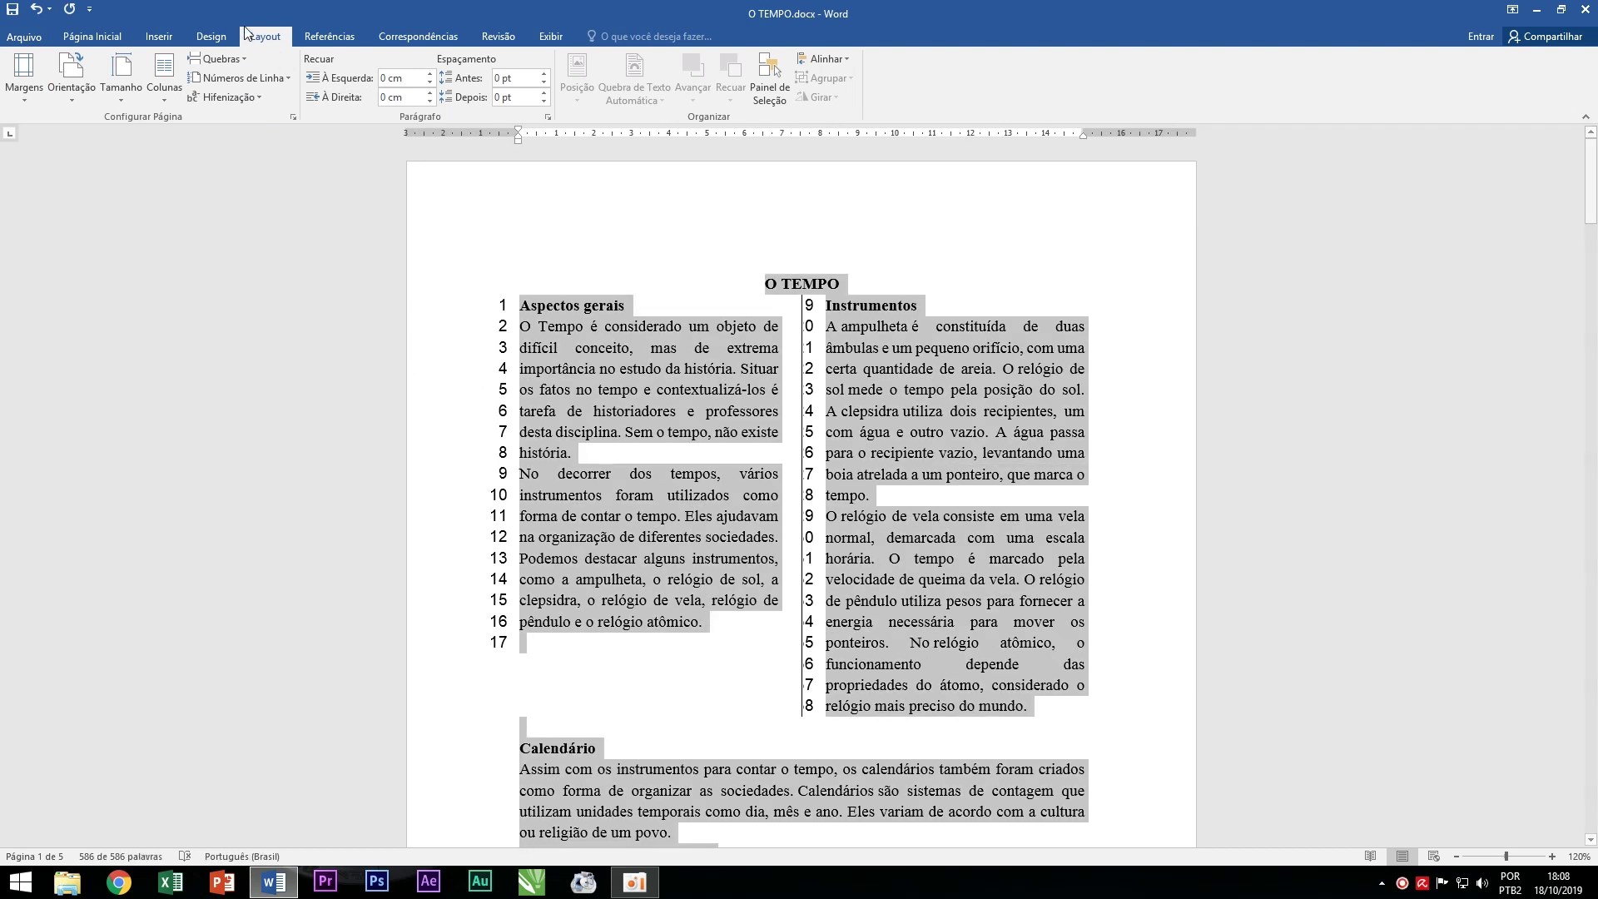
Apply Continuous line numbering to the whole document and indent the right column by 0.5 cm.
click(248, 78)
click(256, 117)
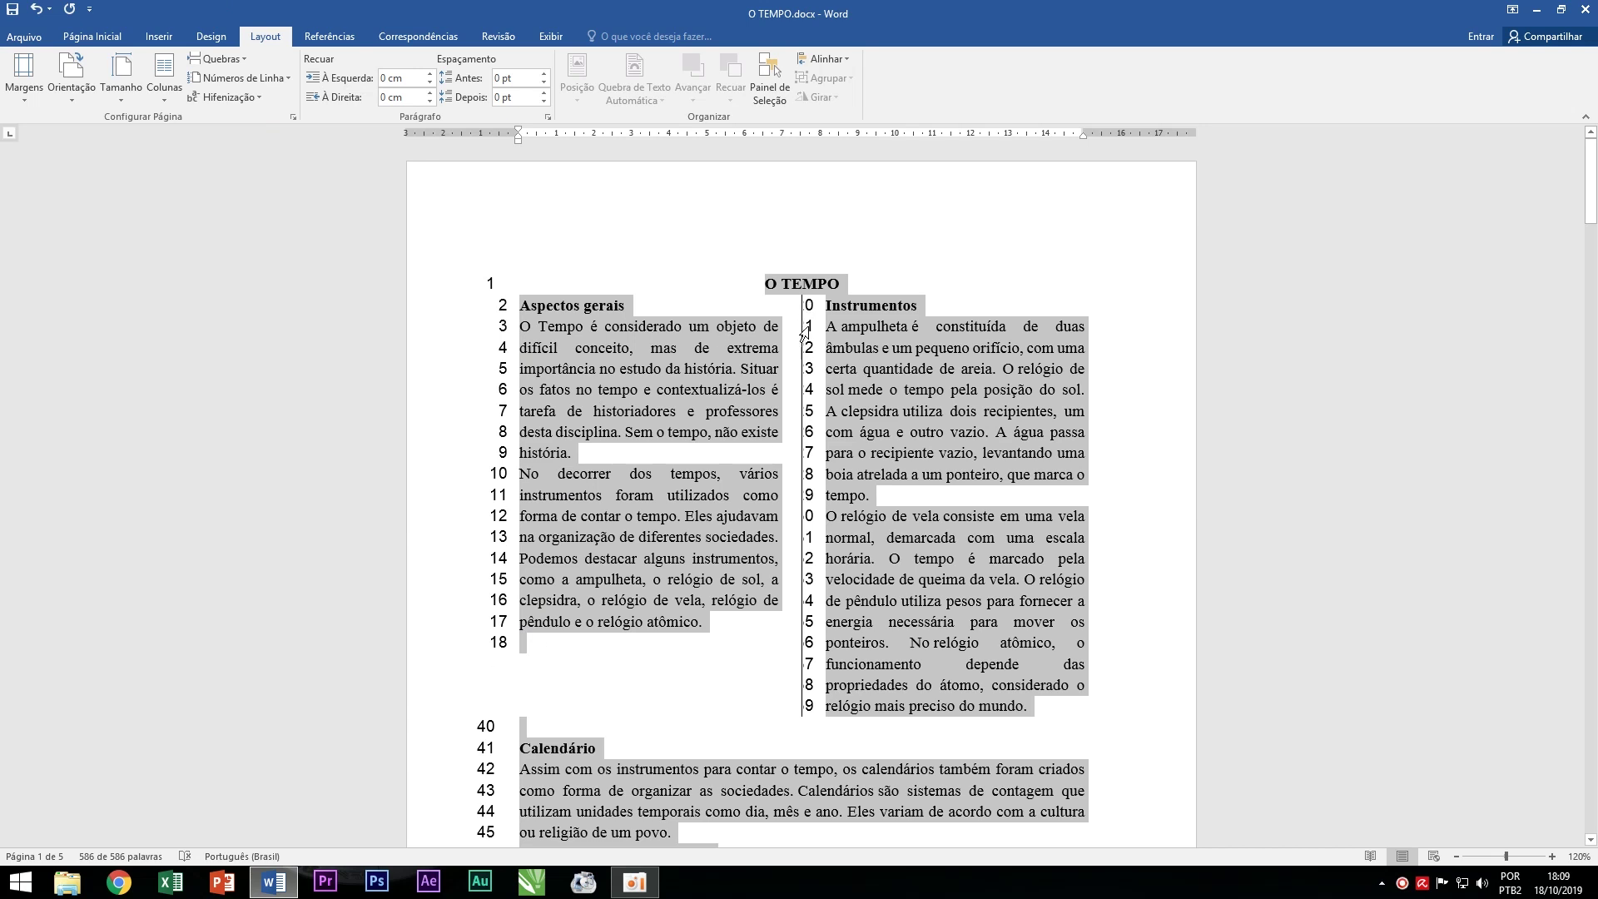
drag(825, 306, 1034, 707)
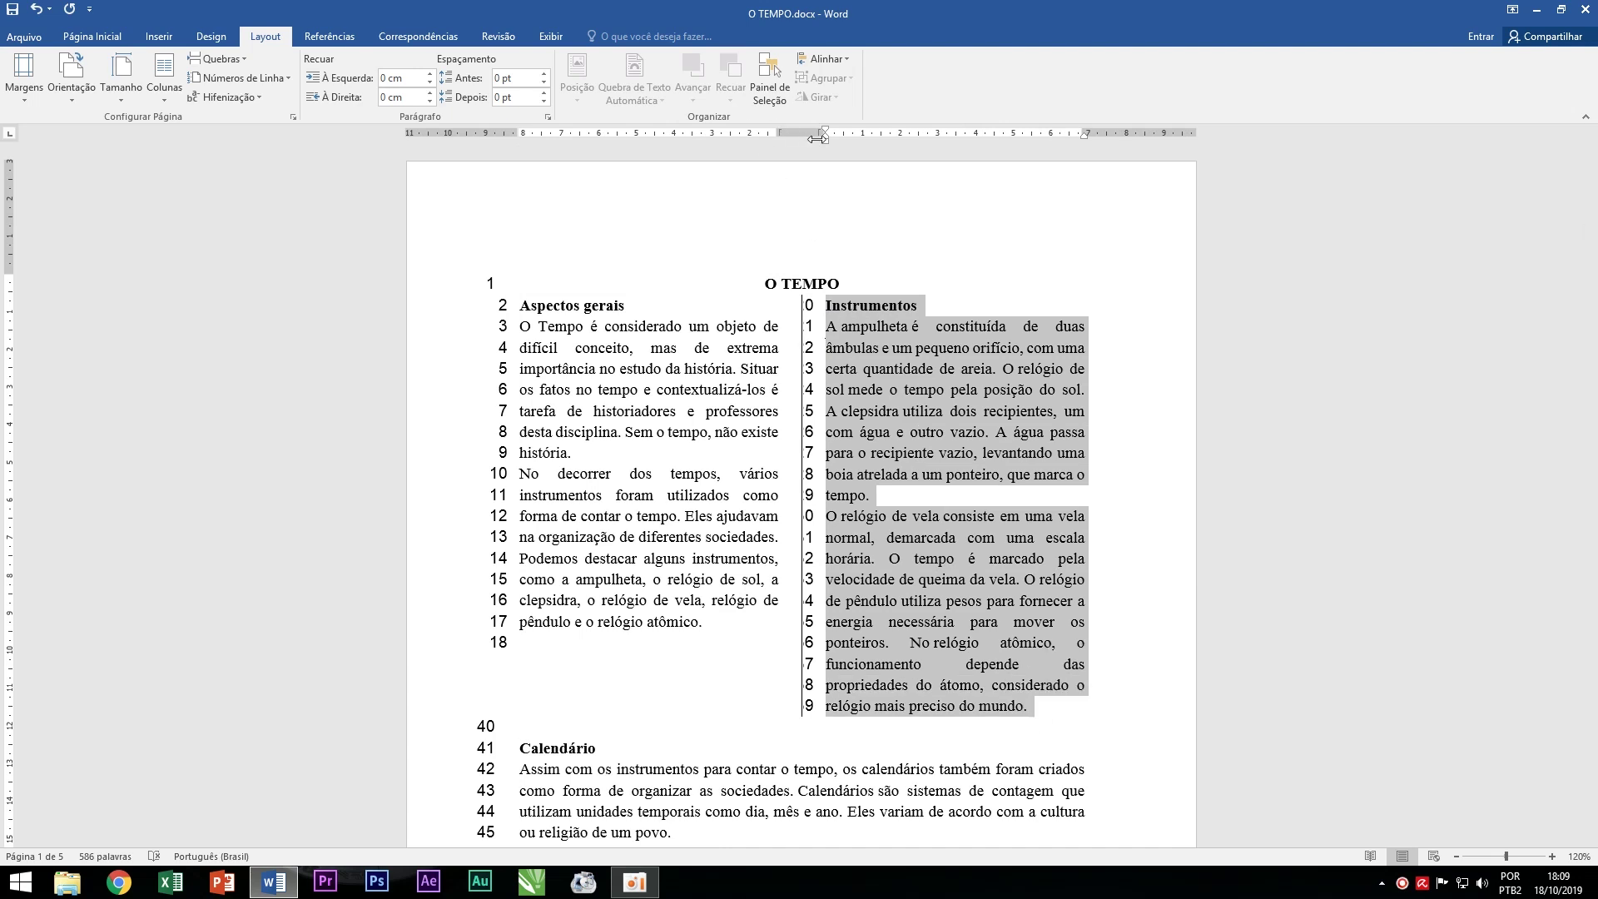
drag(824, 133, 836, 134)
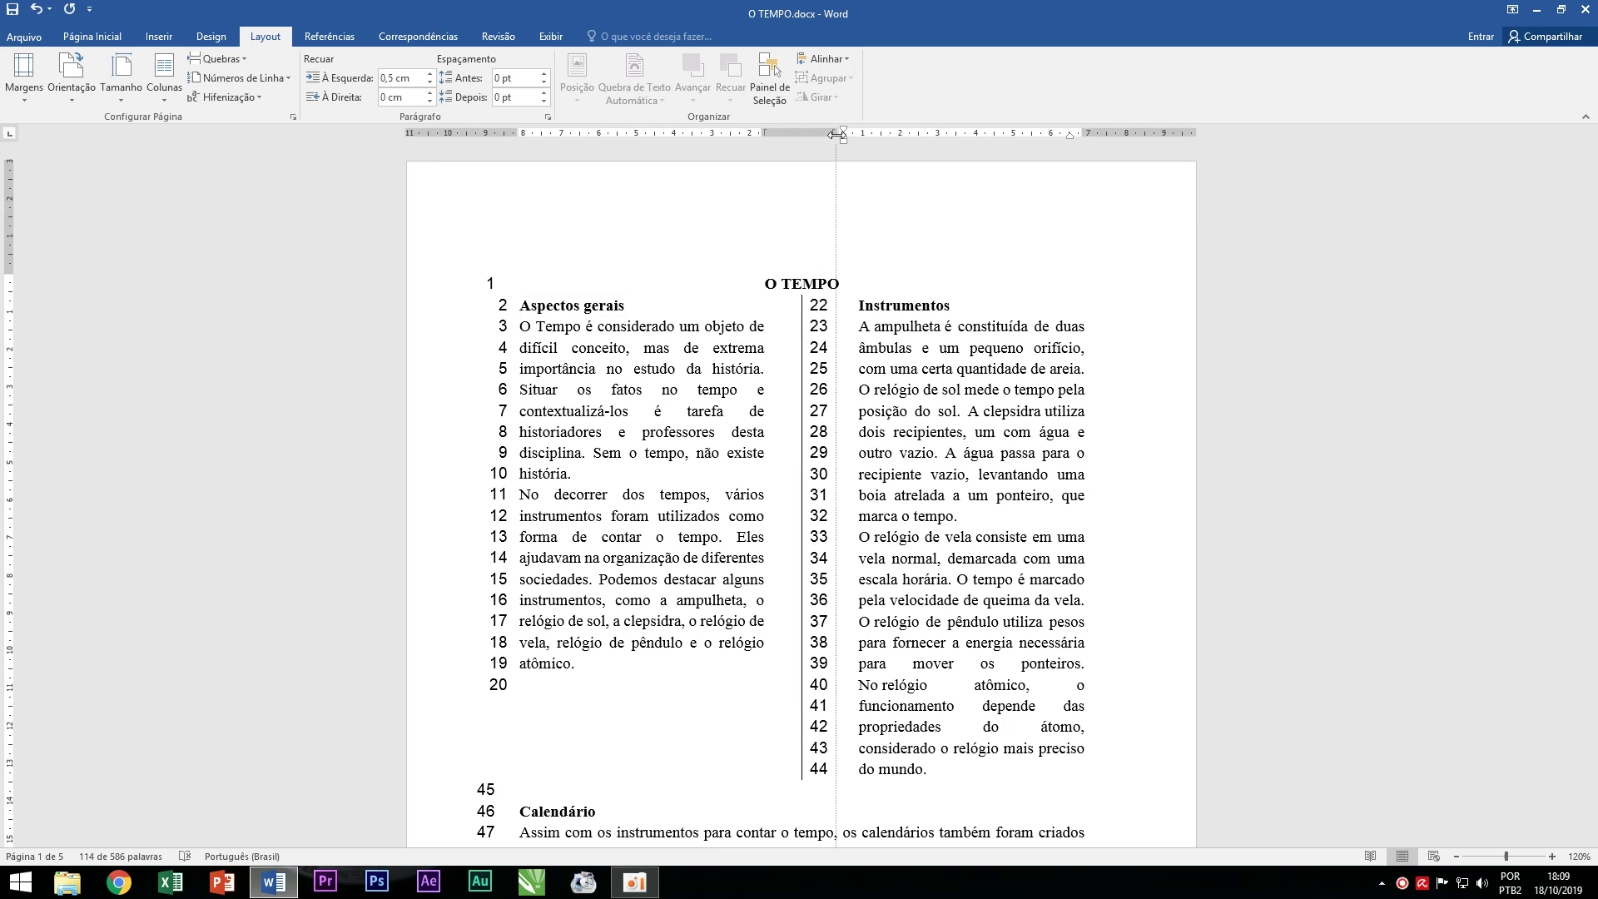
click(1019, 506)
scroll(749, 541, down, 3)
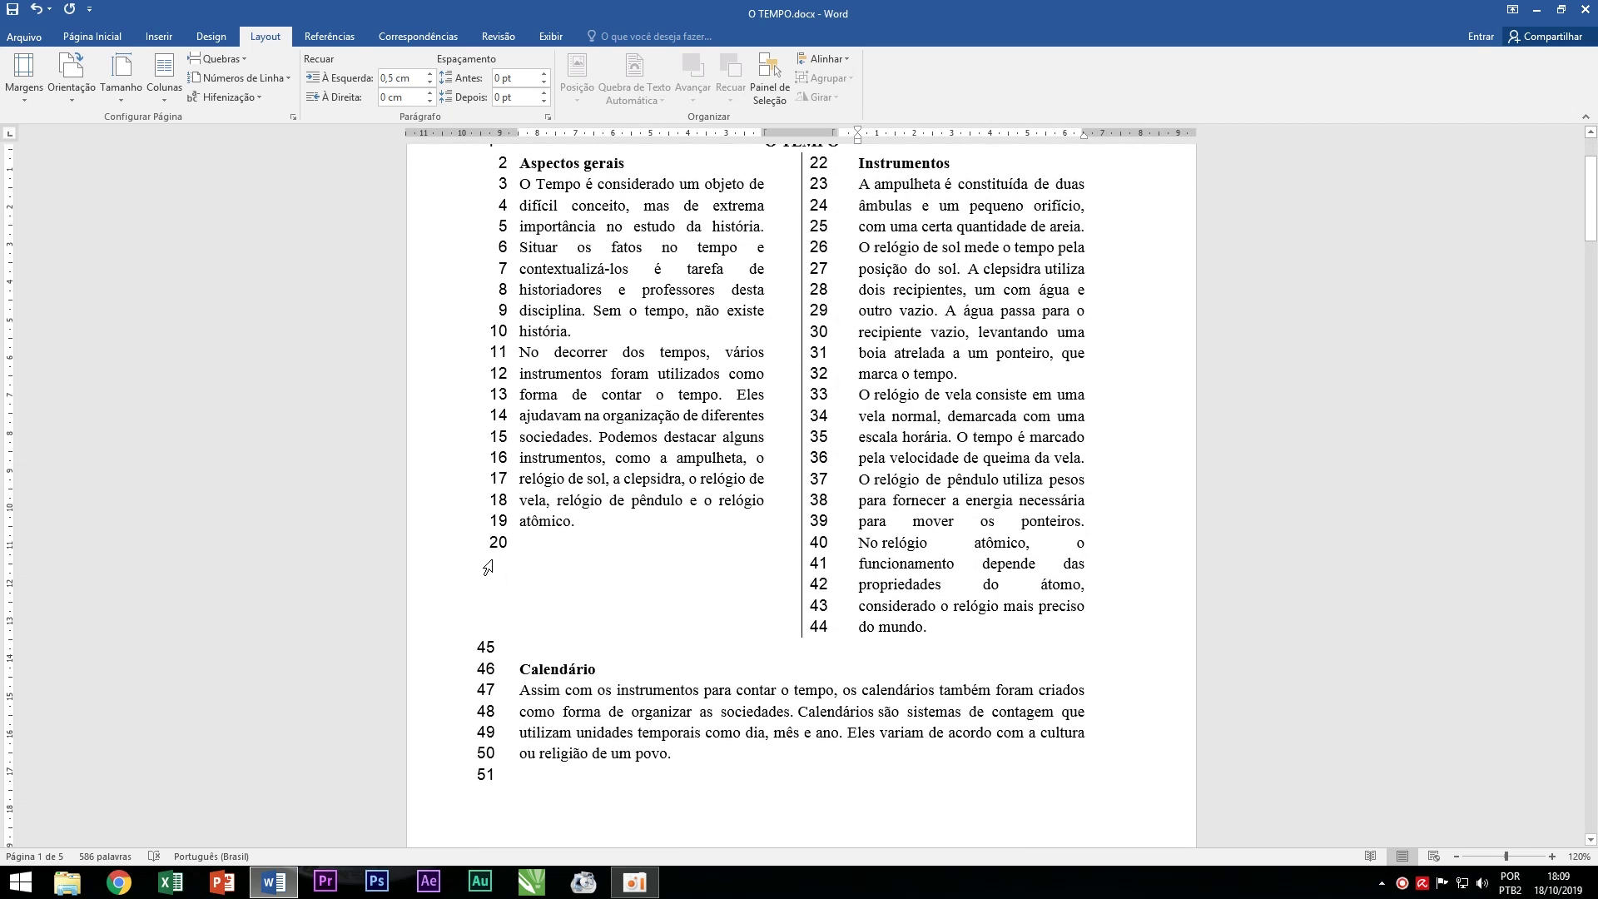
Add empty numbered lines below the Calendário section.
scroll(737, 441, up, 3)
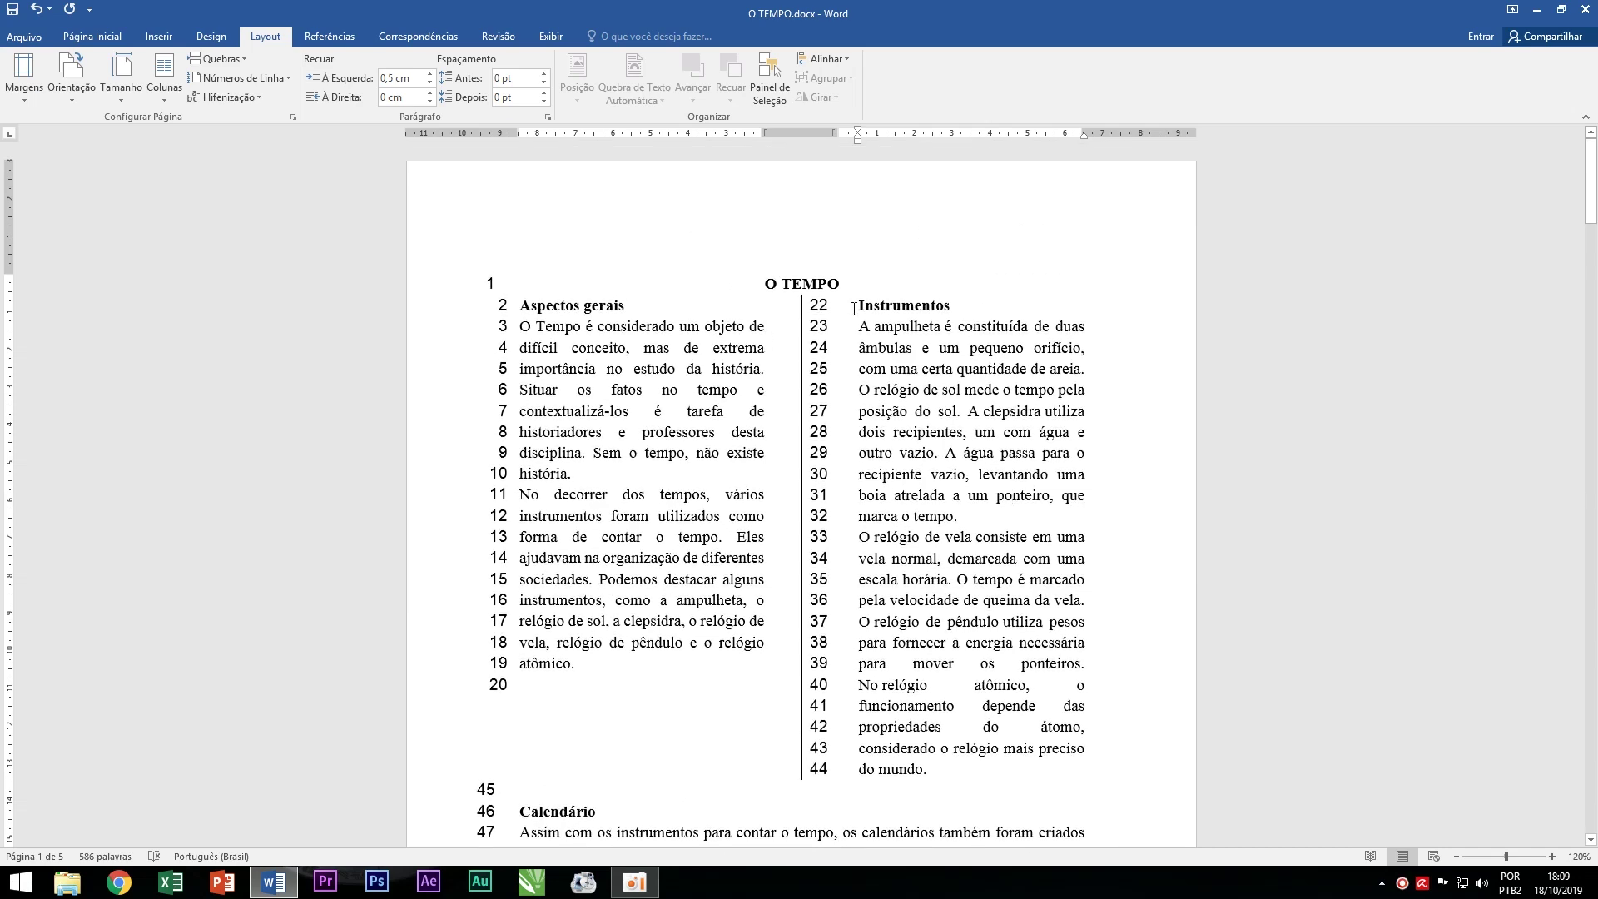
scroll(838, 333, down, 5)
scroll(666, 416, down, 5)
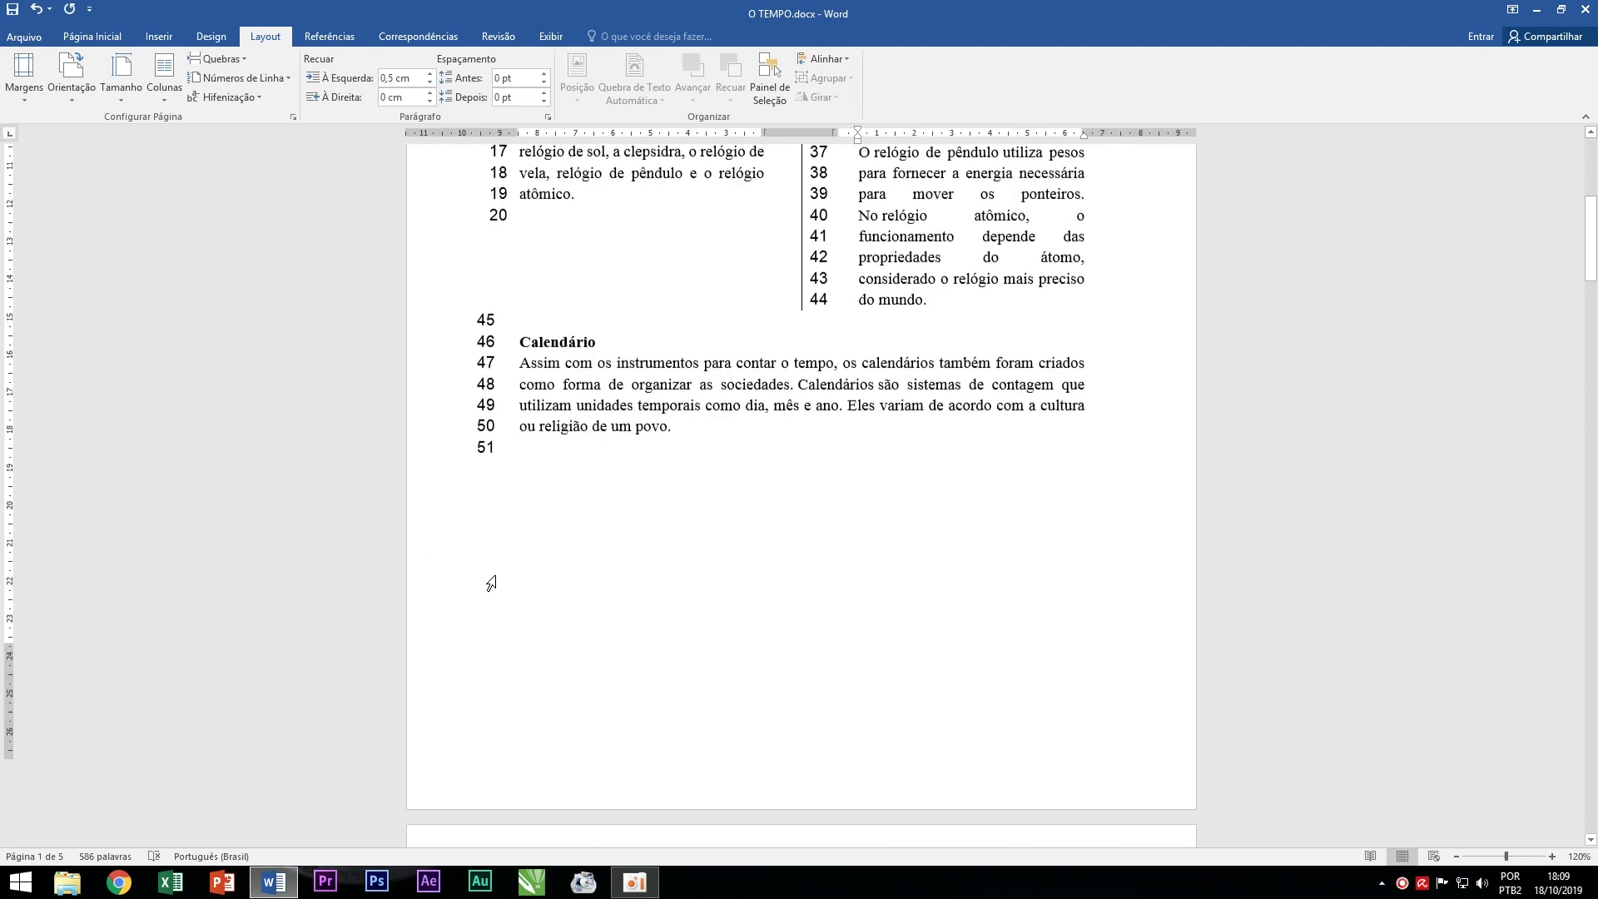
scroll(479, 493, down, 2)
click(550, 400)
key(Return)
key(Return)
key(Return)
key(Return)
key(Return)
key(Return)
key(Return)
key(Return)
key(Return)
key(Return)
key(Return)
key(Return)
key(BackSpace)
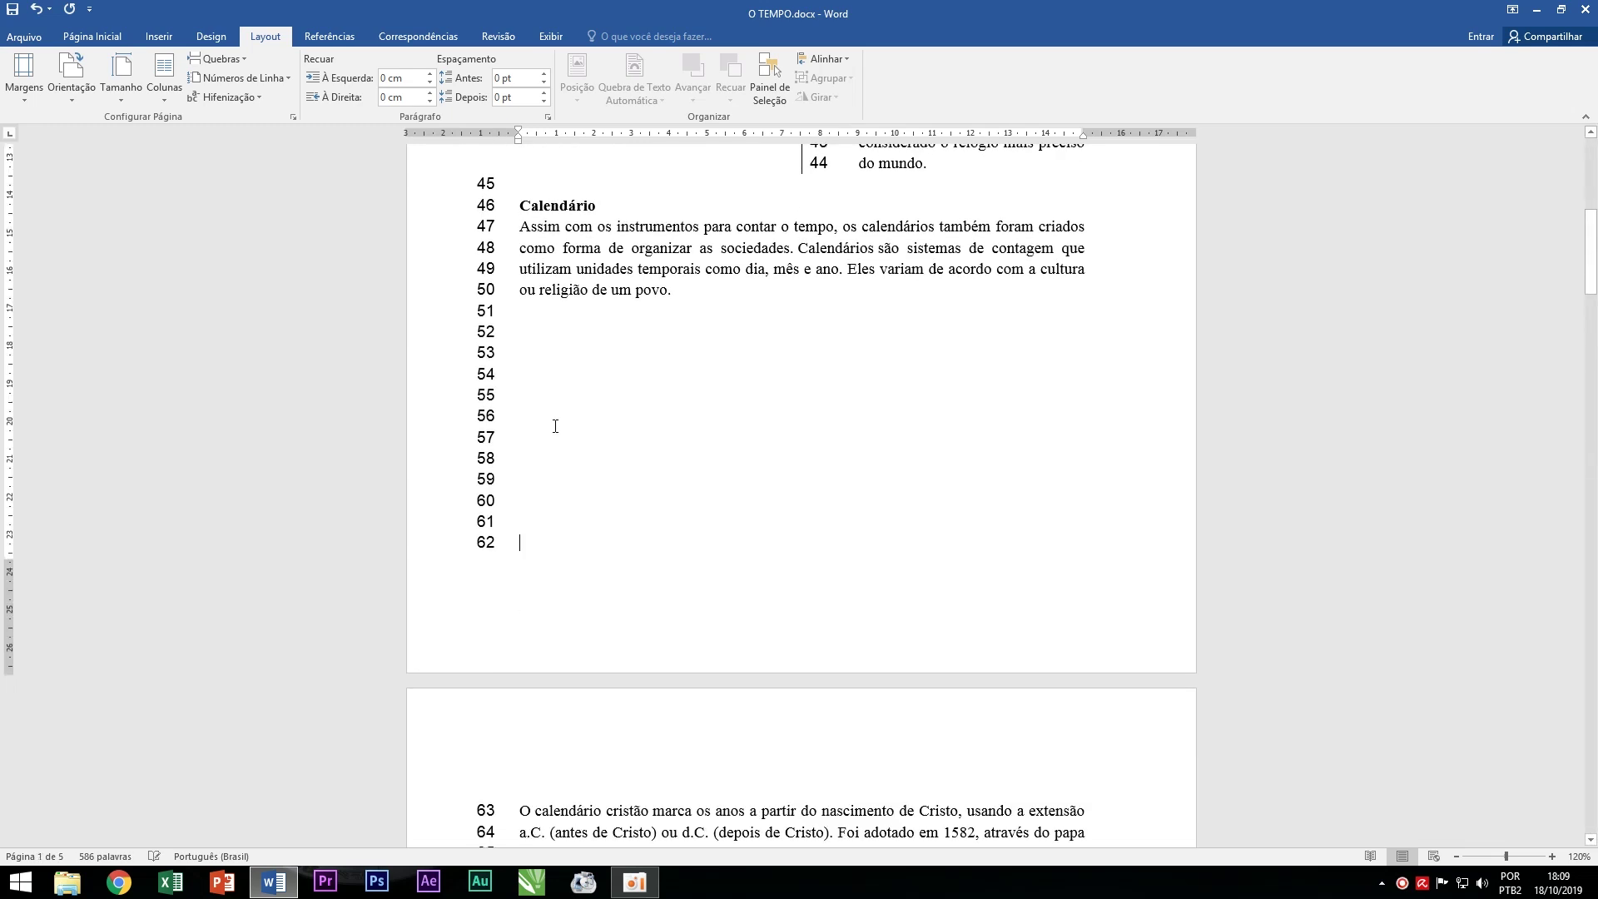
Add empty lines after the Hebrew calendar paragraph, then select the whole document.
scroll(554, 418, down, 3)
scroll(533, 499, down, 3)
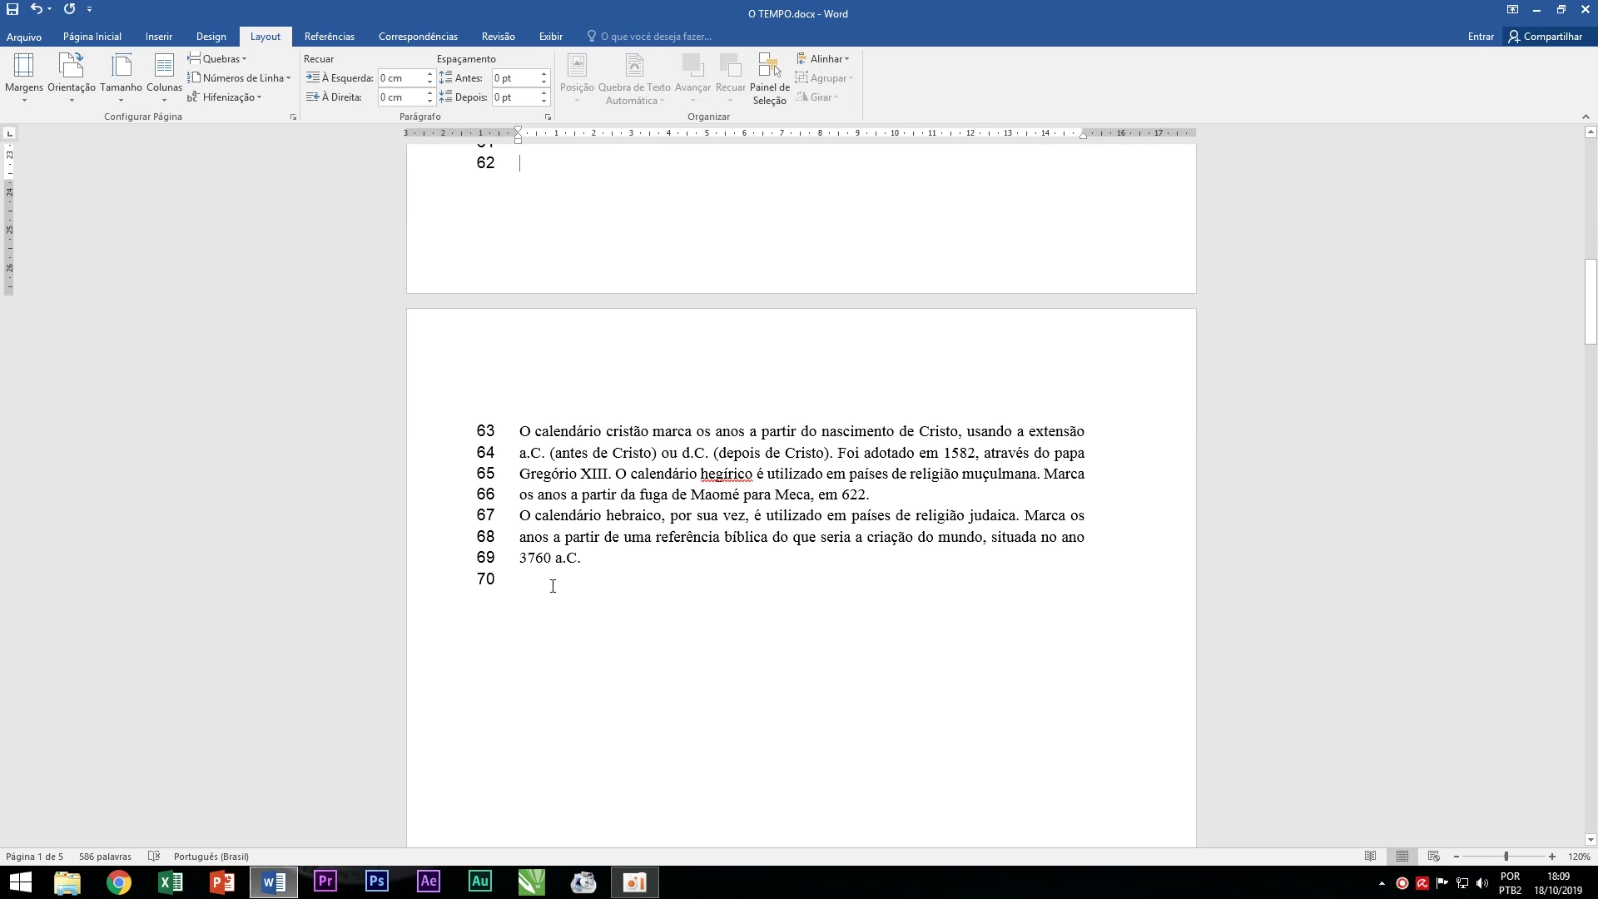
click(524, 582)
key(Return)
key(Return)
key(Return)
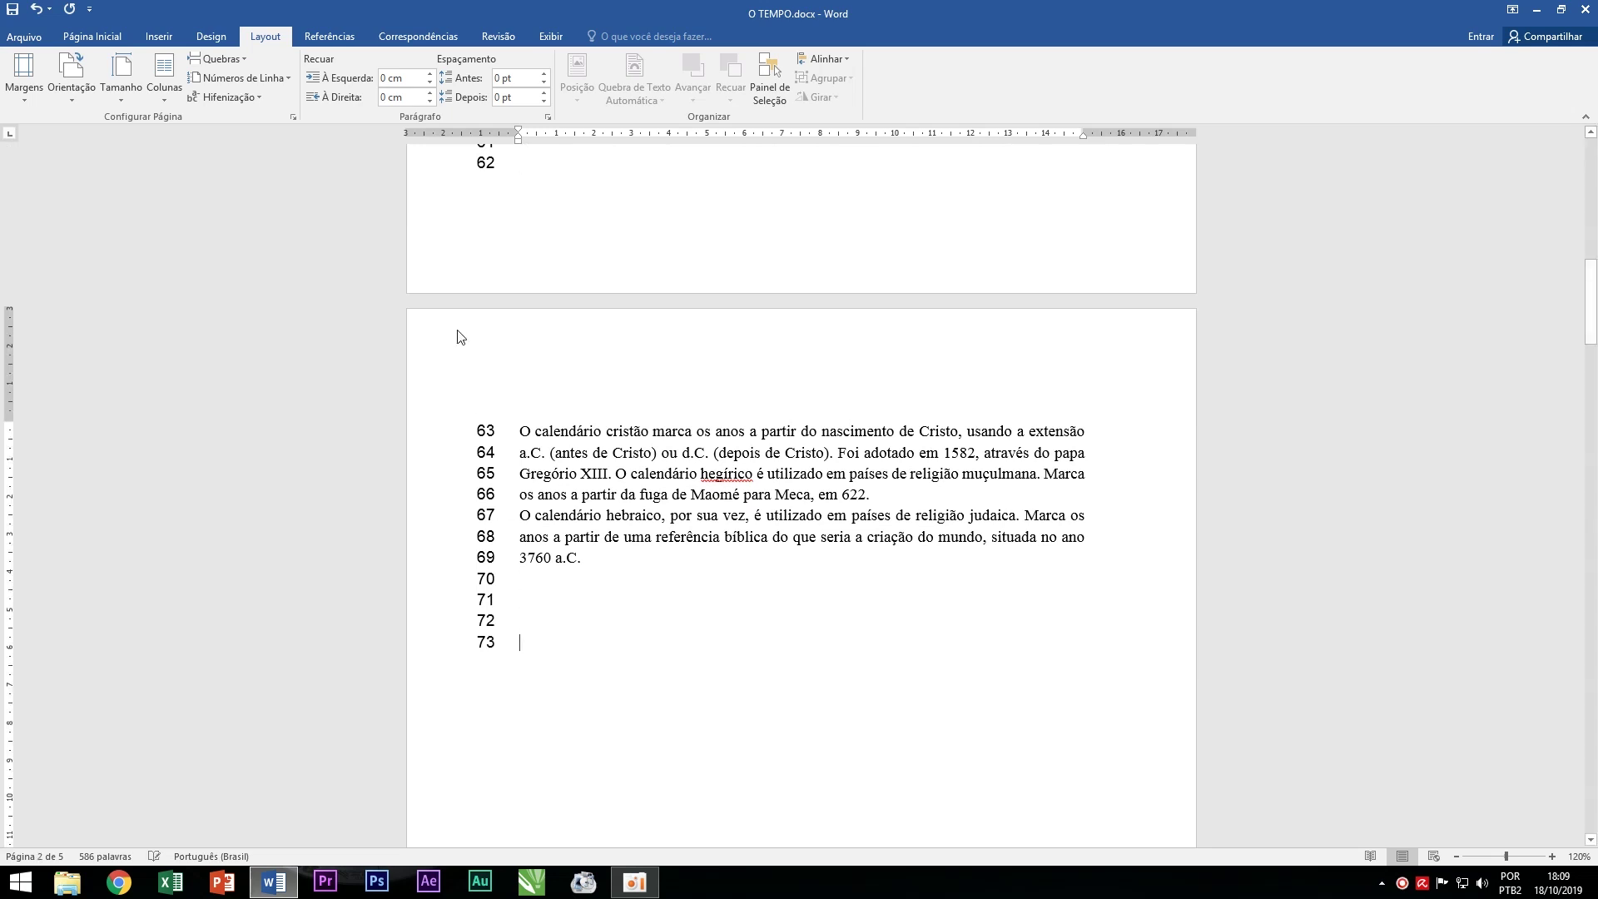
scroll(626, 544, up, 6)
scroll(627, 545, up, 7)
scroll(624, 535, up, 1)
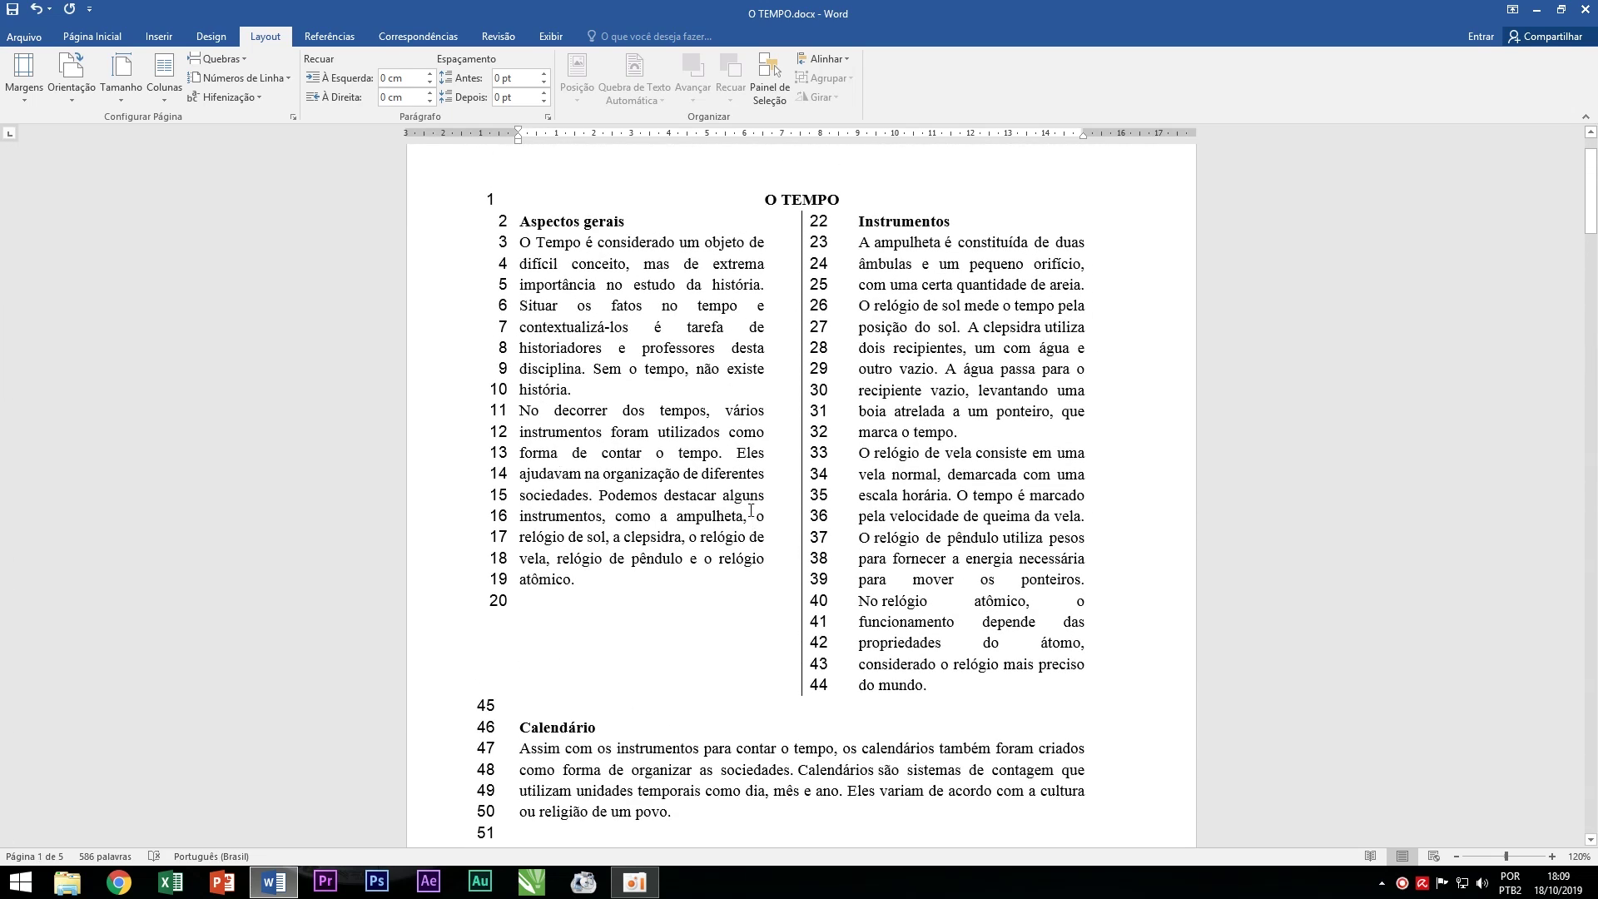
key(ctrl+a)
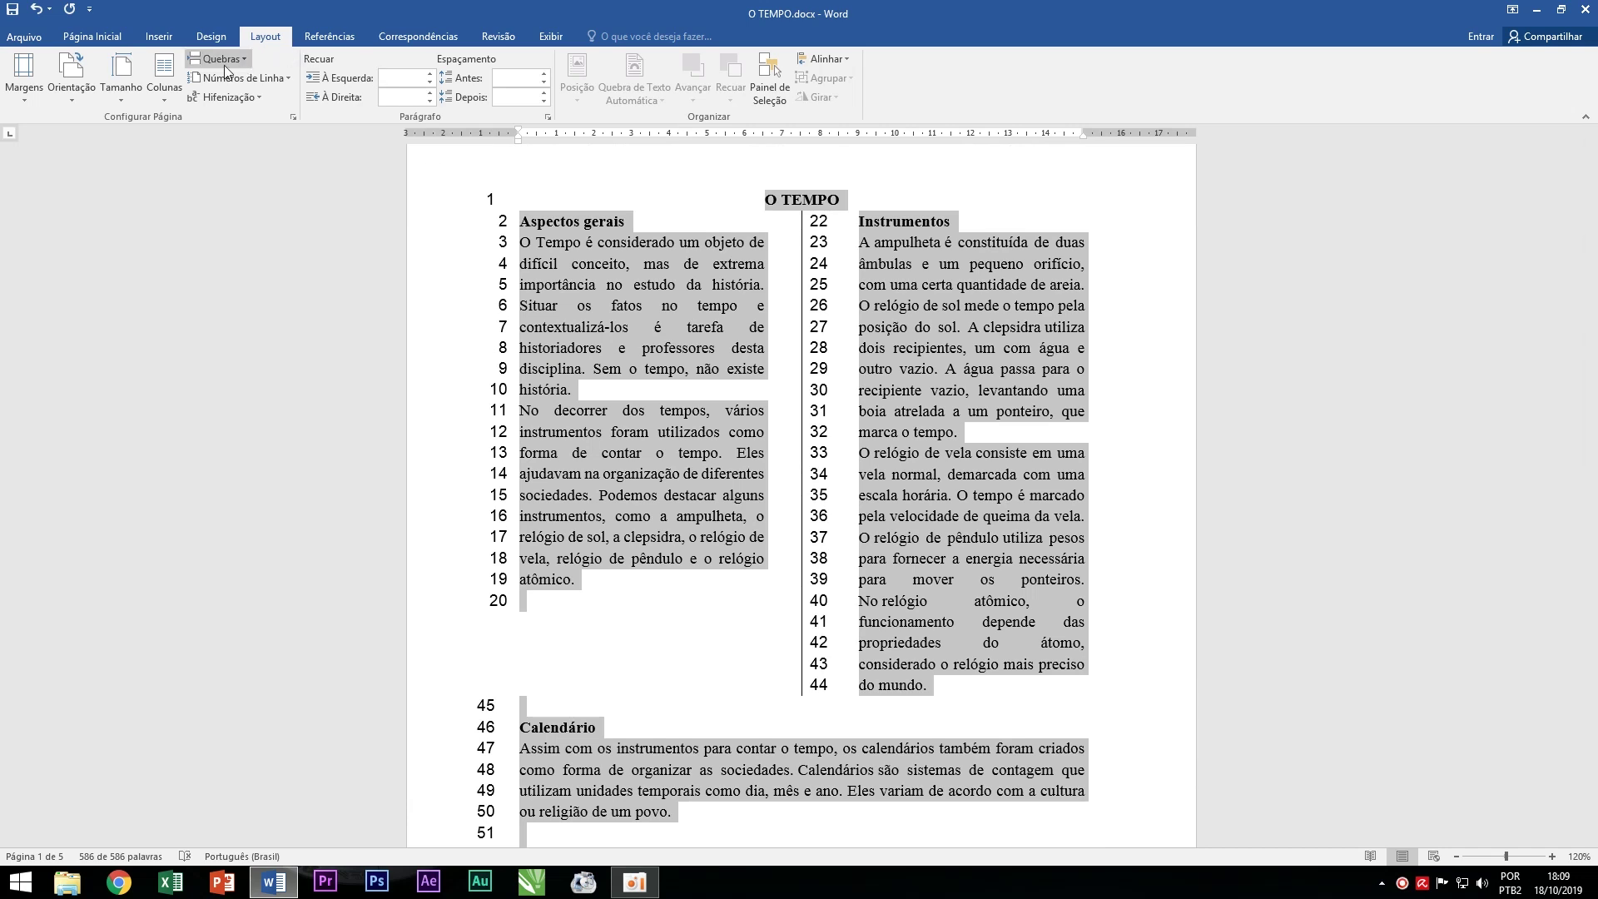
Set line numbering to None for the whole document.
click(243, 77)
click(241, 129)
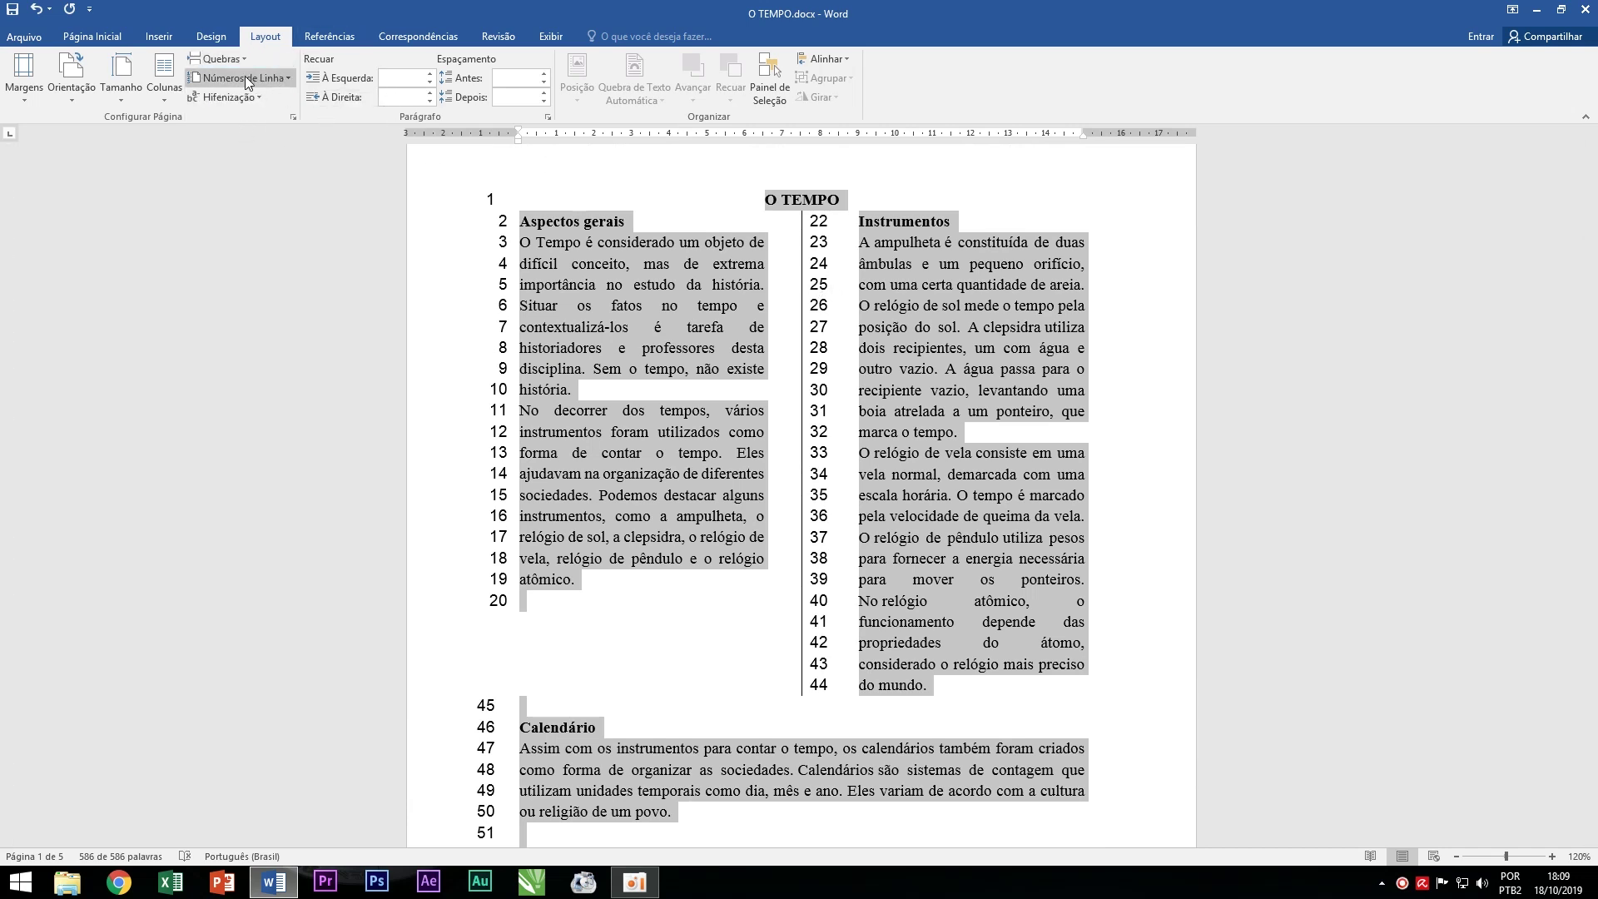
click(245, 76)
click(233, 98)
click(536, 305)
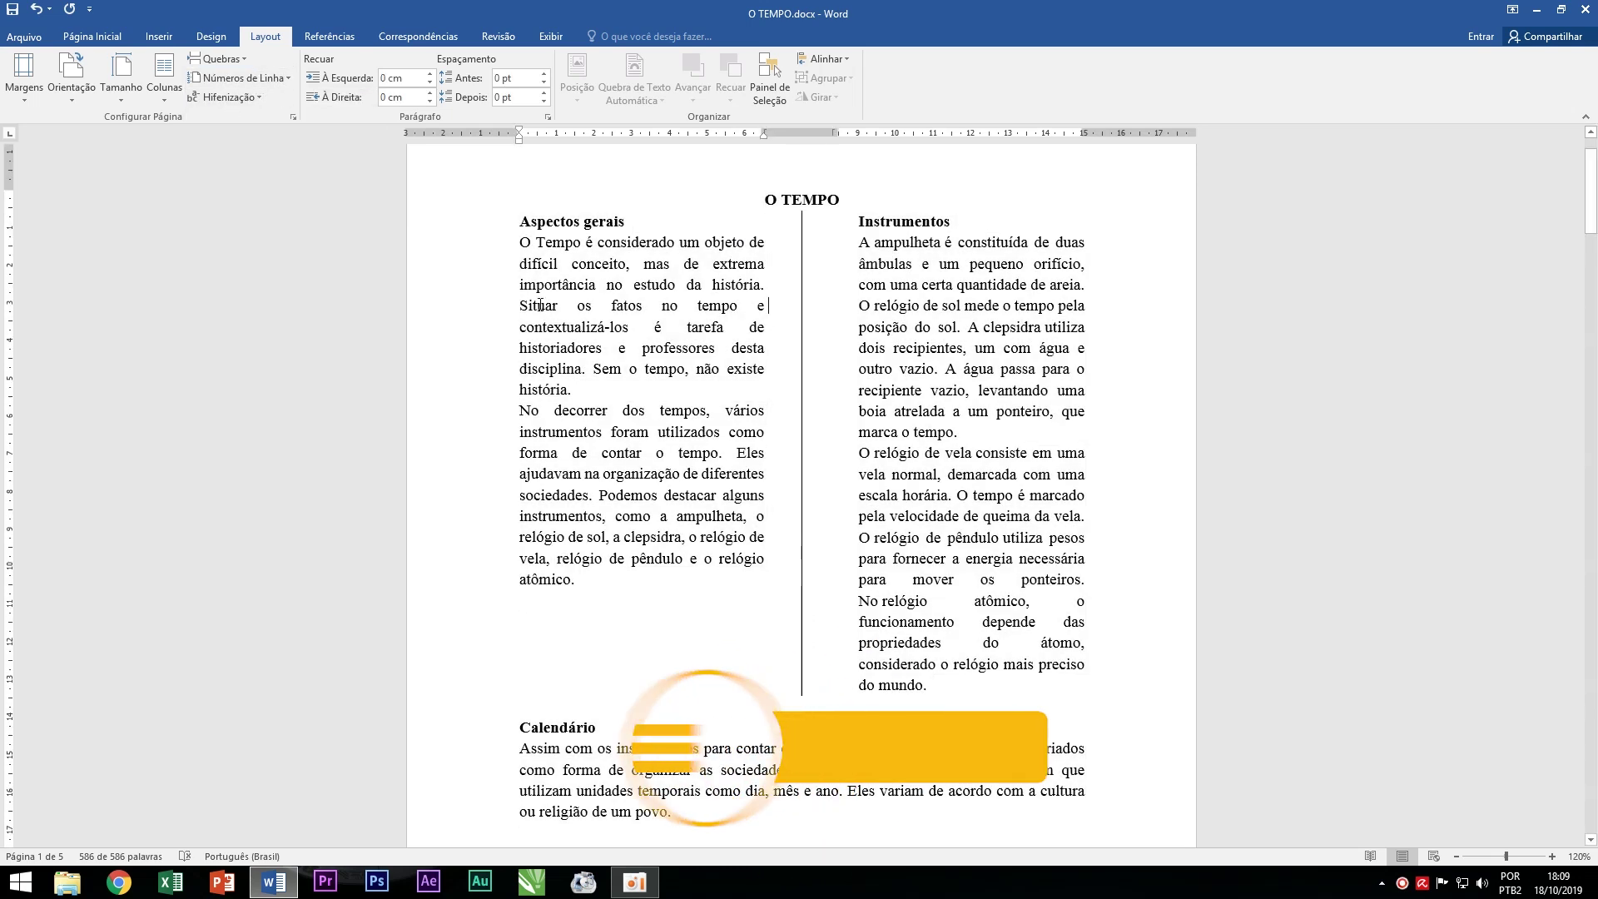
Apply Restart Each Page line numbering to the left column, then select the whole document.
drag(518, 220, 613, 666)
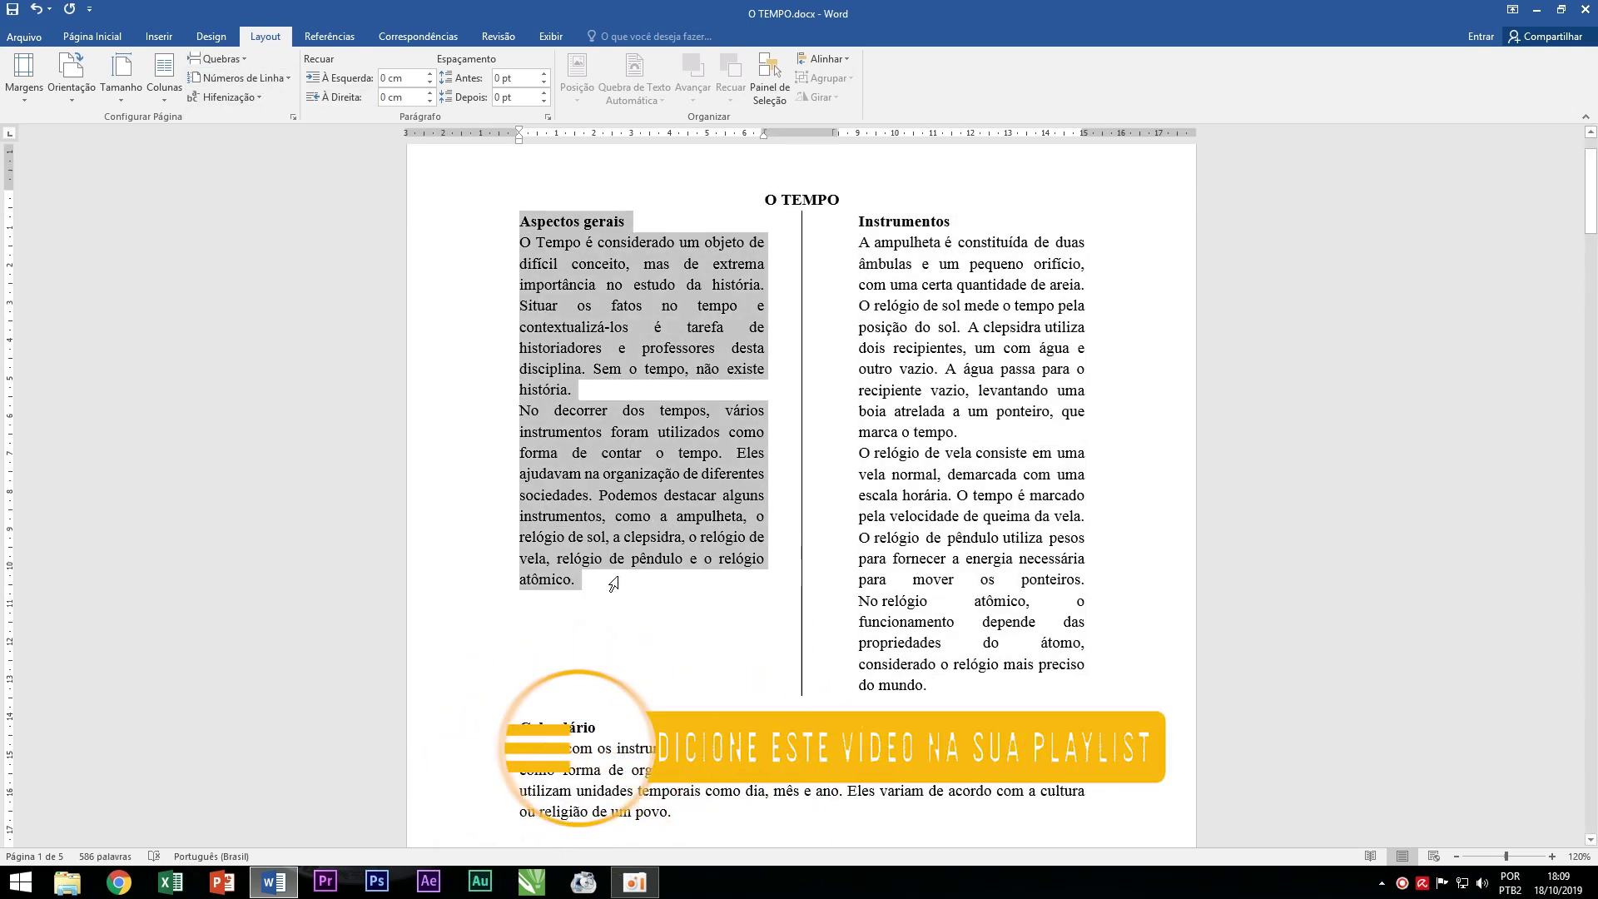
click(261, 77)
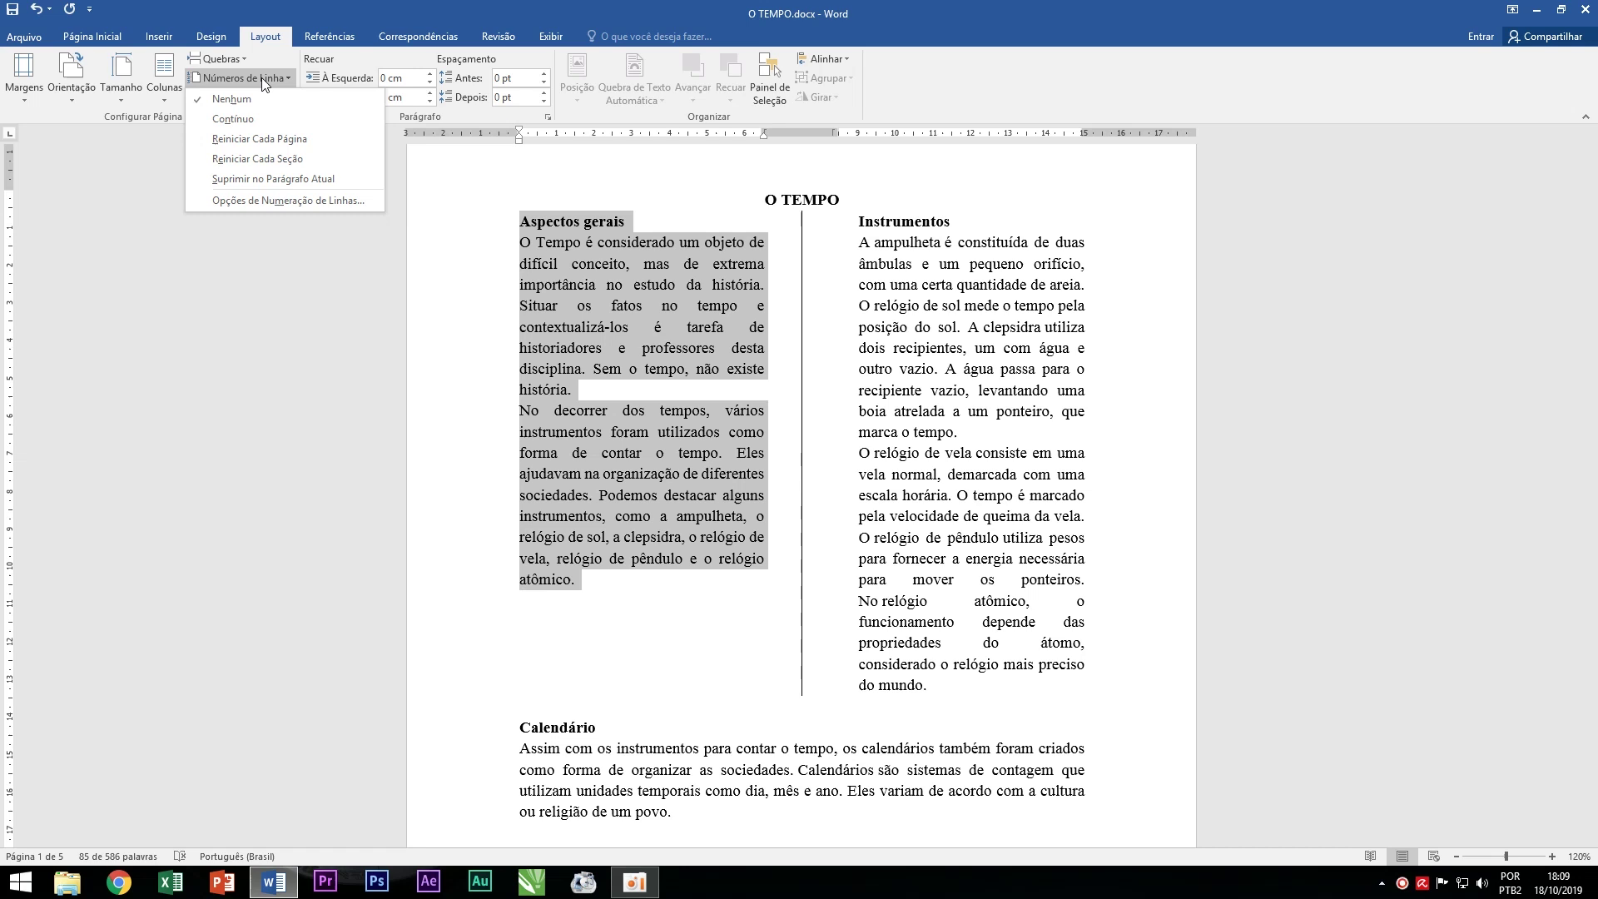
click(289, 143)
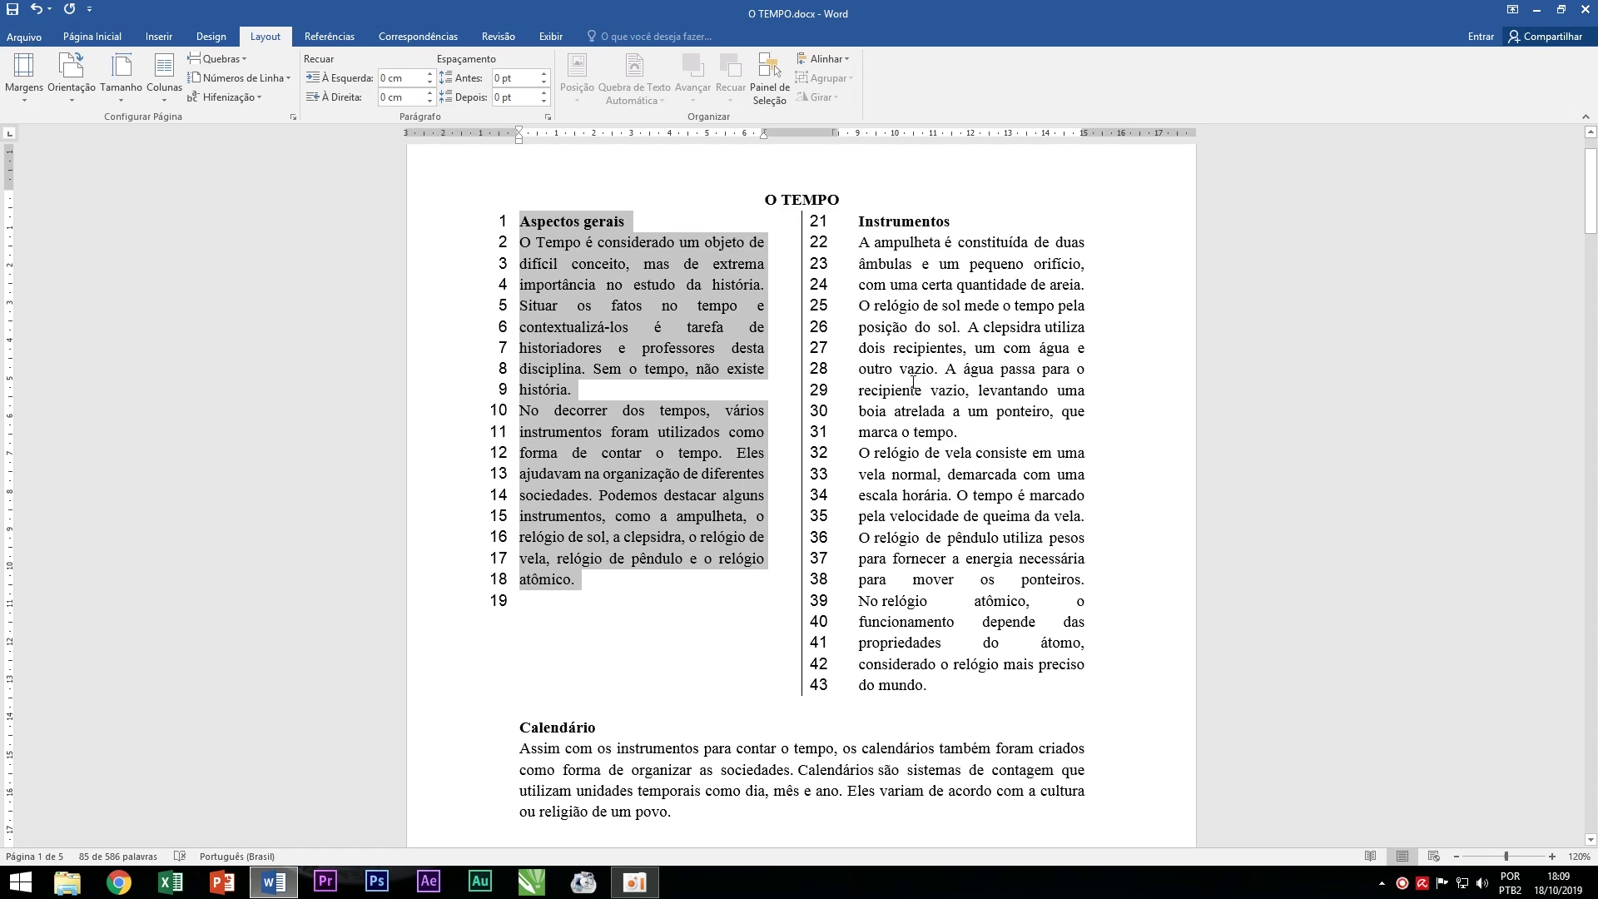
scroll(812, 384, down, 4)
scroll(812, 384, down, 1)
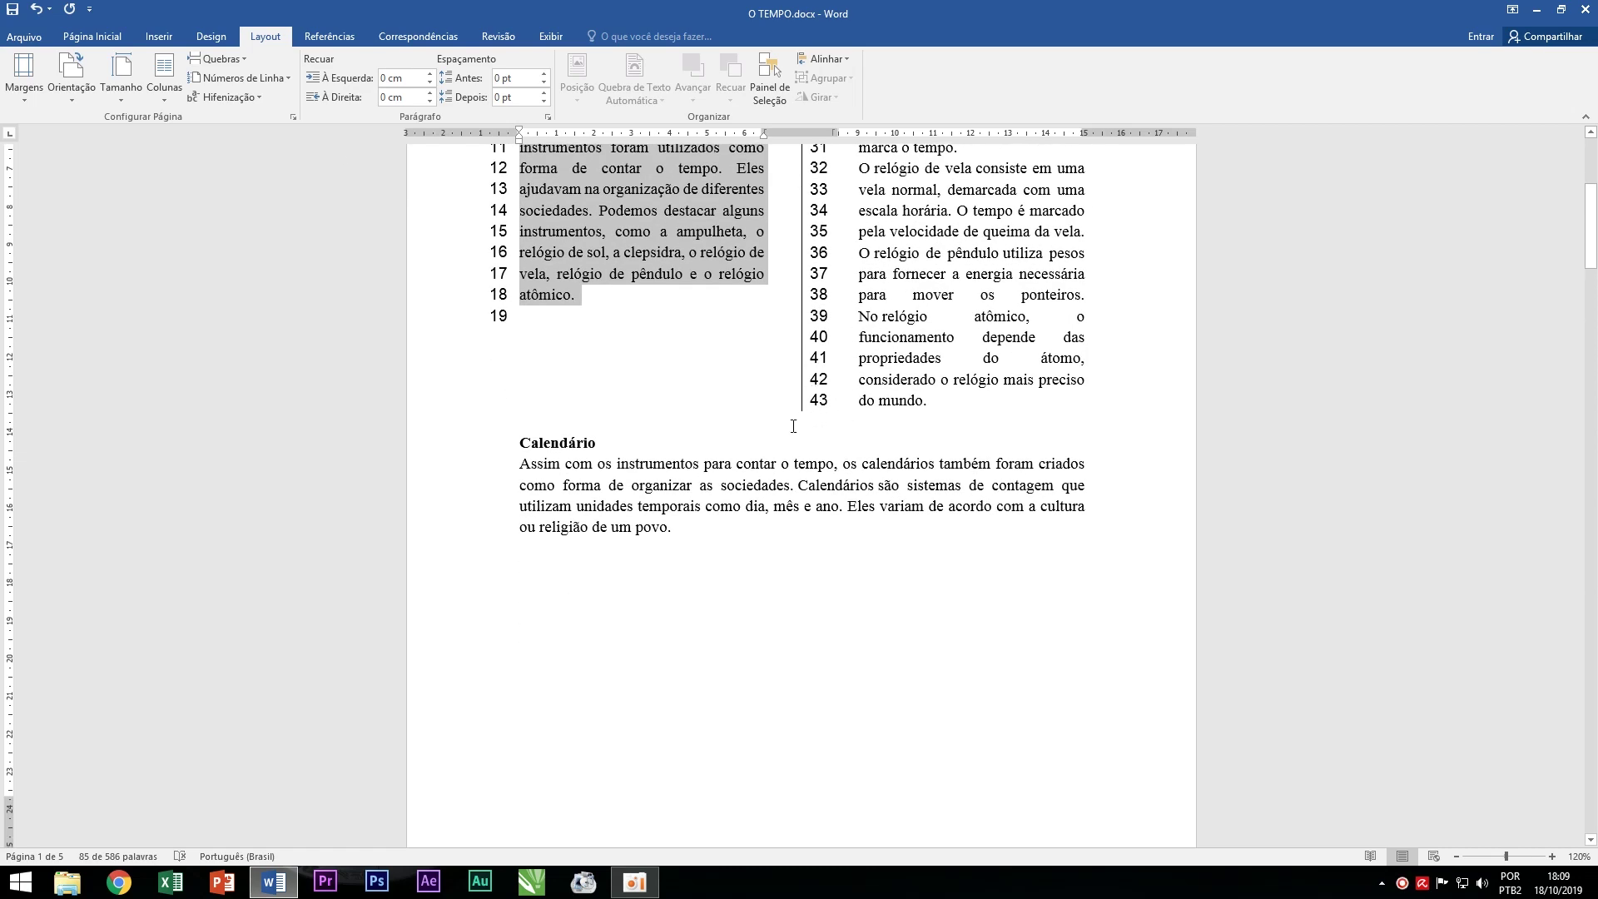
scroll(749, 408, down, 3)
scroll(616, 378, down, 3)
scroll(624, 407, up, 1)
scroll(632, 435, up, 4)
key(ctrl+a)
click(243, 77)
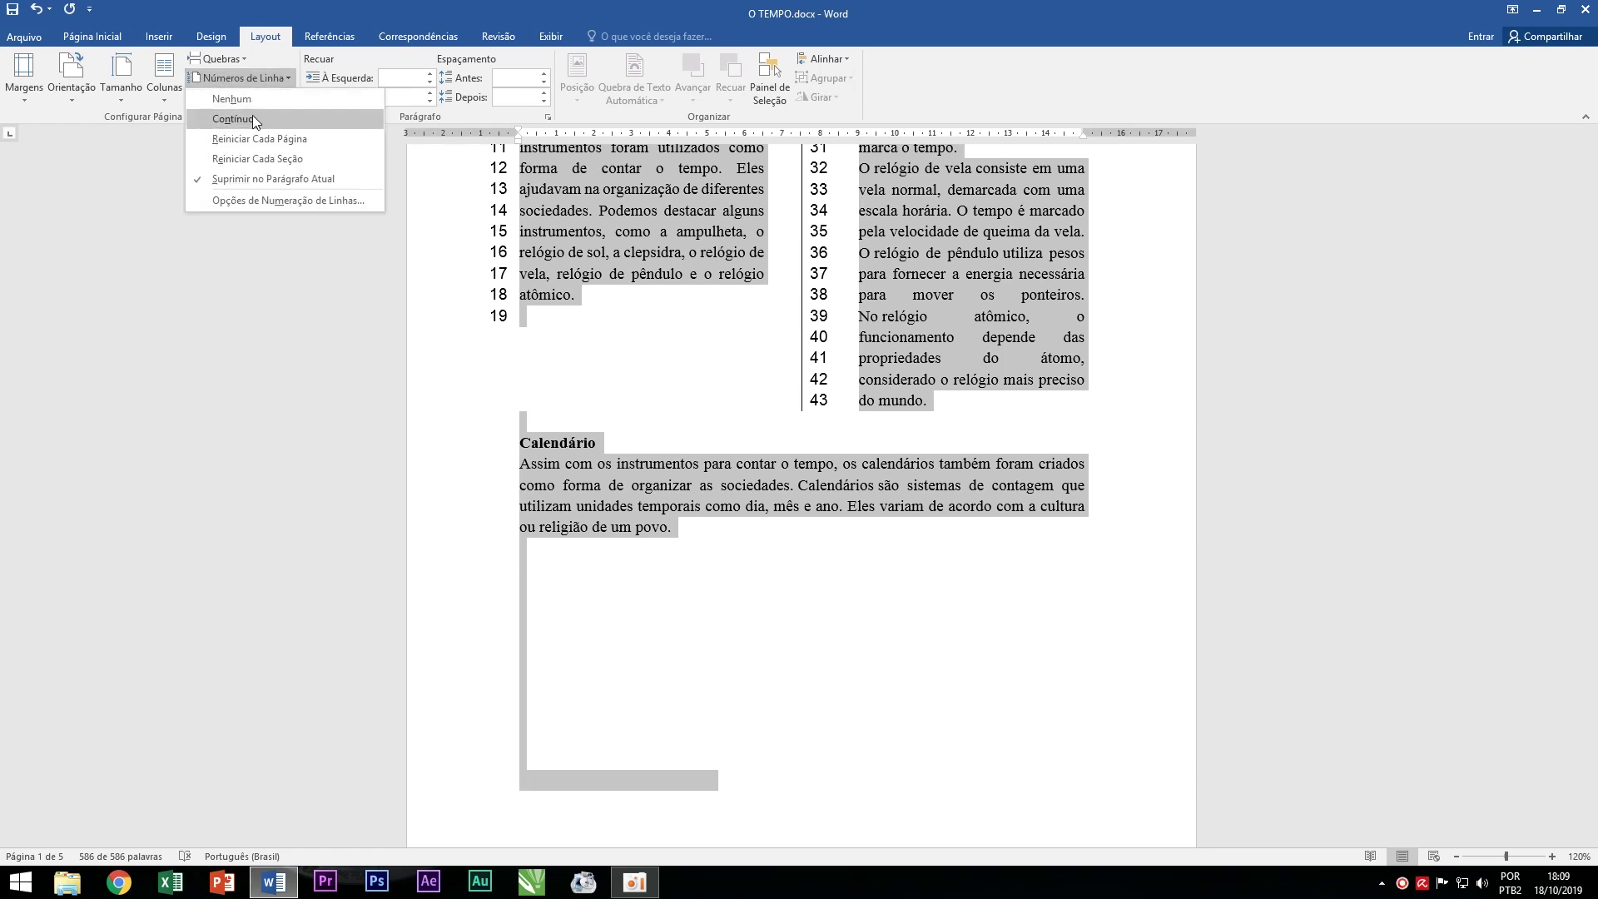
Apply Restart Each Page line numbering to the whole document and review every page.
click(259, 140)
scroll(845, 549, down, 3)
scroll(450, 438, down, 1)
scroll(533, 433, down, 5)
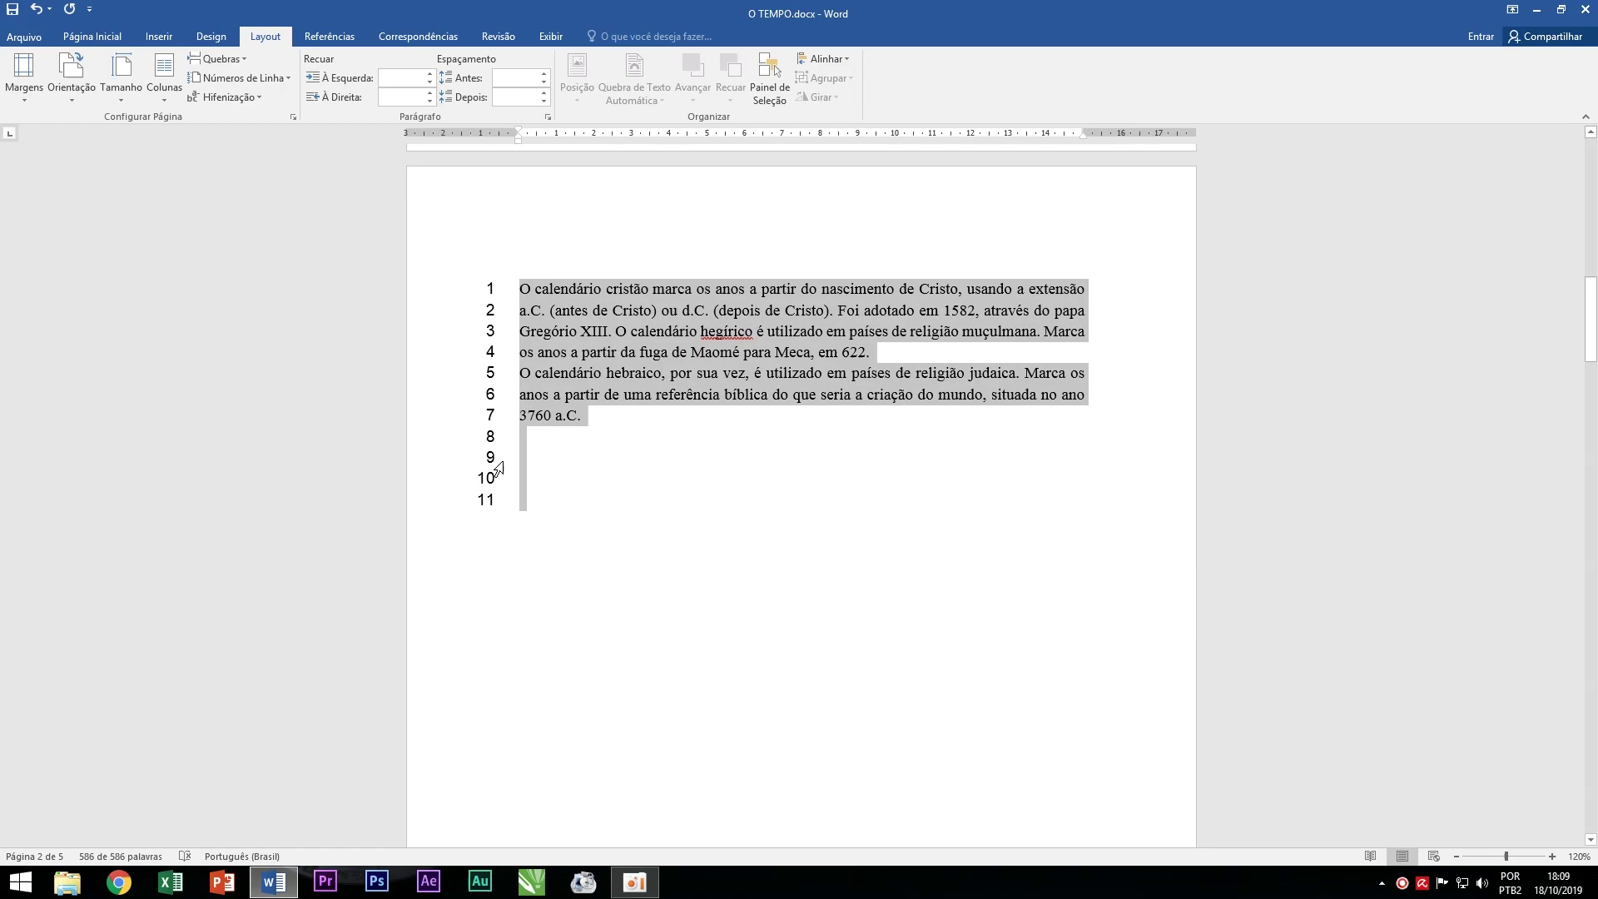
scroll(517, 400, down, 4)
scroll(514, 483, down, 5)
scroll(512, 487, down, 4)
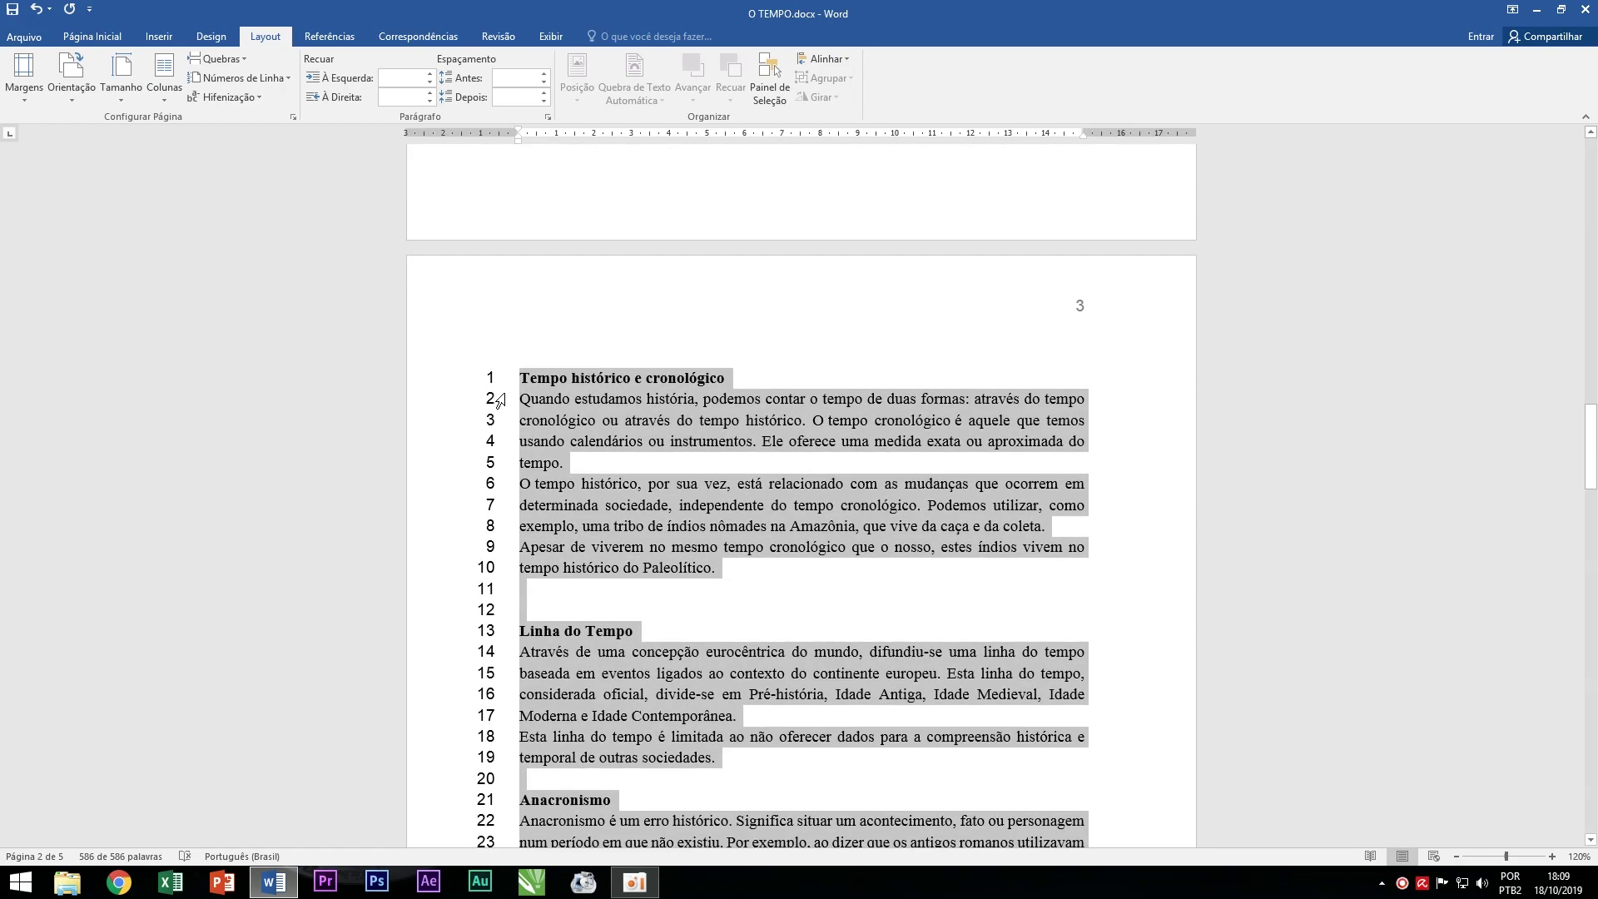
scroll(499, 400, down, 4)
scroll(508, 432, down, 4)
scroll(513, 458, down, 3)
scroll(681, 520, down, 1)
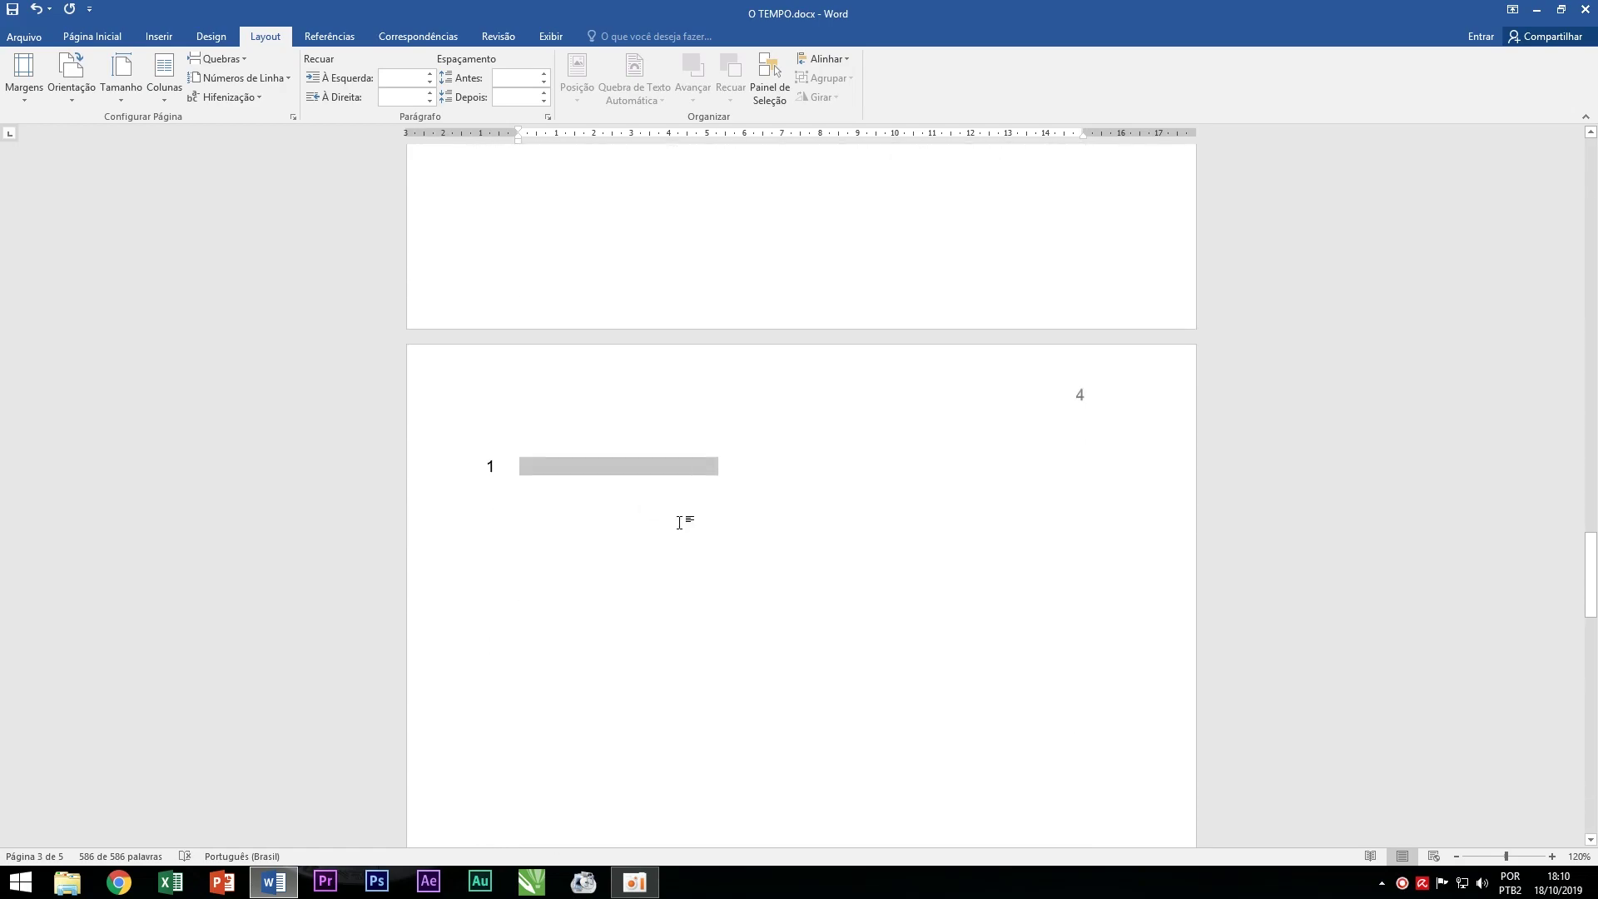
scroll(456, 395, up, 4)
scroll(496, 419, up, 4)
scroll(516, 428, up, 4)
scroll(545, 438, up, 4)
scroll(564, 445, up, 5)
scroll(578, 455, up, 4)
scroll(583, 454, up, 6)
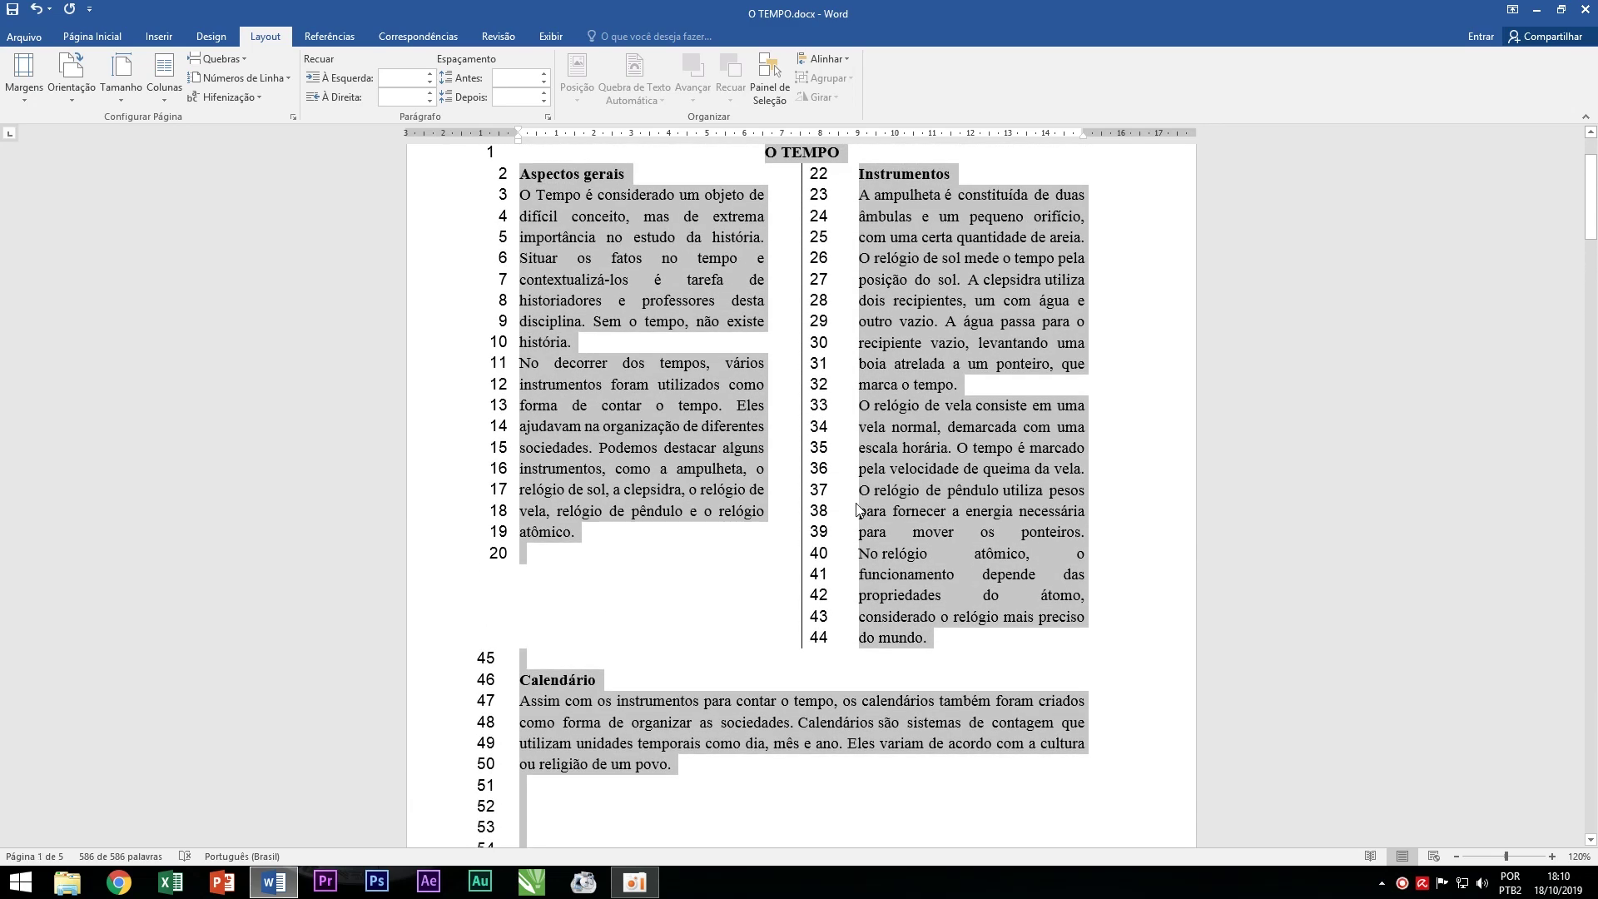
click(270, 80)
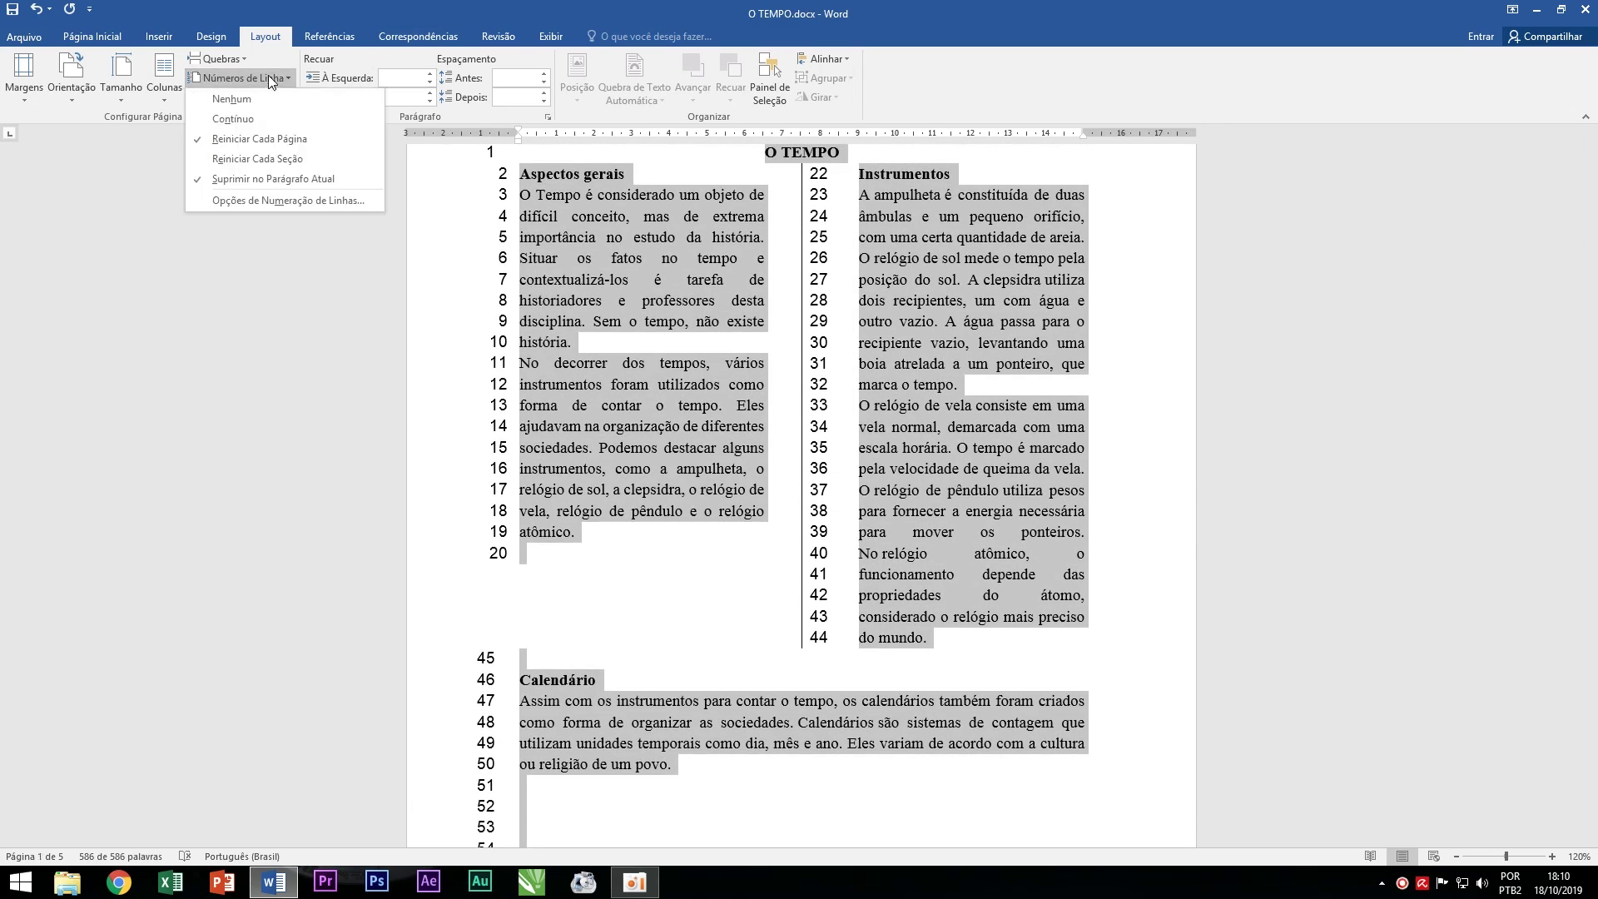
Switch line numbering to Restart Each Section and check the counts through the document.
click(288, 158)
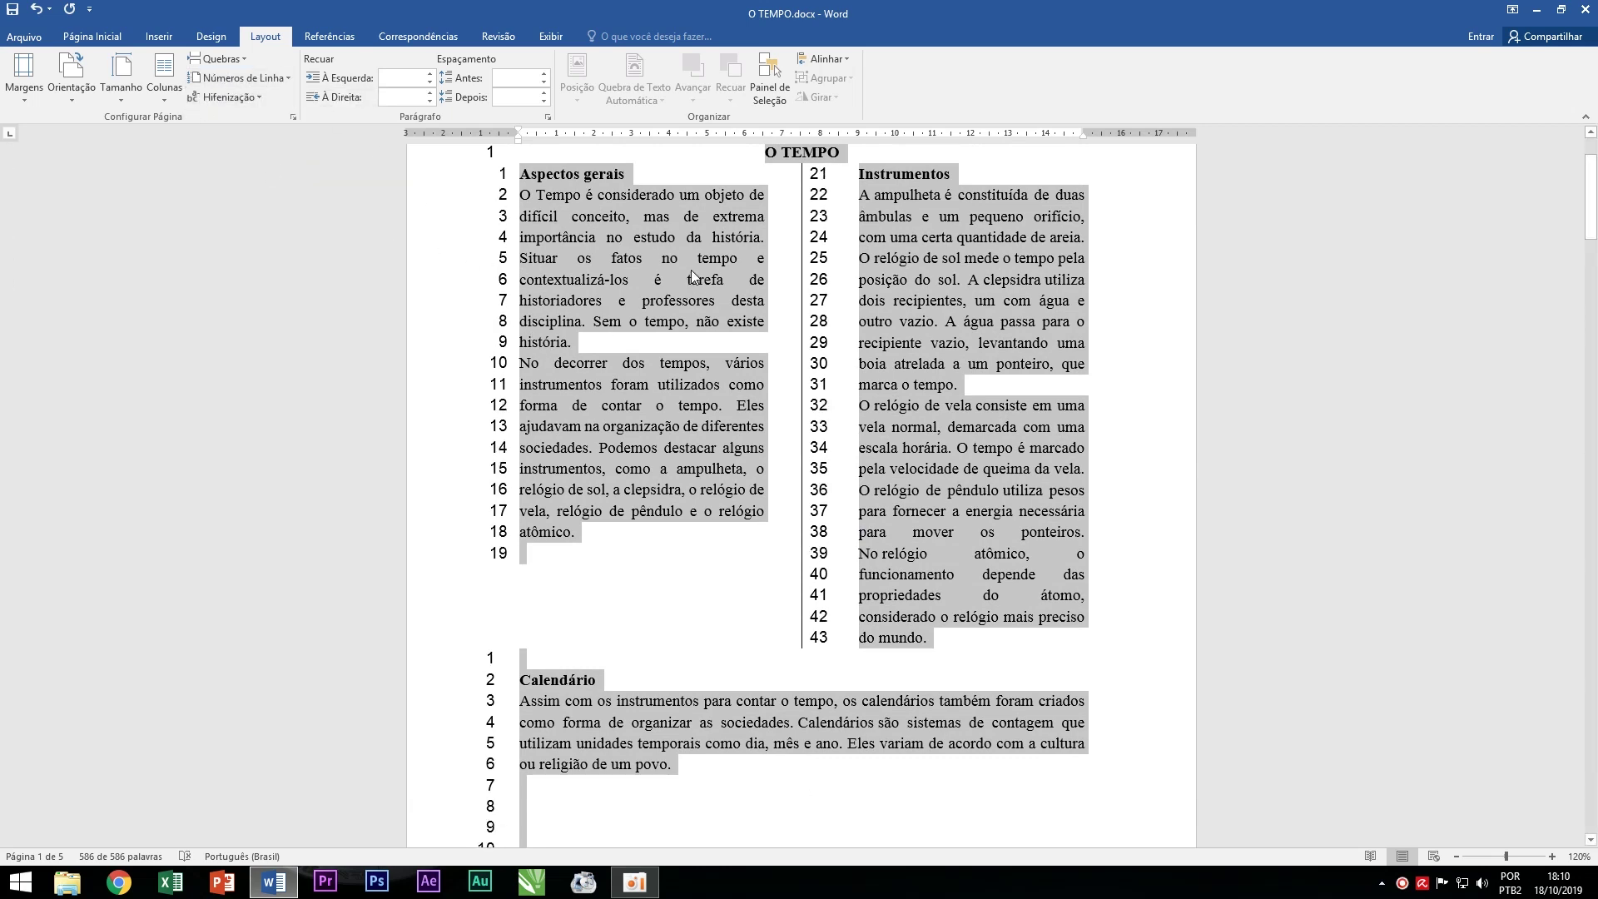
scroll(832, 541, down, 5)
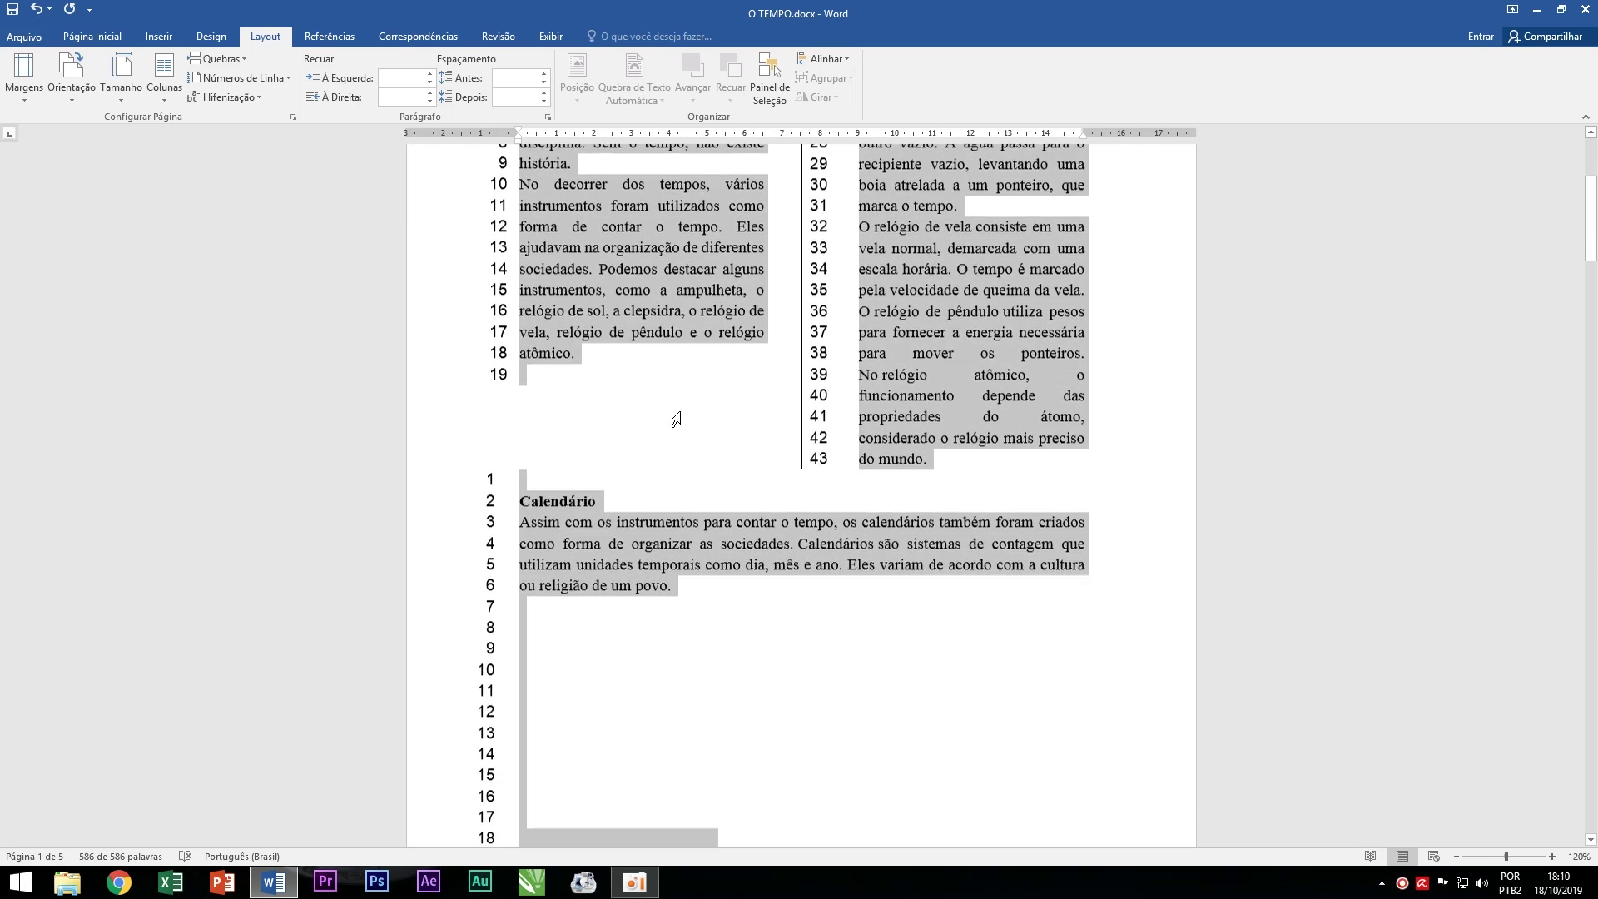
scroll(583, 566, down, 5)
scroll(595, 498, down, 4)
scroll(571, 439, down, 5)
scroll(560, 438, down, 2)
scroll(546, 589, down, 4)
scroll(546, 589, down, 1)
scroll(499, 524, down, 5)
scroll(499, 526, down, 5)
scroll(567, 578, up, 4)
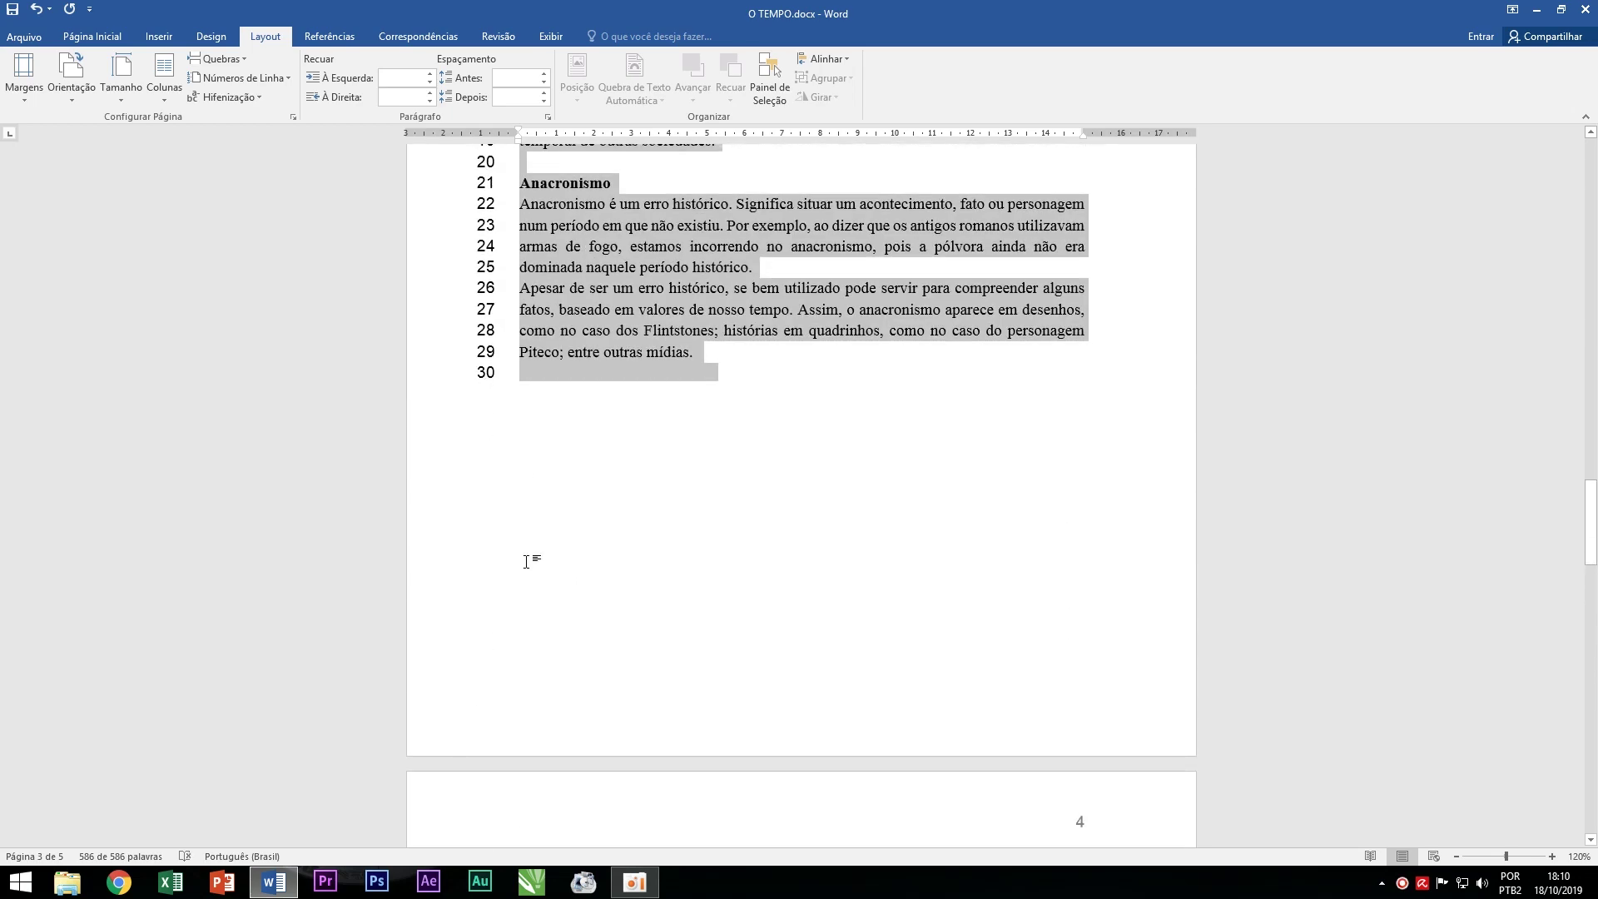
scroll(499, 428, down, 5)
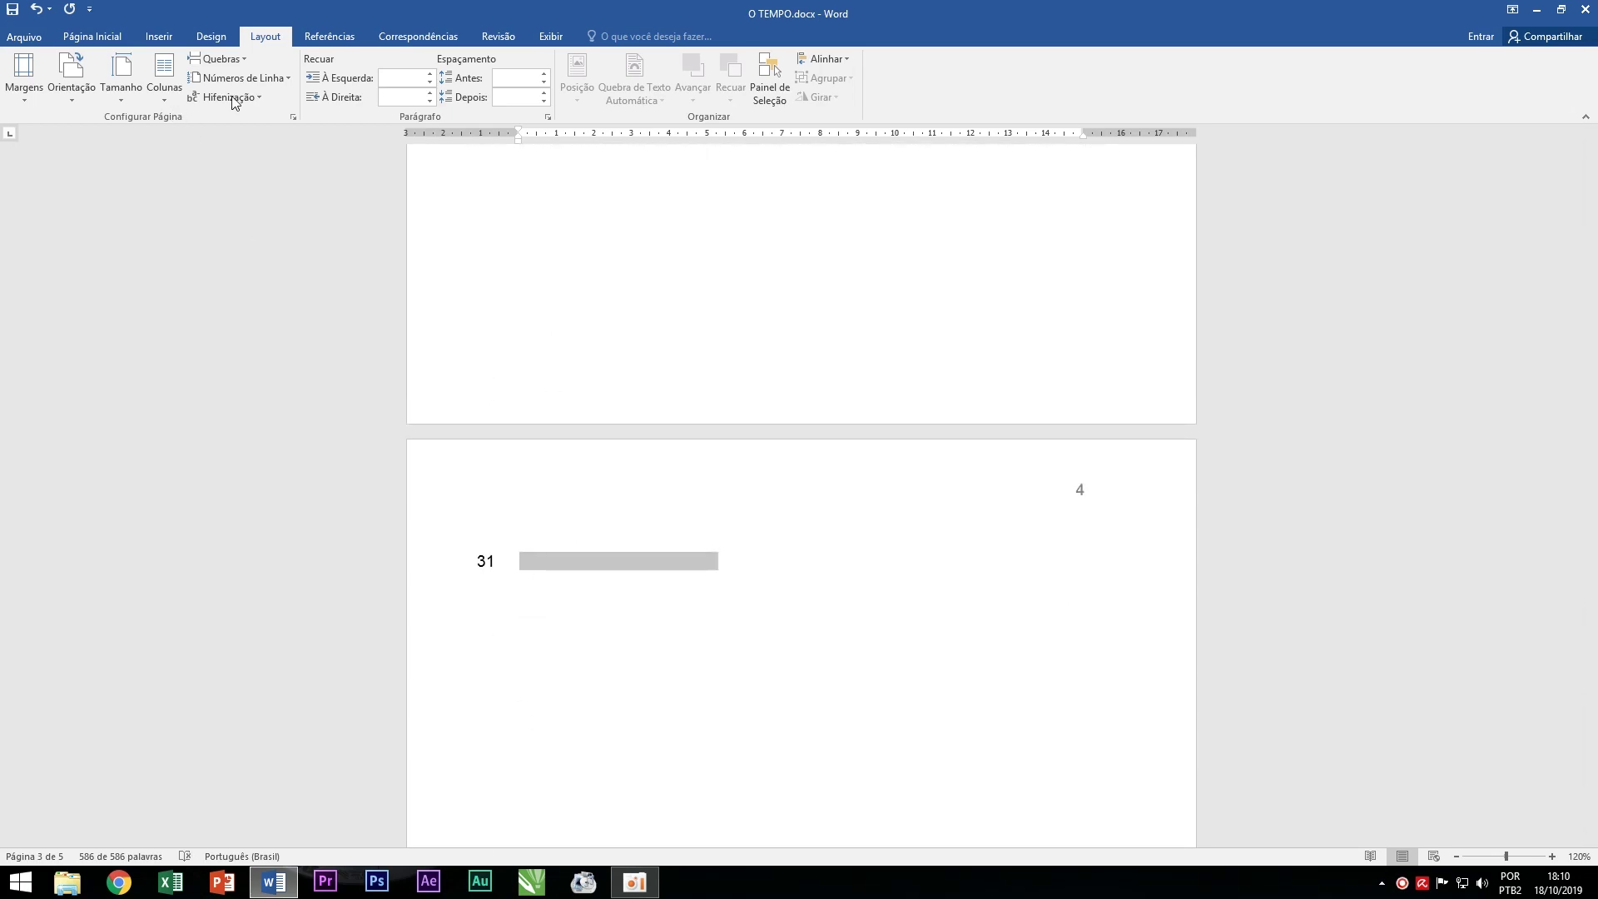
click(241, 78)
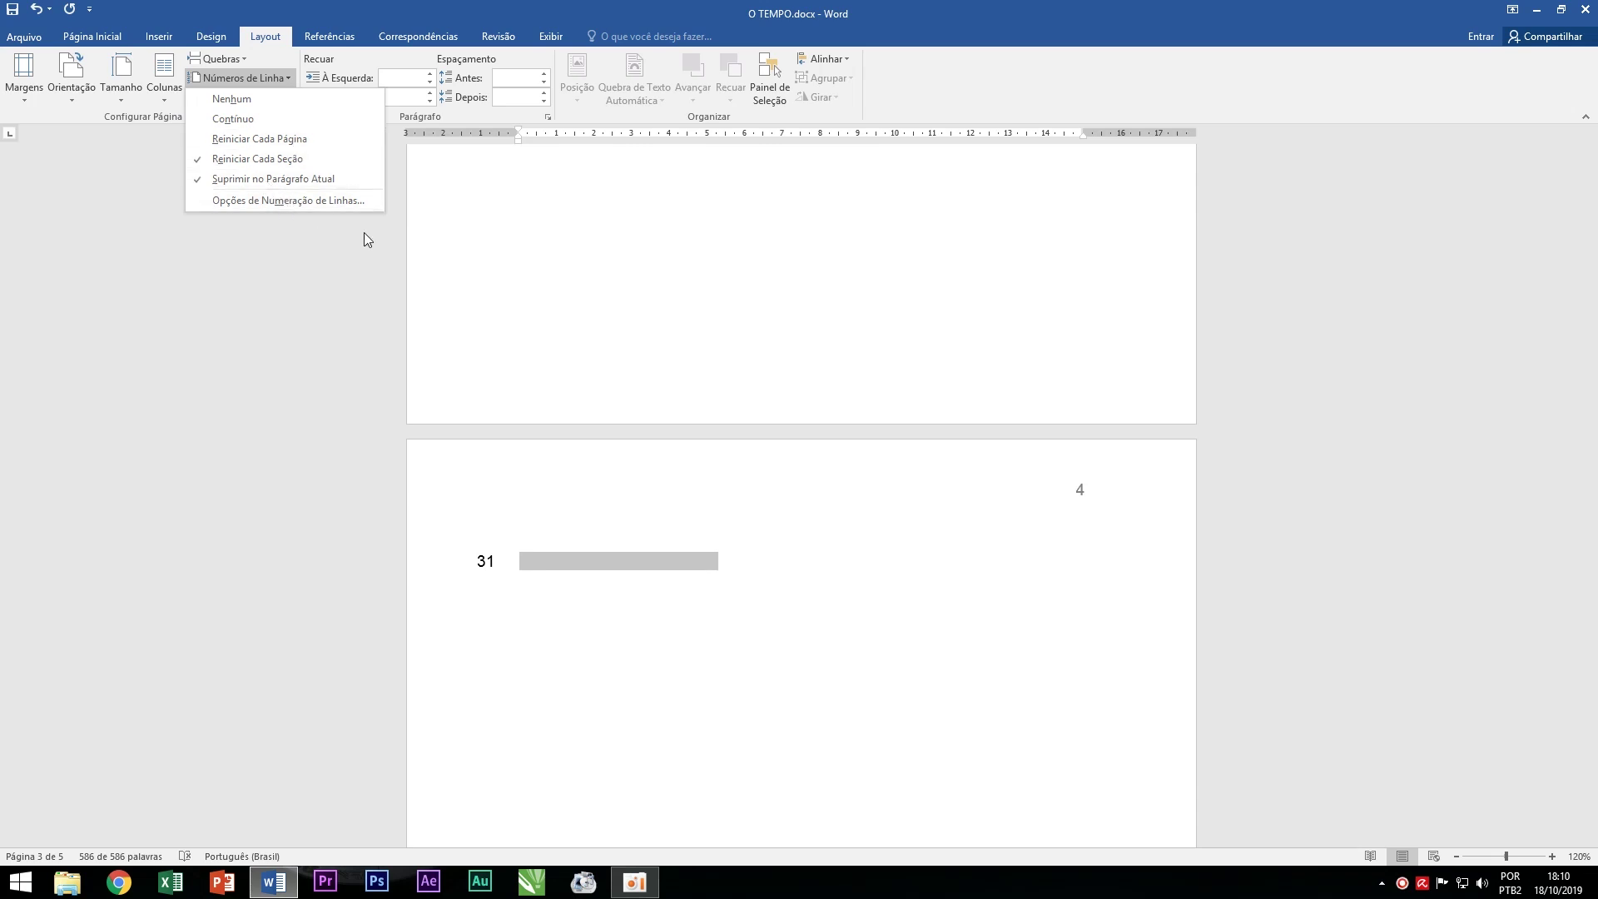
click(277, 179)
scroll(732, 599, up, 10)
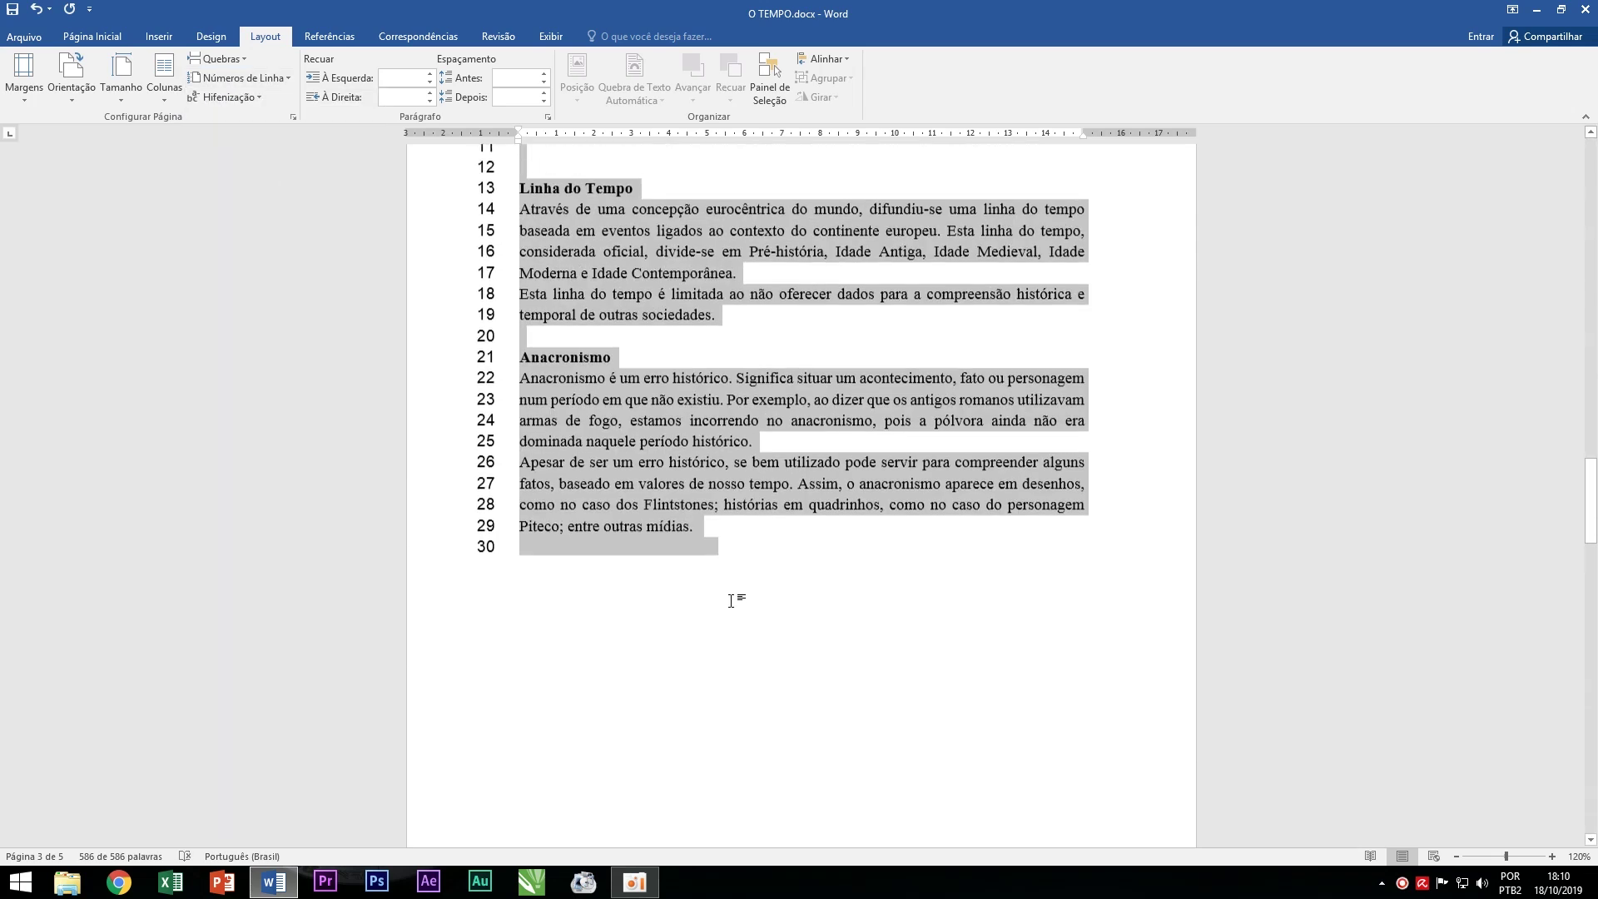
Suppress line numbers for the O tempo histórico and Apesar de viverem paragraphs (lines 6–10).
click(499, 573)
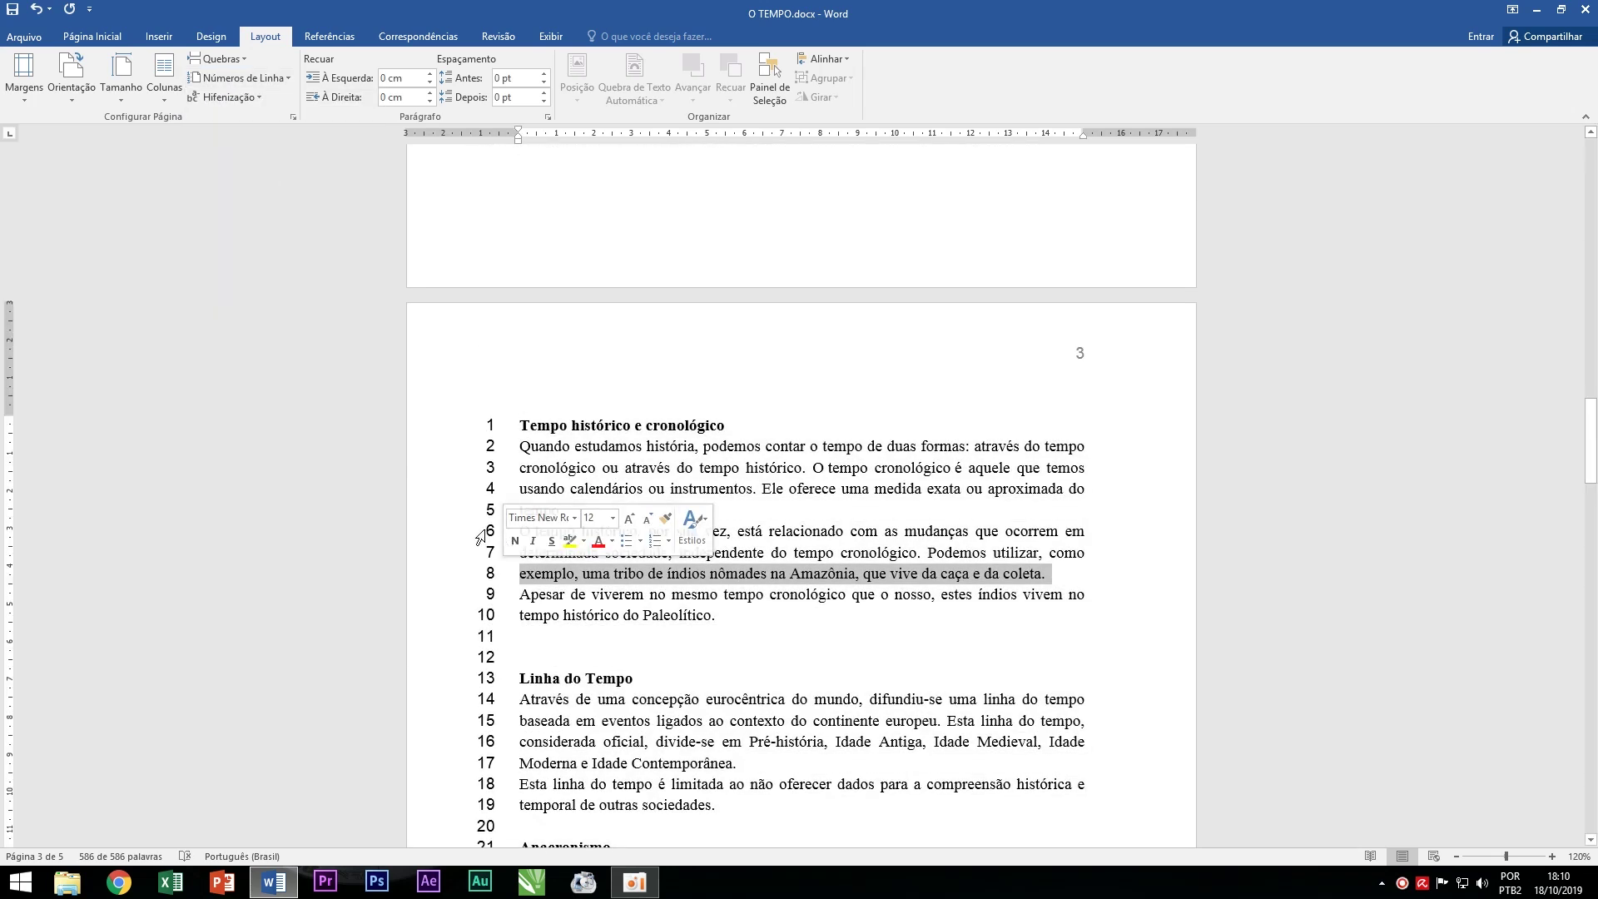
click(502, 541)
drag(505, 543, 513, 614)
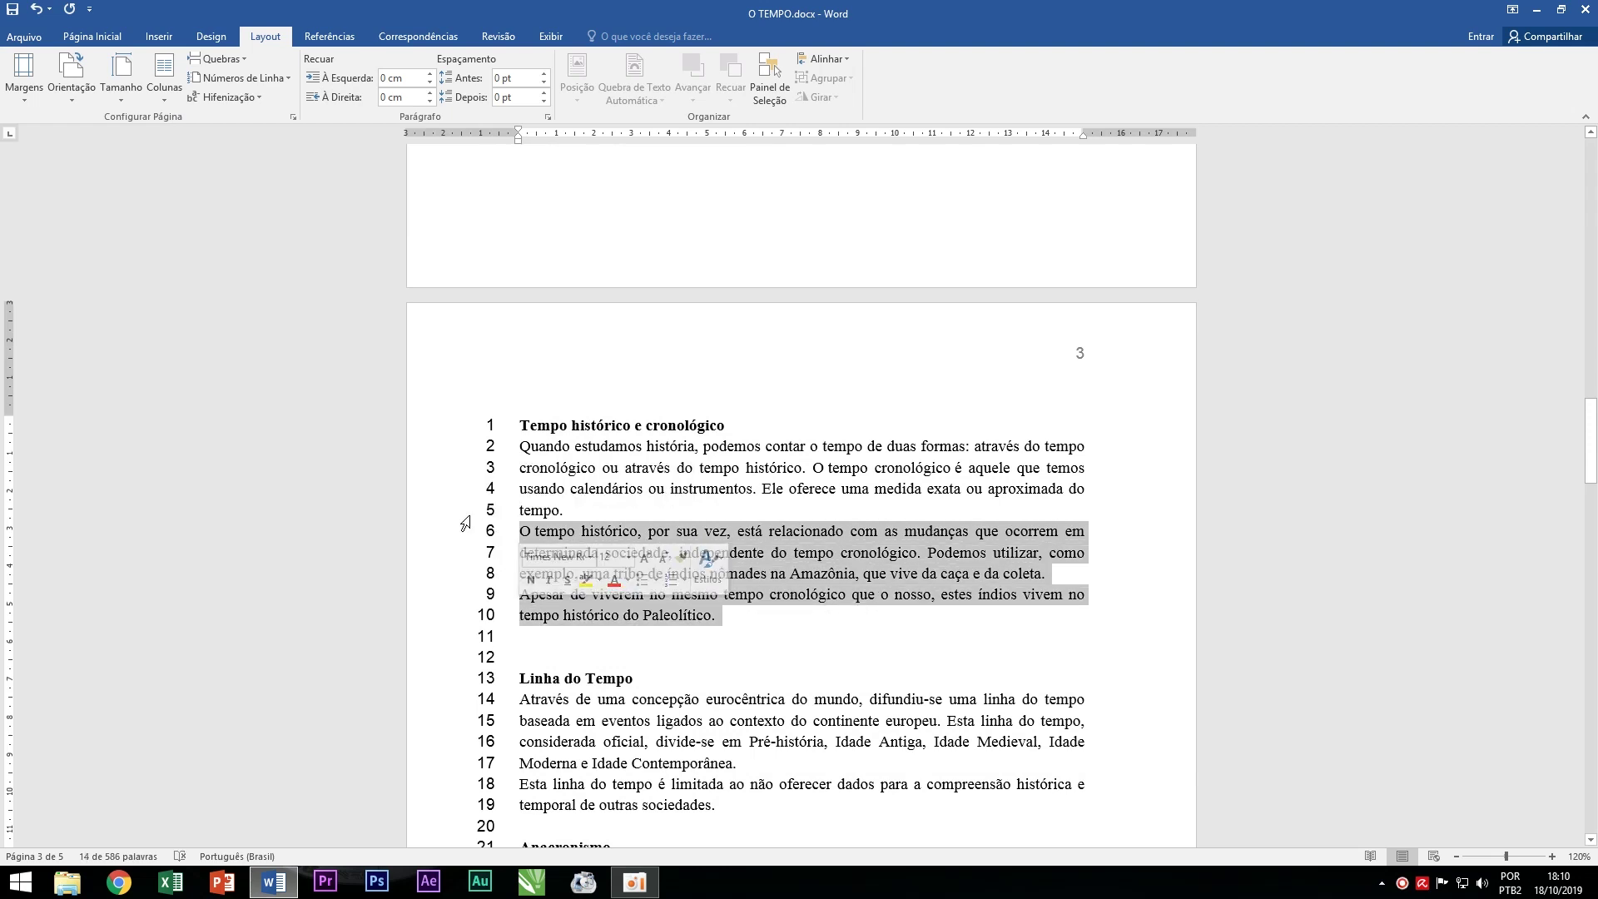
click(243, 81)
click(246, 162)
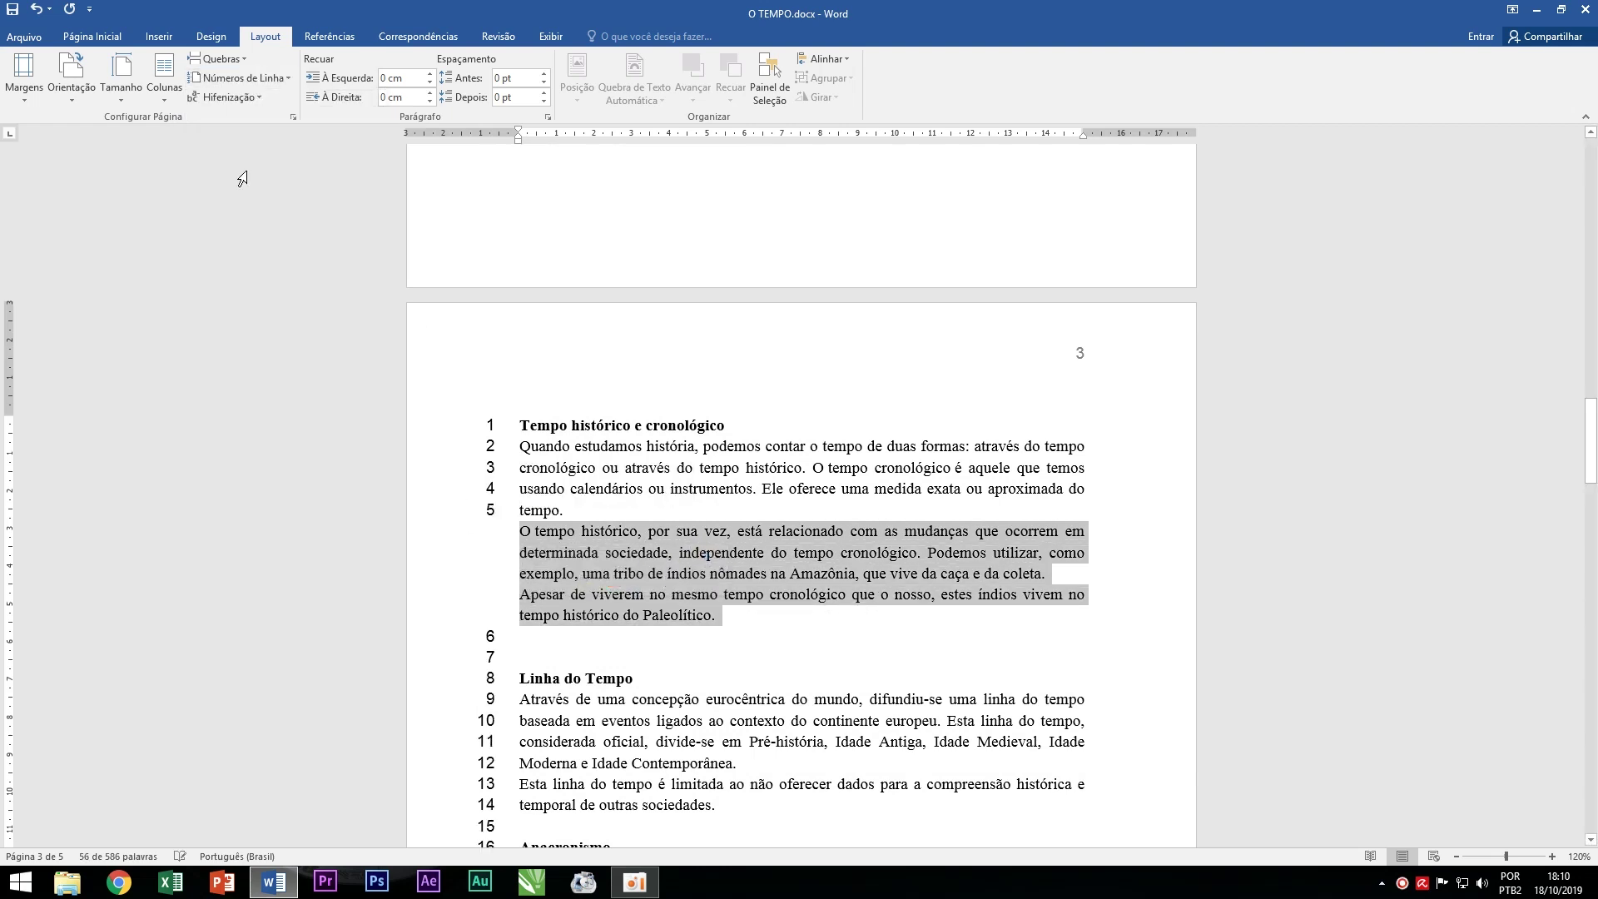
click(238, 81)
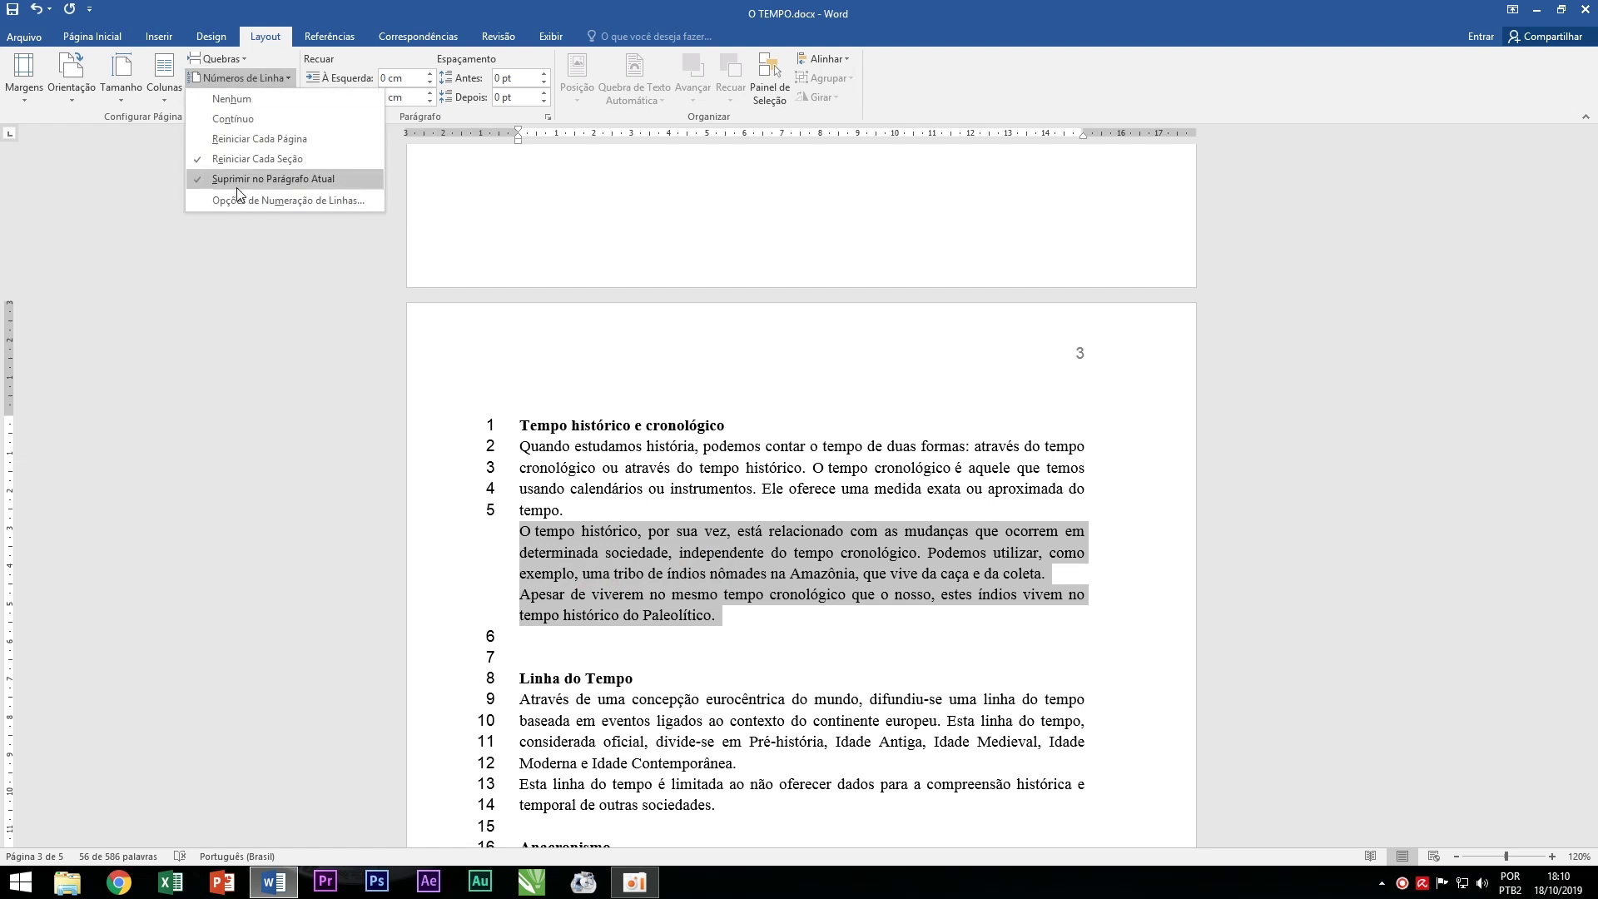
click(526, 553)
Remove the line number from the heading Tempo histórico e cronológico.
click(504, 541)
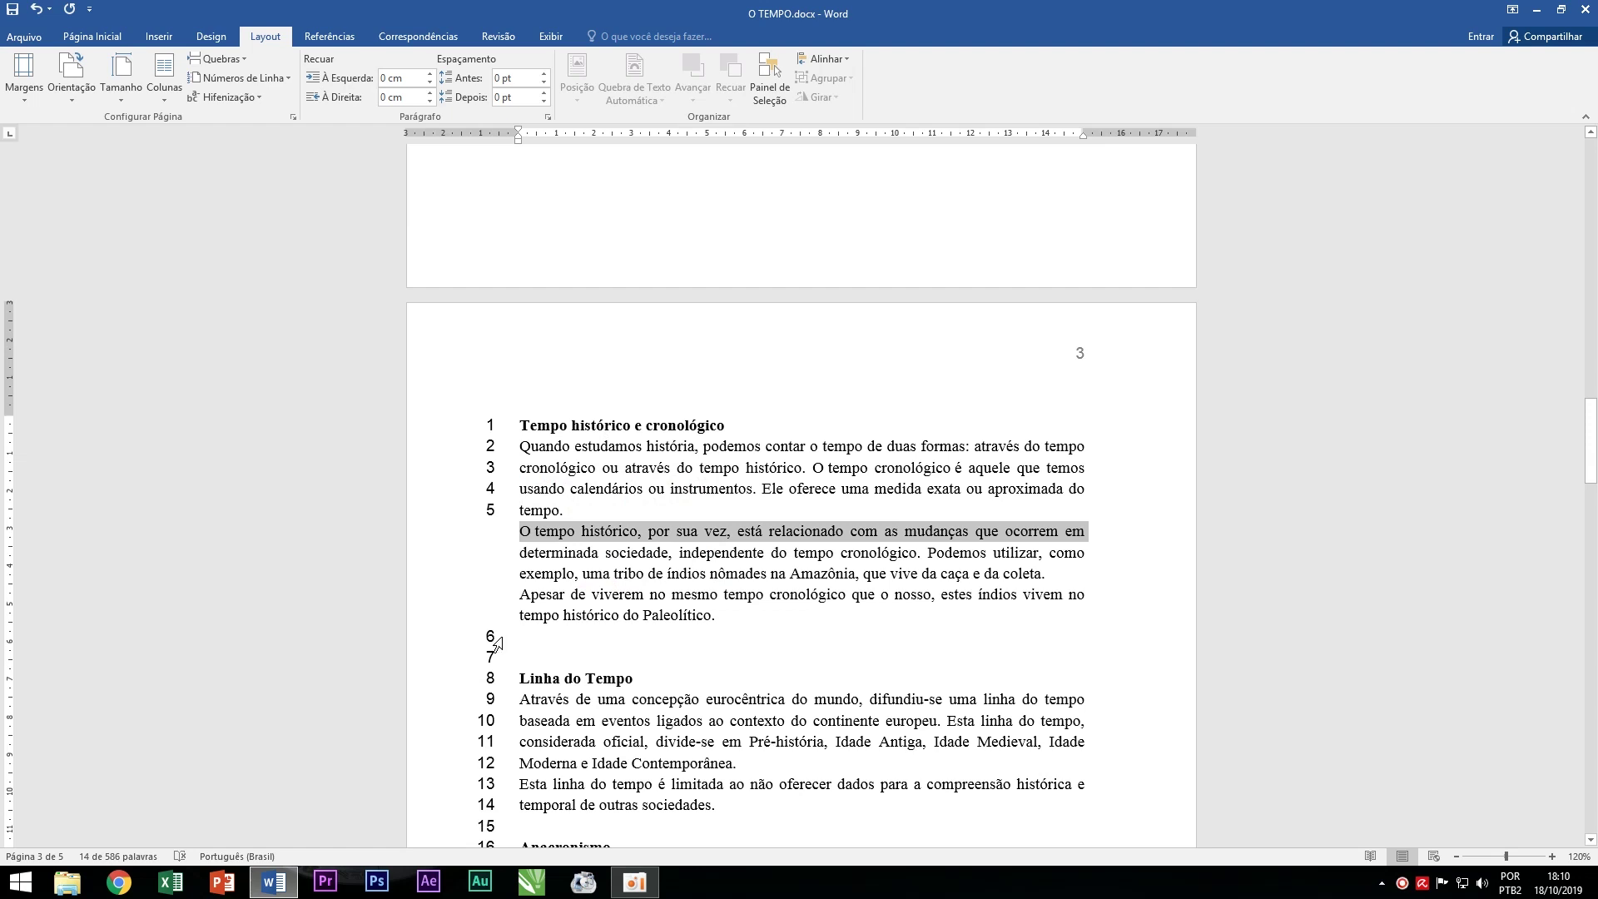
click(516, 425)
click(260, 77)
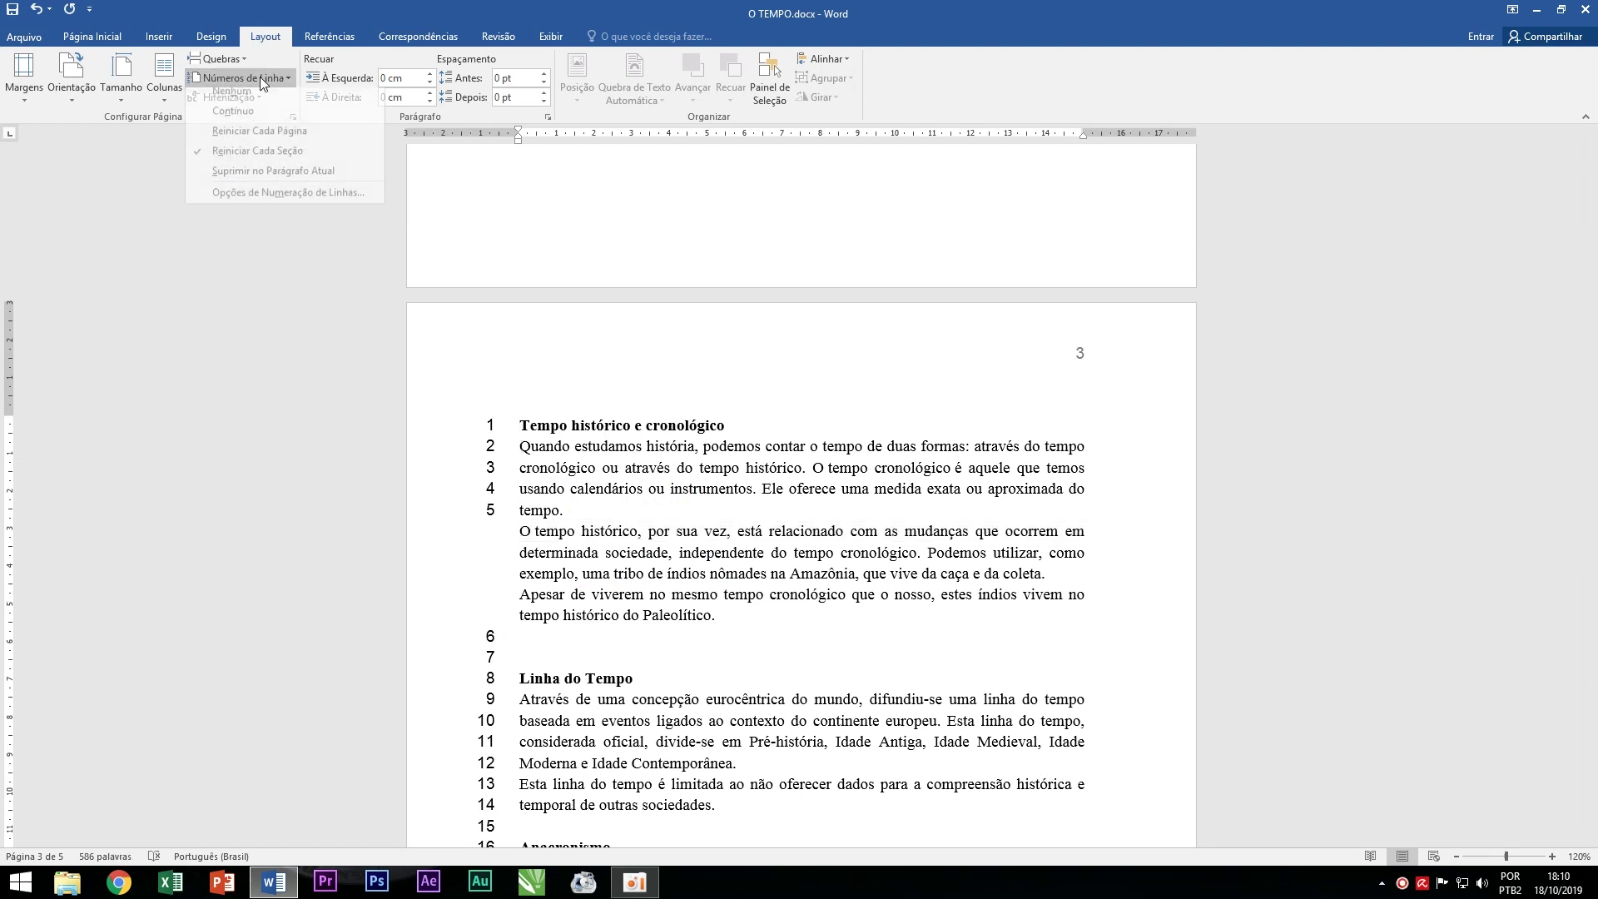
click(258, 178)
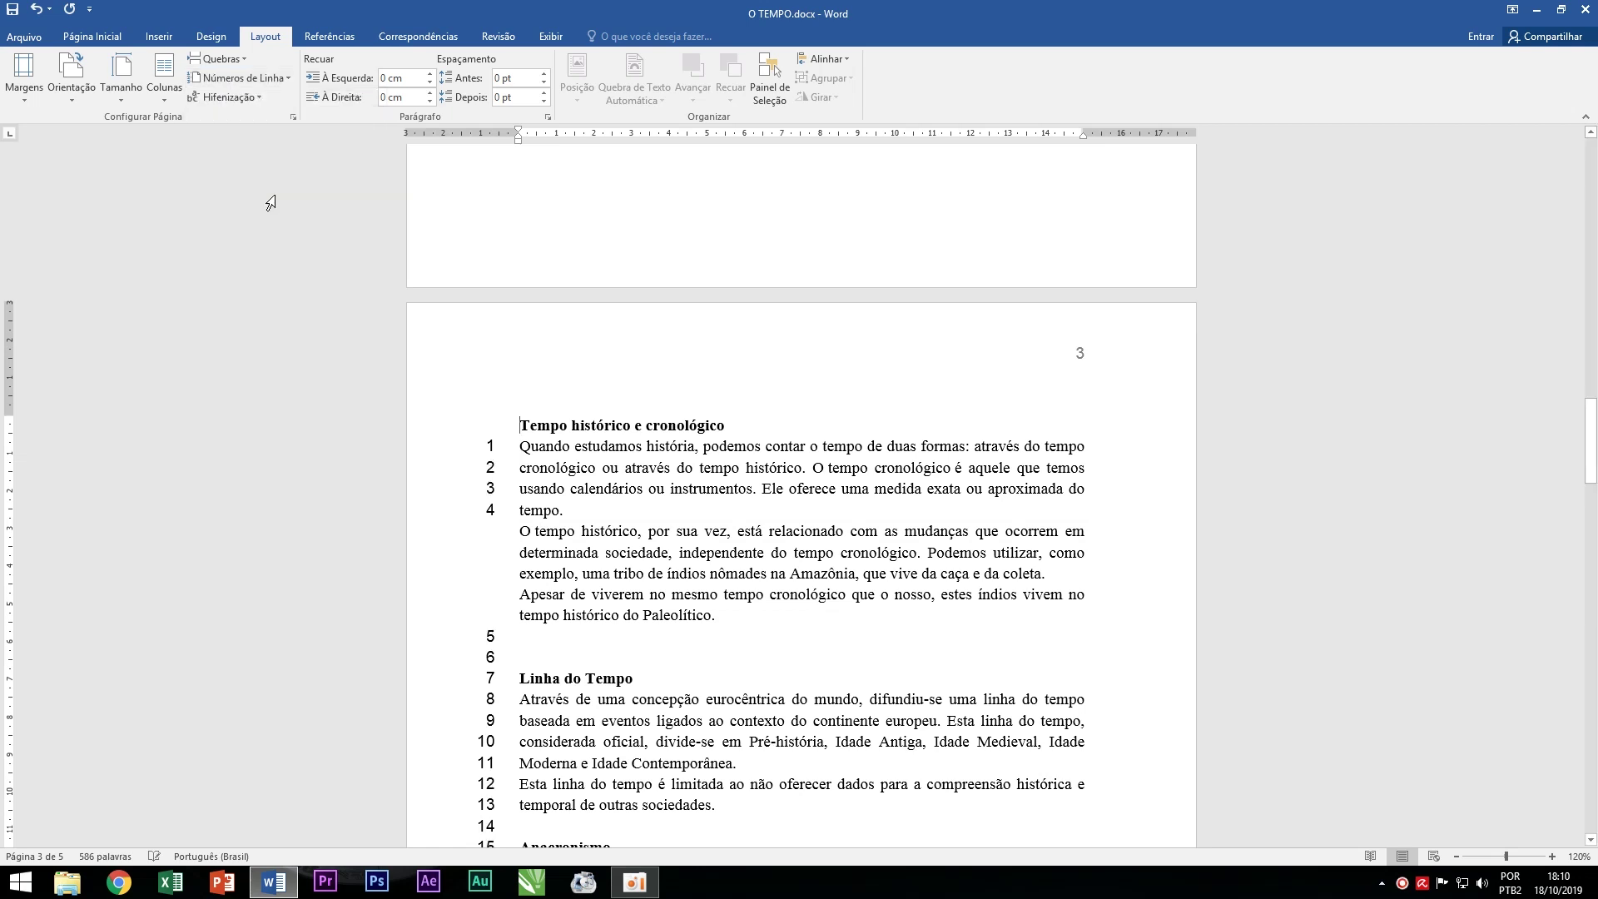
click(282, 81)
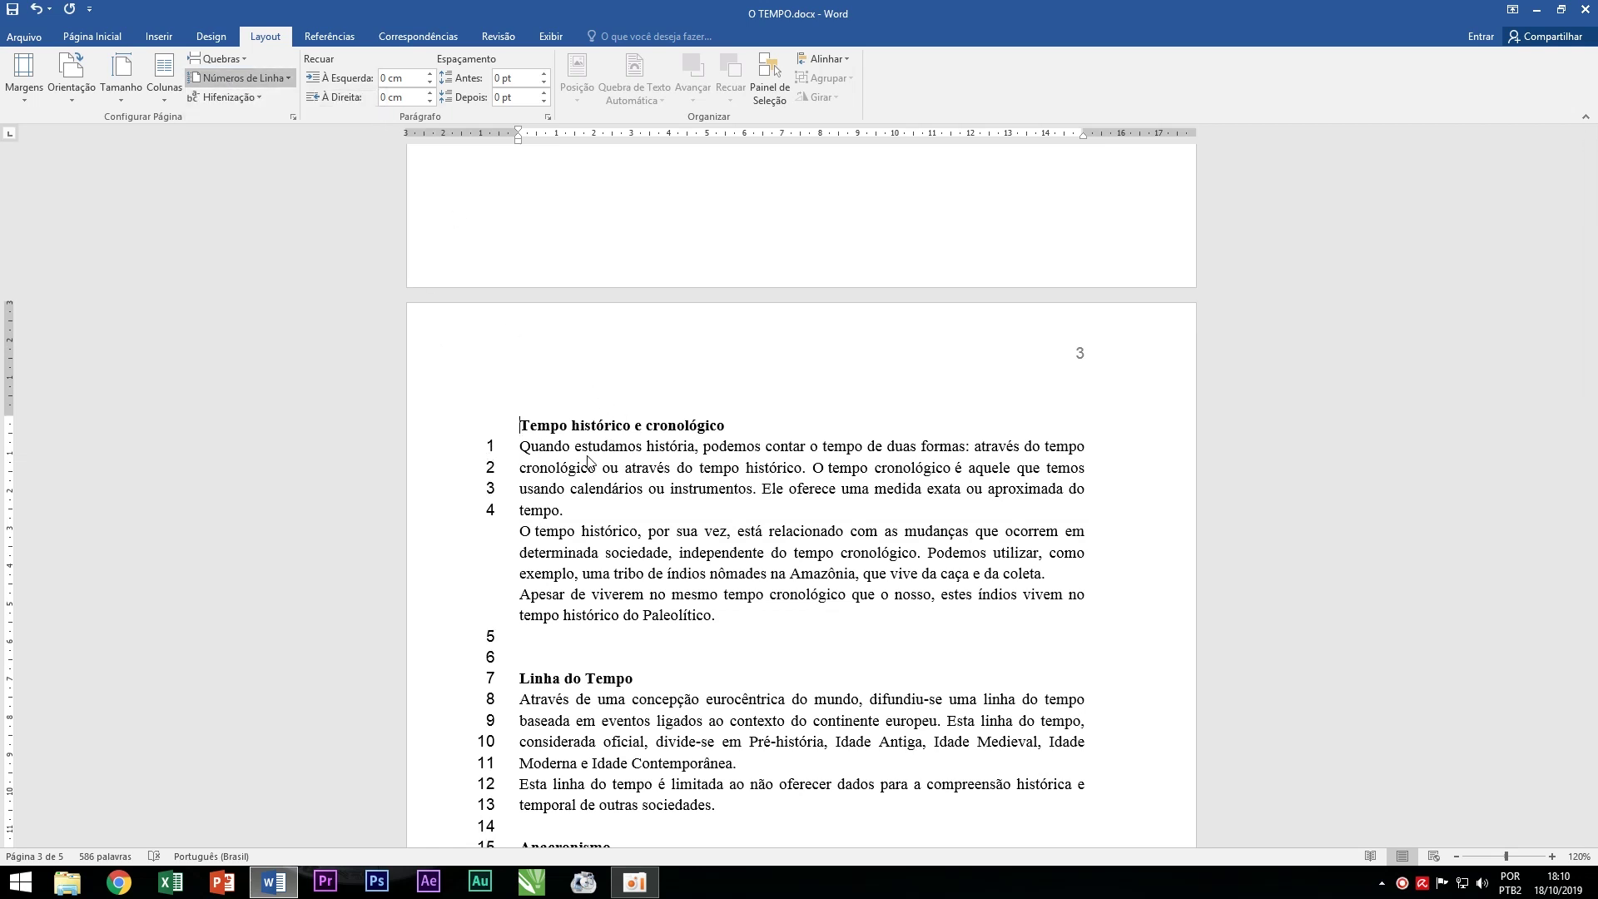
click(612, 443)
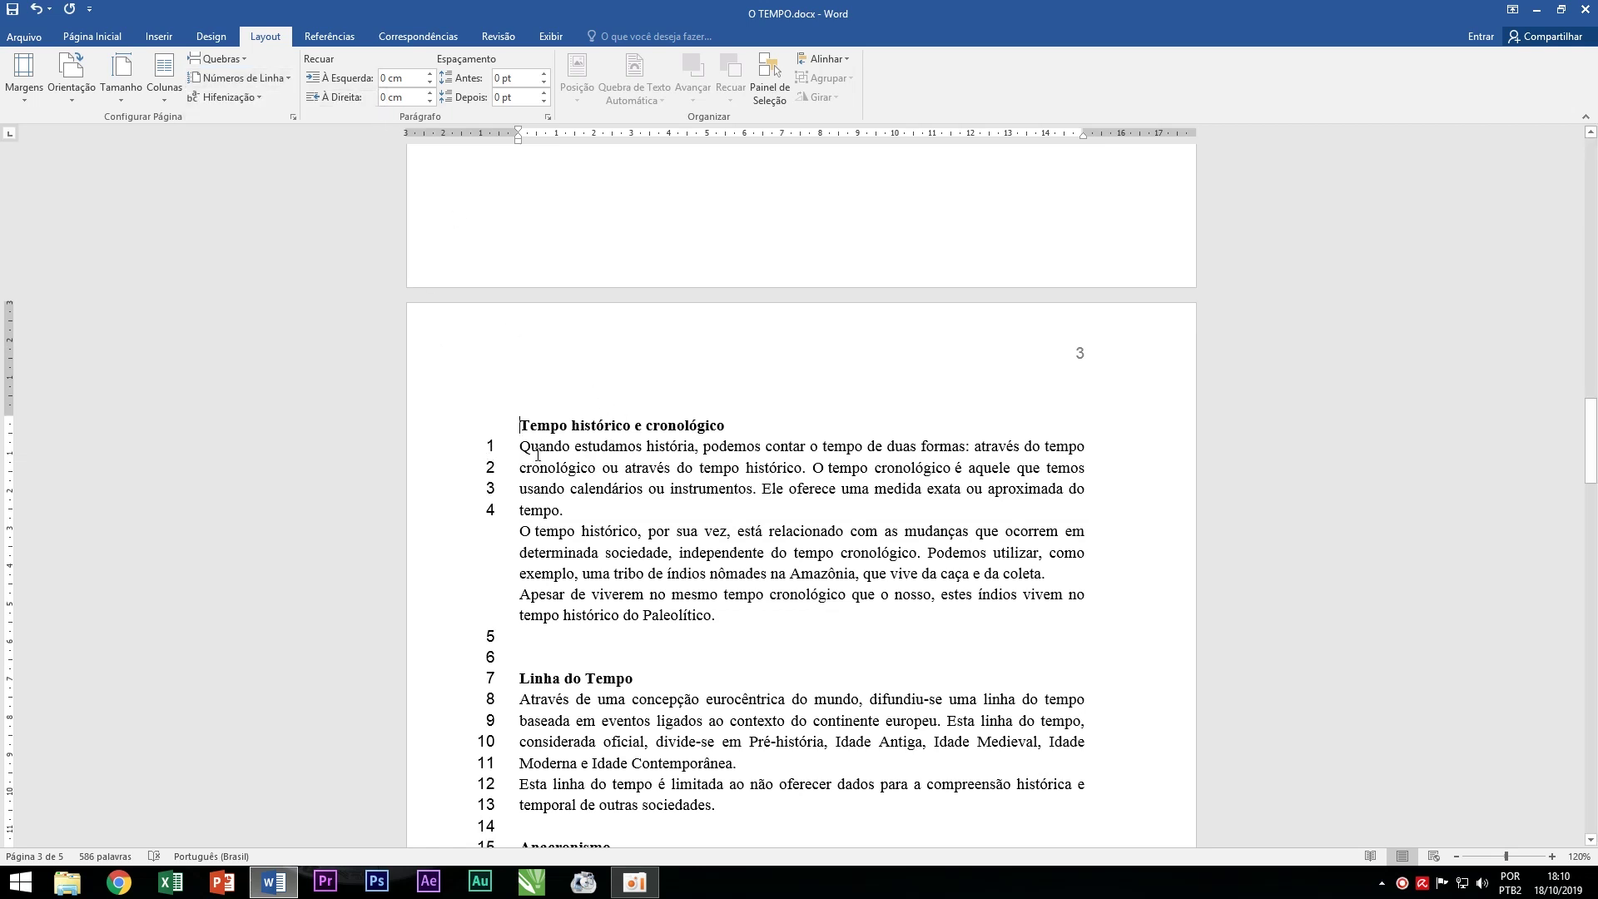
Suppress numbering on the first paragraph, add an empty paragraph, and restore numbering for O tempo histórico.
click(237, 78)
click(240, 179)
key(Return)
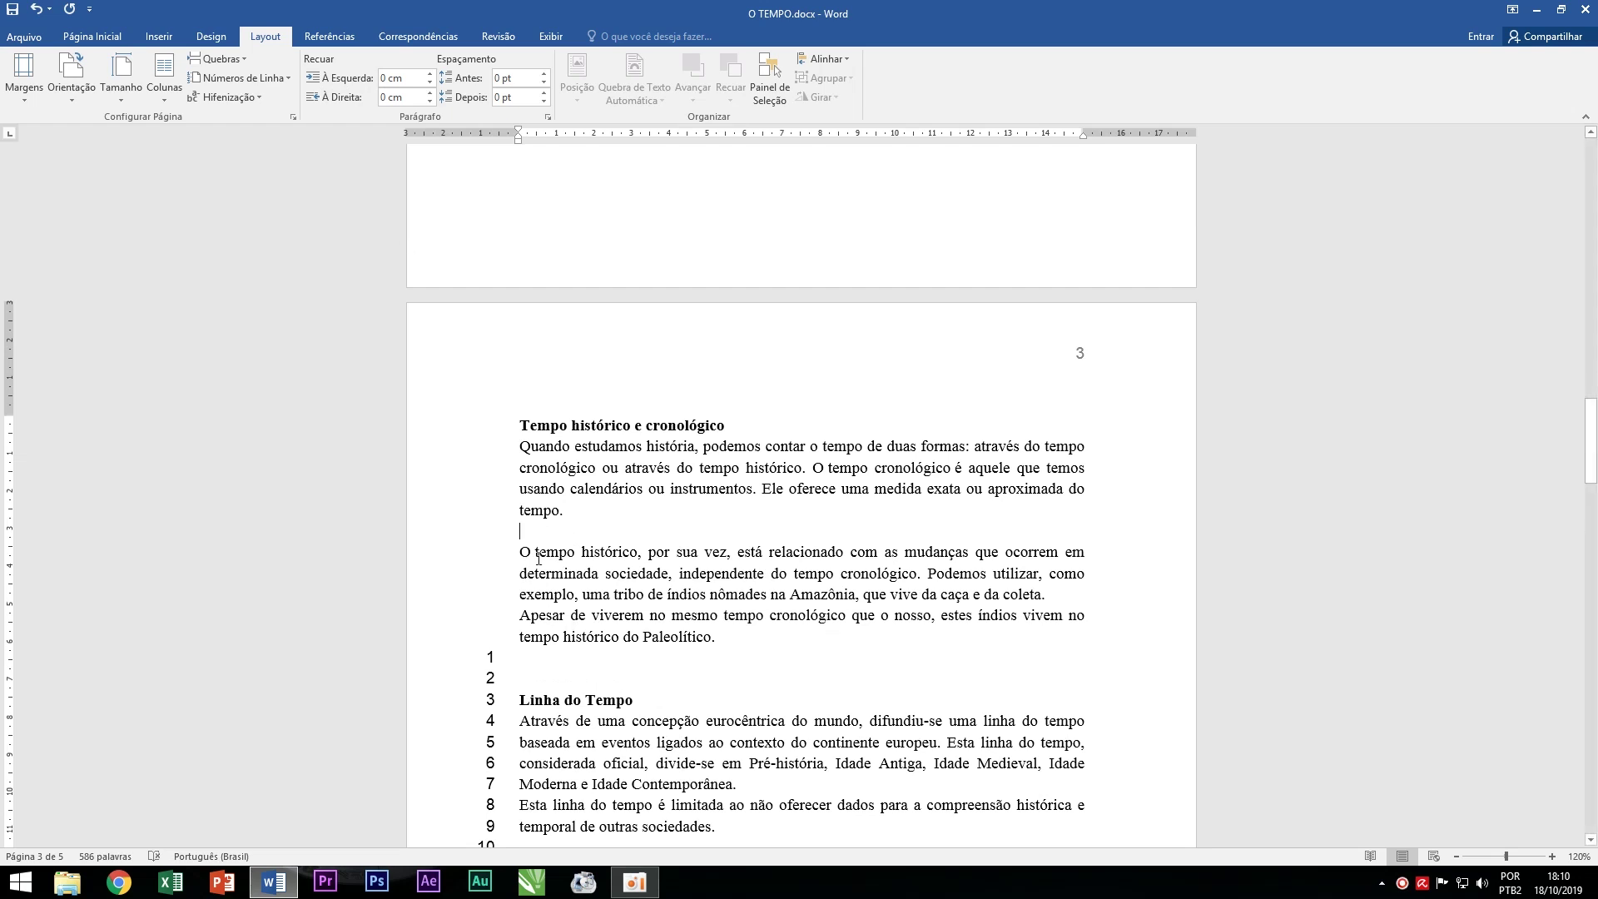
click(236, 77)
click(239, 179)
Select the whole document with Ctrl+A and bring up the Line Numbers choices.
click(268, 79)
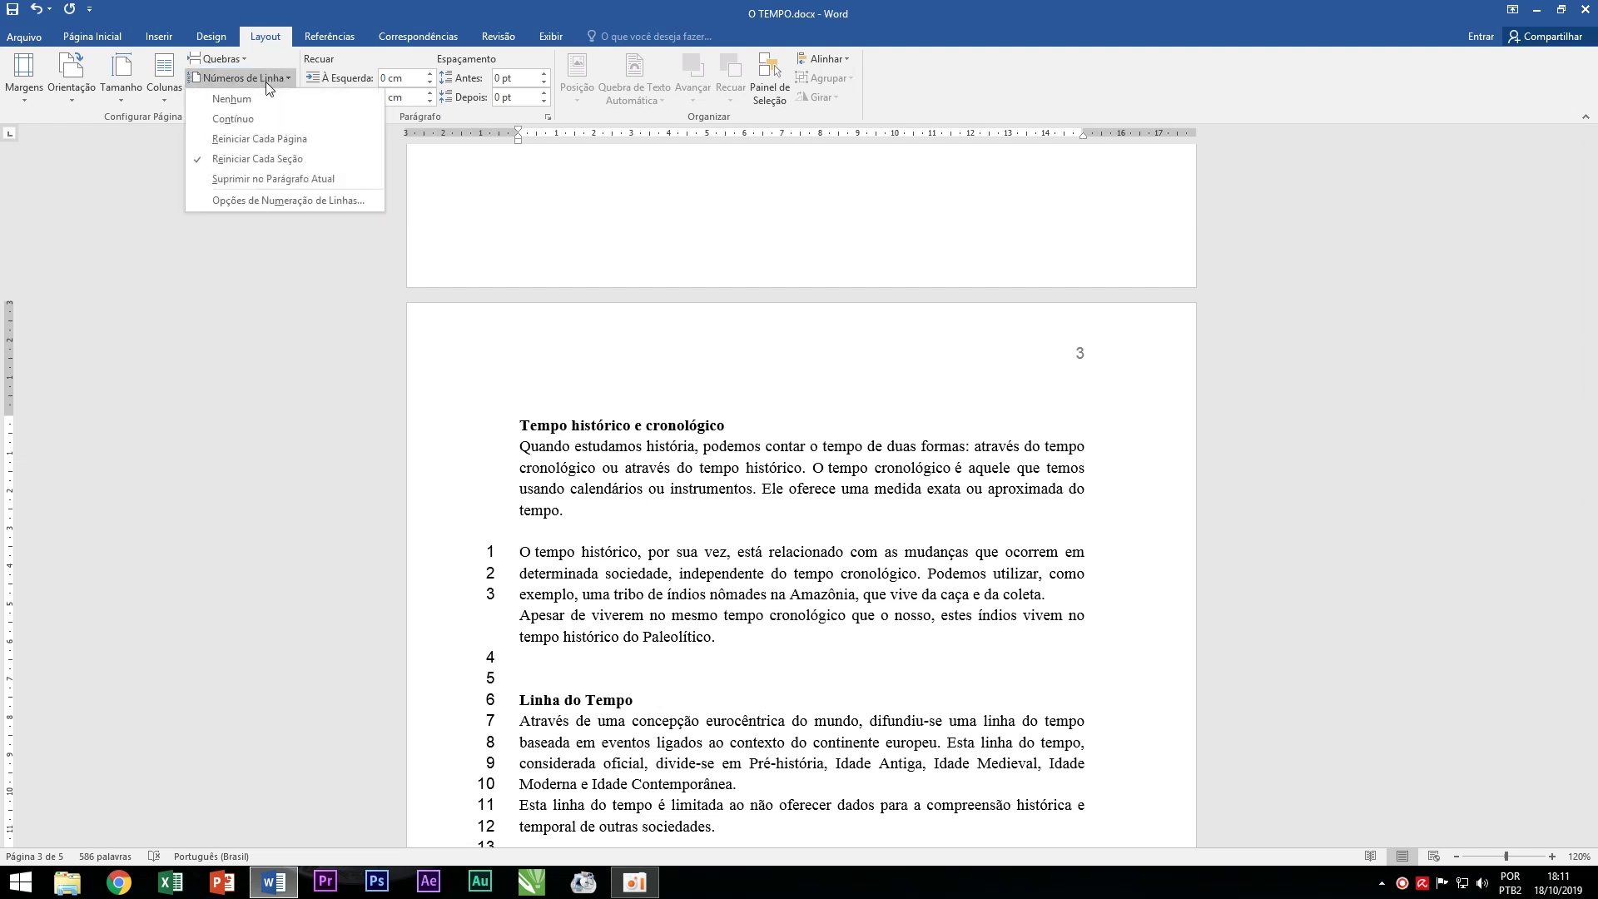
click(610, 594)
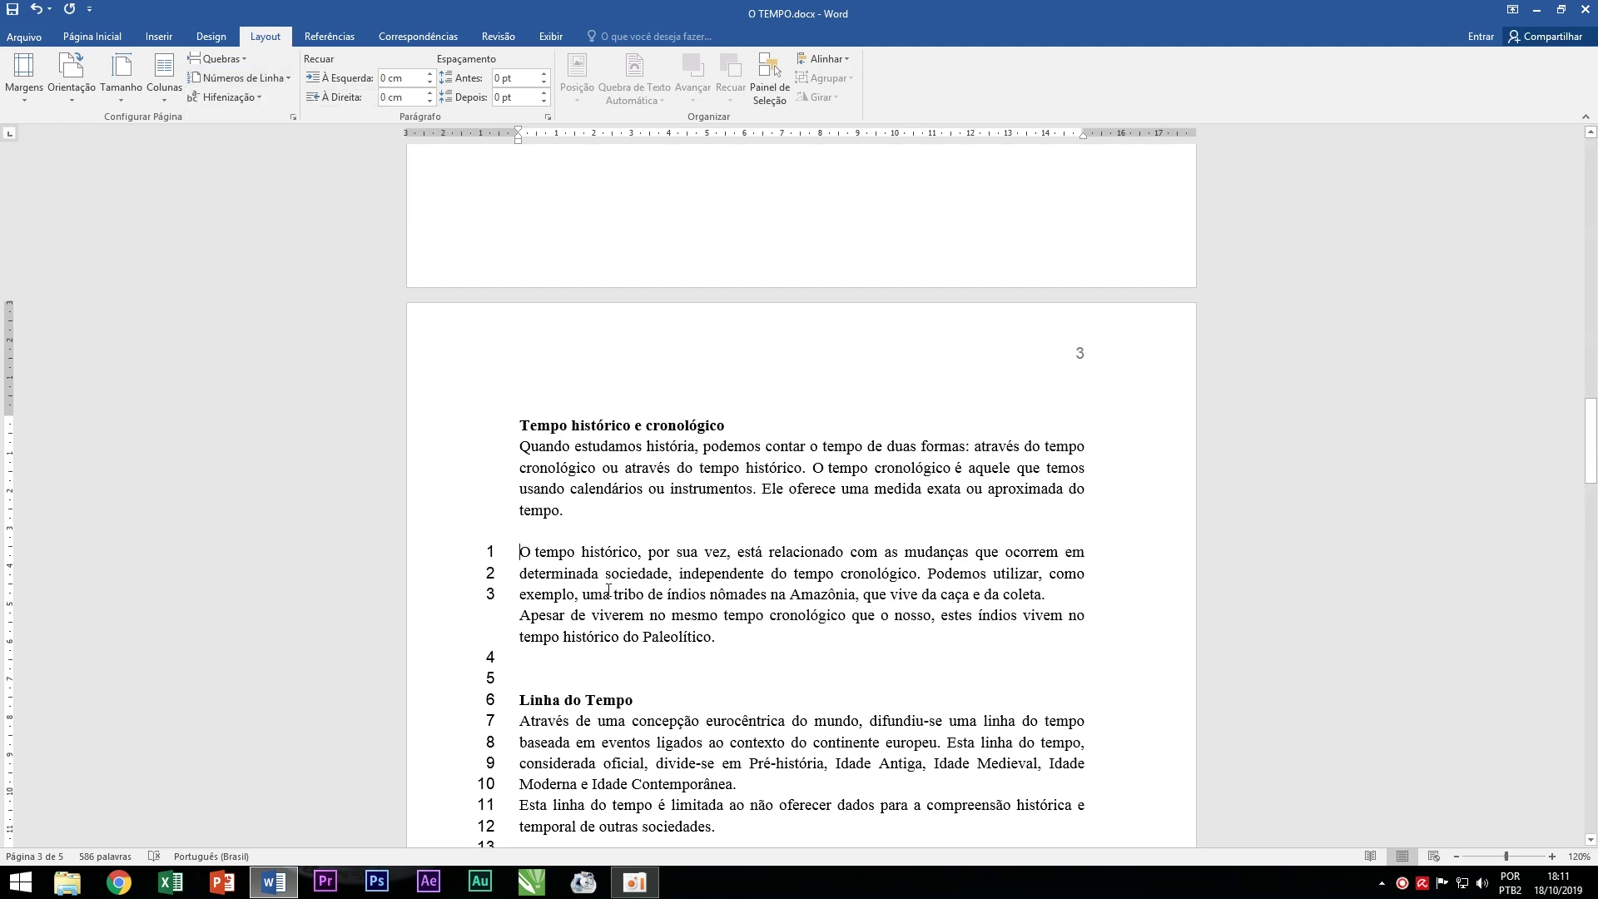
key(ctrl+a)
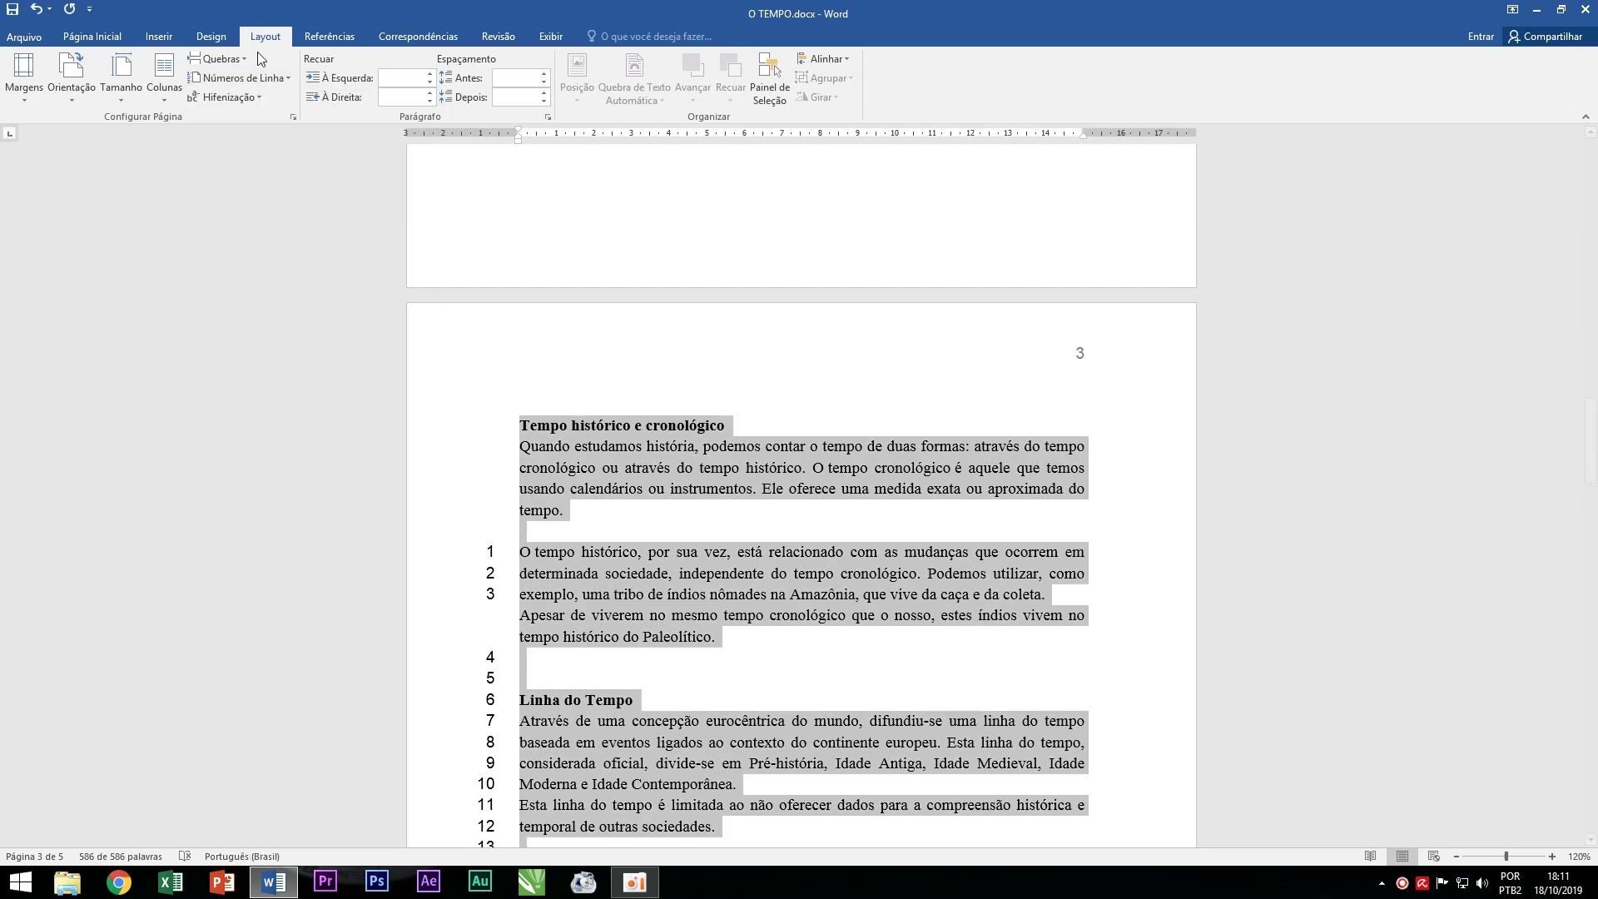
click(256, 79)
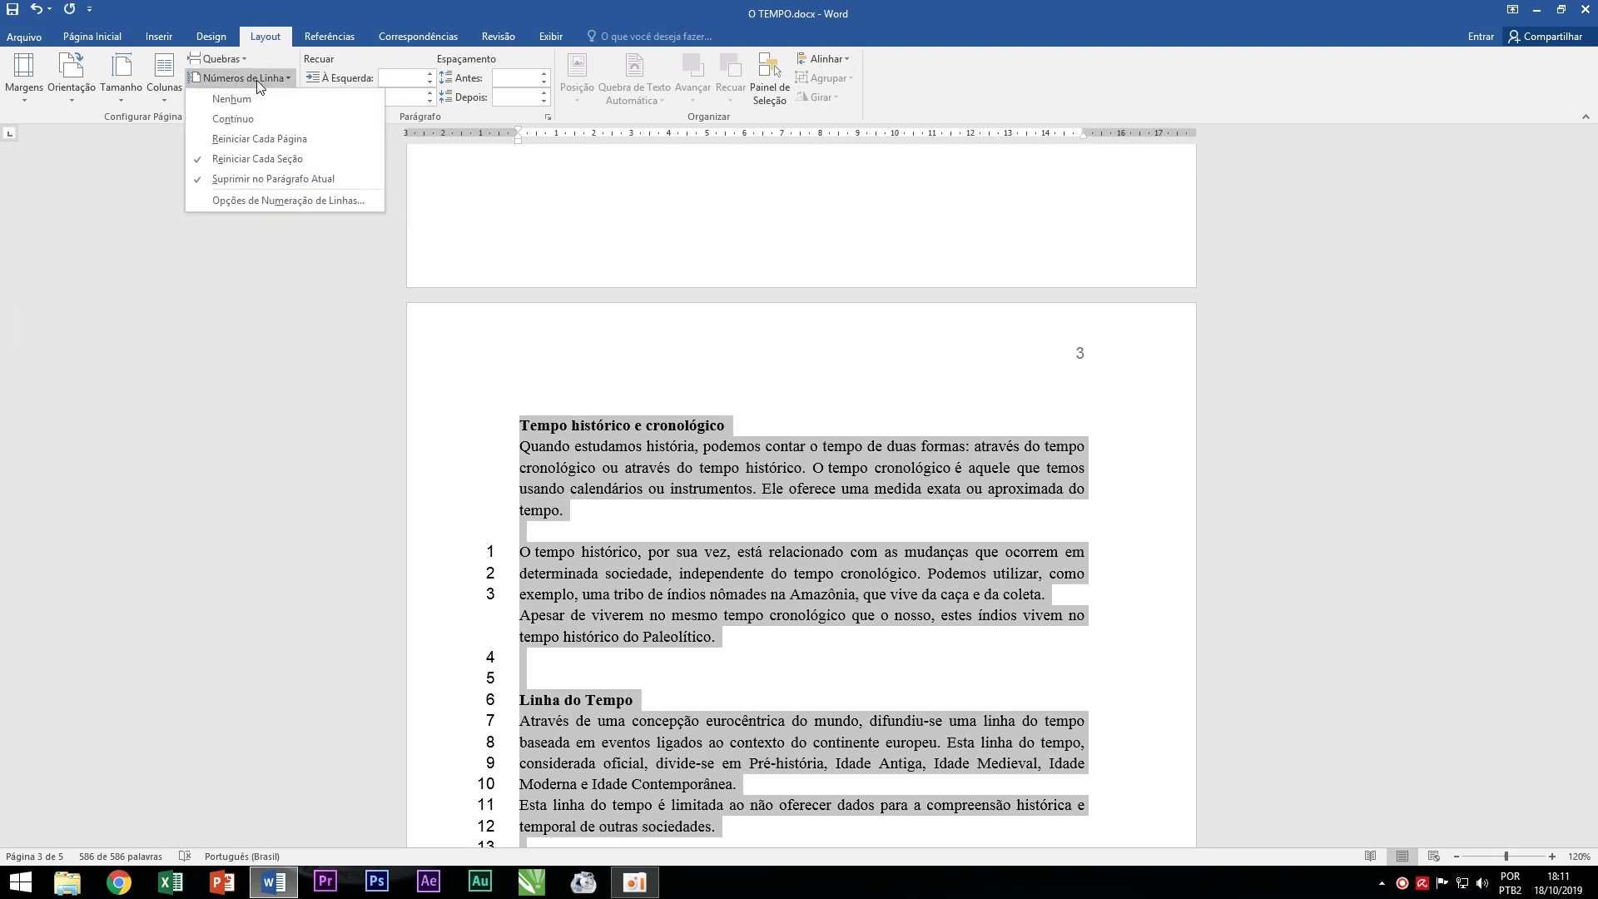
Set line numbering to start at 5, count by 5, and run continuously through the document.
click(254, 200)
click(888, 597)
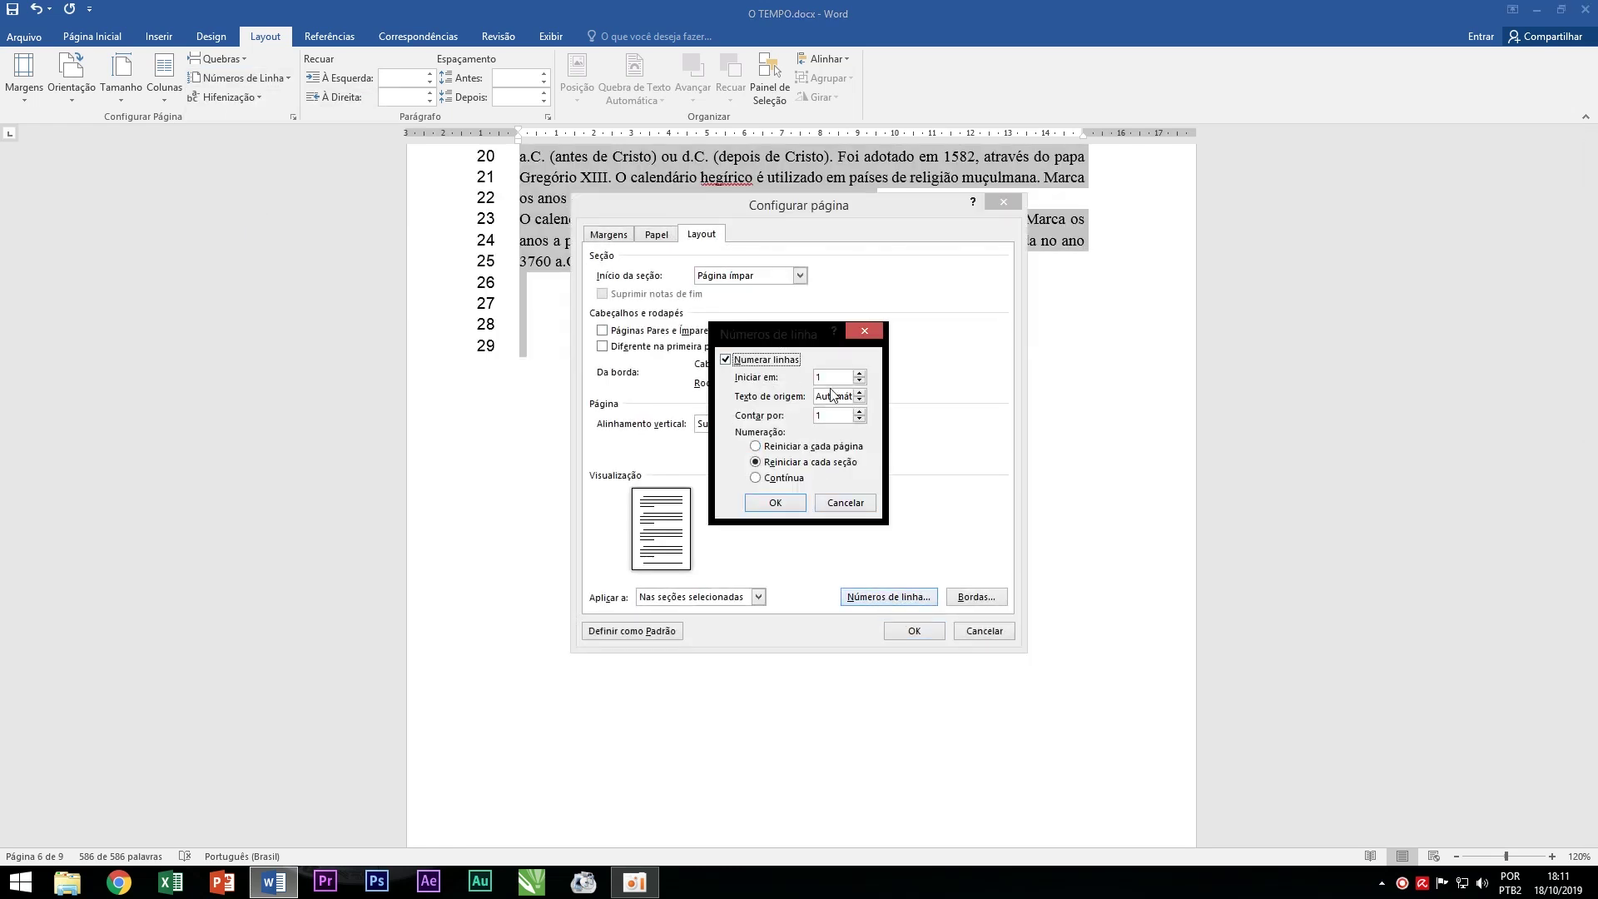
click(857, 376)
click(755, 478)
click(774, 502)
click(915, 631)
scroll(681, 521, up, 2)
scroll(660, 527, up, 5)
scroll(653, 531, up, 5)
scroll(648, 533, up, 5)
scroll(648, 533, up, 10)
scroll(649, 535, up, 5)
scroll(650, 538, up, 5)
scroll(651, 541, up, 5)
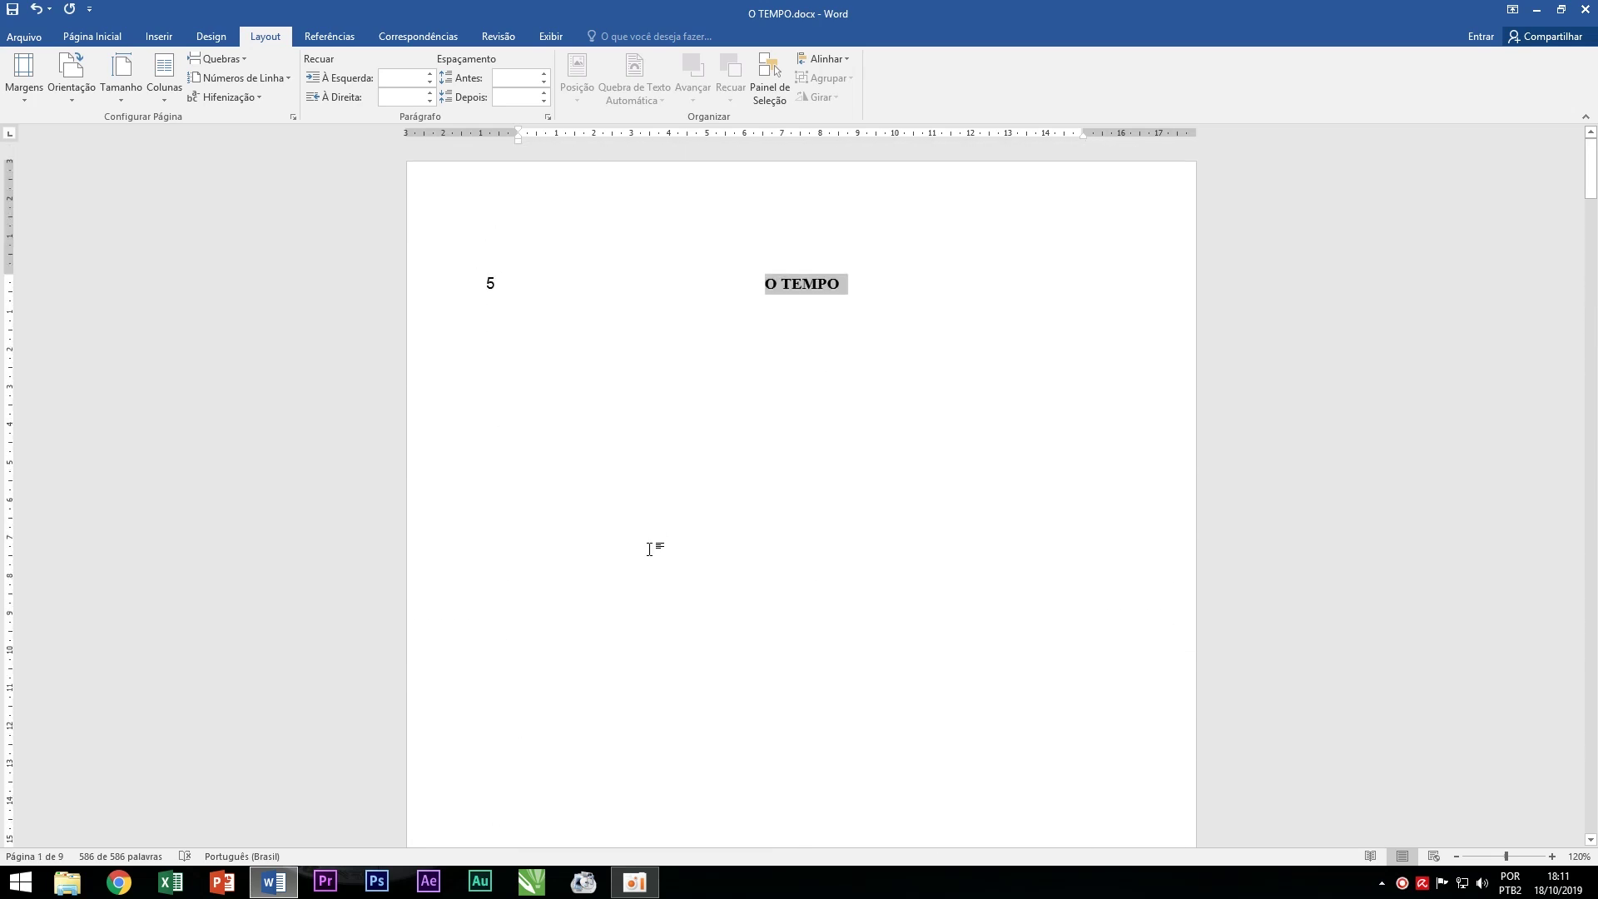
Untick Suprimir no Parágrafo Atual so lines 5–45 are numbered beside O TEMPO's columns.
scroll(615, 512, down, 7)
scroll(616, 518, down, 5)
scroll(616, 520, down, 1)
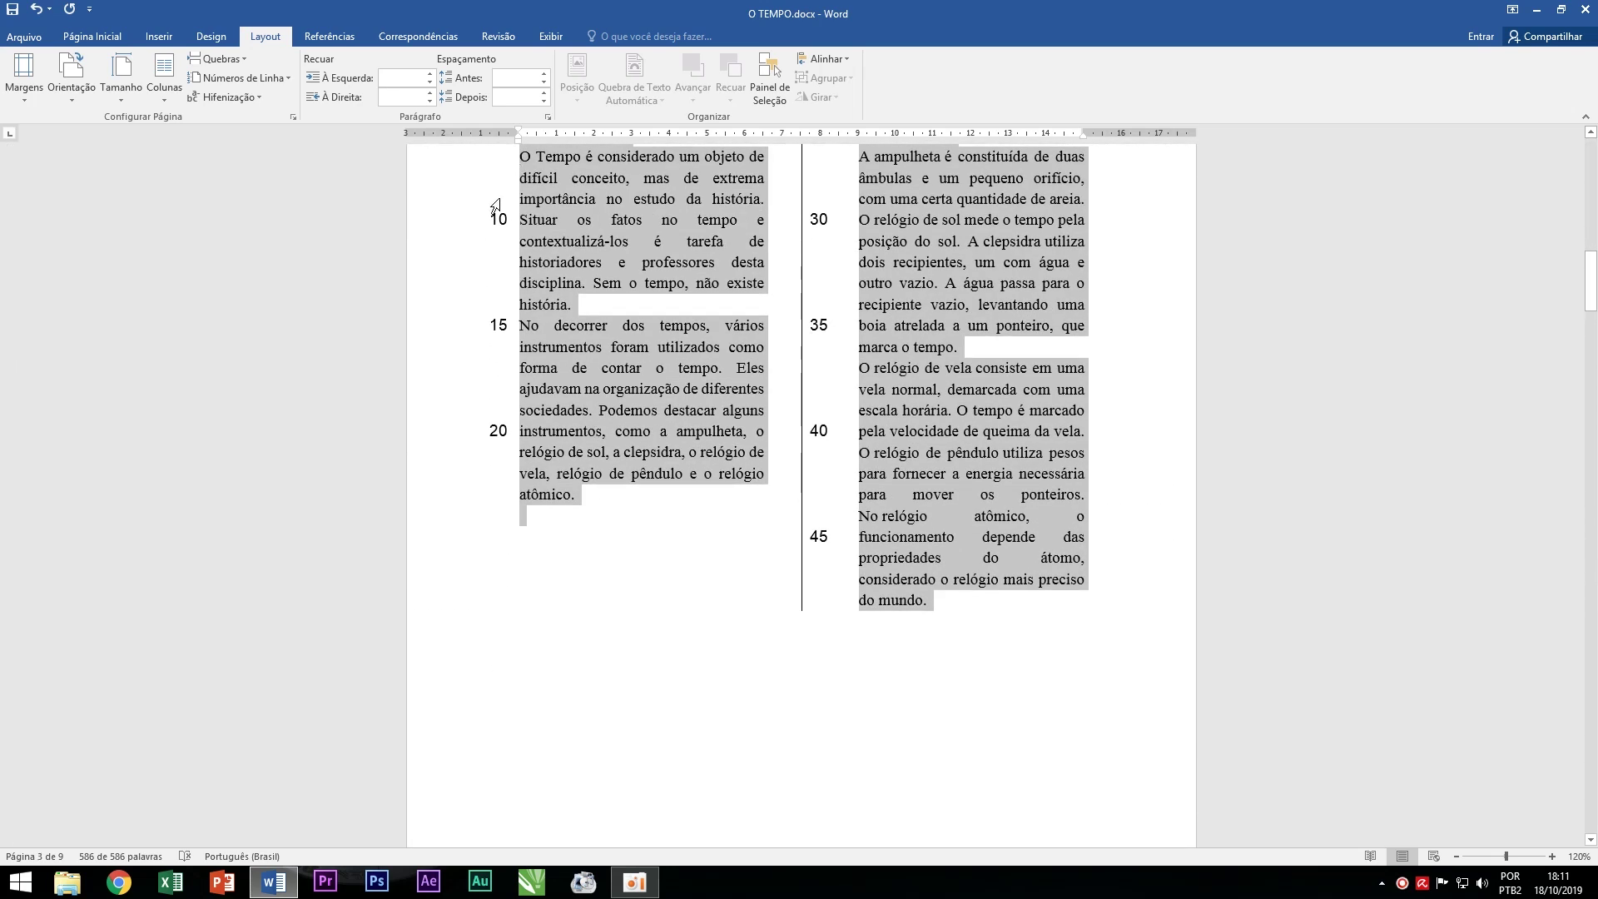
scroll(649, 429, down, 10)
scroll(575, 428, down, 4)
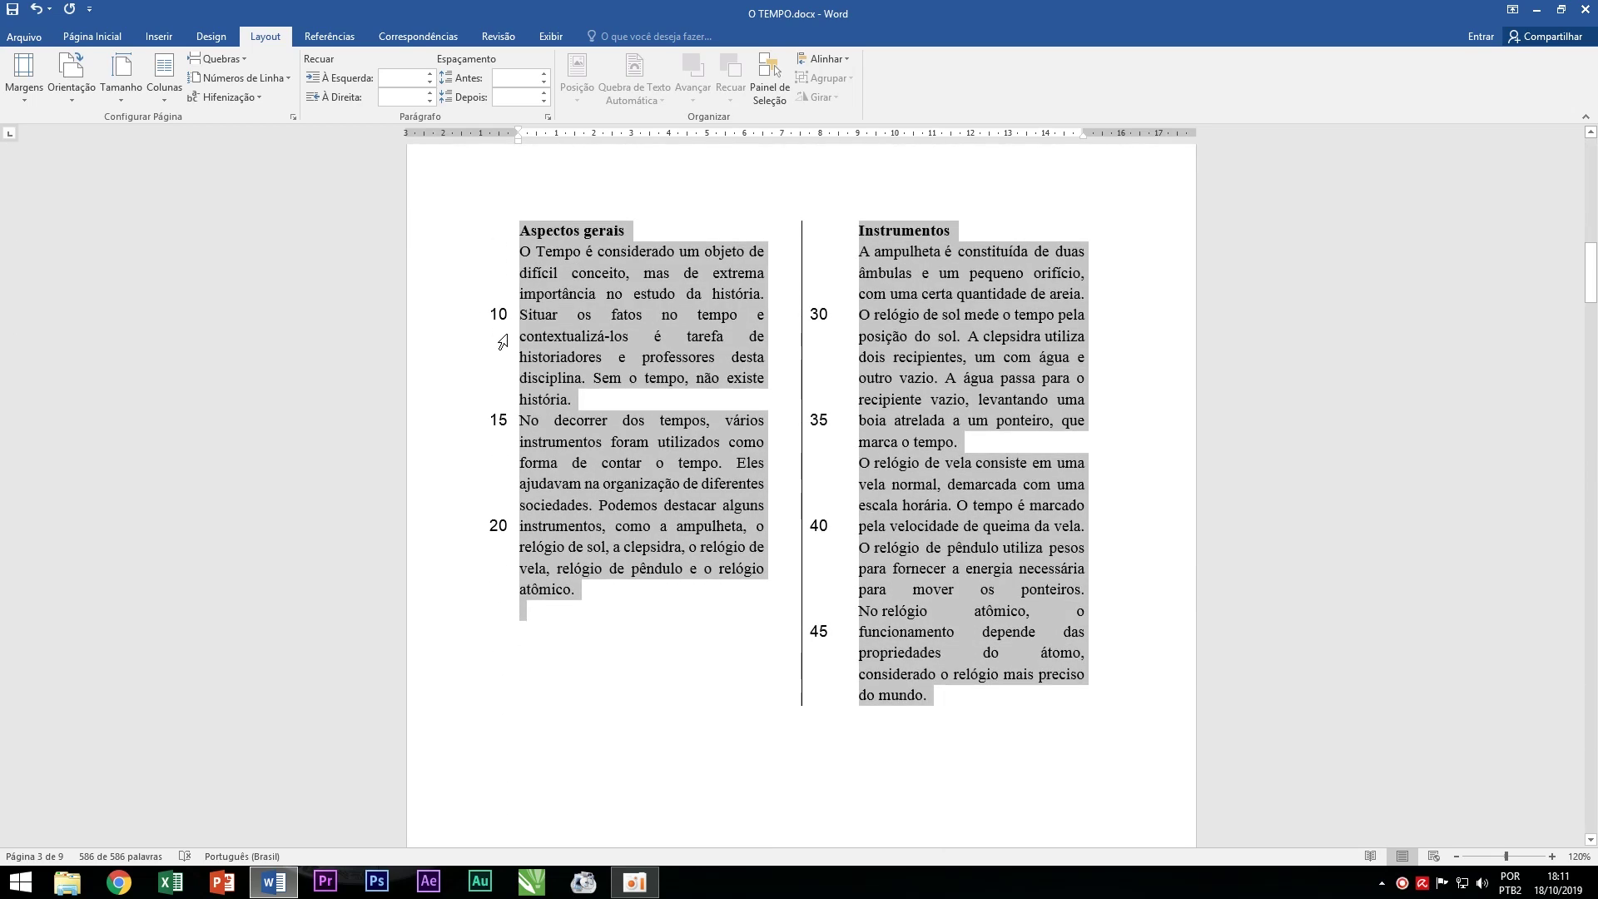
click(242, 77)
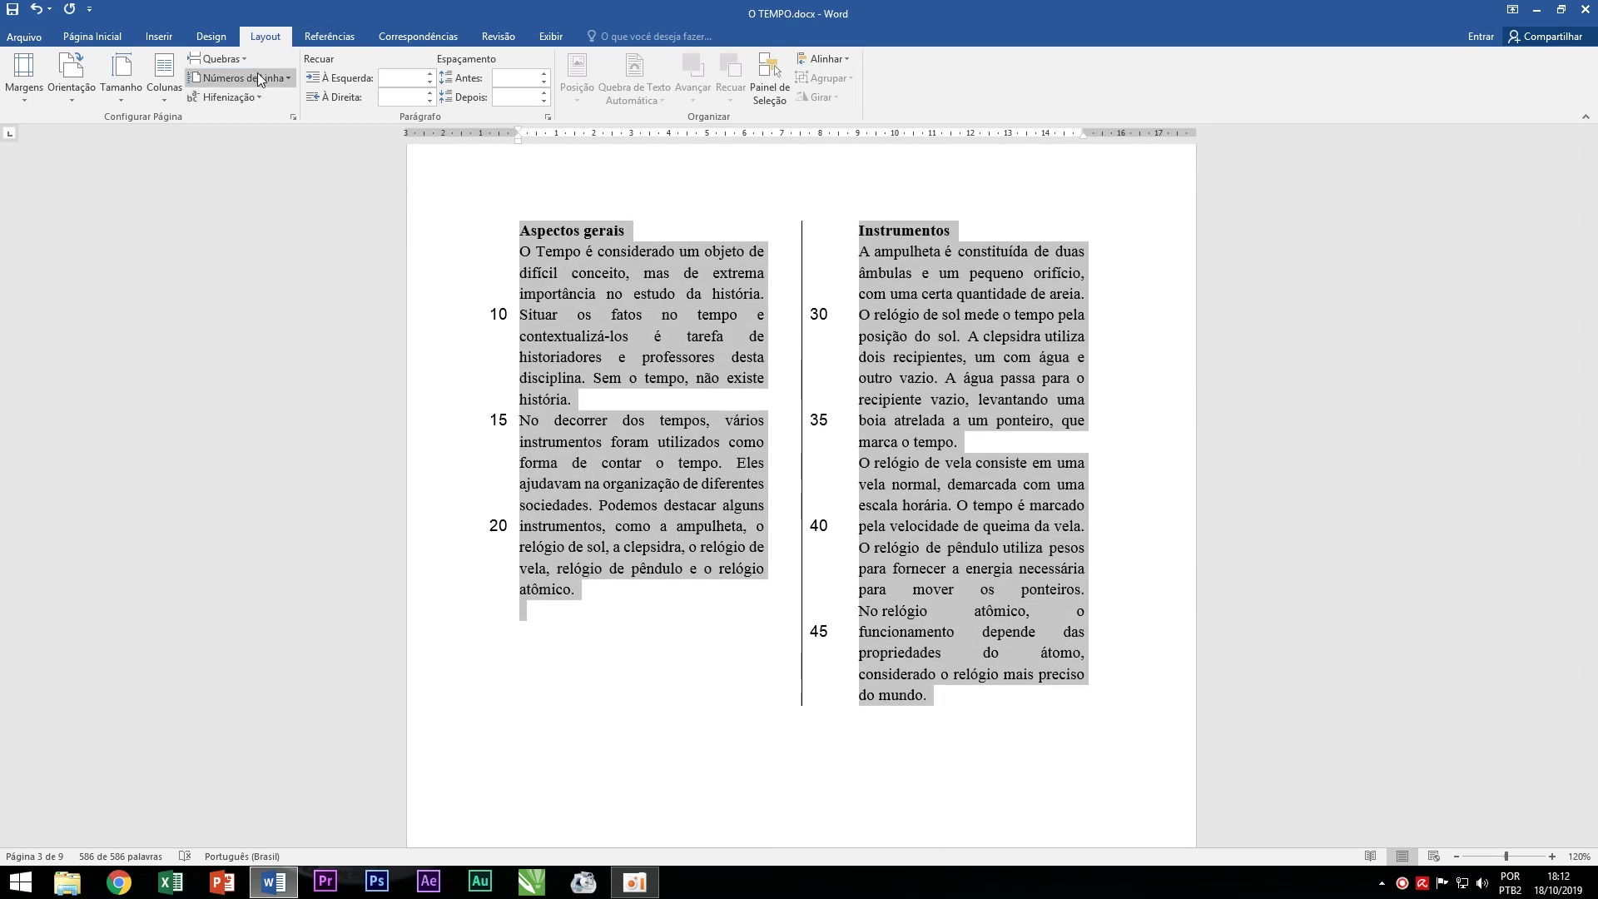
click(253, 175)
scroll(622, 327, up, 10)
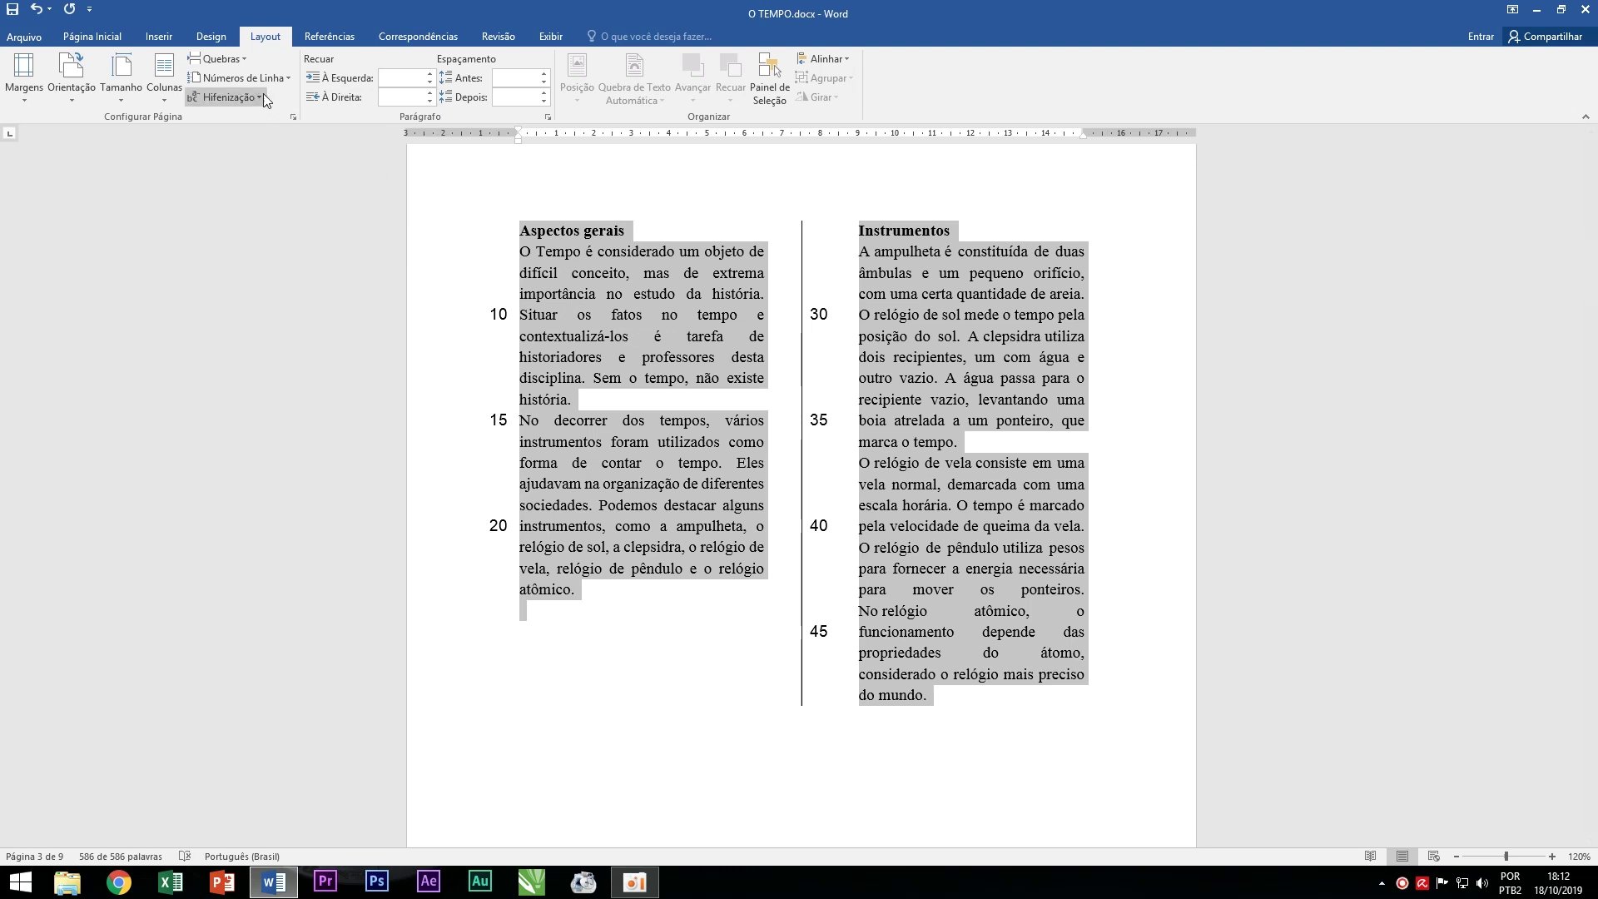
click(238, 79)
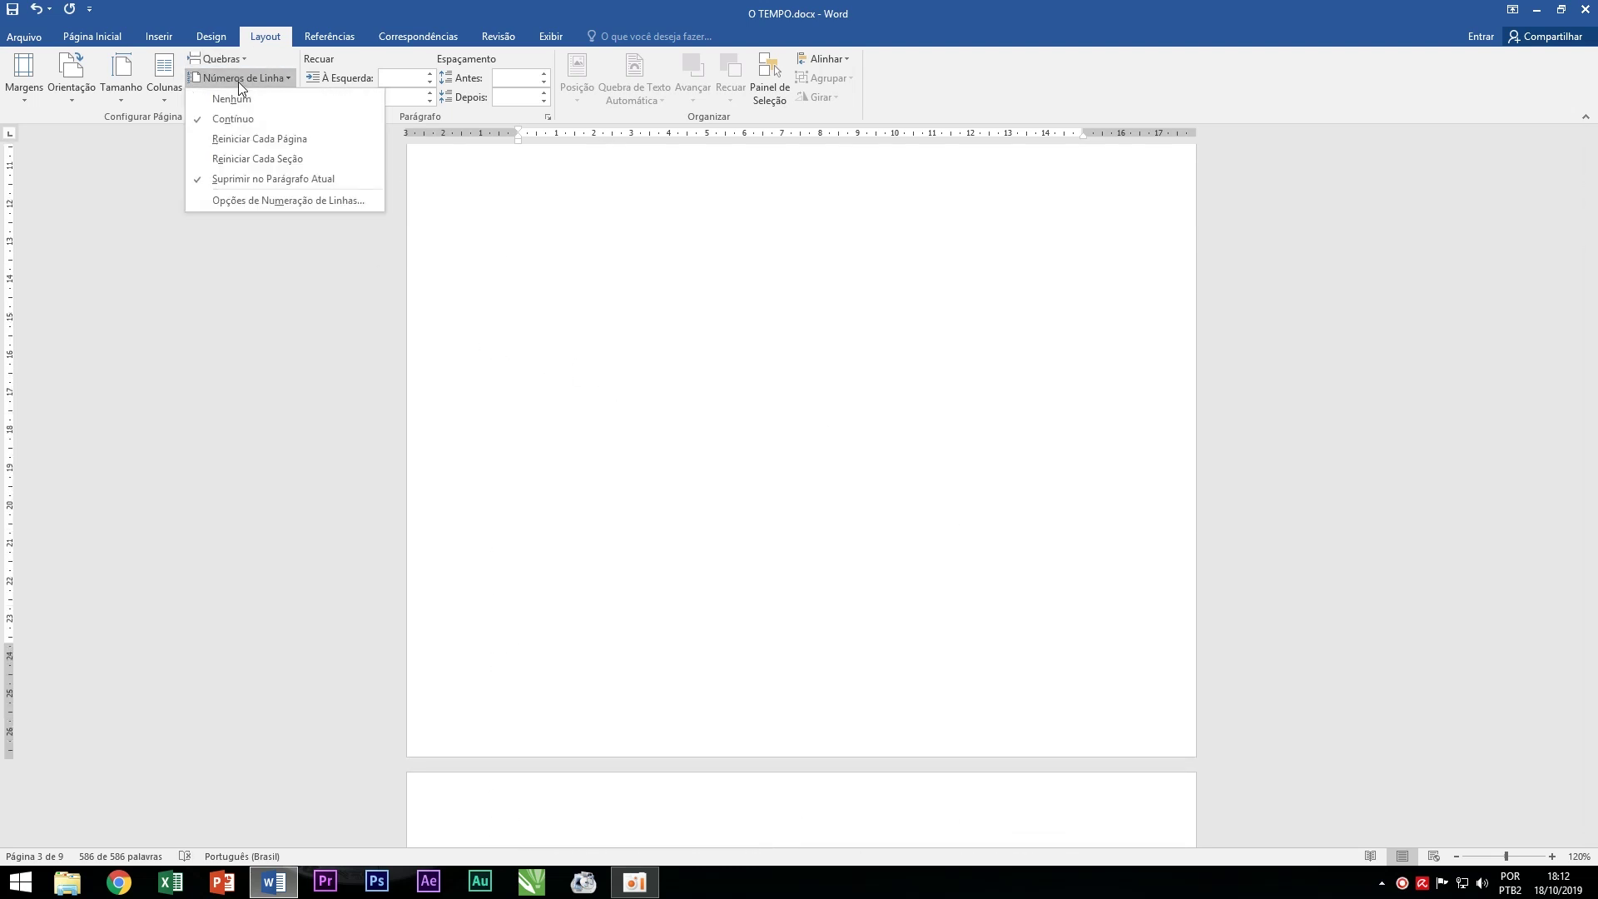
click(288, 179)
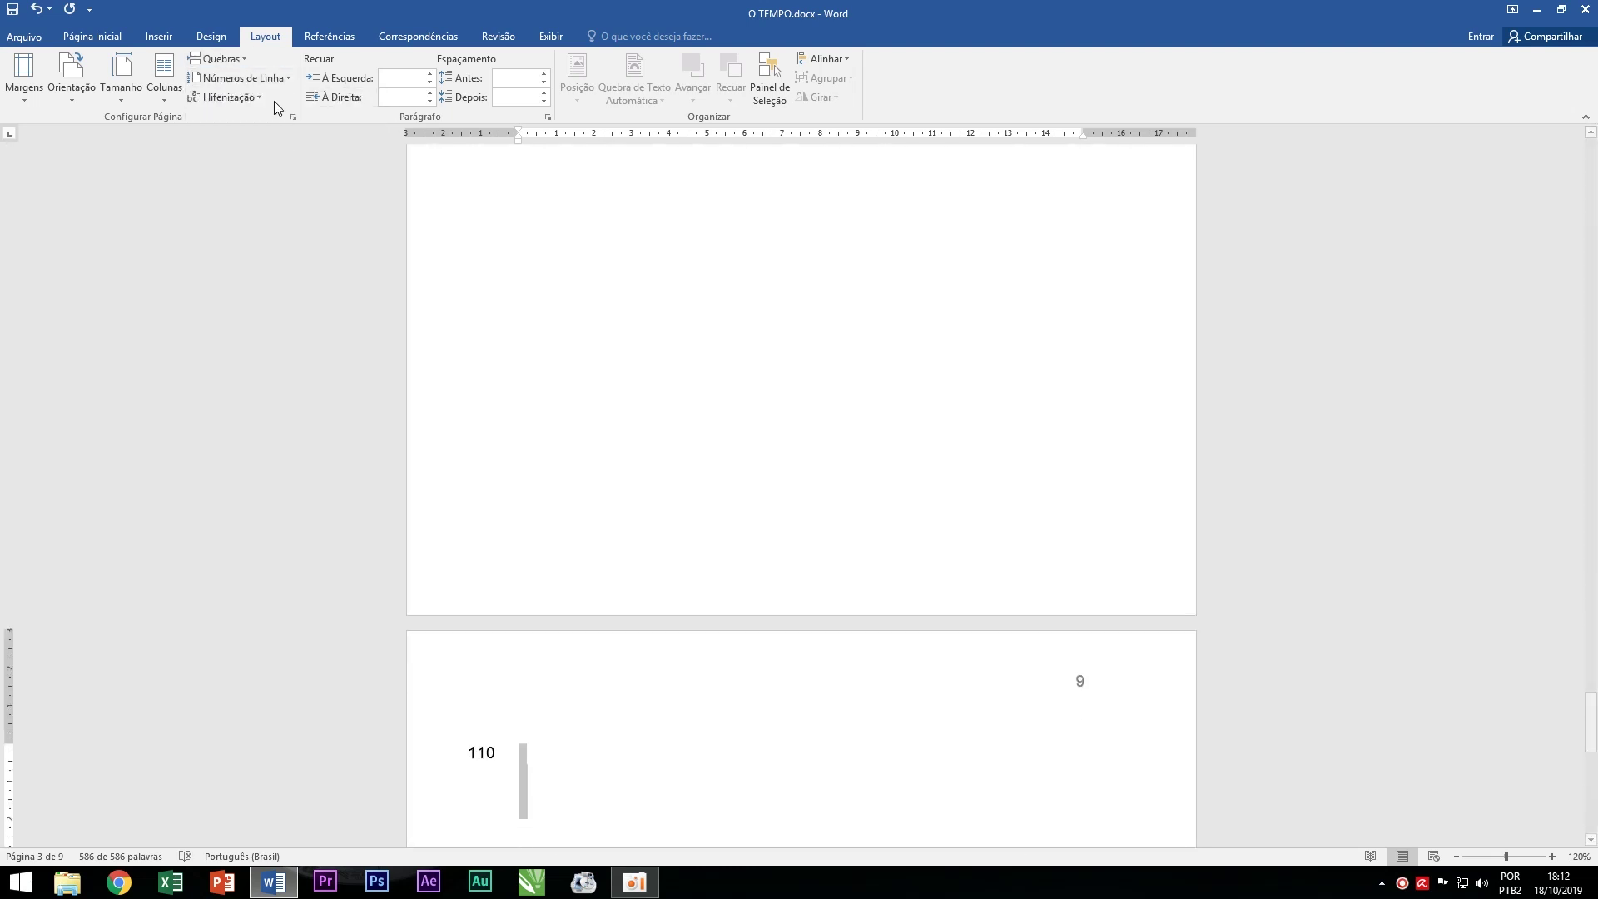
scroll(702, 410, up, 10)
scroll(703, 407, up, 10)
scroll(704, 407, up, 10)
scroll(707, 432, up, 10)
scroll(709, 453, up, 5)
scroll(701, 453, up, 5)
scroll(697, 457, up, 5)
scroll(687, 452, up, 5)
scroll(684, 446, up, 5)
scroll(685, 439, up, 5)
scroll(749, 428, up, 3)
scroll(798, 416, up, 5)
click(868, 197)
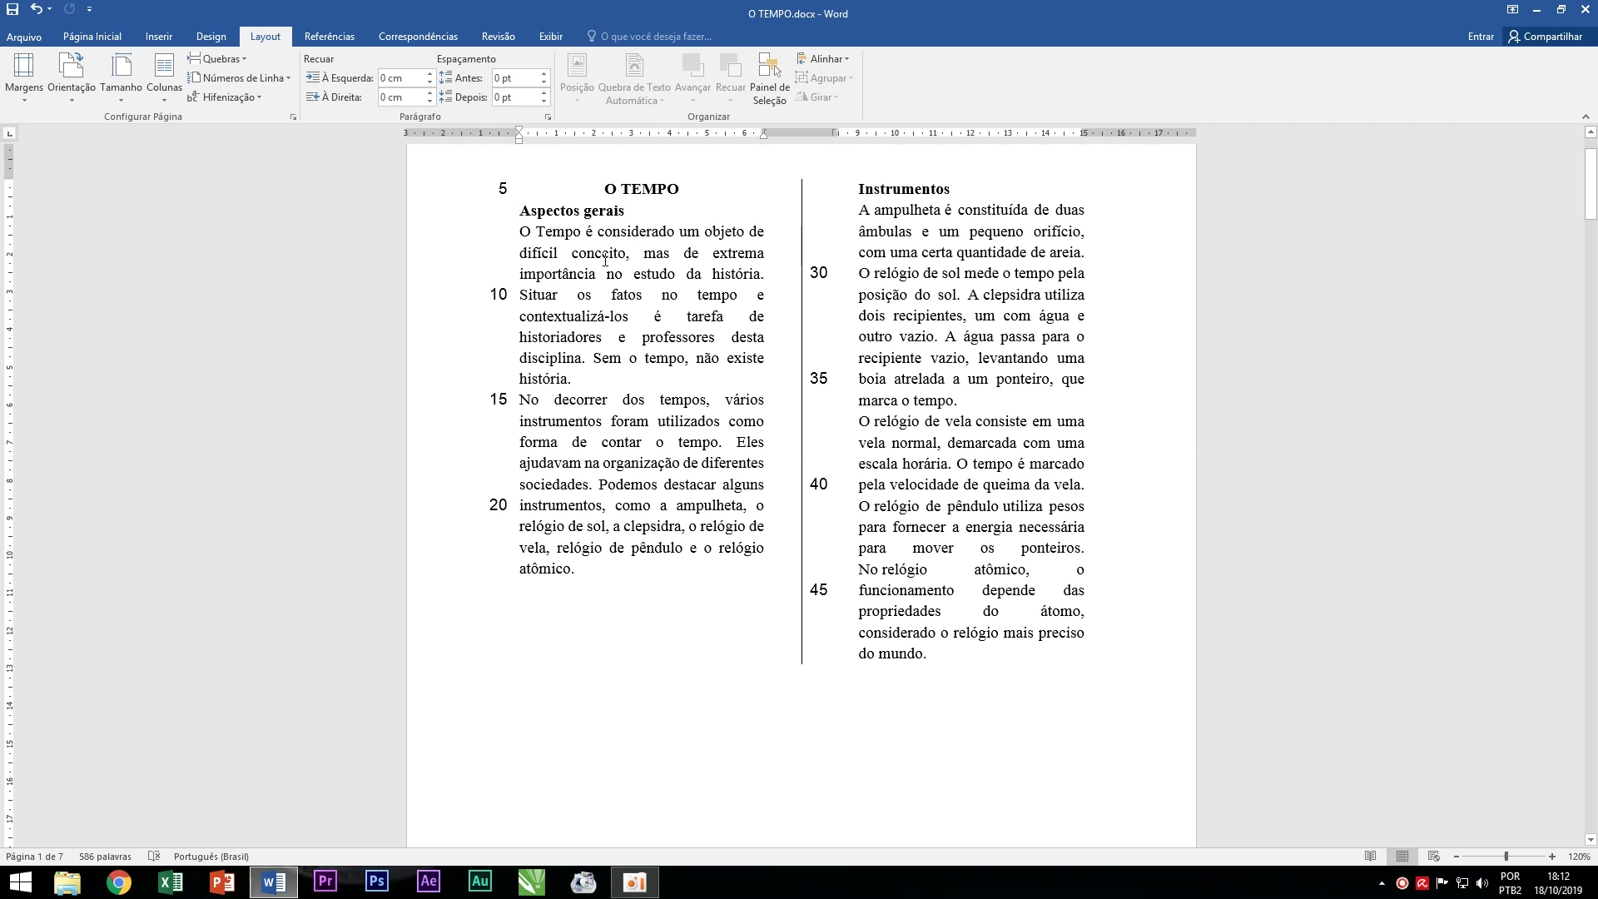
Undo eight actions one by one, then undo 12 more at once from the Undo history.
click(39, 10)
click(39, 10)
click(39, 10)
click(39, 10)
click(39, 10)
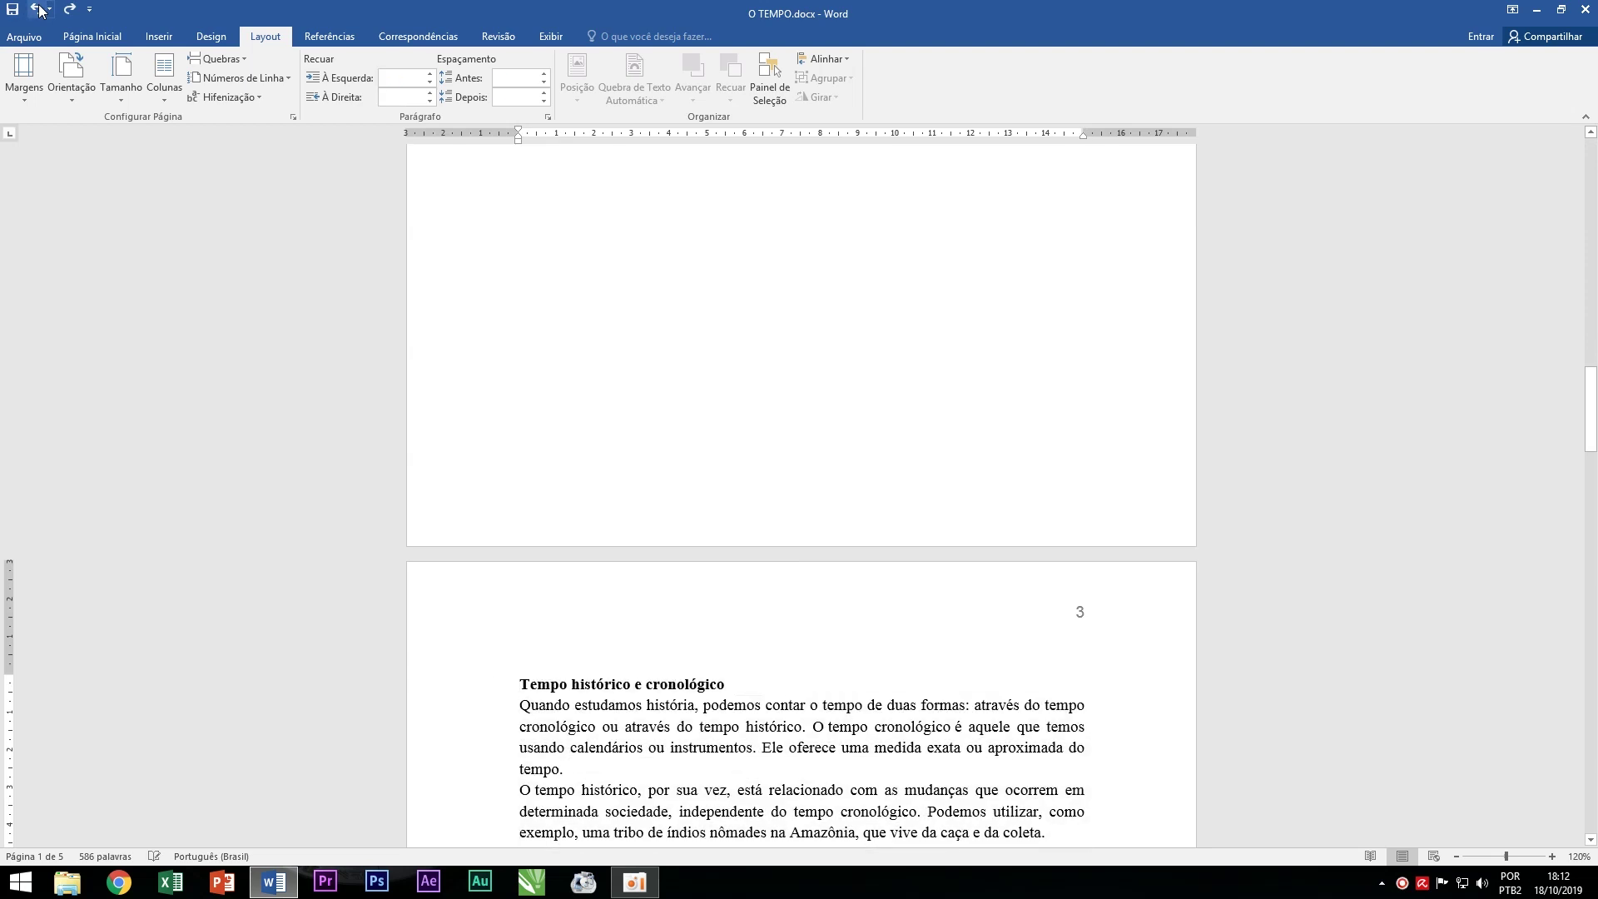
click(39, 10)
click(40, 10)
click(39, 10)
click(49, 10)
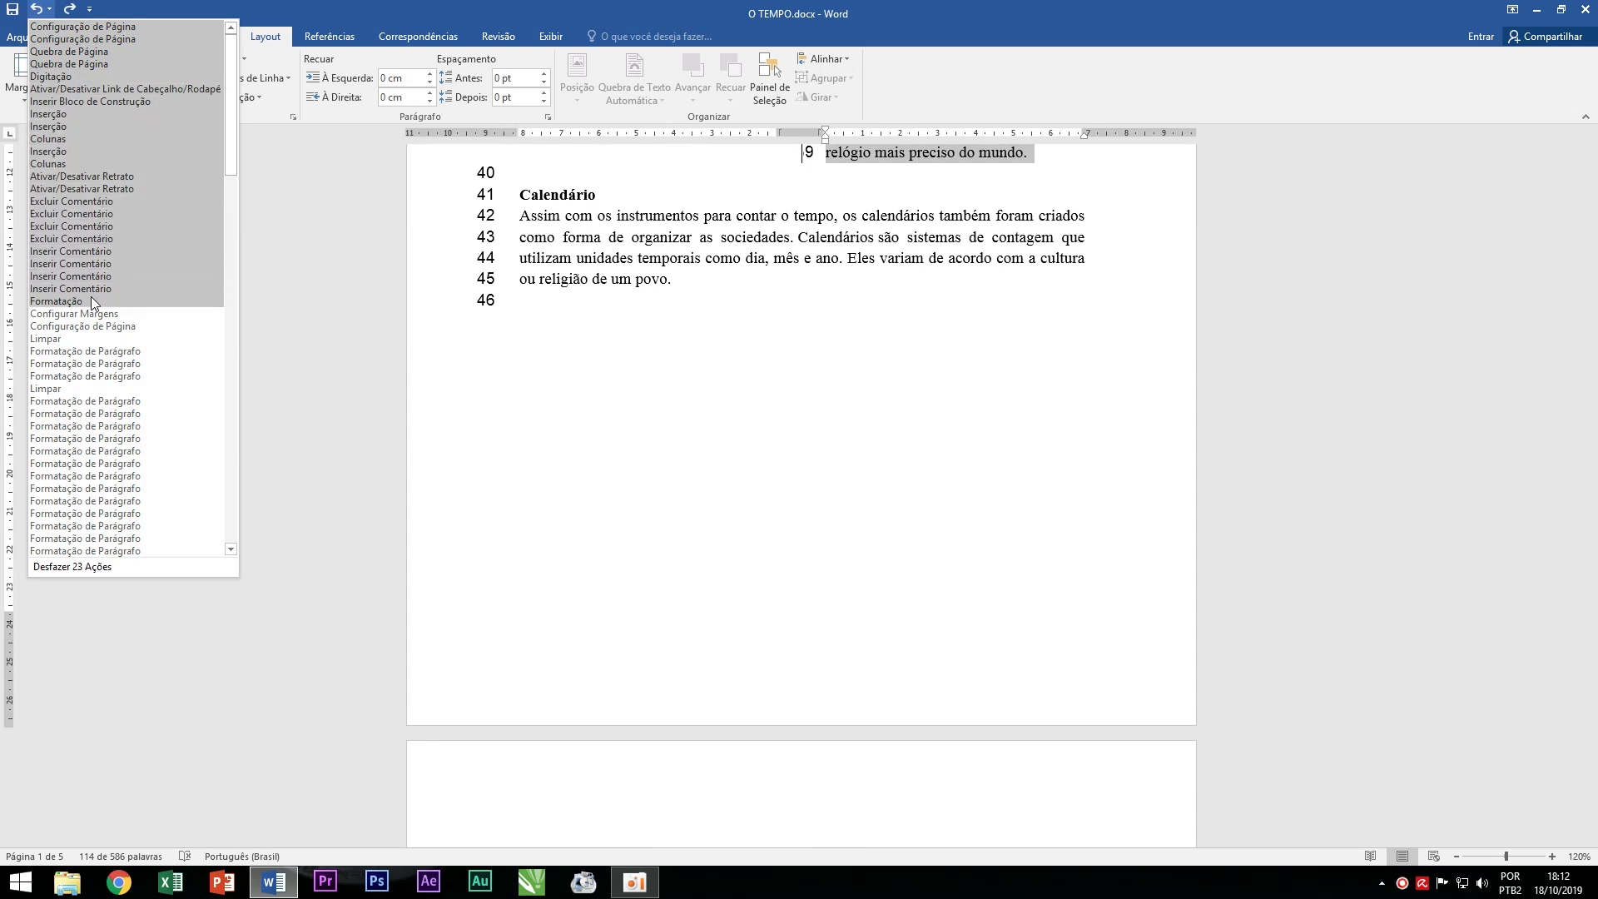
click(64, 164)
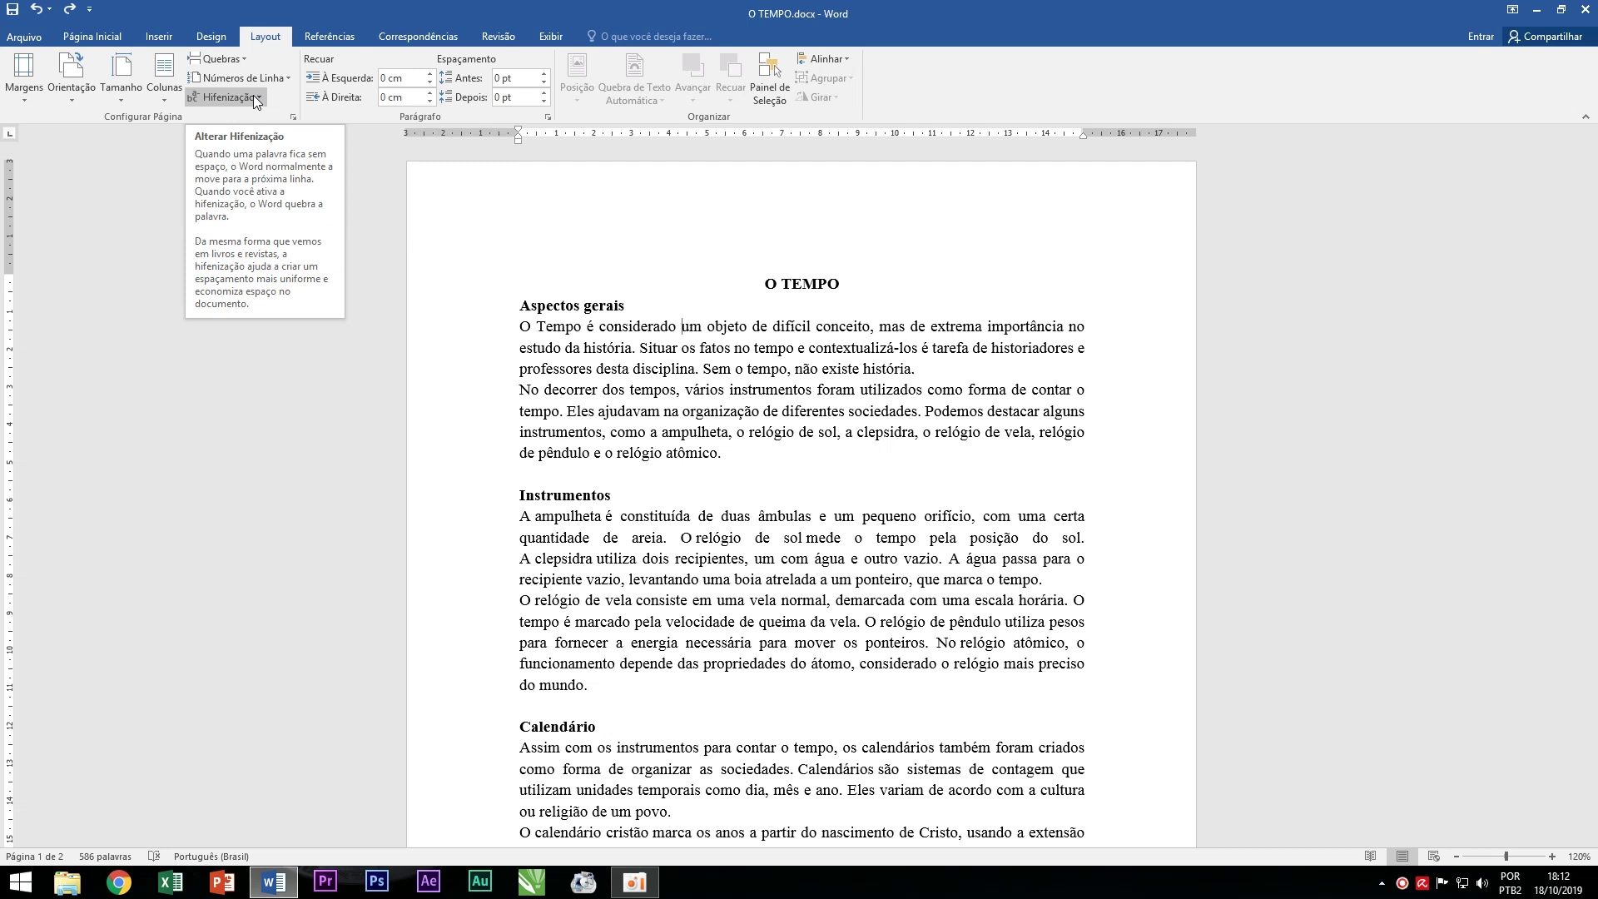
mouse_move(799, 437)
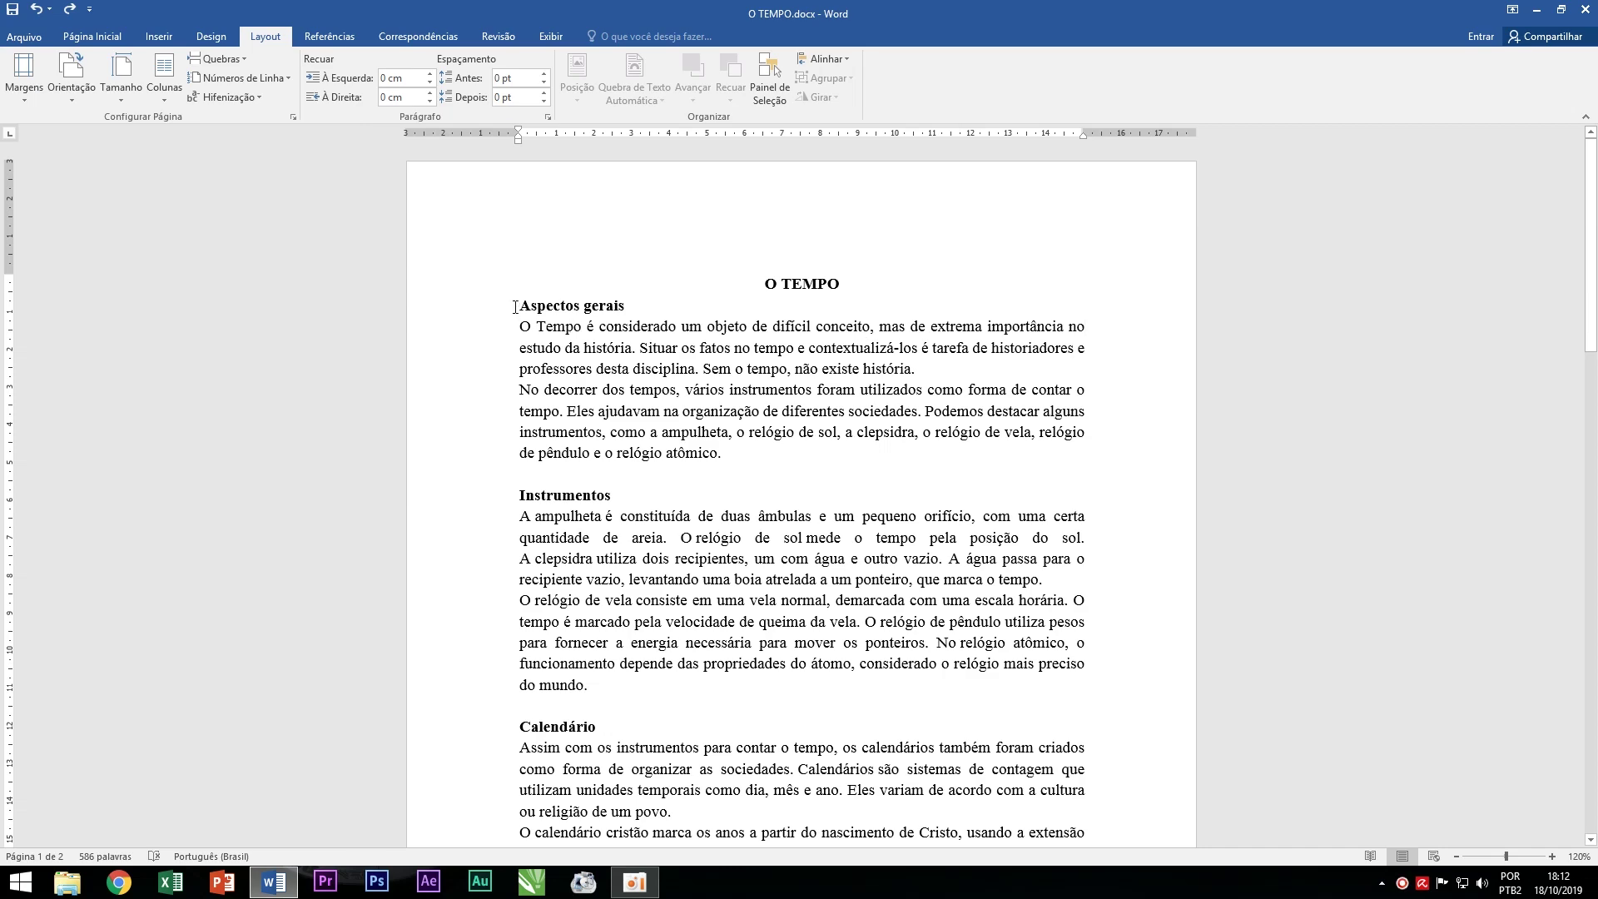
Select all text from the O TEMPO title to the end and turn on automatic hyphenation.
drag(759, 283, 1191, 895)
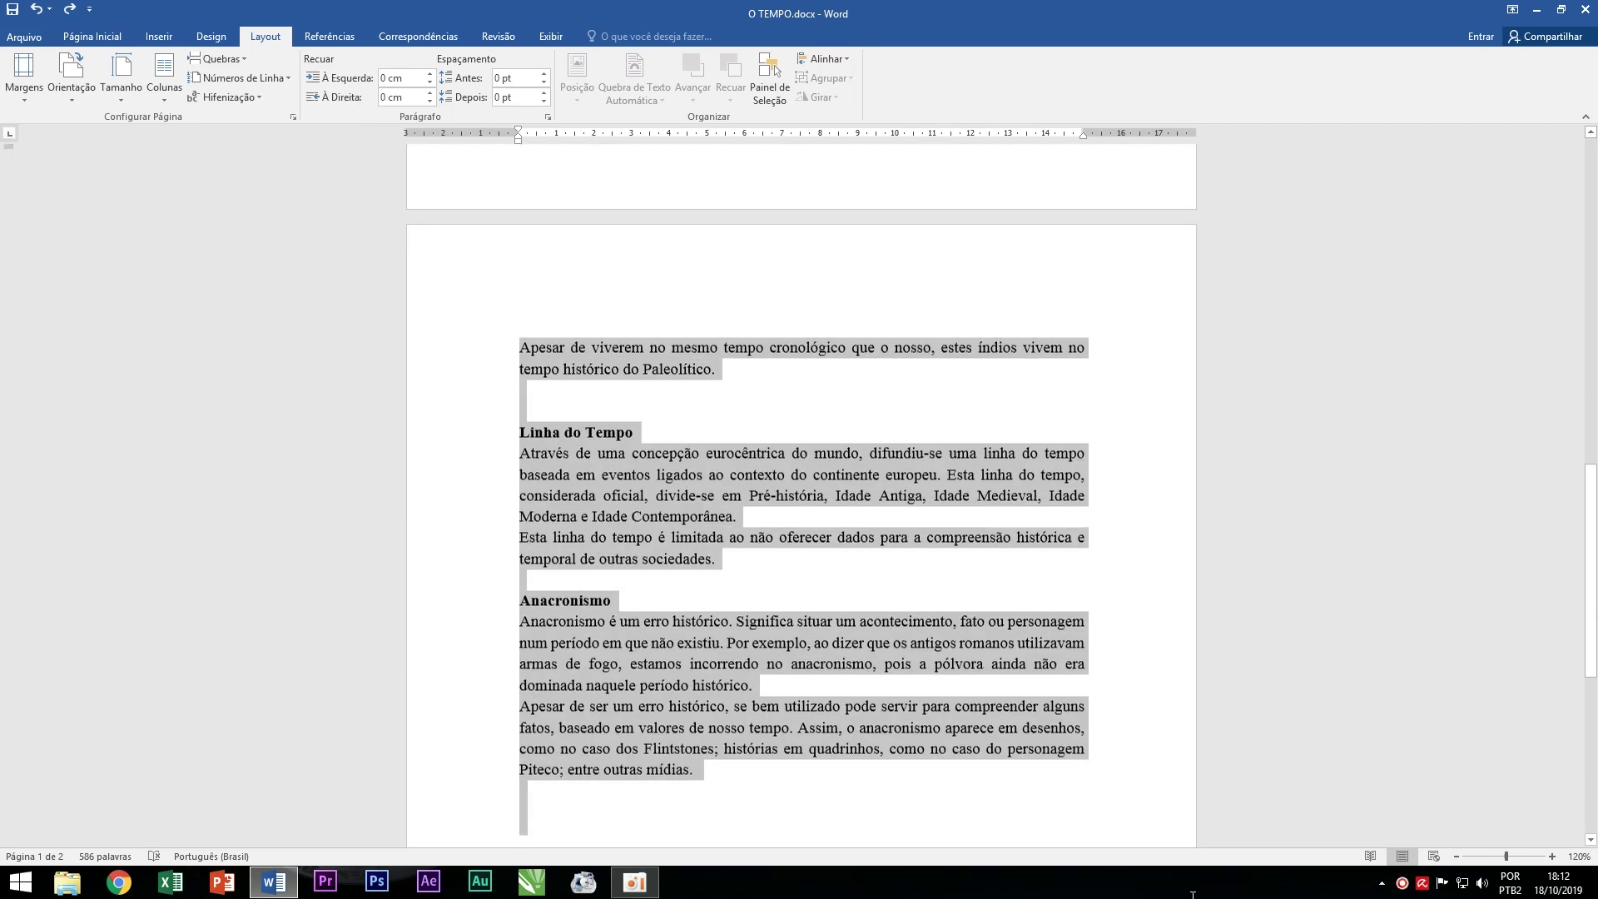
click(225, 98)
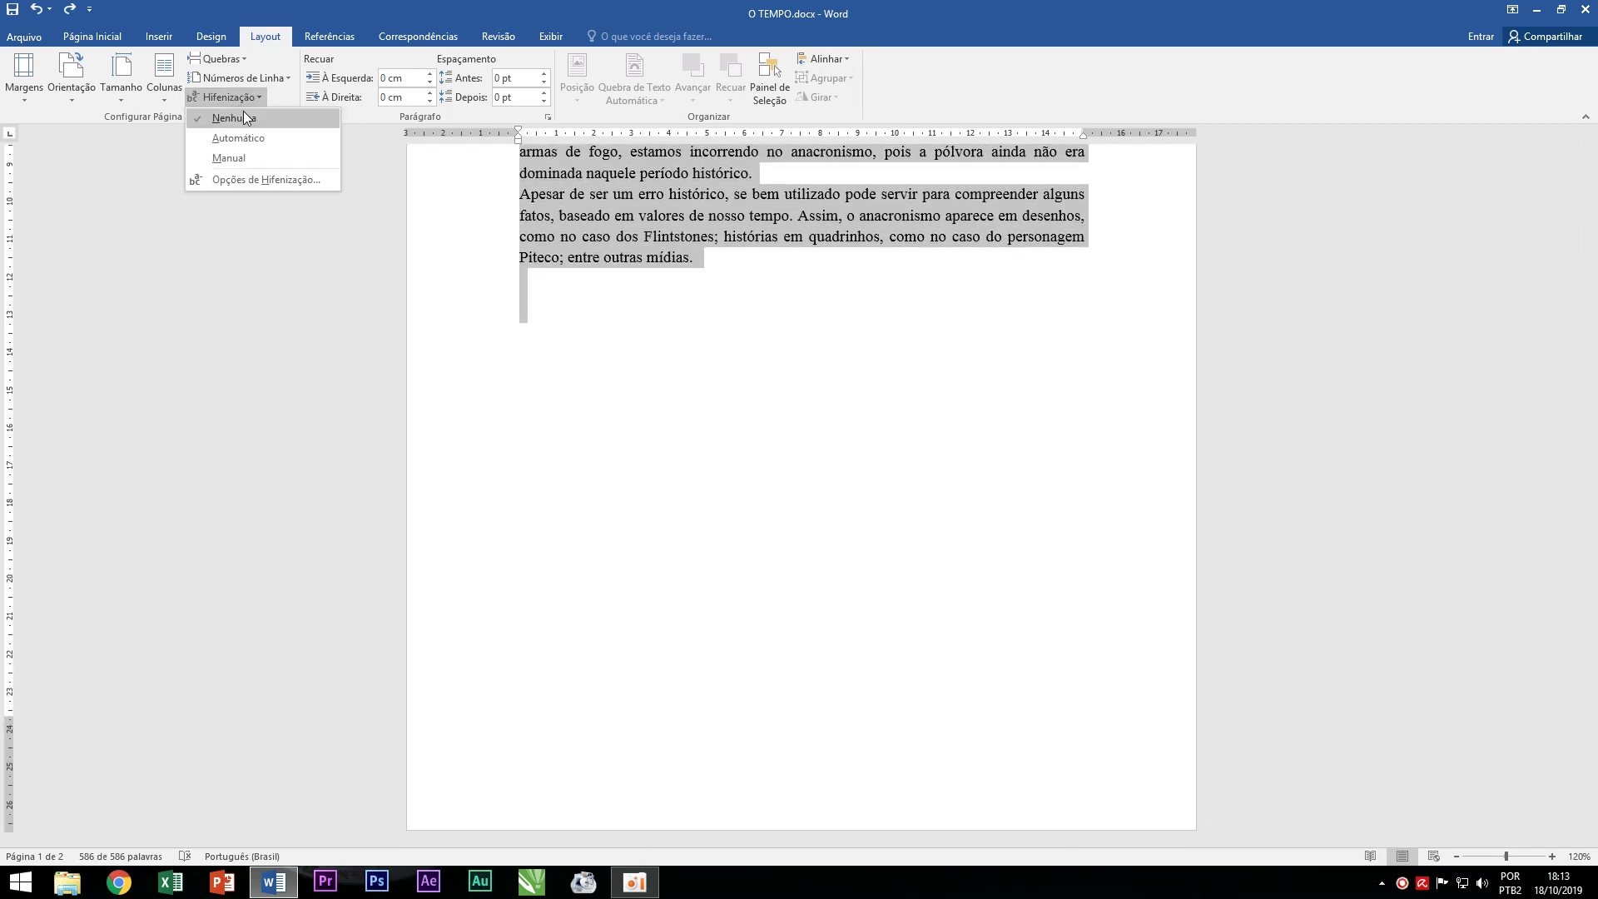
click(255, 138)
scroll(910, 436, up, 2)
scroll(1082, 516, up, 4)
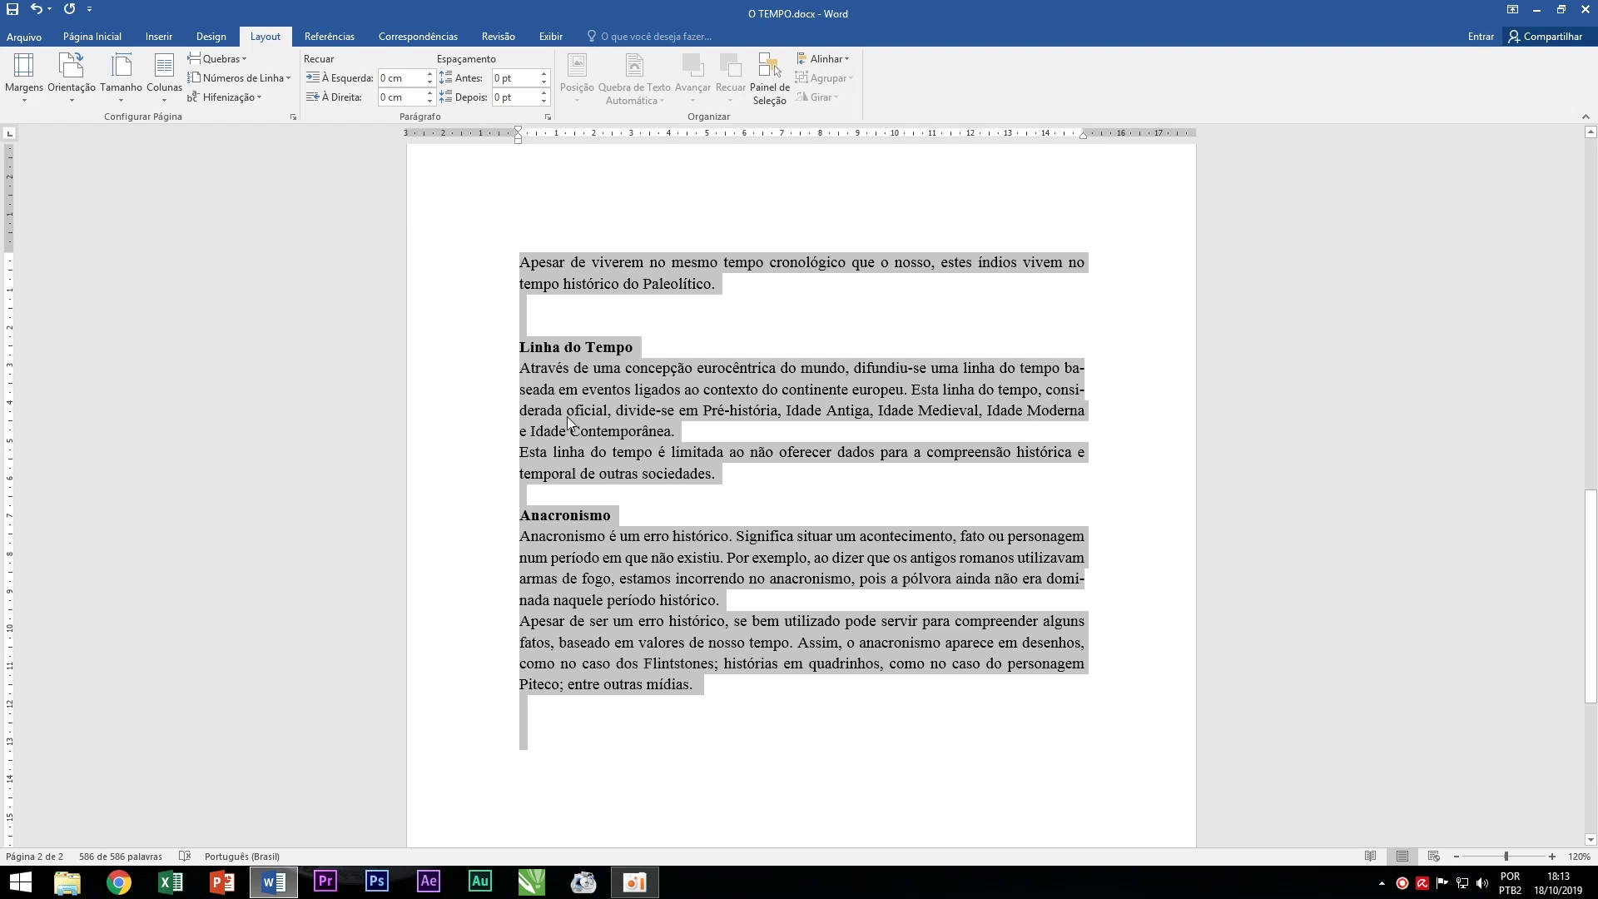
click(217, 97)
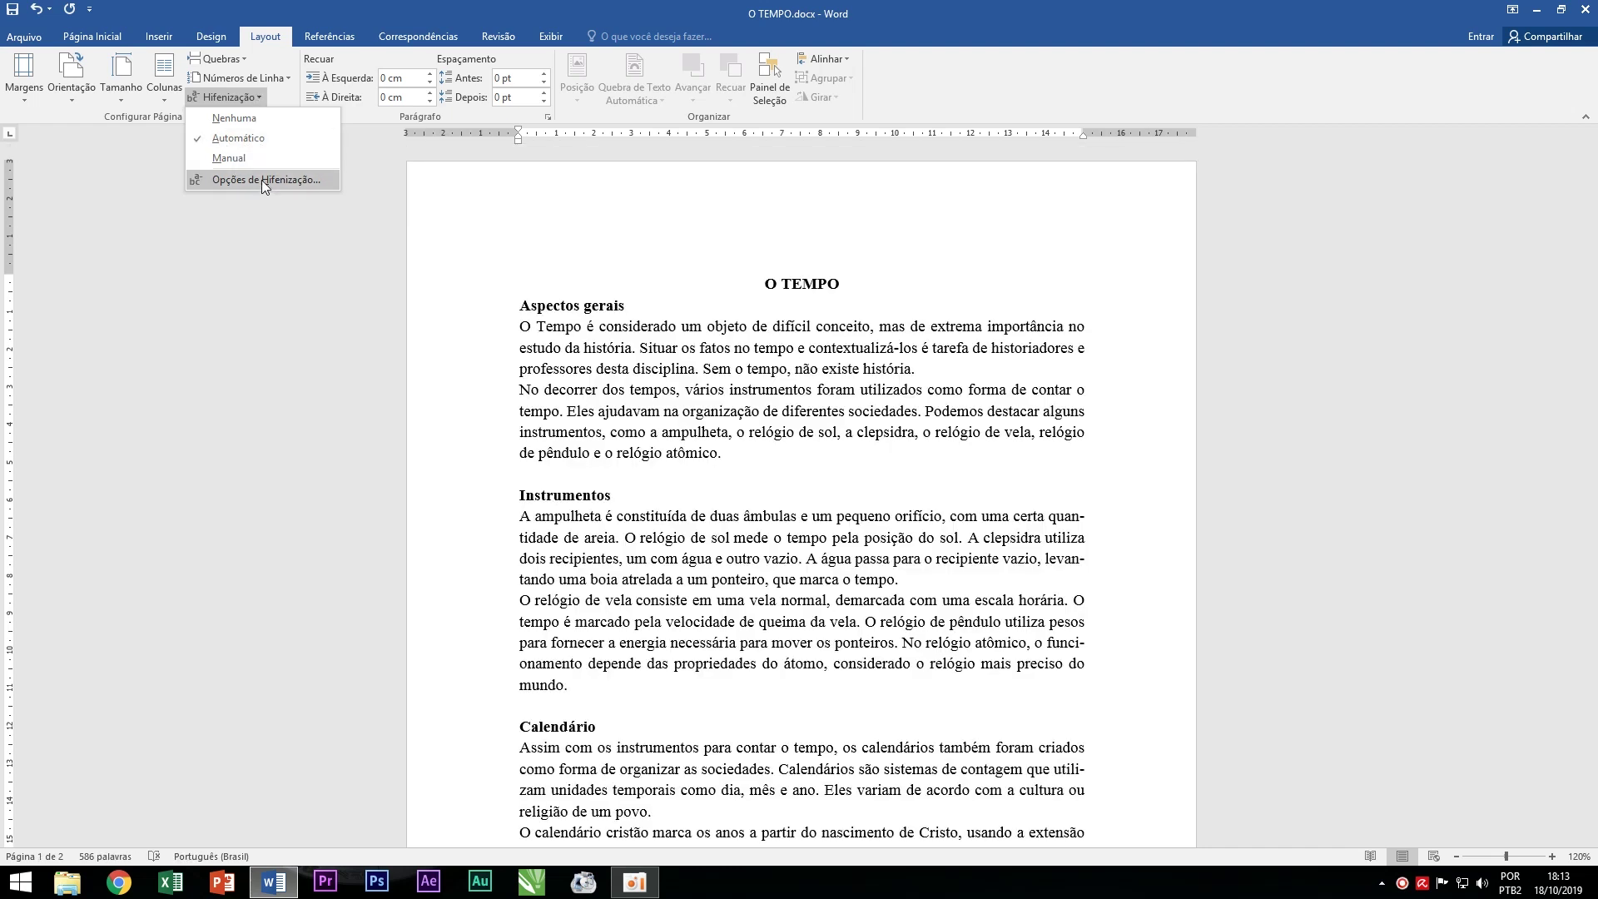
In Hyphenation Options, leave Limitar hífens consecutivos at Sem limite and confirm with OK.
click(261, 179)
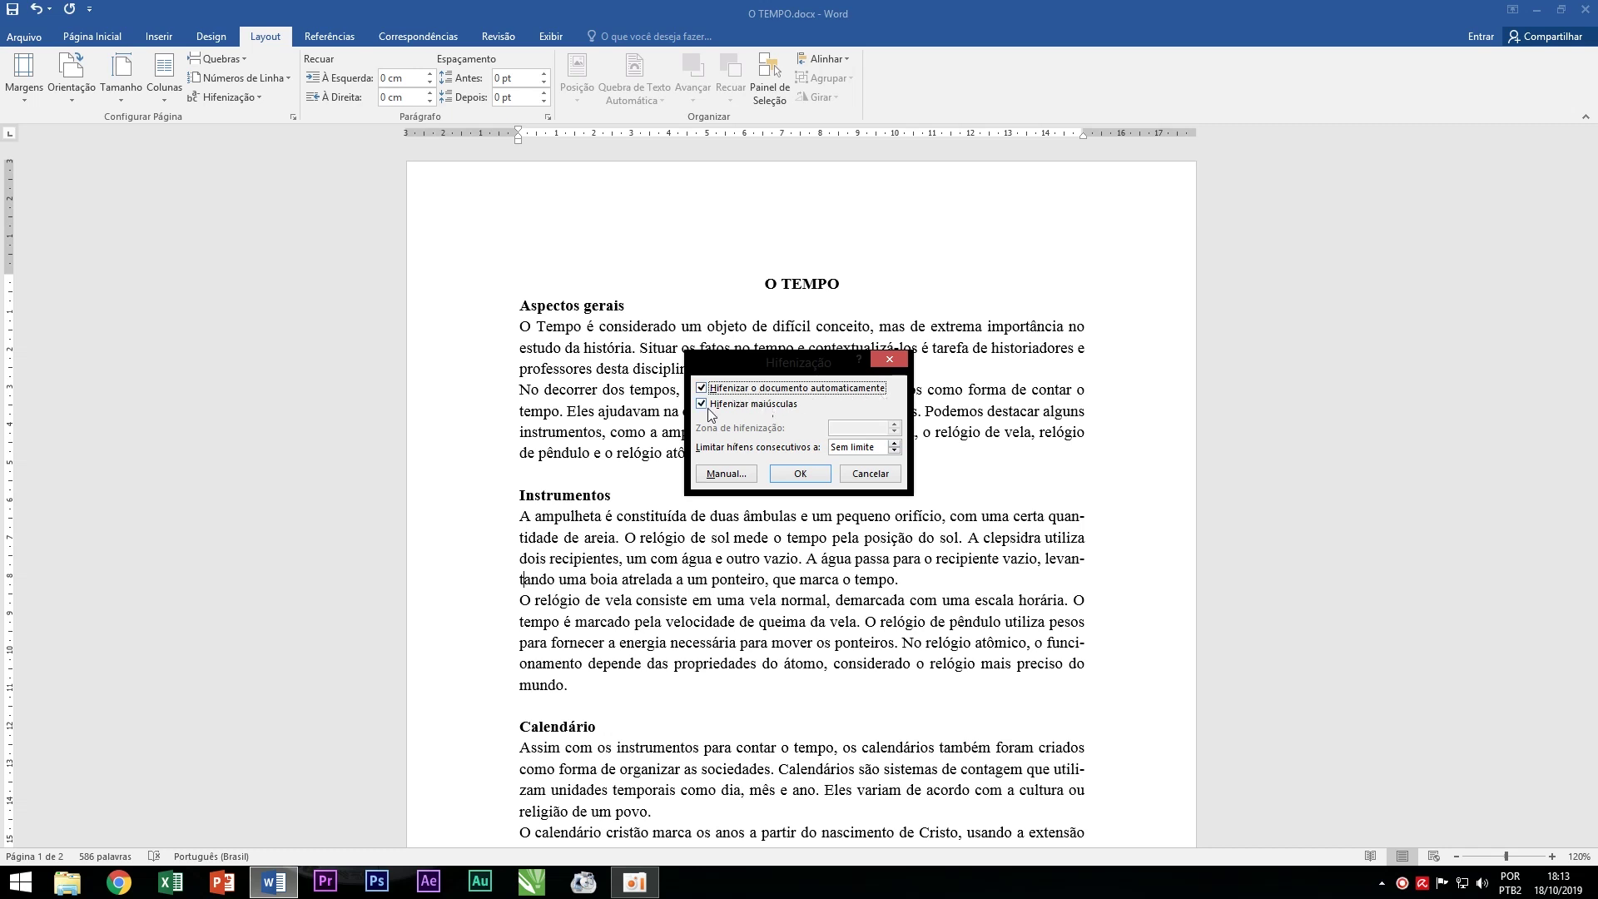
click(894, 453)
click(894, 443)
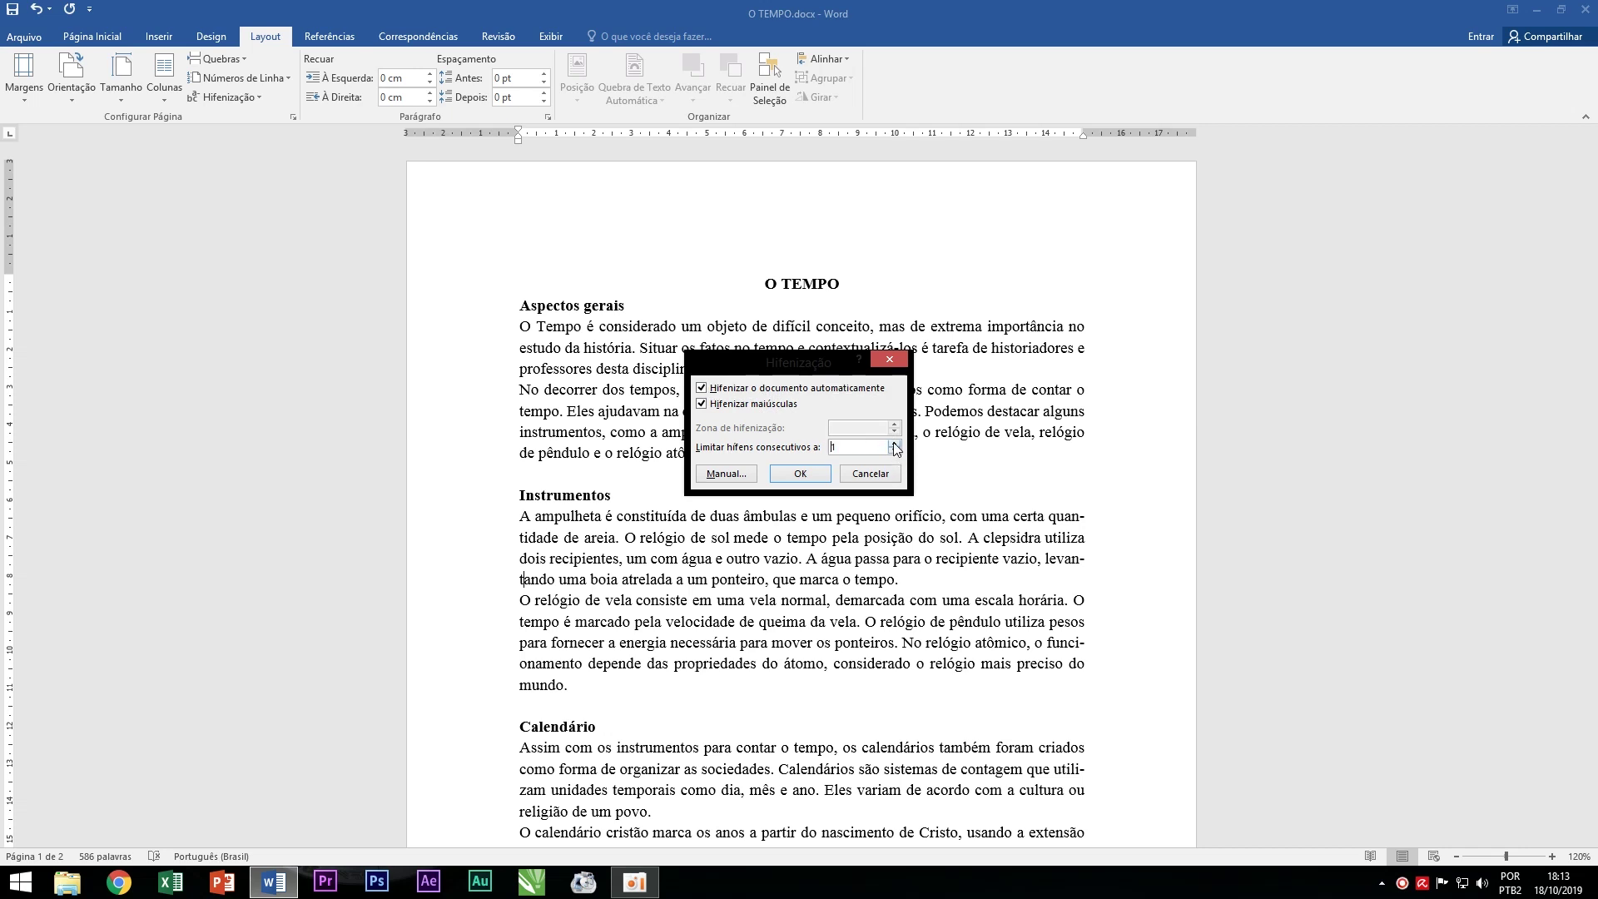
double_click(895, 451)
click(813, 478)
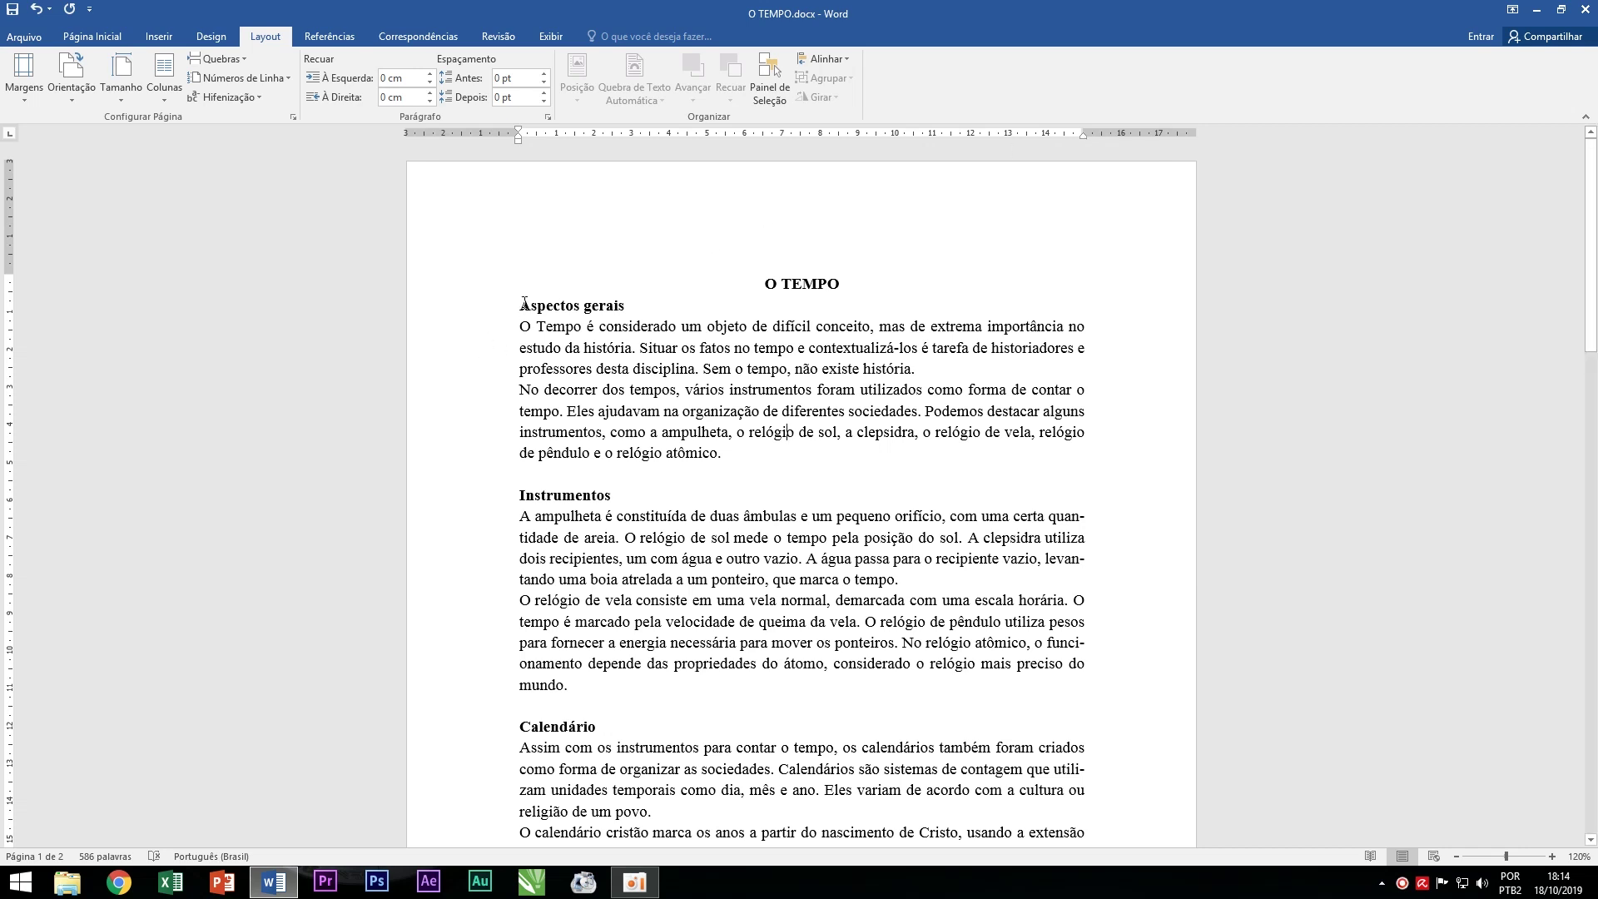
Select the Aspectos gerais heading and its two paragraphs and set a 1 cm left indent.
drag(522, 306, 730, 447)
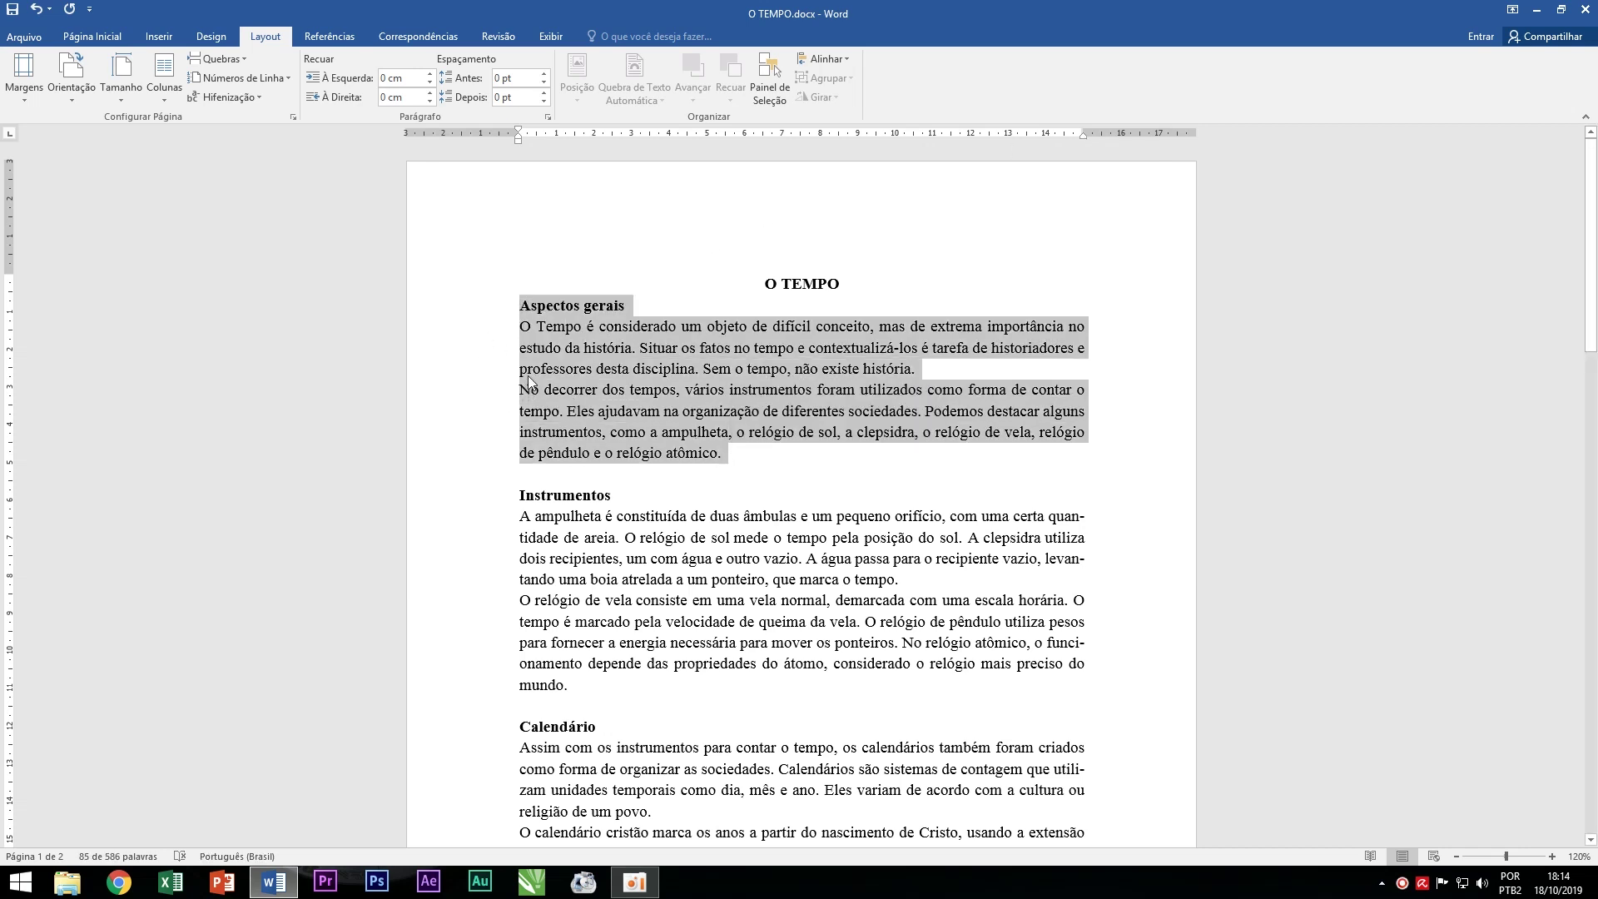
click(430, 73)
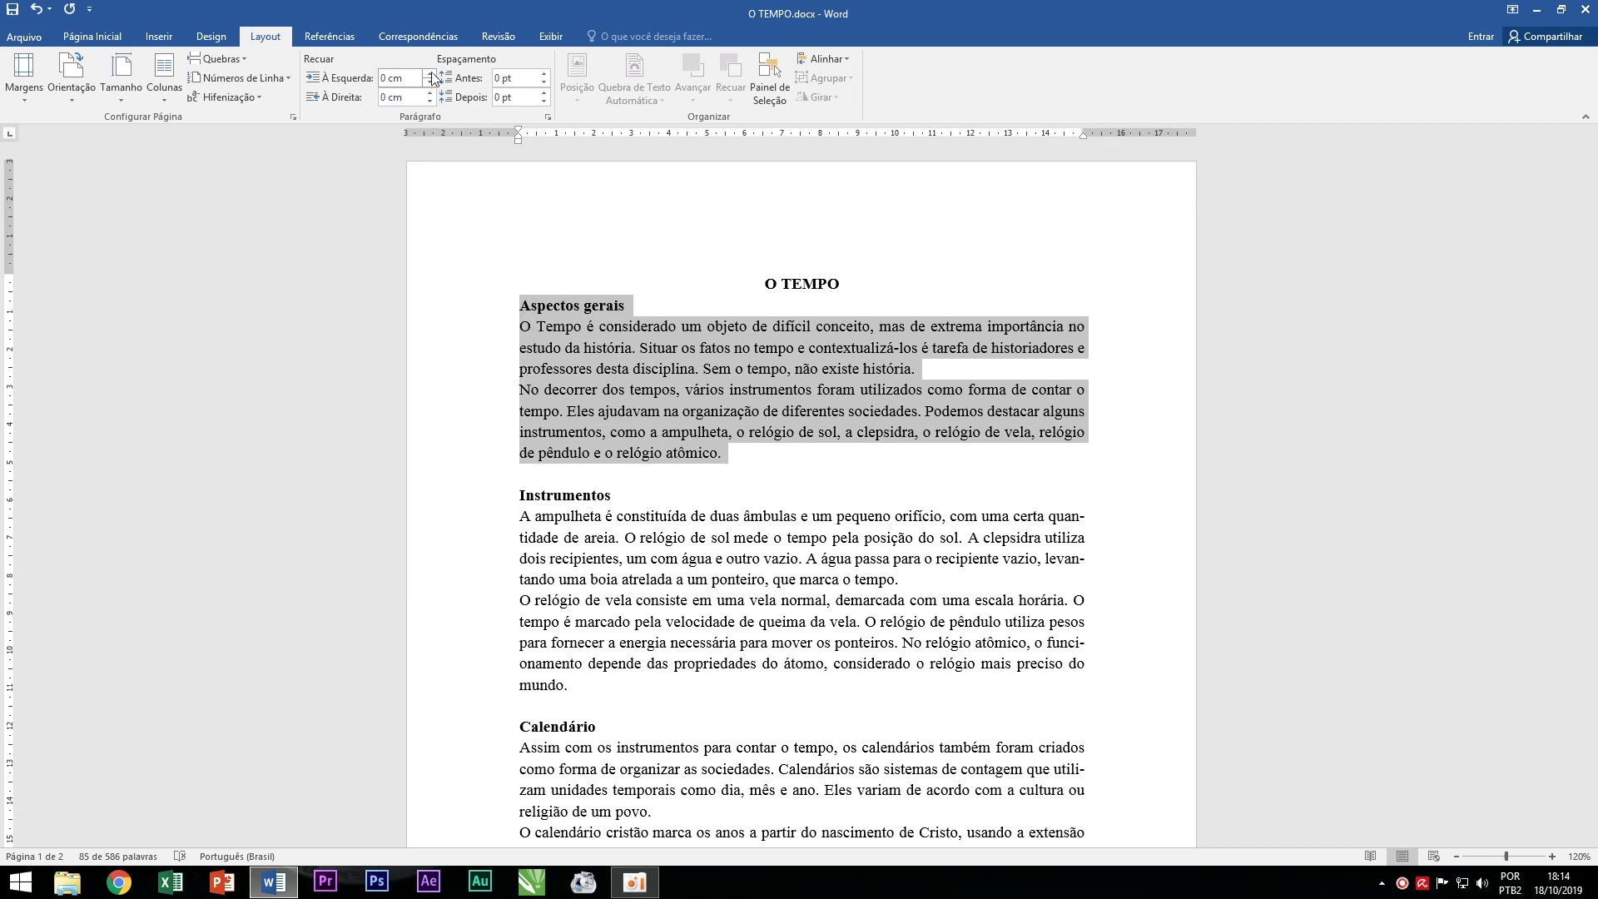
click(430, 73)
click(430, 74)
click(430, 73)
click(431, 73)
click(431, 73)
click(430, 73)
click(430, 73)
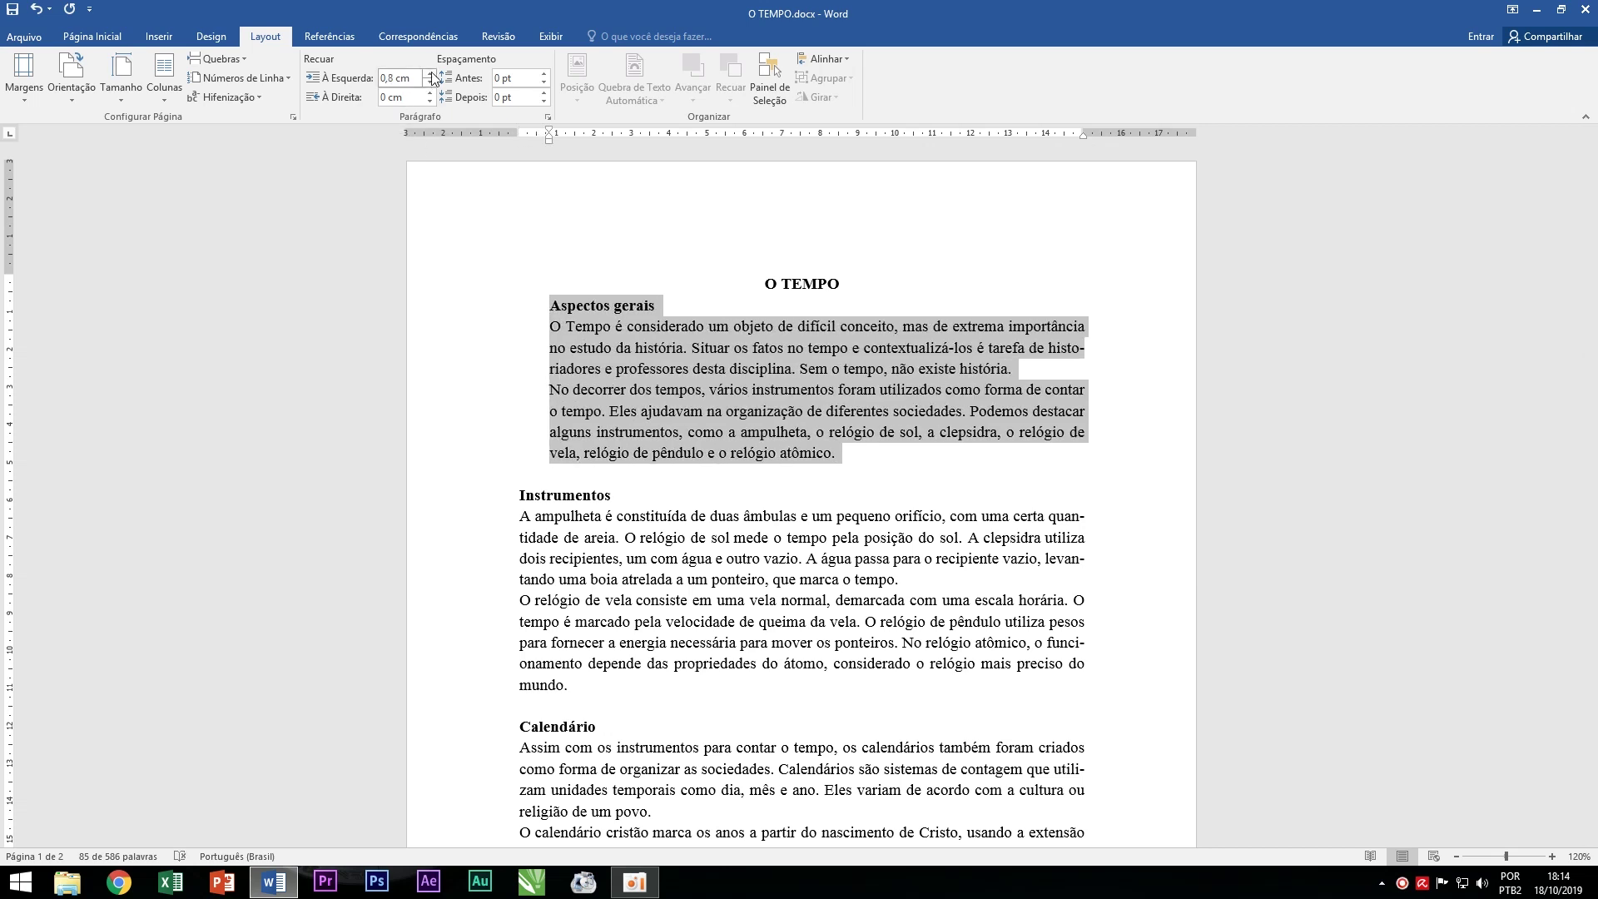
click(431, 73)
click(431, 73)
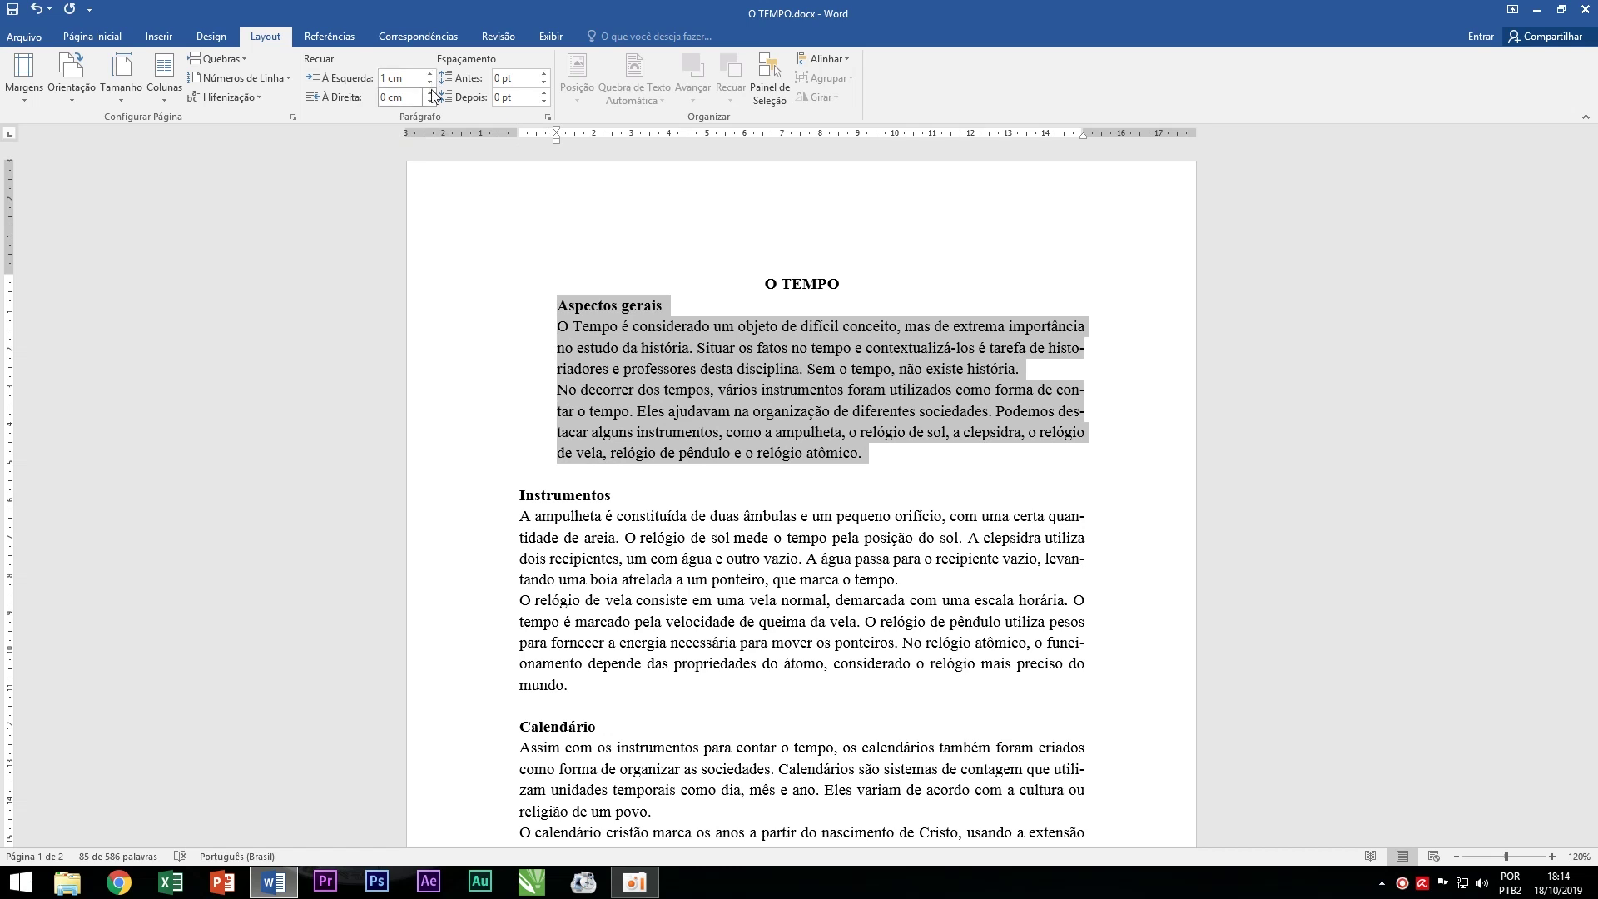
Set the right indent of these paragraphs to 0,75 cm.
double_click(430, 93)
double_click(430, 93)
double_click(430, 93)
double_click(430, 93)
click(431, 93)
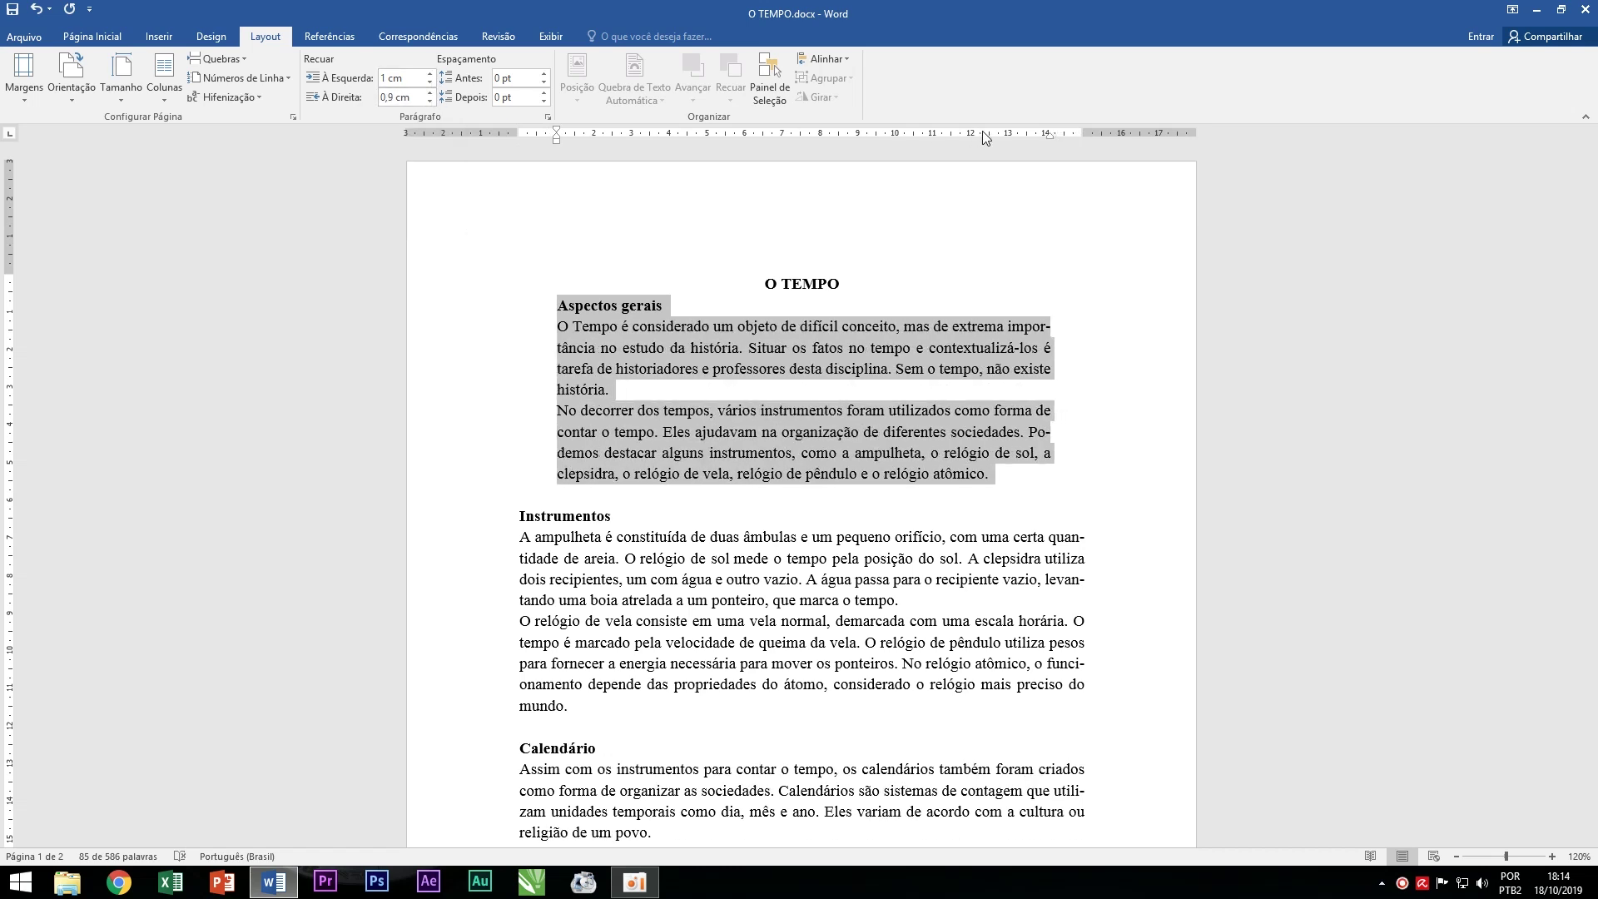
mouse_move(1050, 137)
mouse_down()
mouse_move(1027, 133)
mouse_move(1060, 137)
mouse_up()
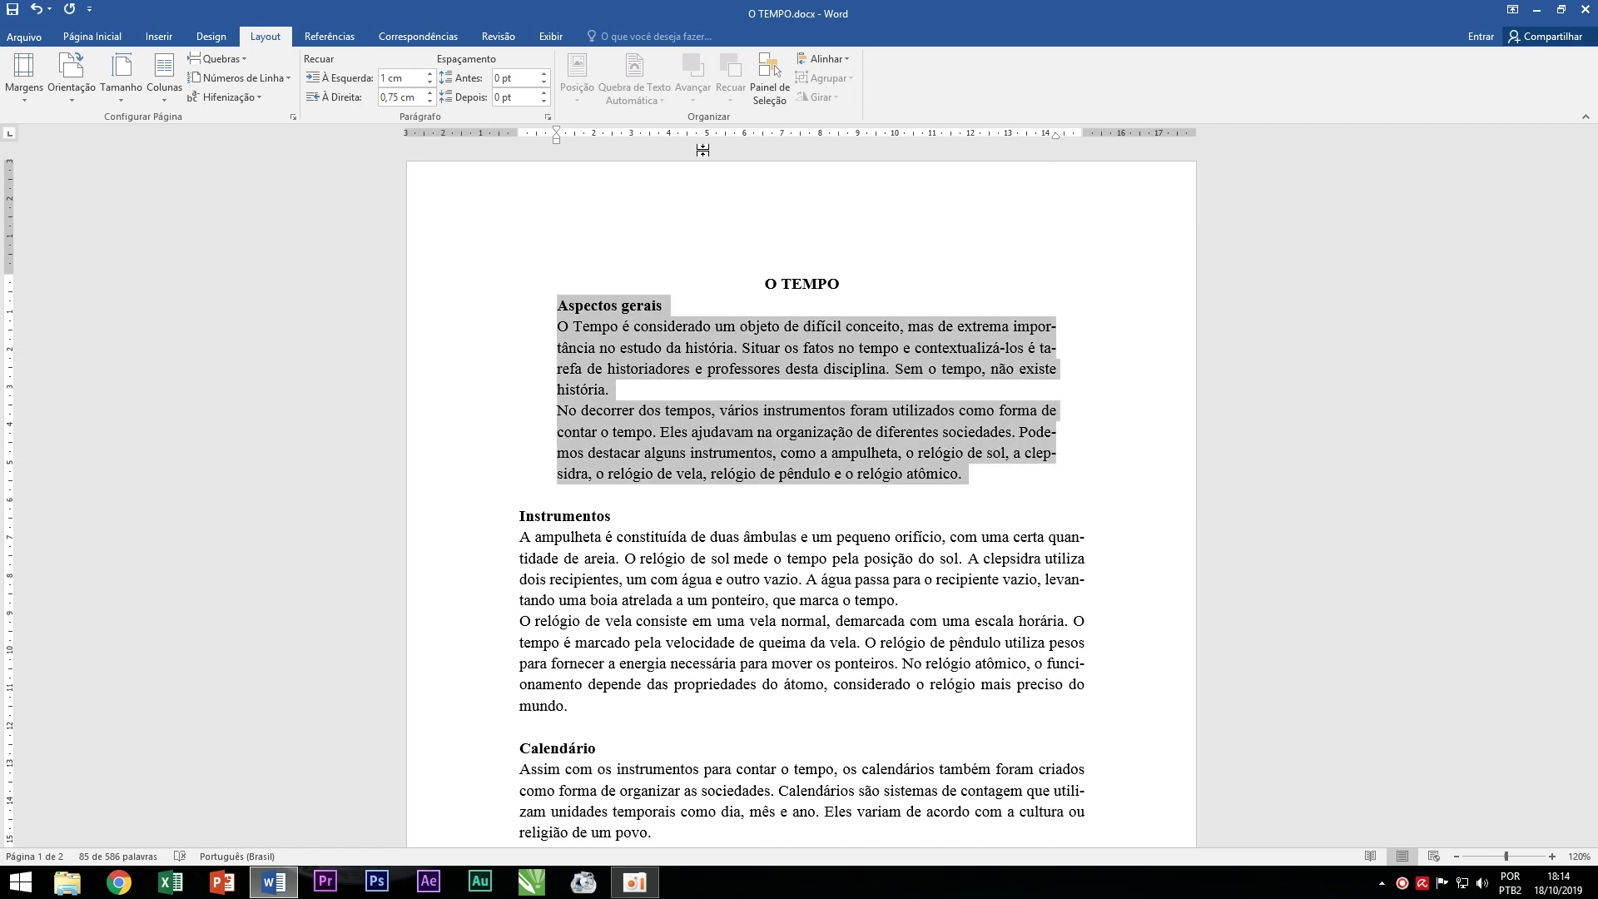
Drag the ruler markers for a 2 cm first-line indent and add space before the paragraphs.
drag(557, 131, 624, 133)
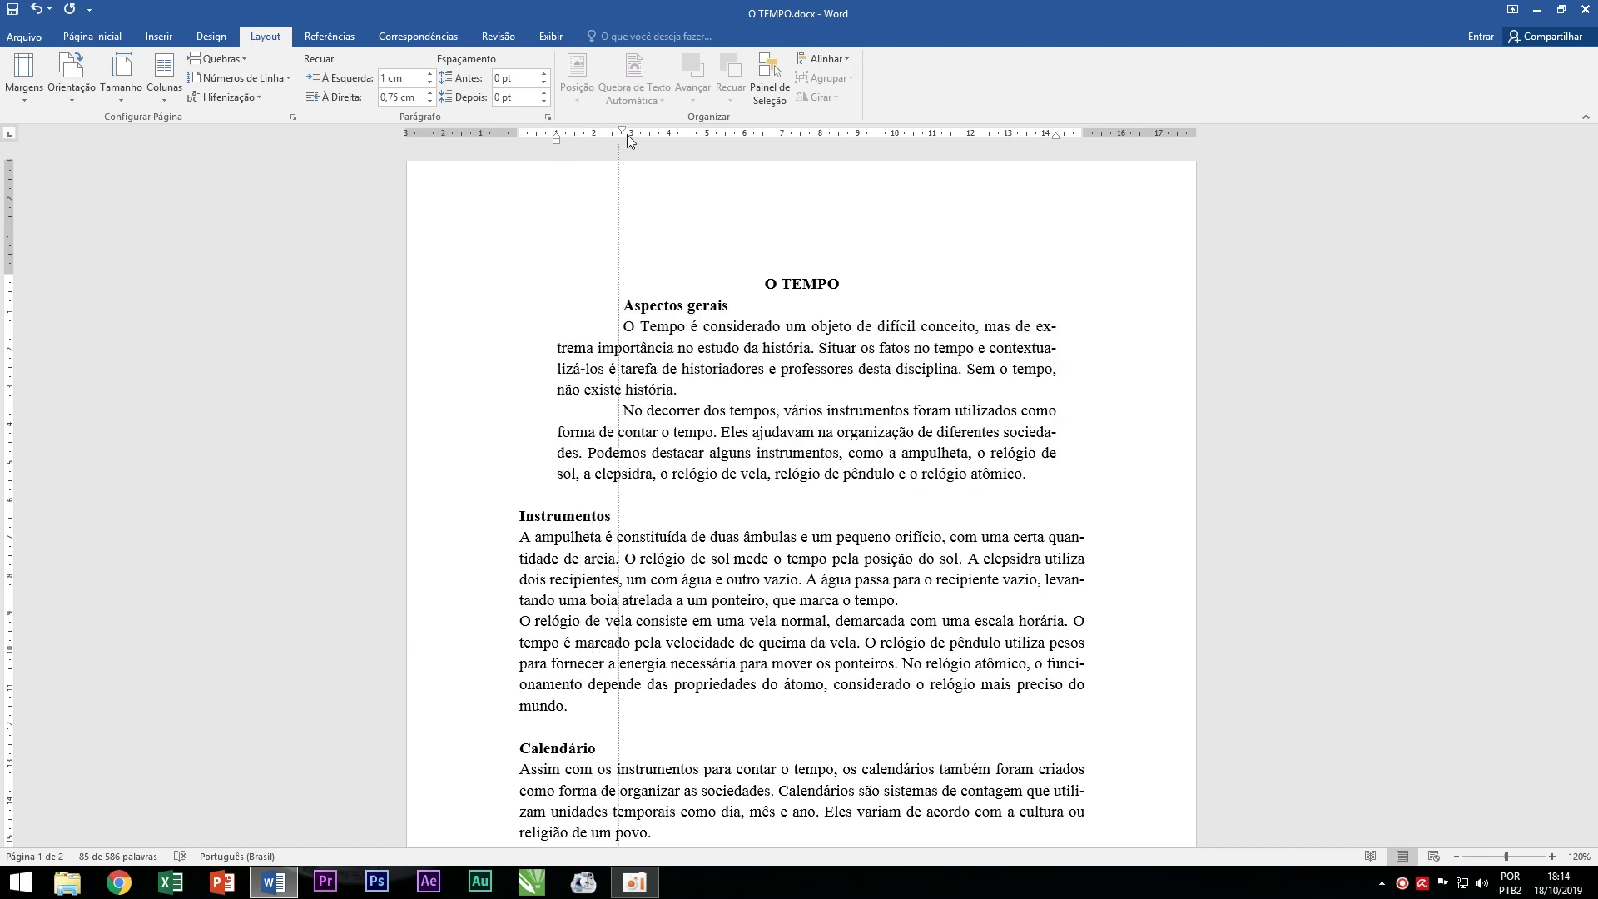
drag(624, 133, 626, 133)
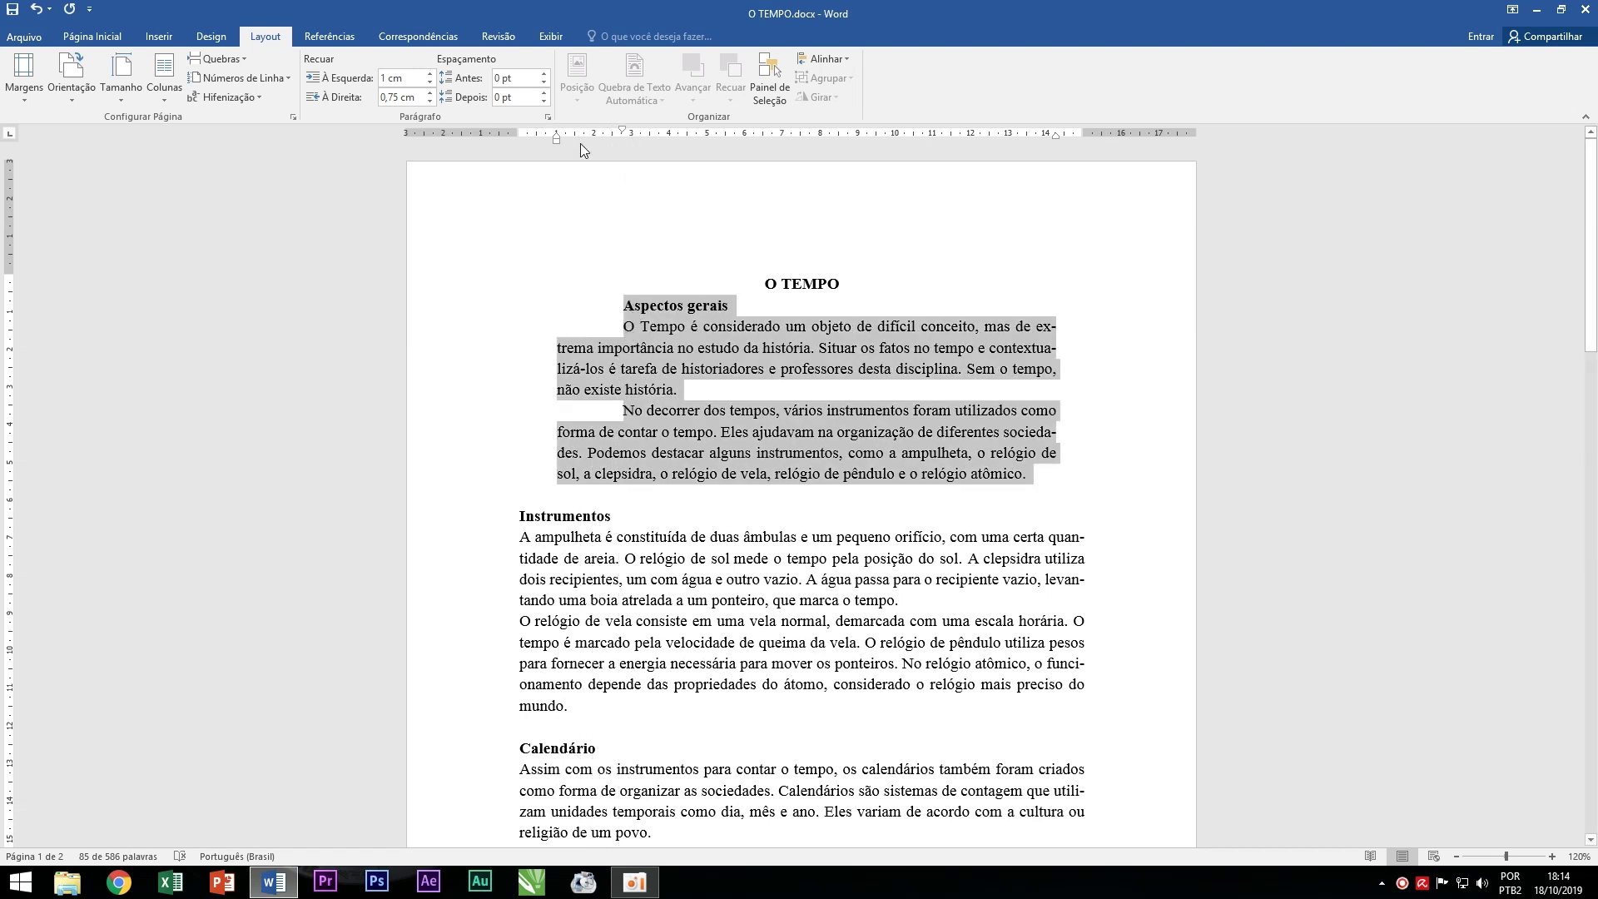
mouse_move(557, 135)
mouse_down()
mouse_move(573, 136)
mouse_move(511, 143)
mouse_move(574, 146)
mouse_move(556, 142)
mouse_up()
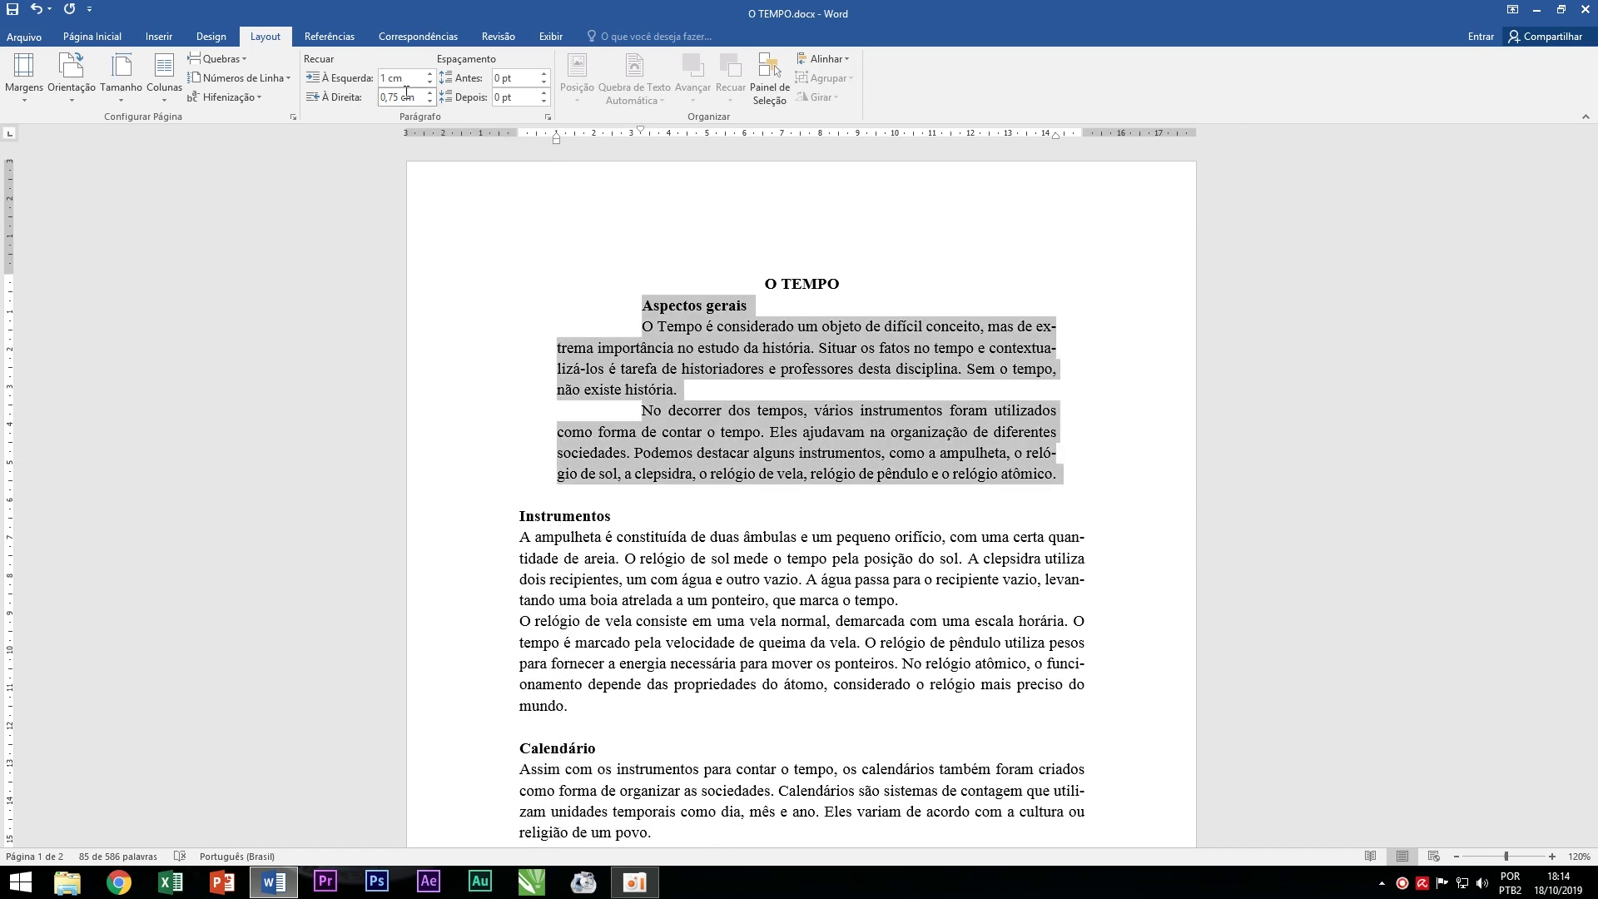
click(544, 74)
click(544, 74)
click(544, 74)
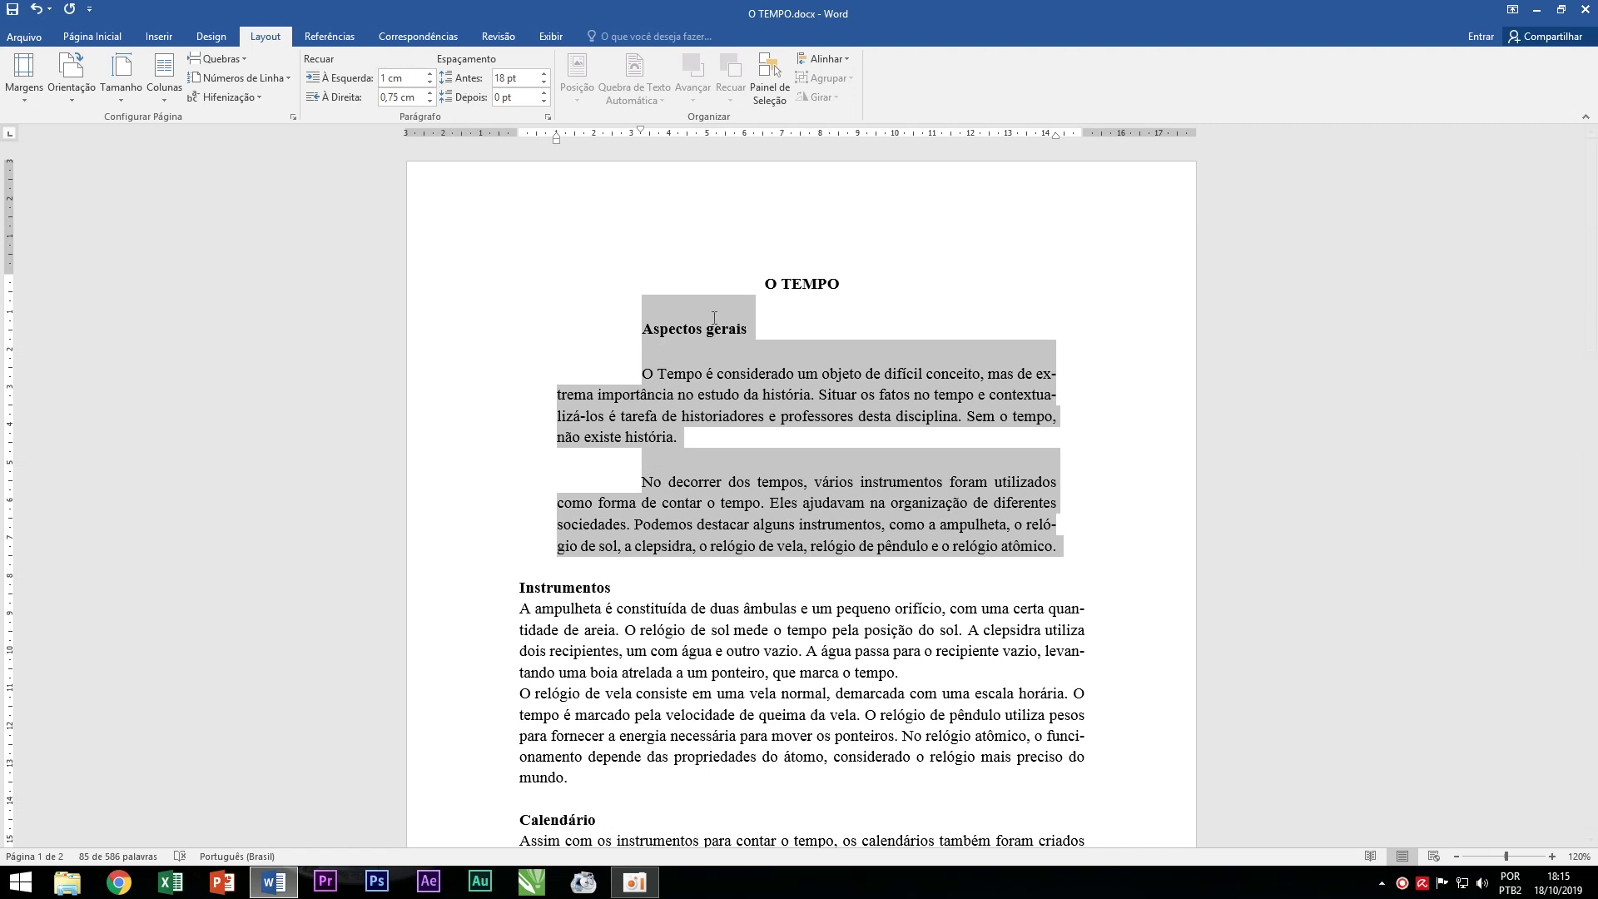
Try different Spacing Before and After values for the Aspectos gerais paragraphs.
click(544, 94)
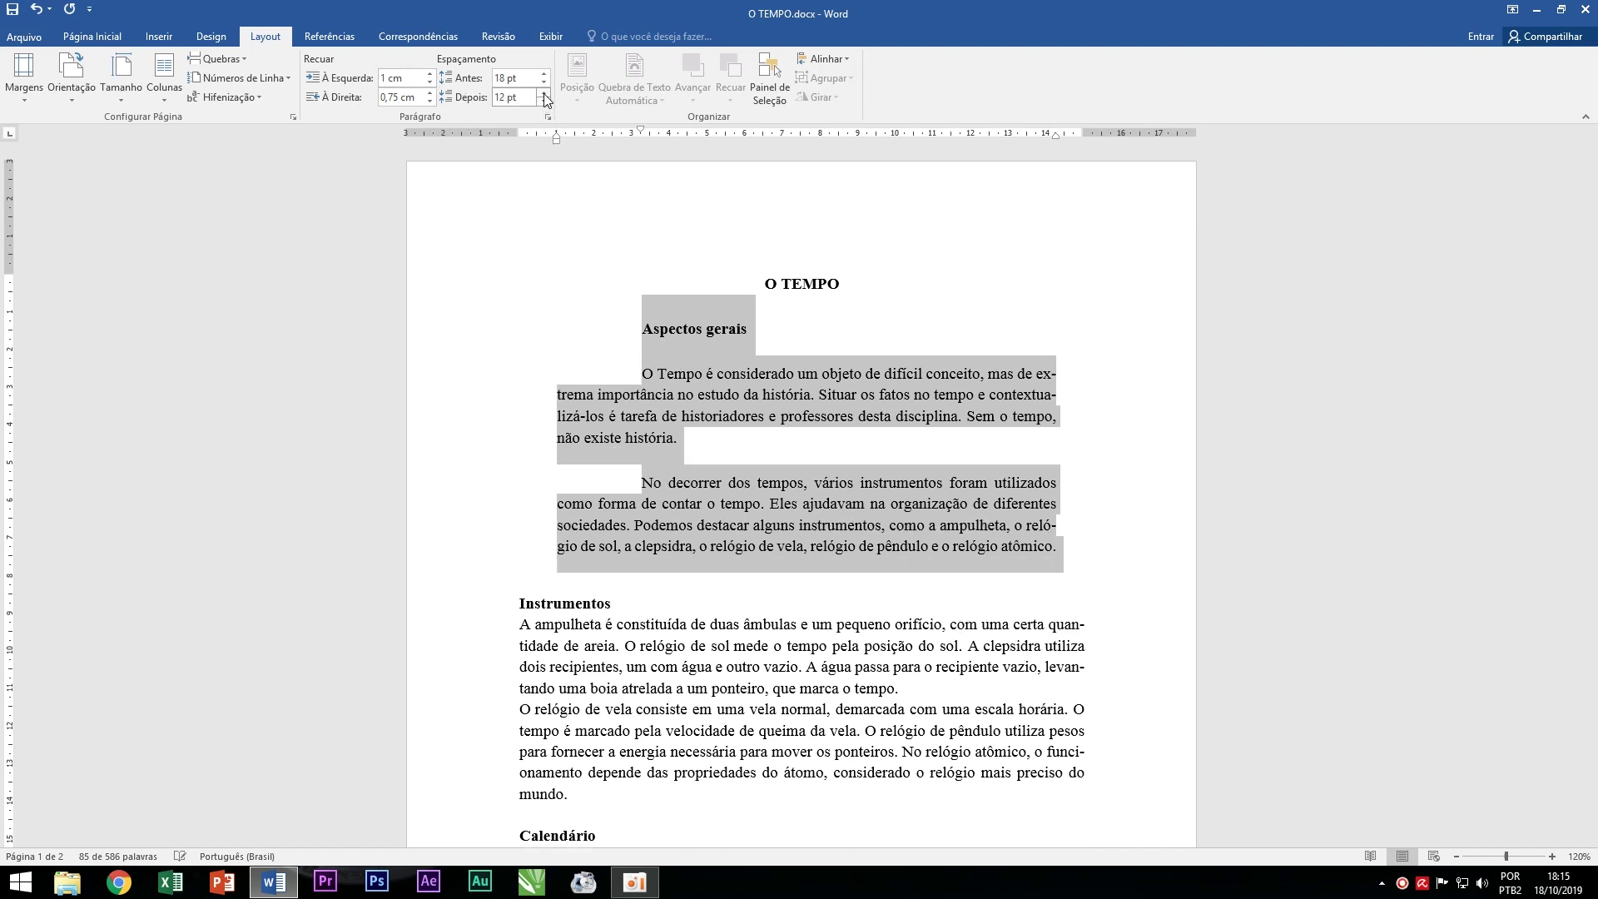
click(544, 95)
click(544, 94)
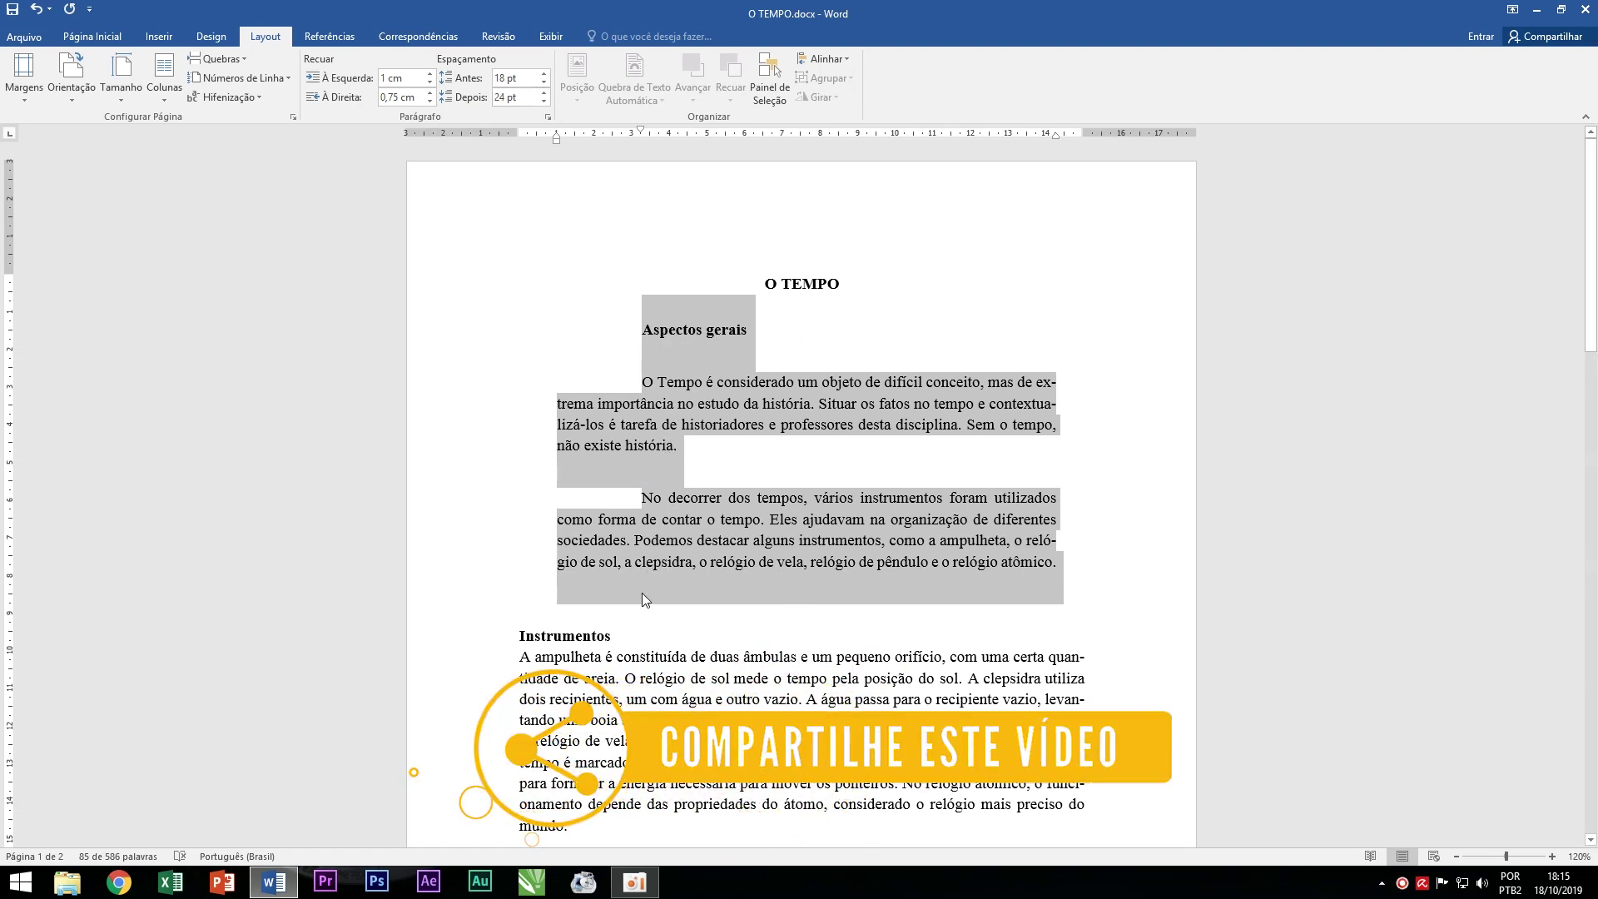
click(544, 82)
click(544, 82)
click(545, 82)
click(545, 82)
click(543, 82)
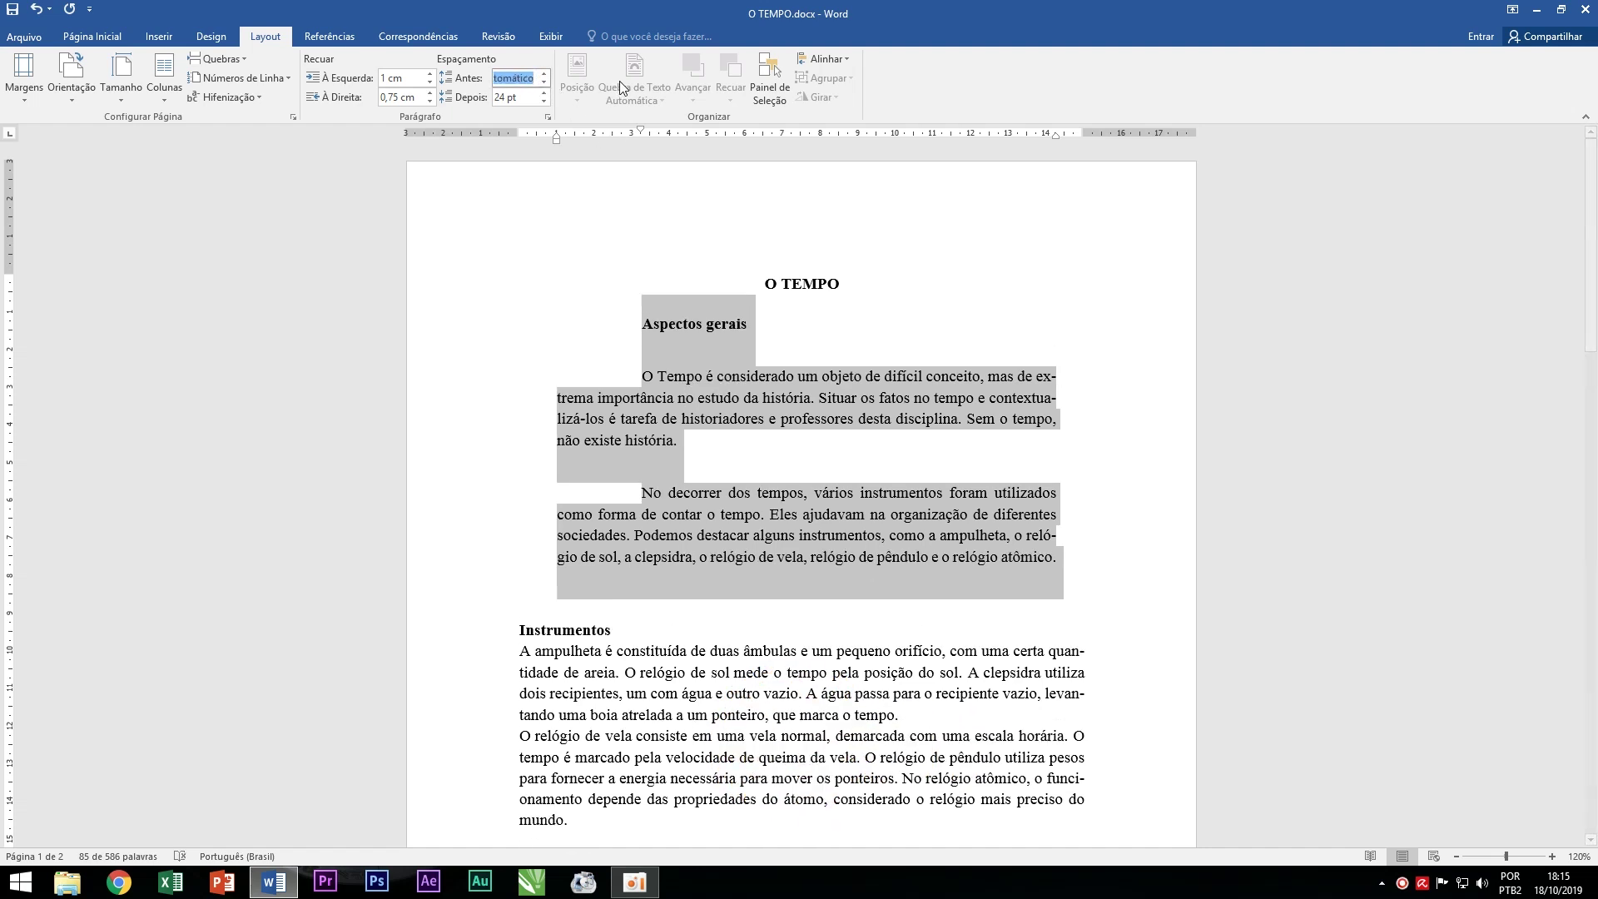
click(544, 101)
click(544, 101)
click(544, 101)
click(545, 102)
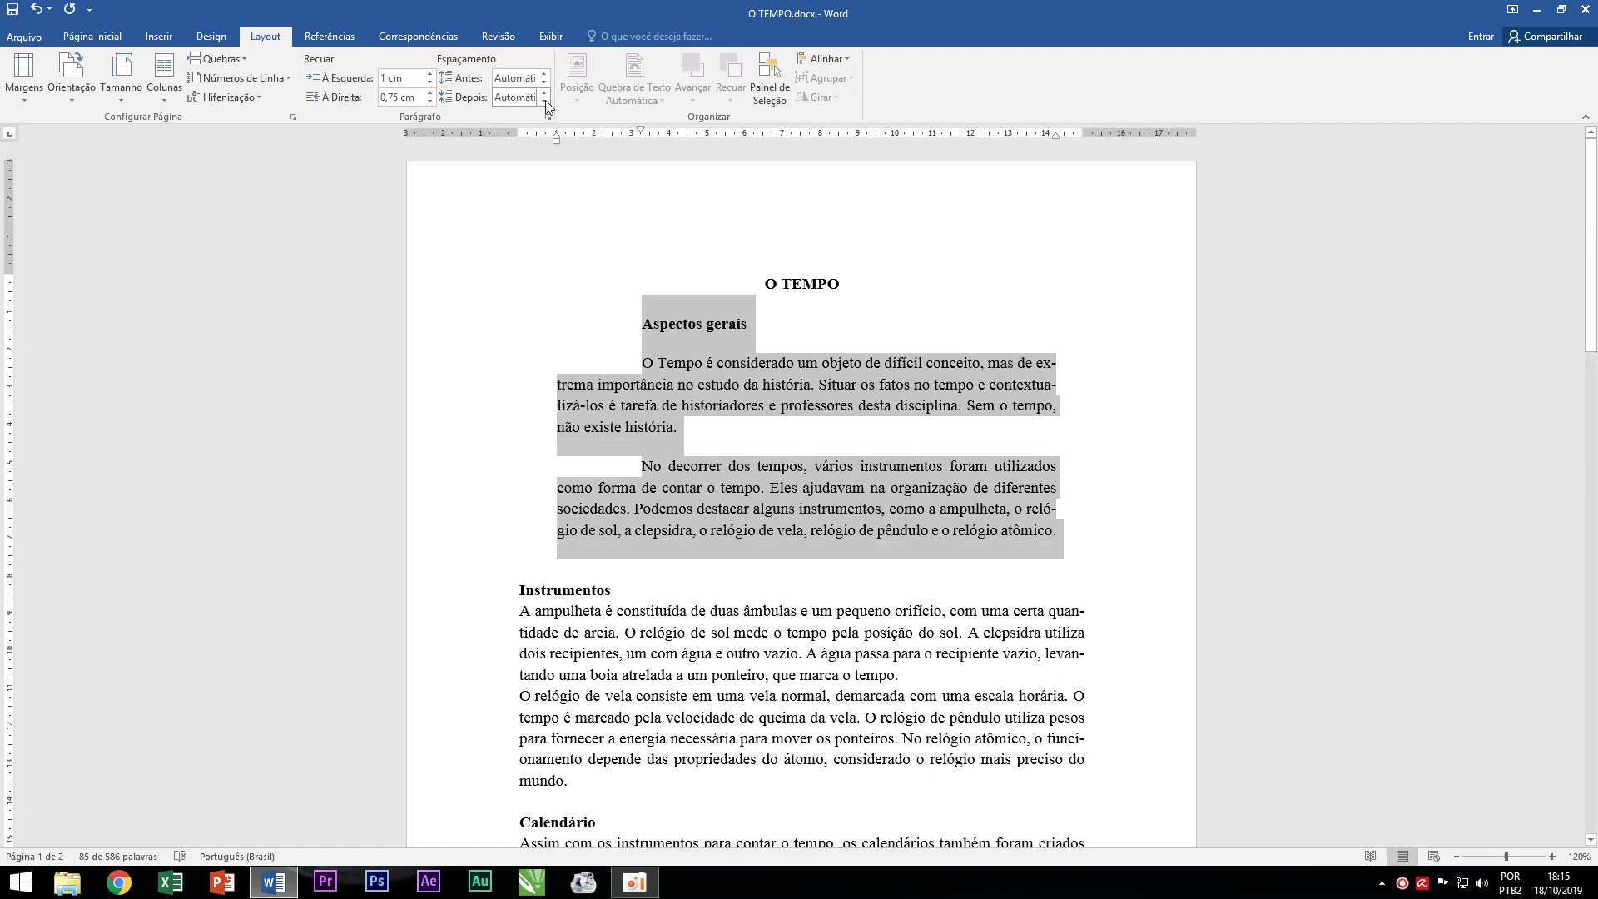
click(545, 94)
Settle the spacing at 24 pt before and 0 pt after, then deselect to check it.
click(545, 80)
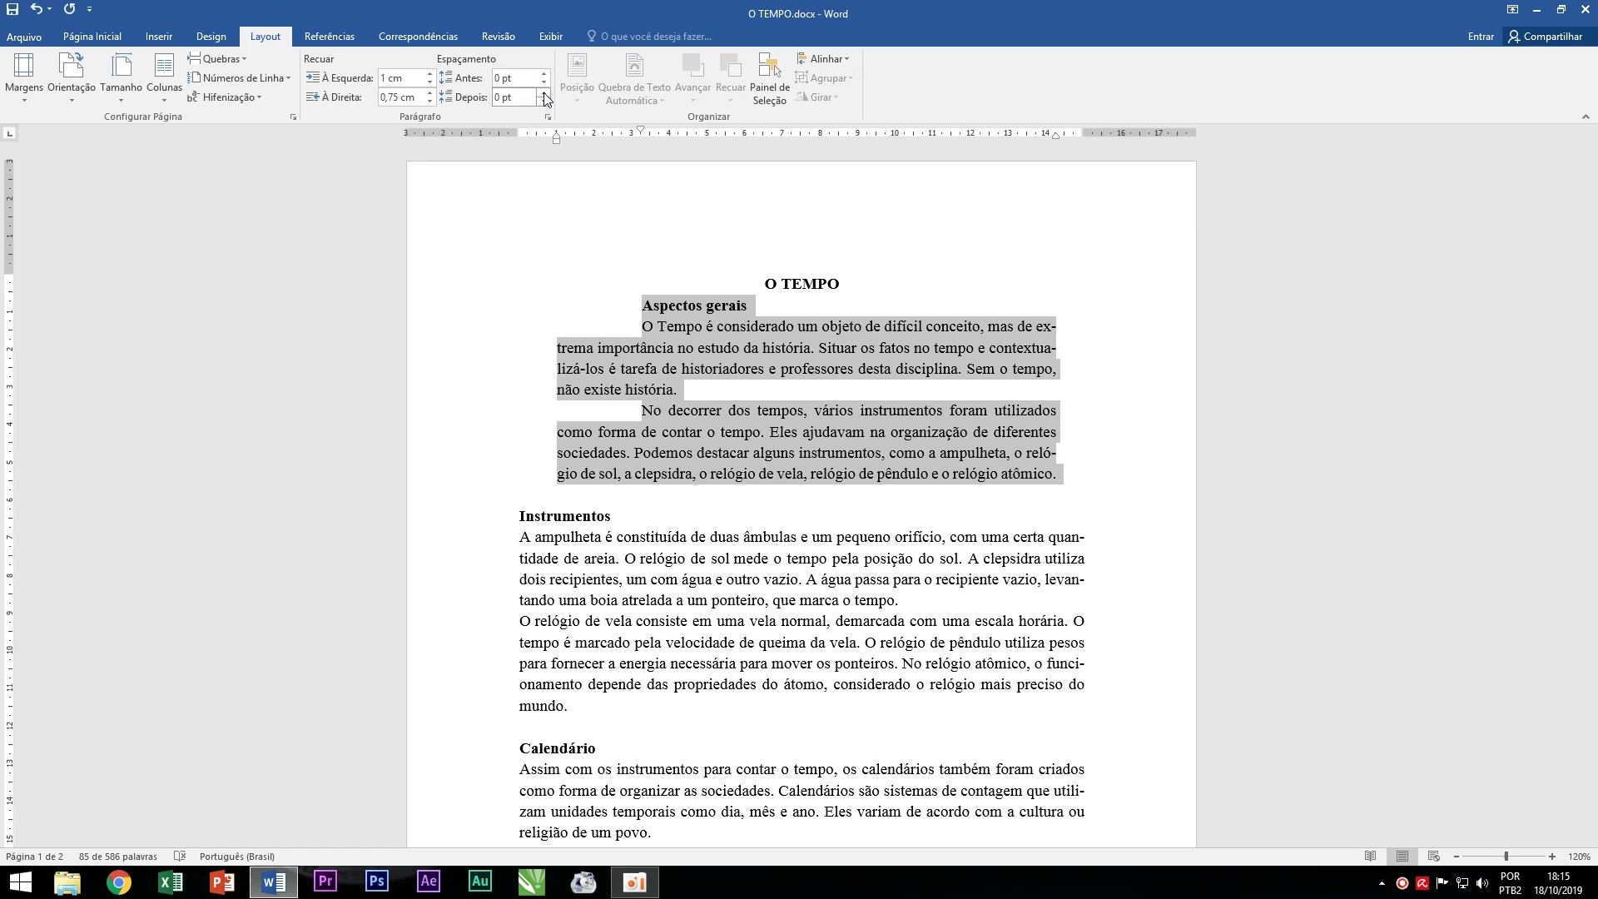
click(545, 94)
click(545, 94)
click(545, 94)
click(545, 94)
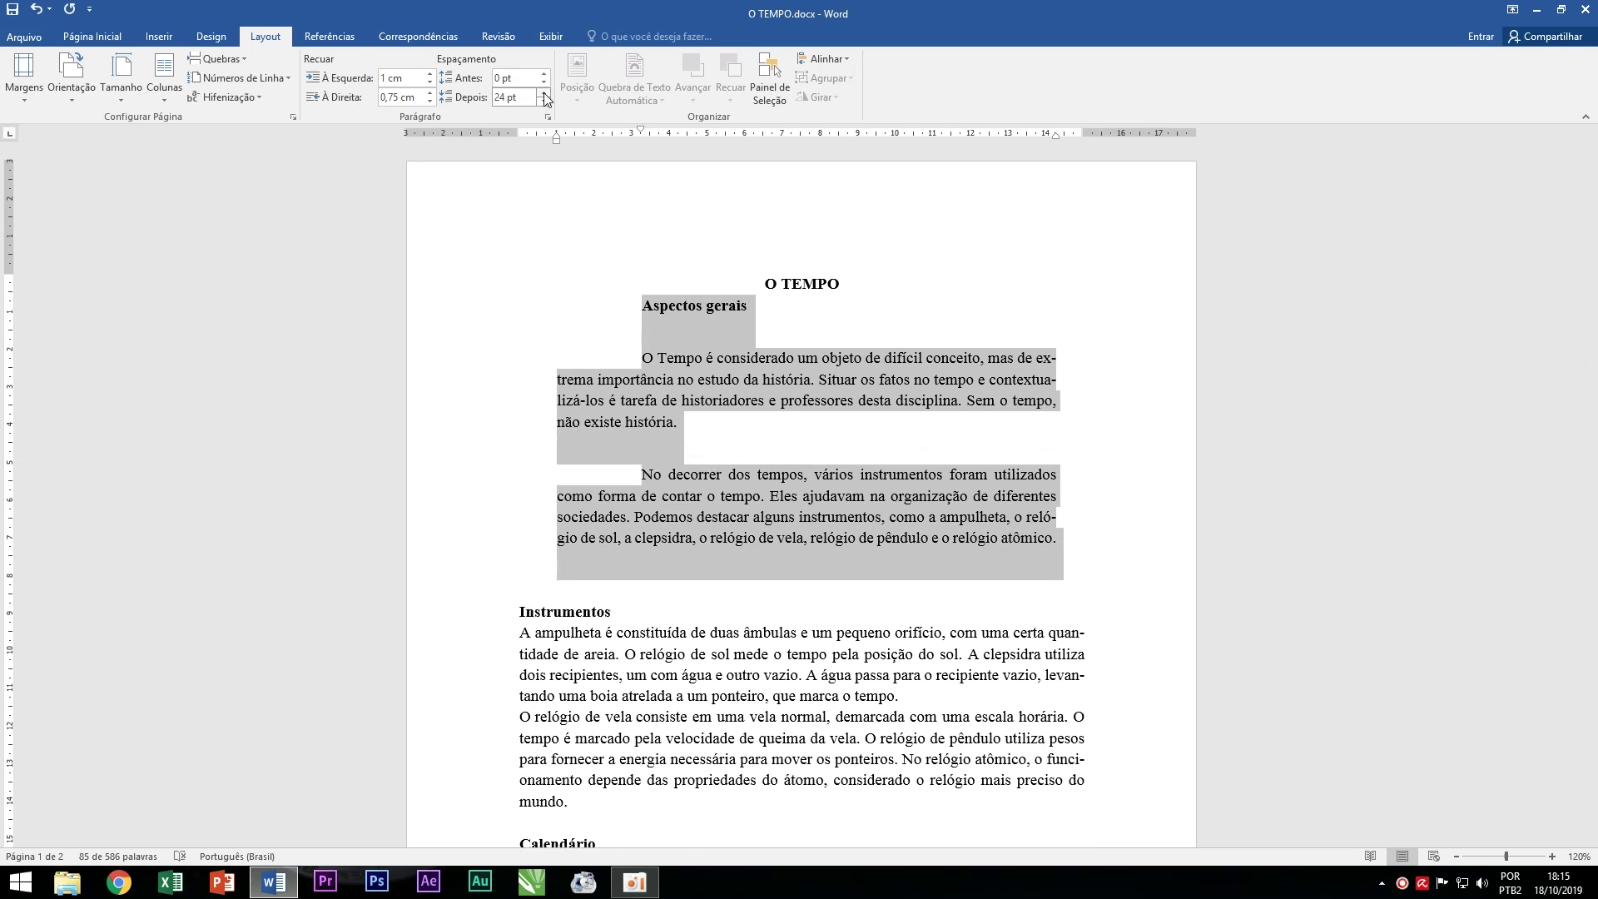
click(545, 101)
click(545, 101)
click(545, 101)
click(545, 101)
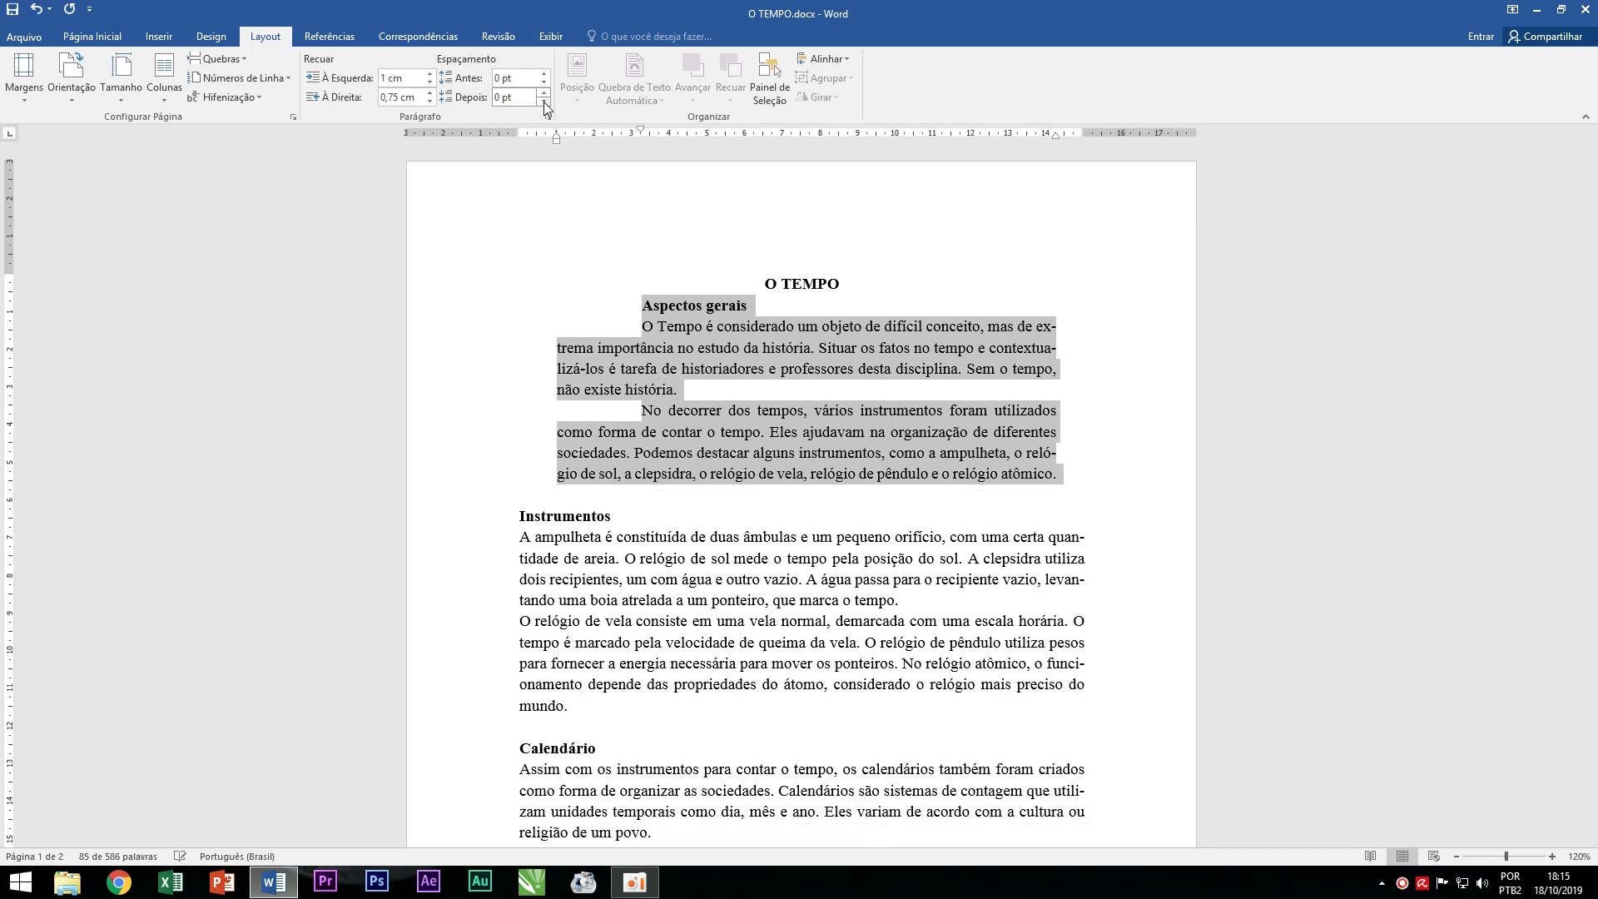
click(545, 74)
click(545, 74)
click(546, 74)
click(545, 74)
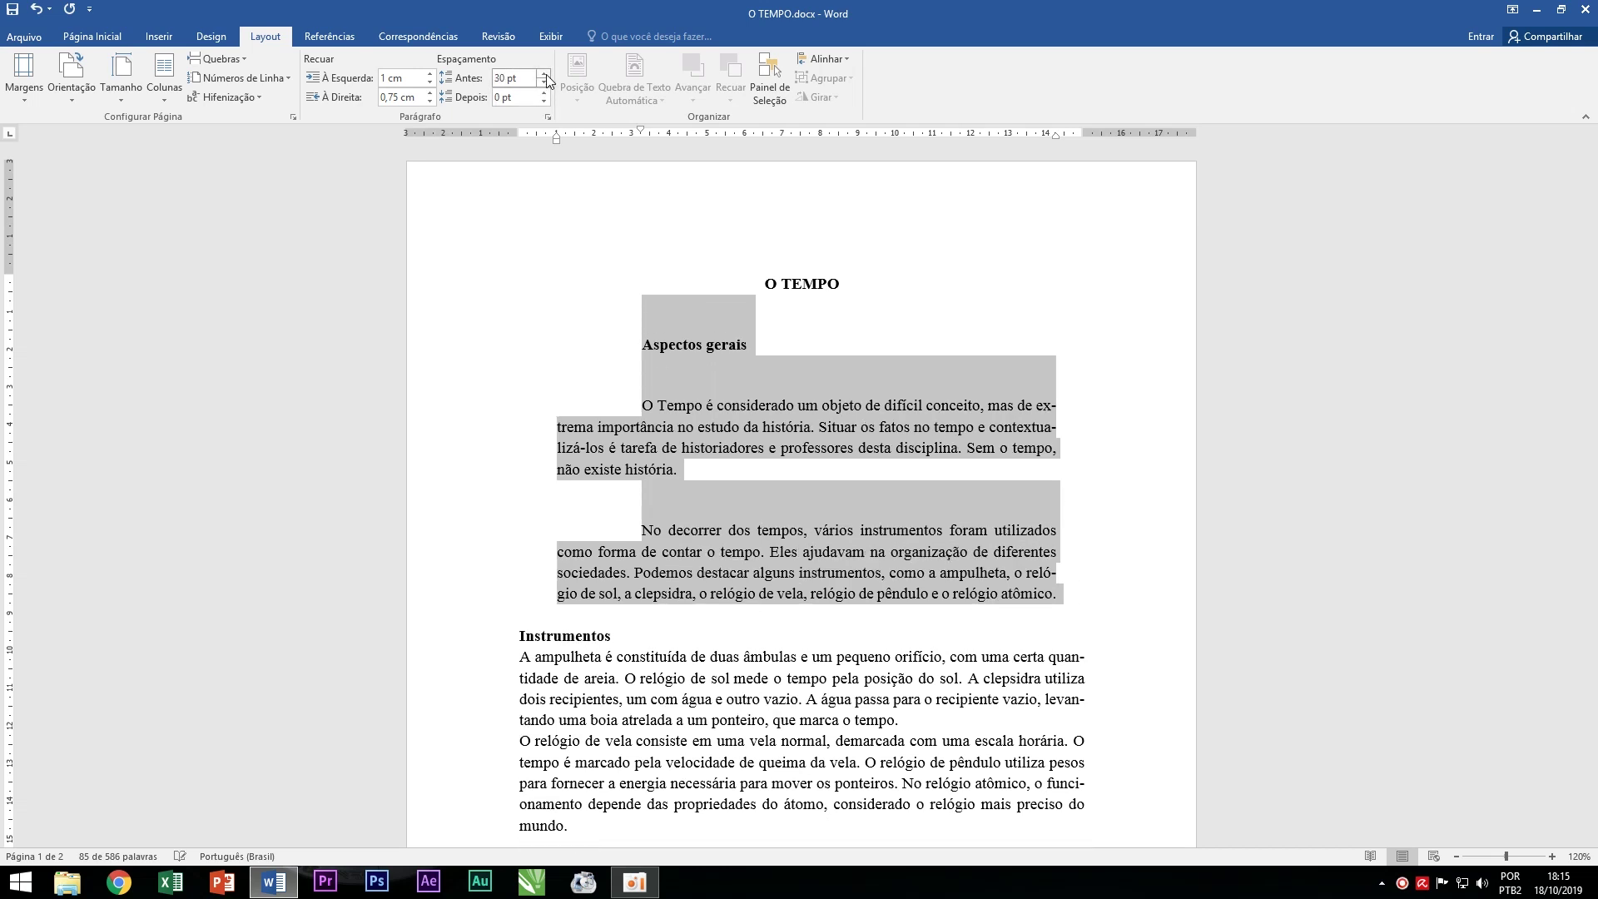
click(840, 537)
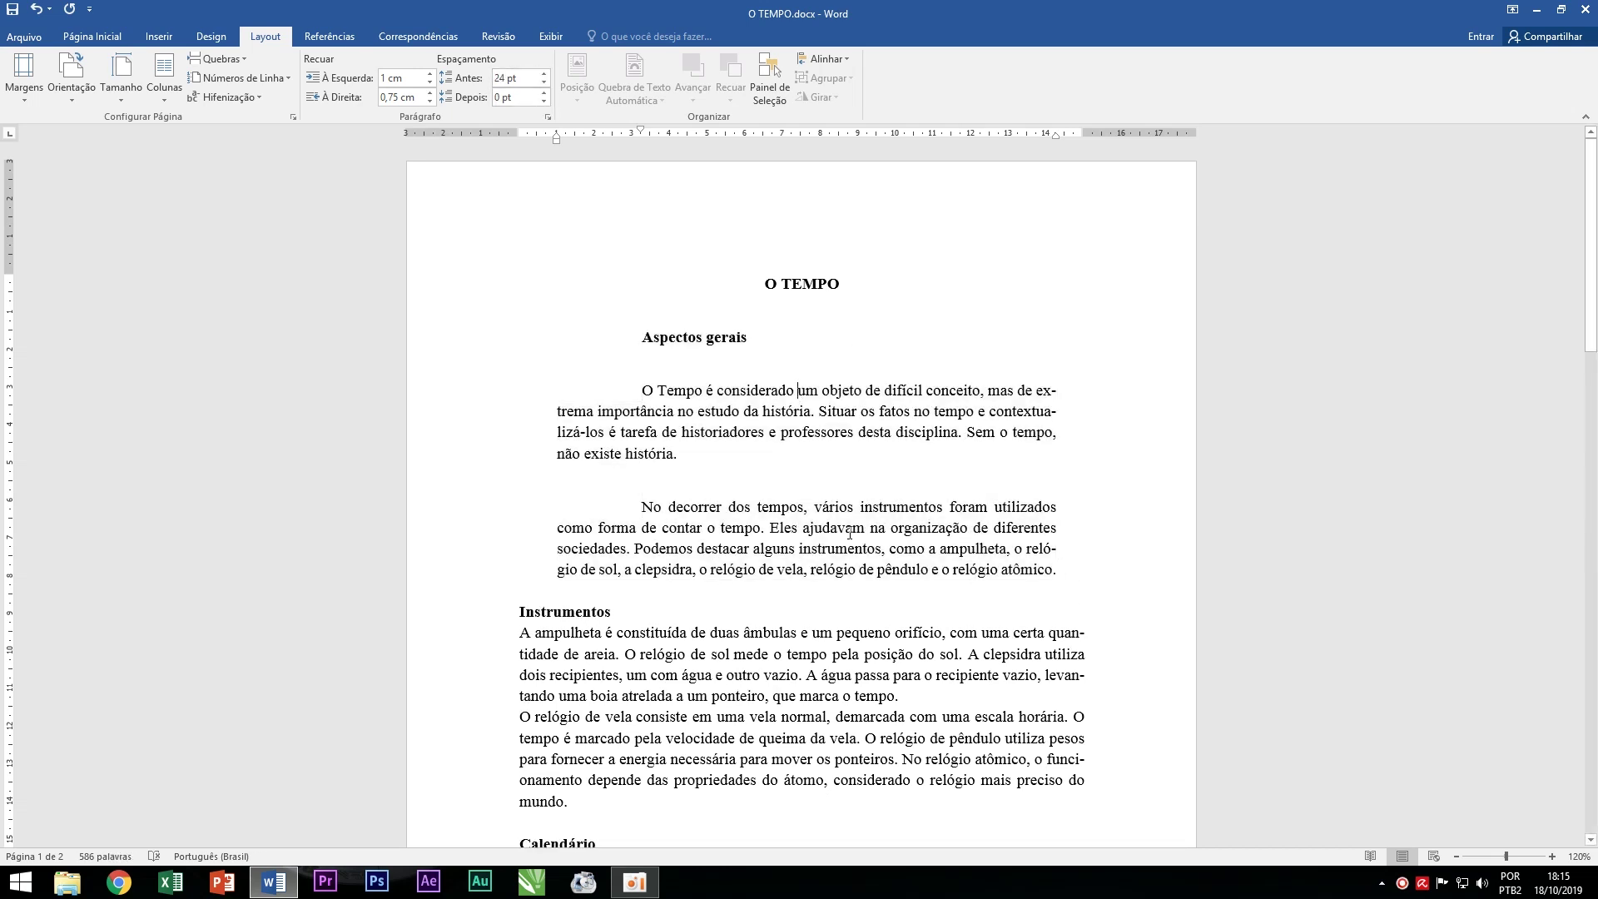
drag(796, 695, 827, 717)
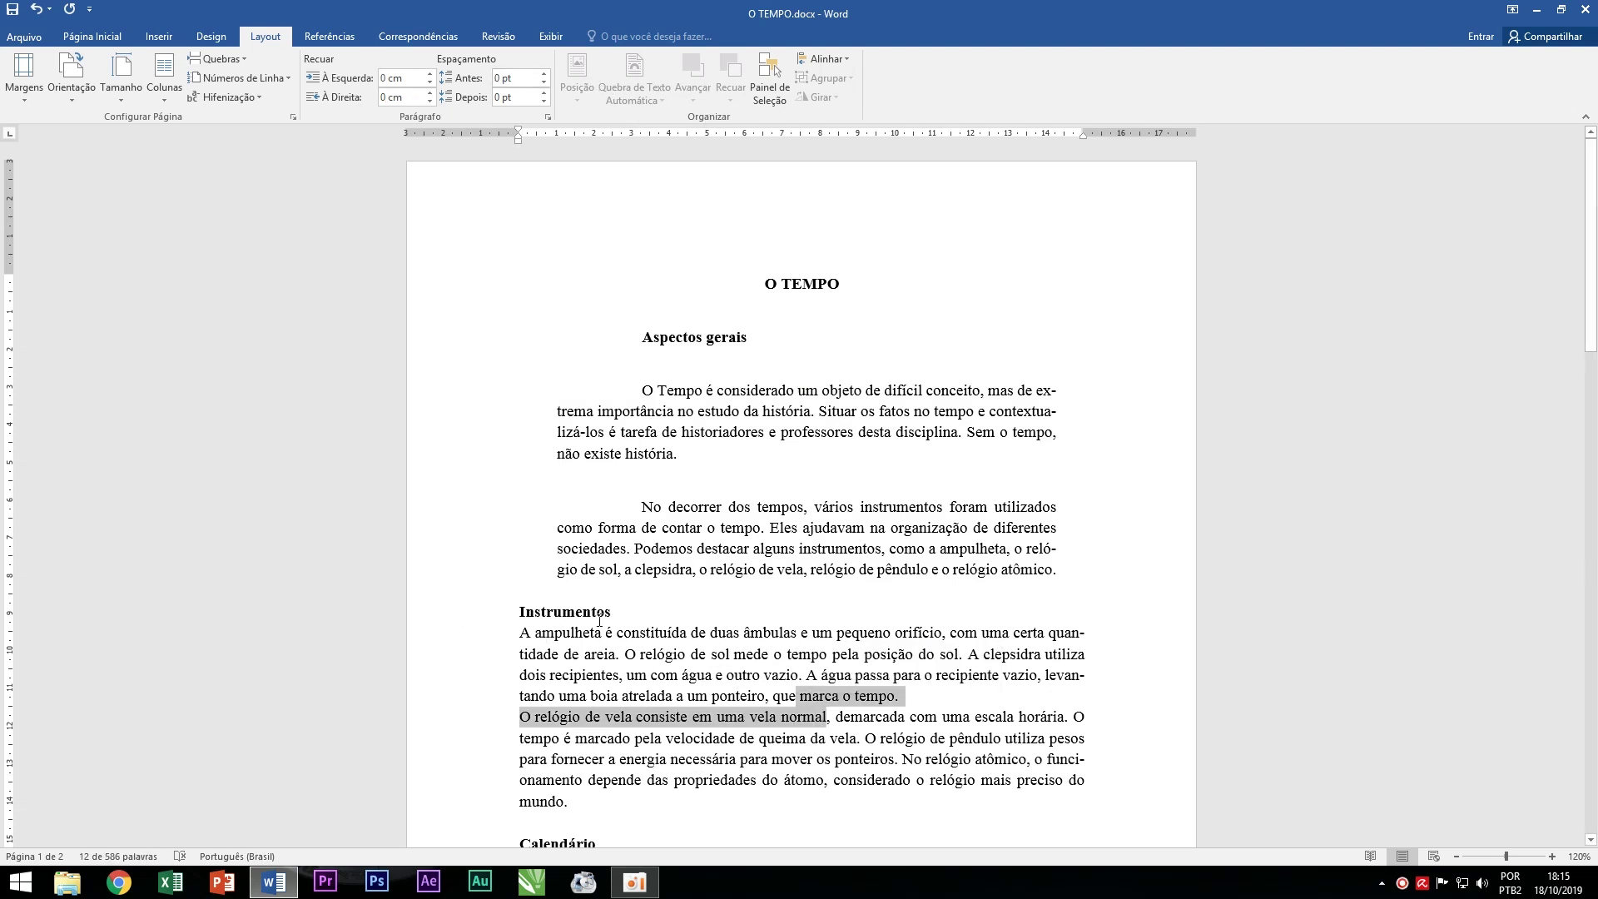
Insert the poolside house photo after 'mundo.', just above the Calendário section.
click(577, 801)
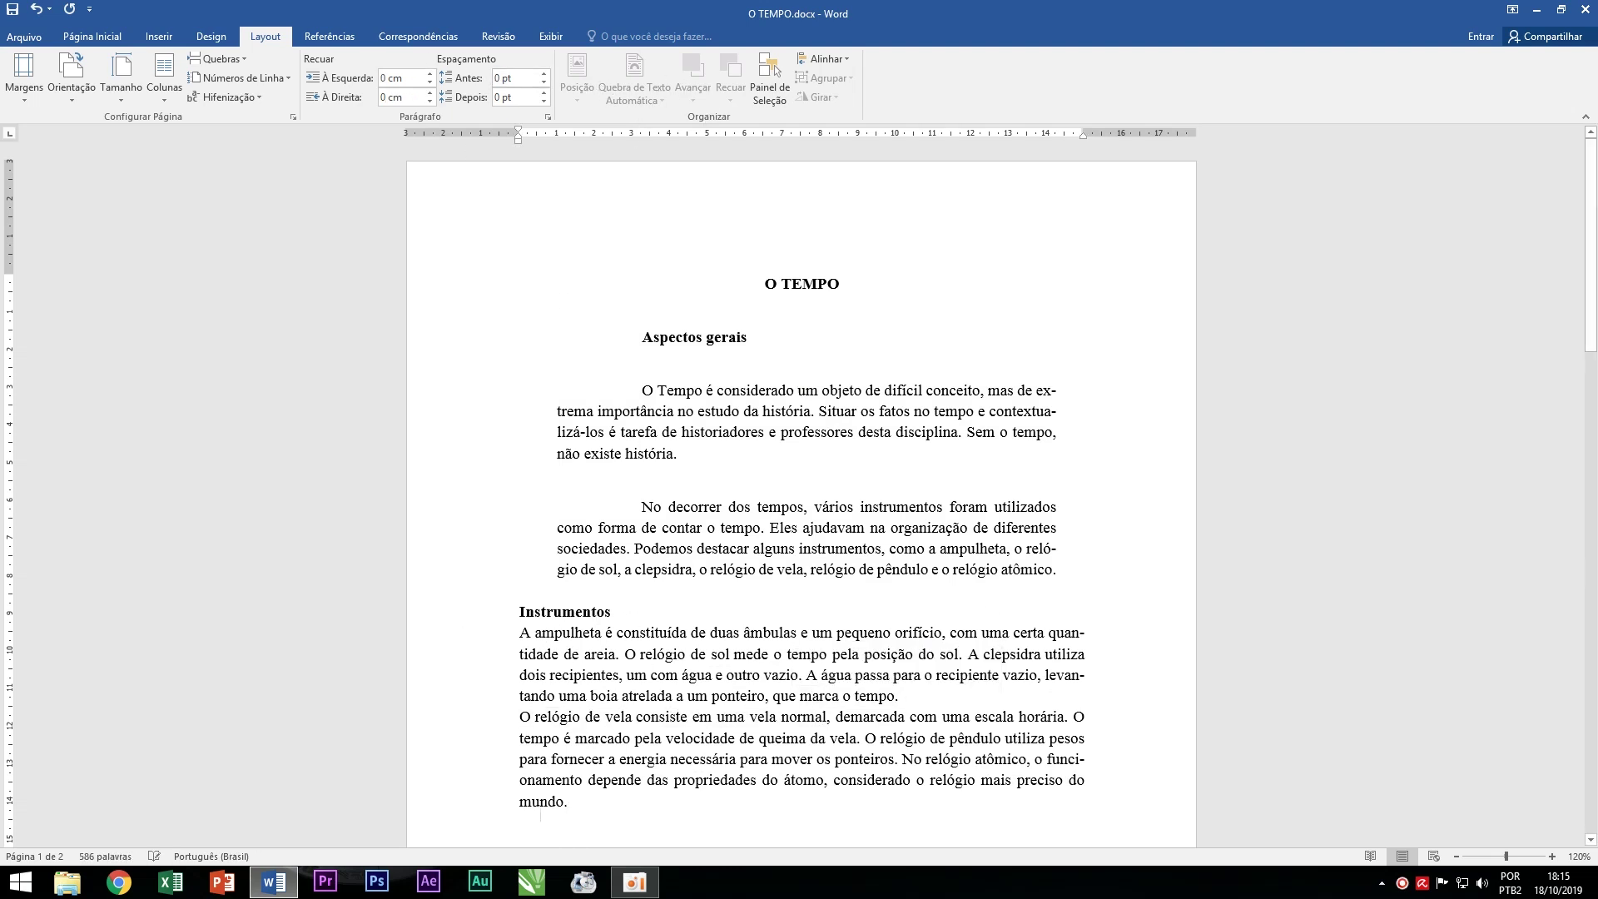
click(158, 36)
click(214, 83)
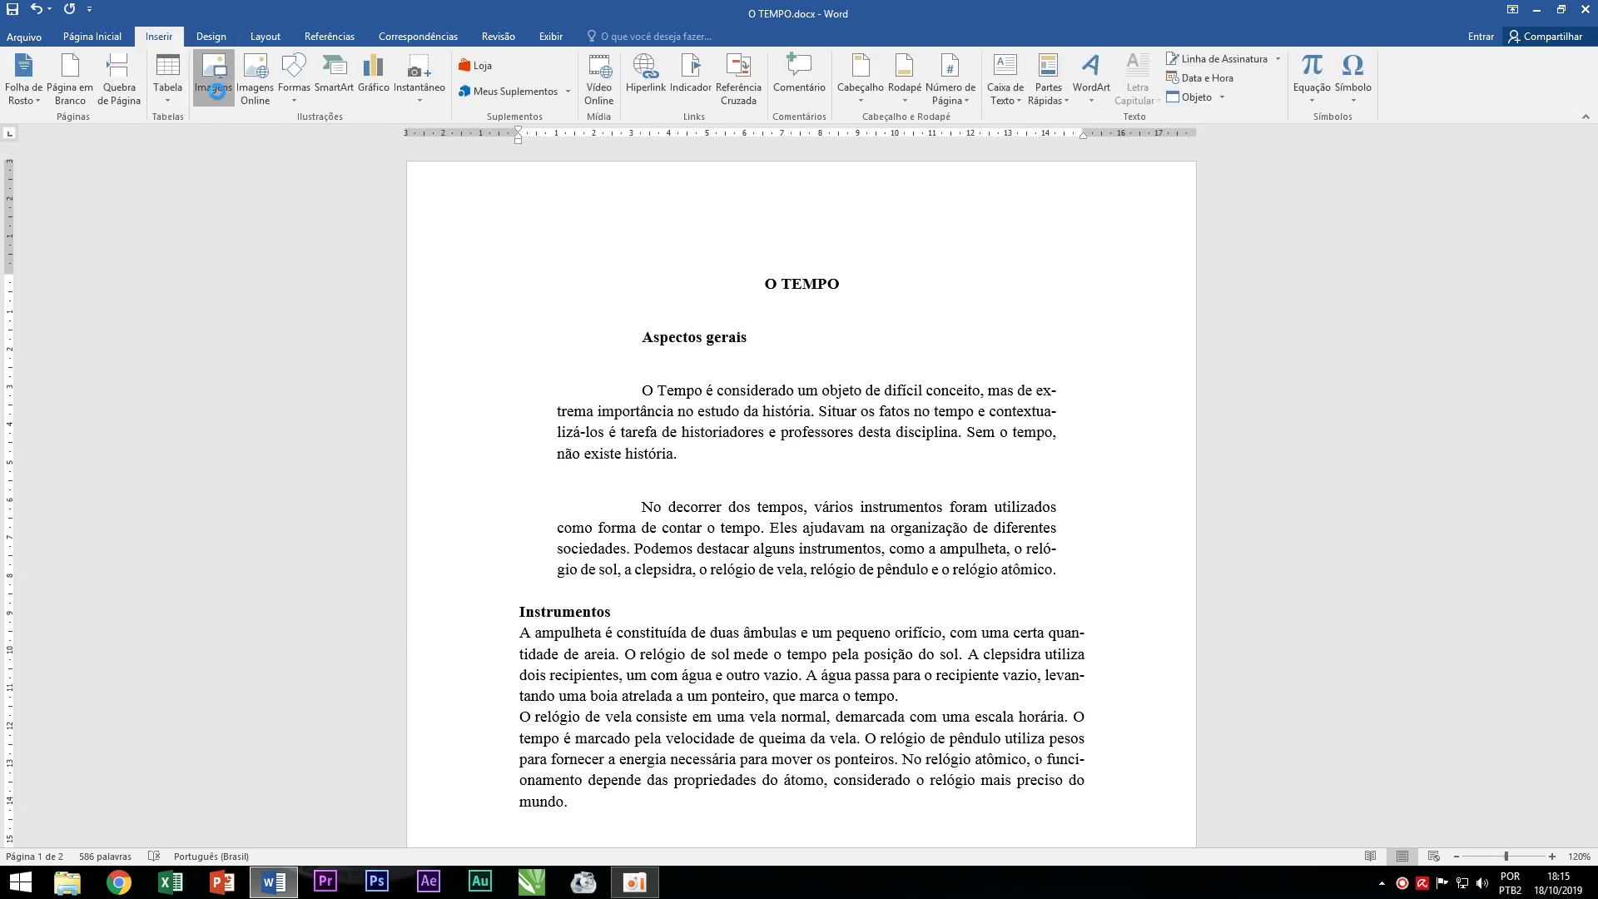
click(530, 266)
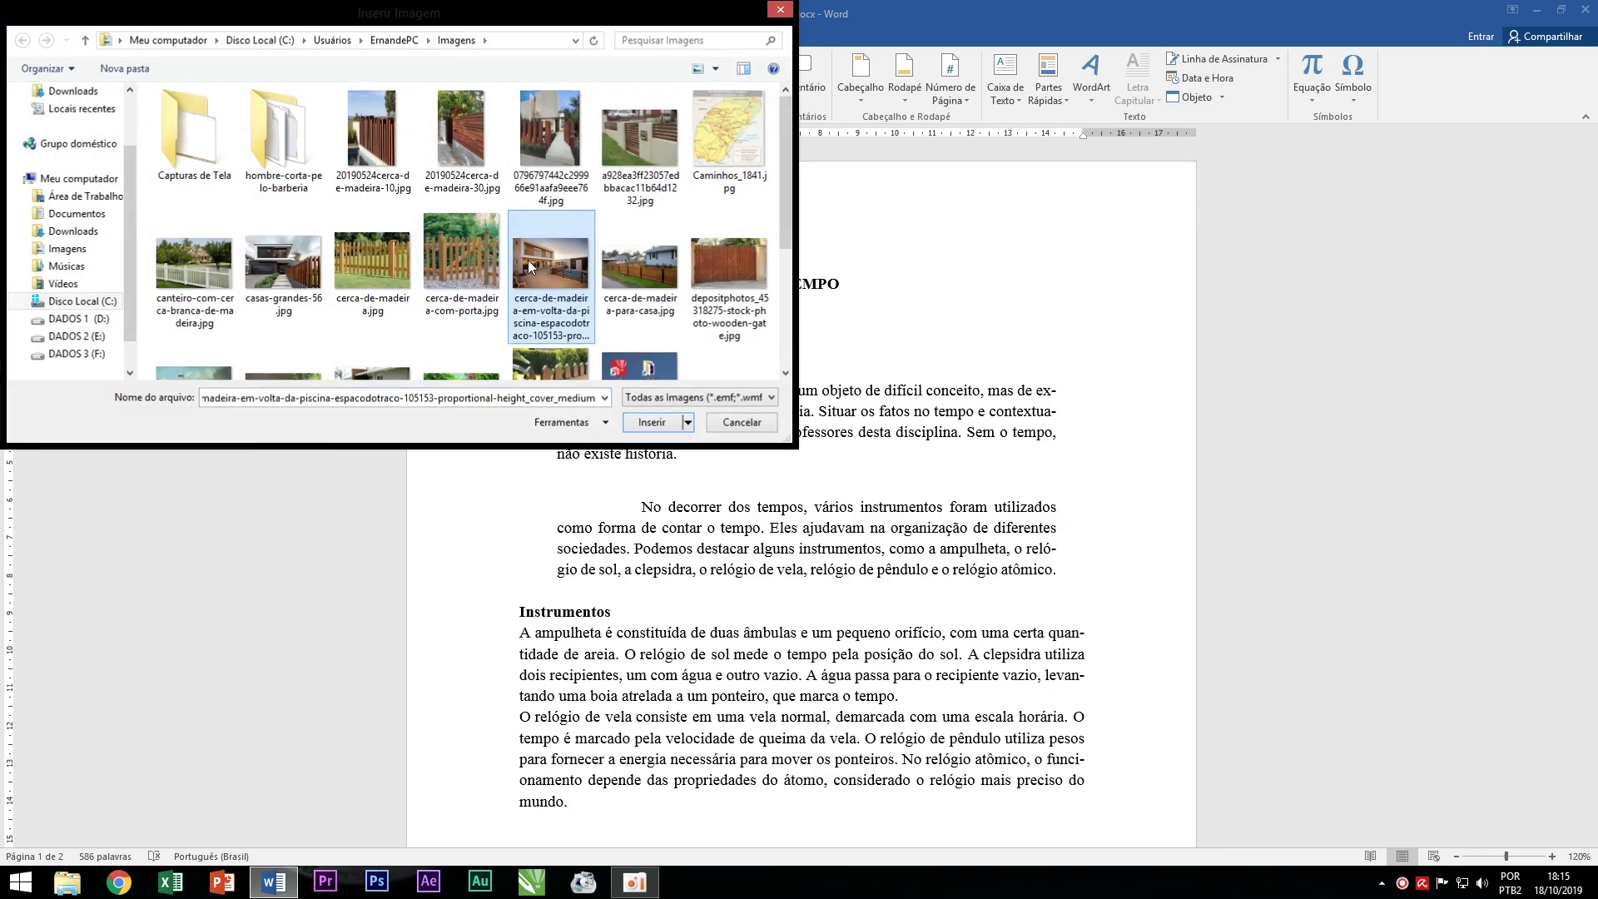
double_click(530, 267)
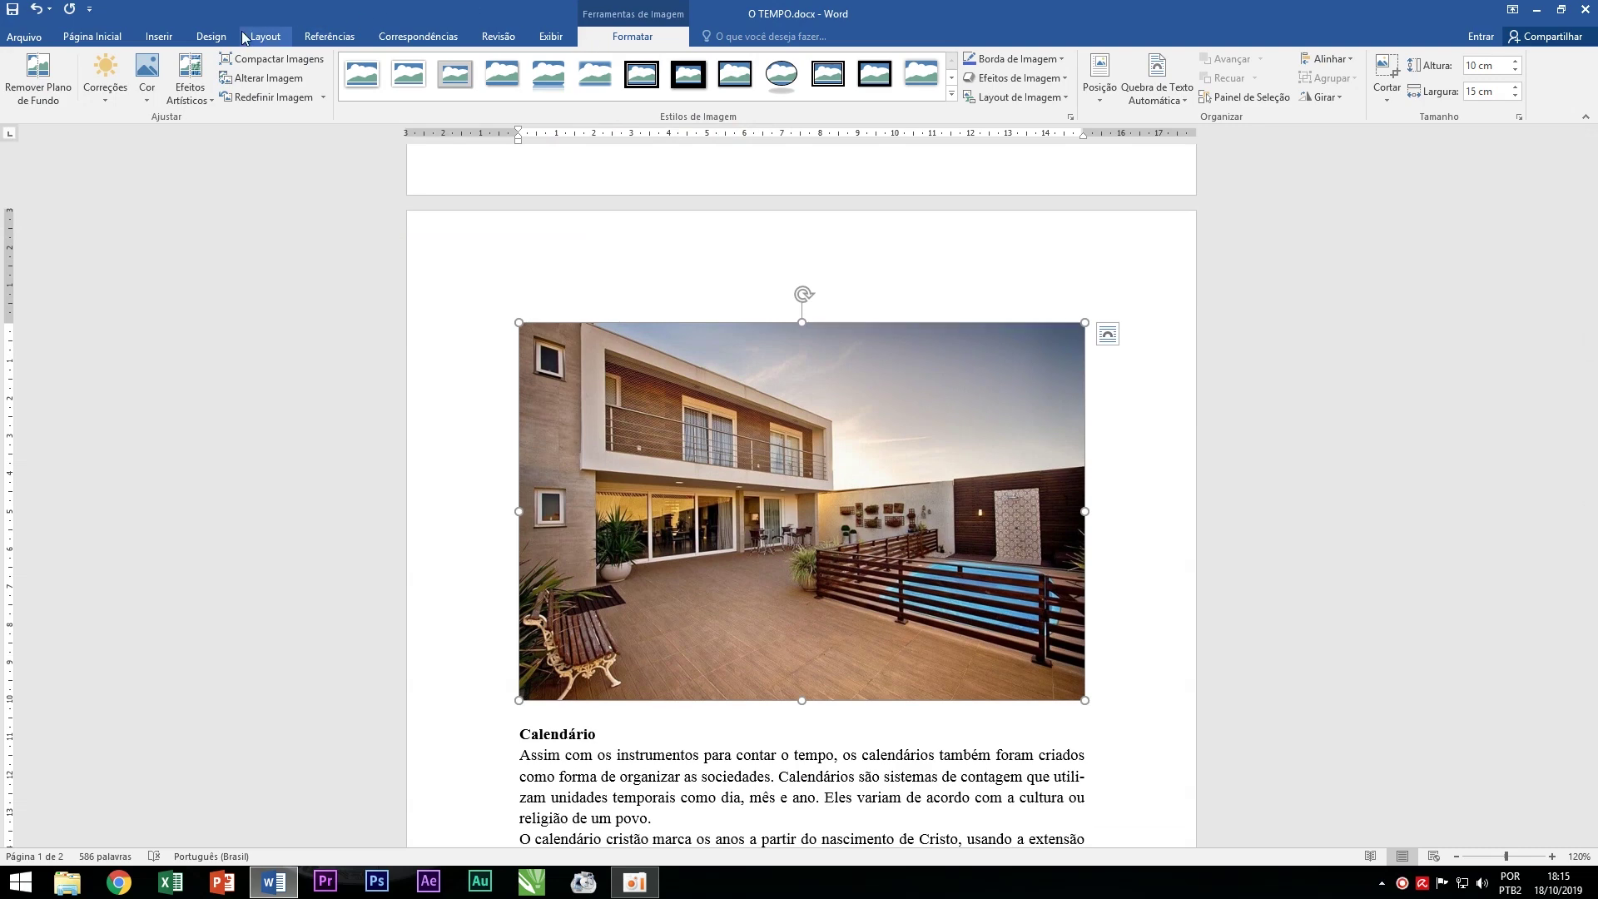
click(253, 38)
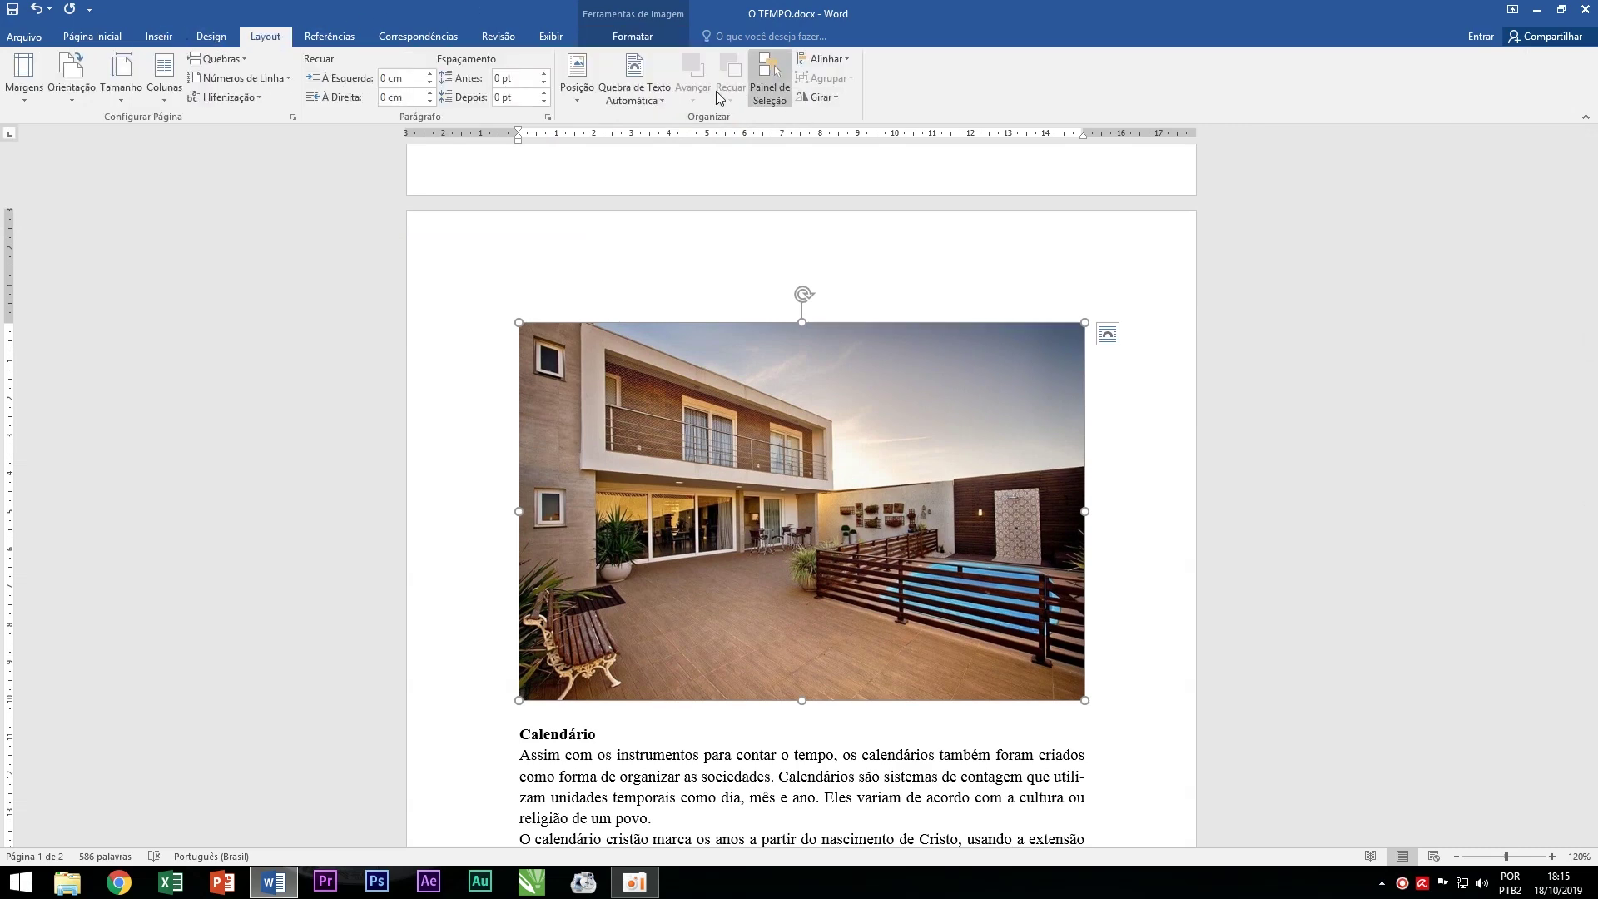
click(577, 80)
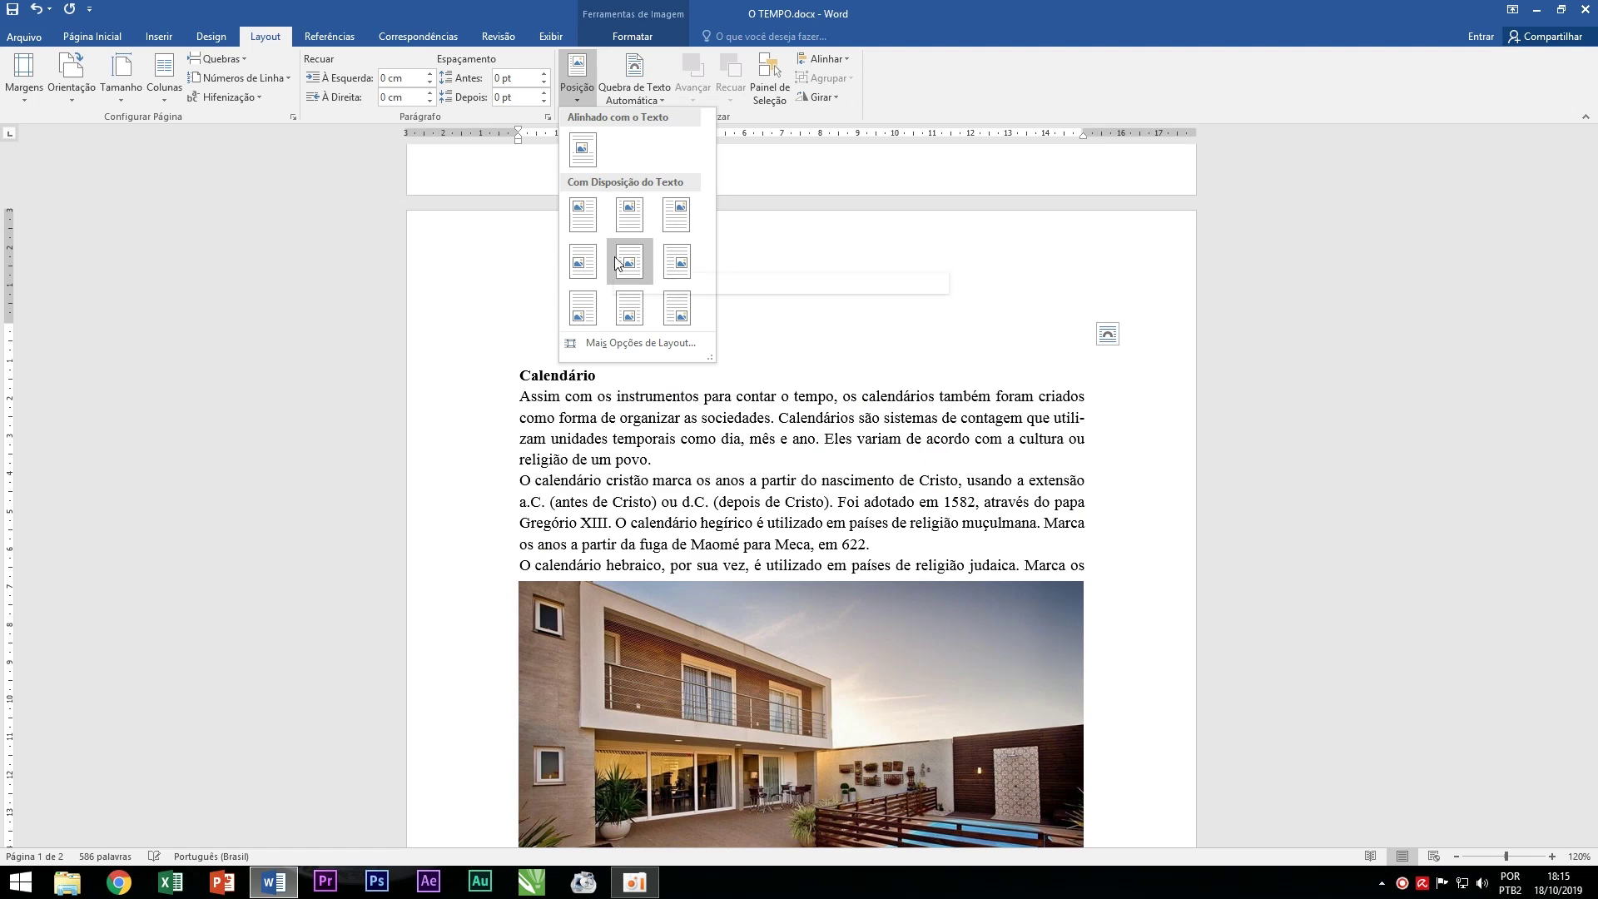
click(583, 312)
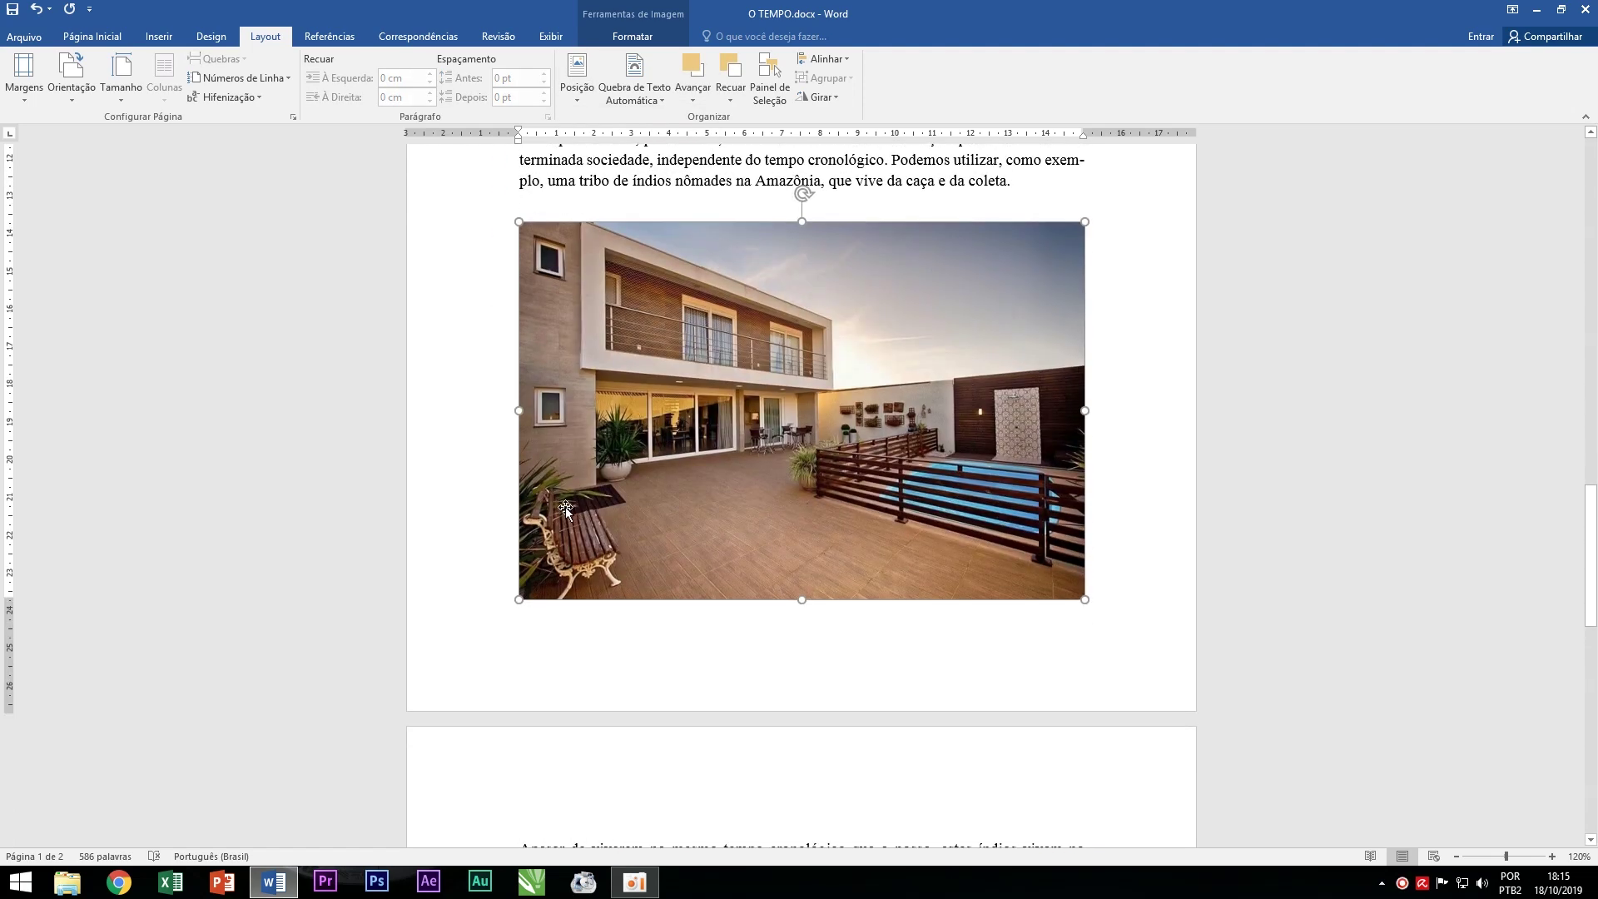
click(634, 90)
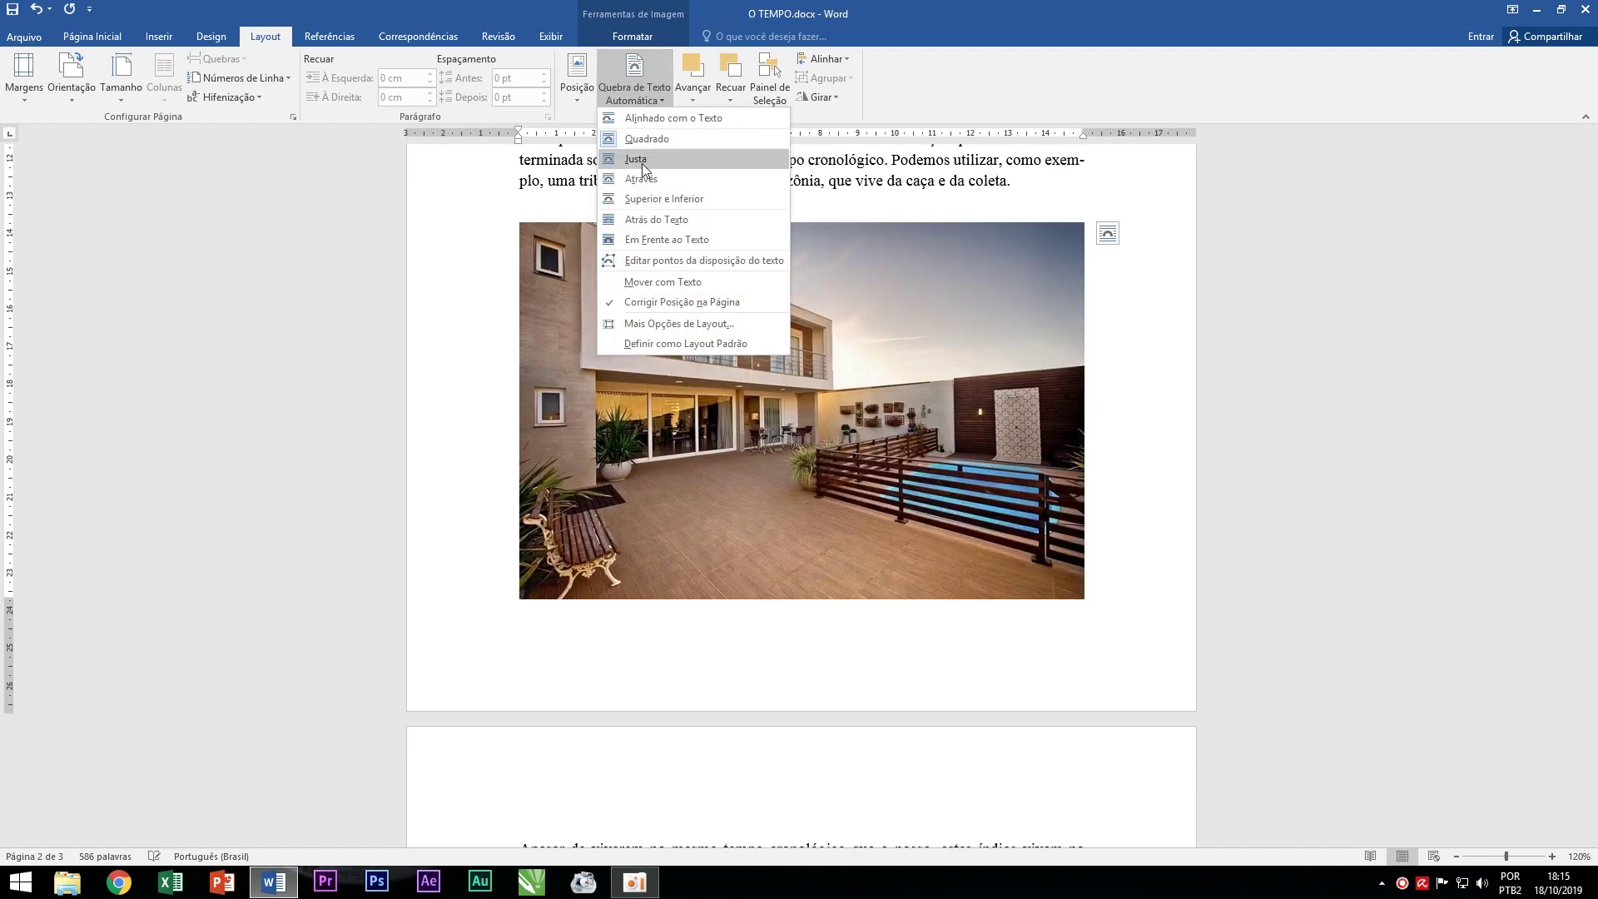
click(657, 215)
scroll(764, 427, up, 4)
scroll(765, 427, up, 3)
scroll(764, 427, up, 3)
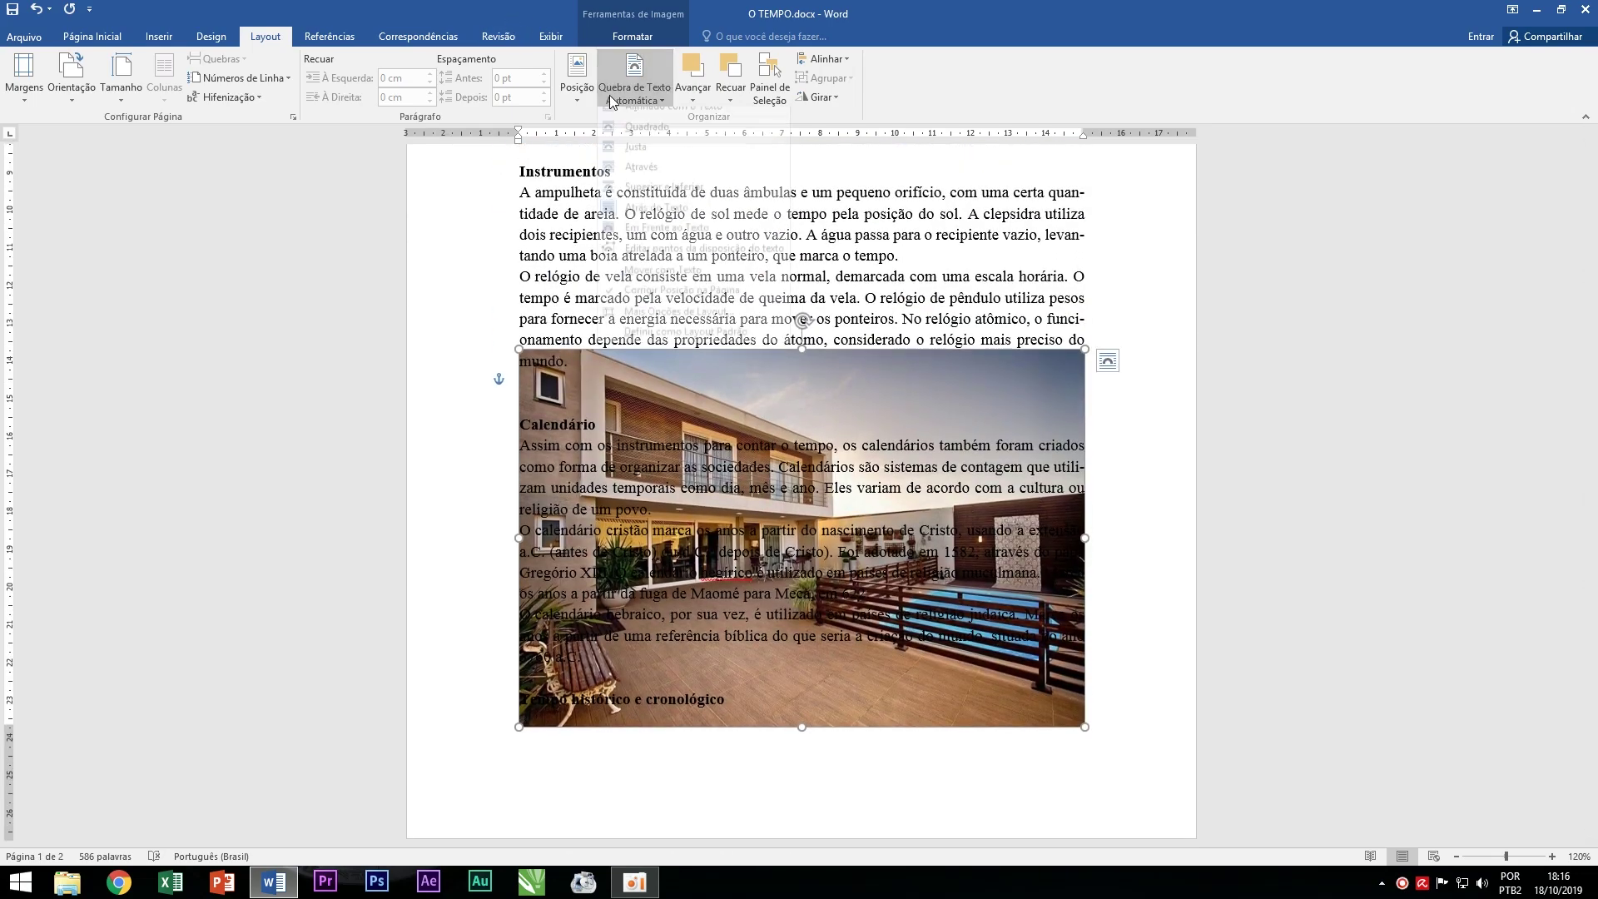
click(634, 87)
click(634, 118)
scroll(741, 329, down, 3)
scroll(741, 329, down, 5)
scroll(740, 330, down, 5)
scroll(741, 330, up, 3)
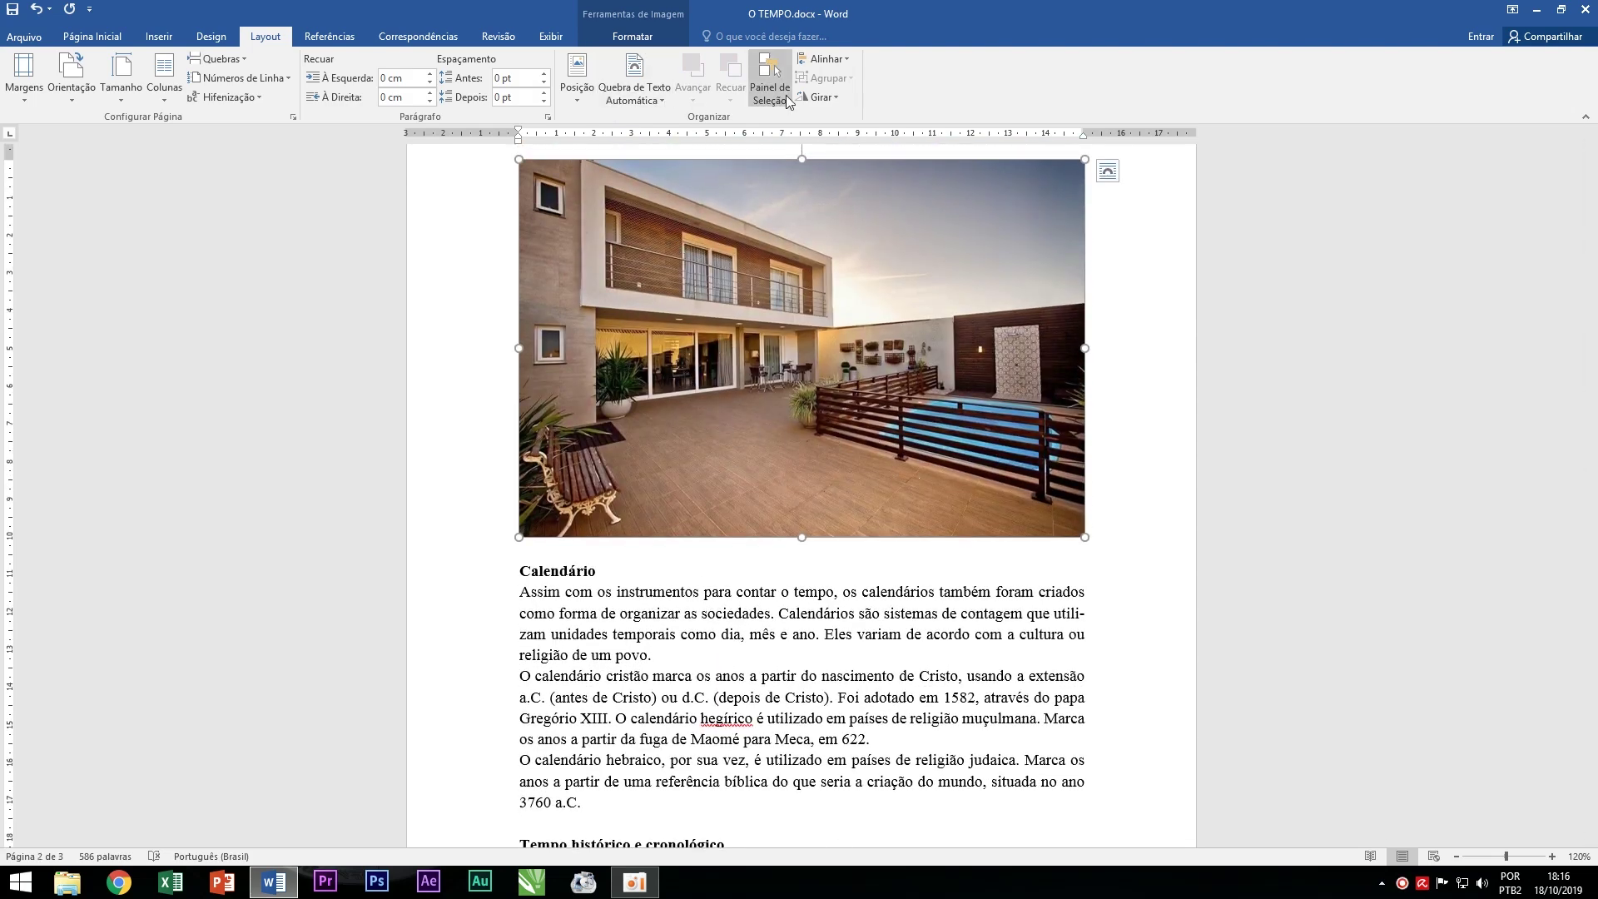
click(826, 60)
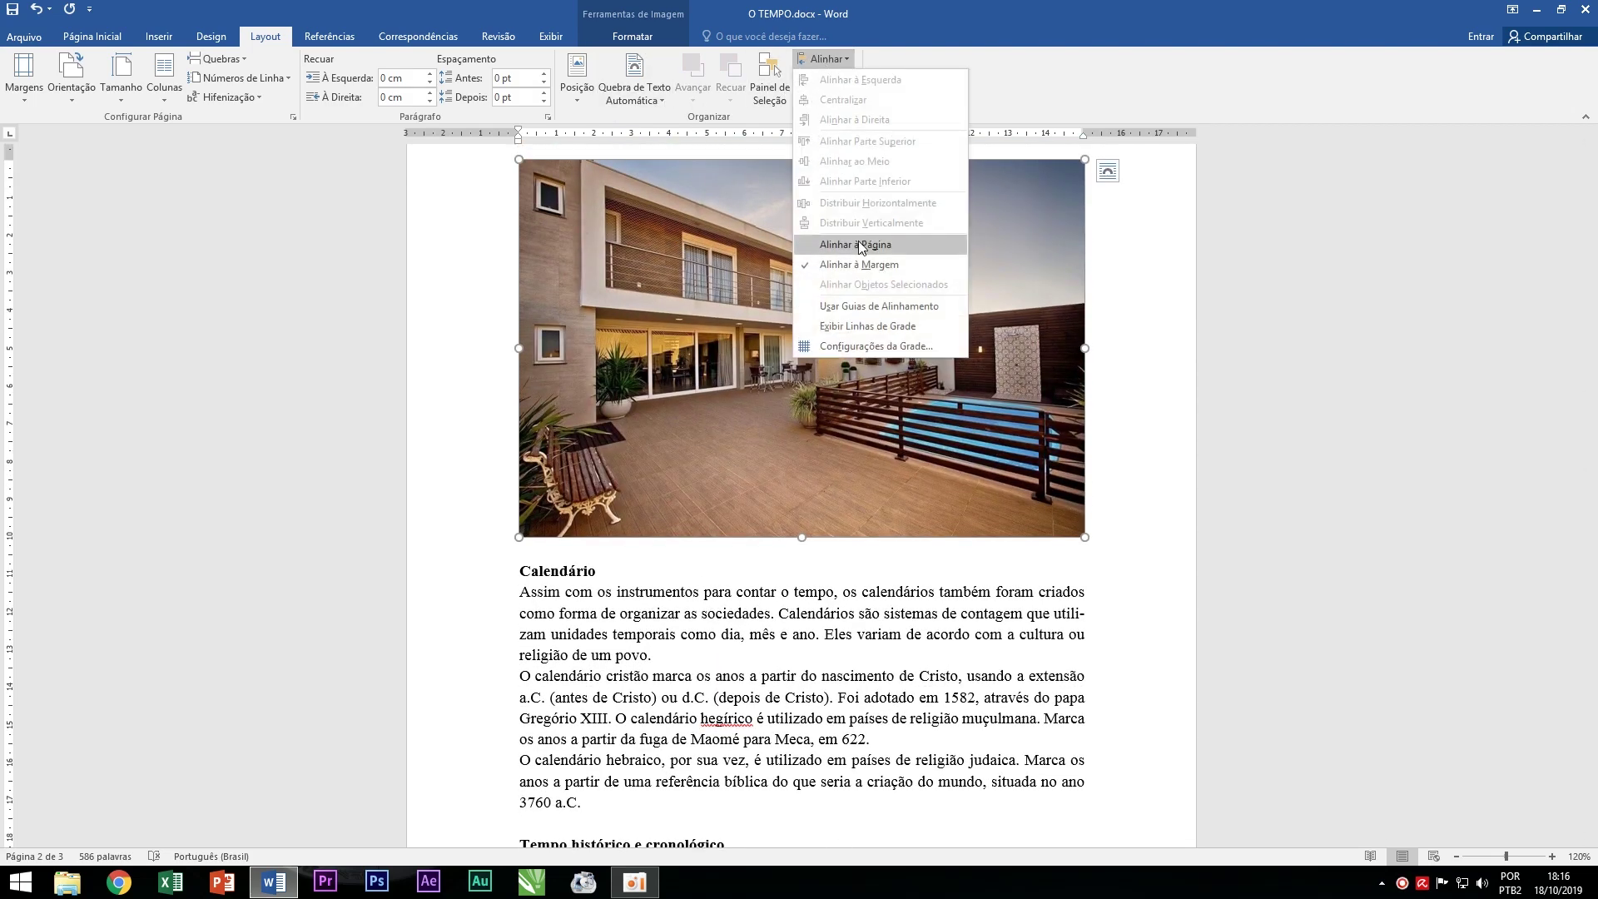
Switch the photo's alignment to Align to Page, then back to Align to Margin.
click(860, 243)
click(825, 60)
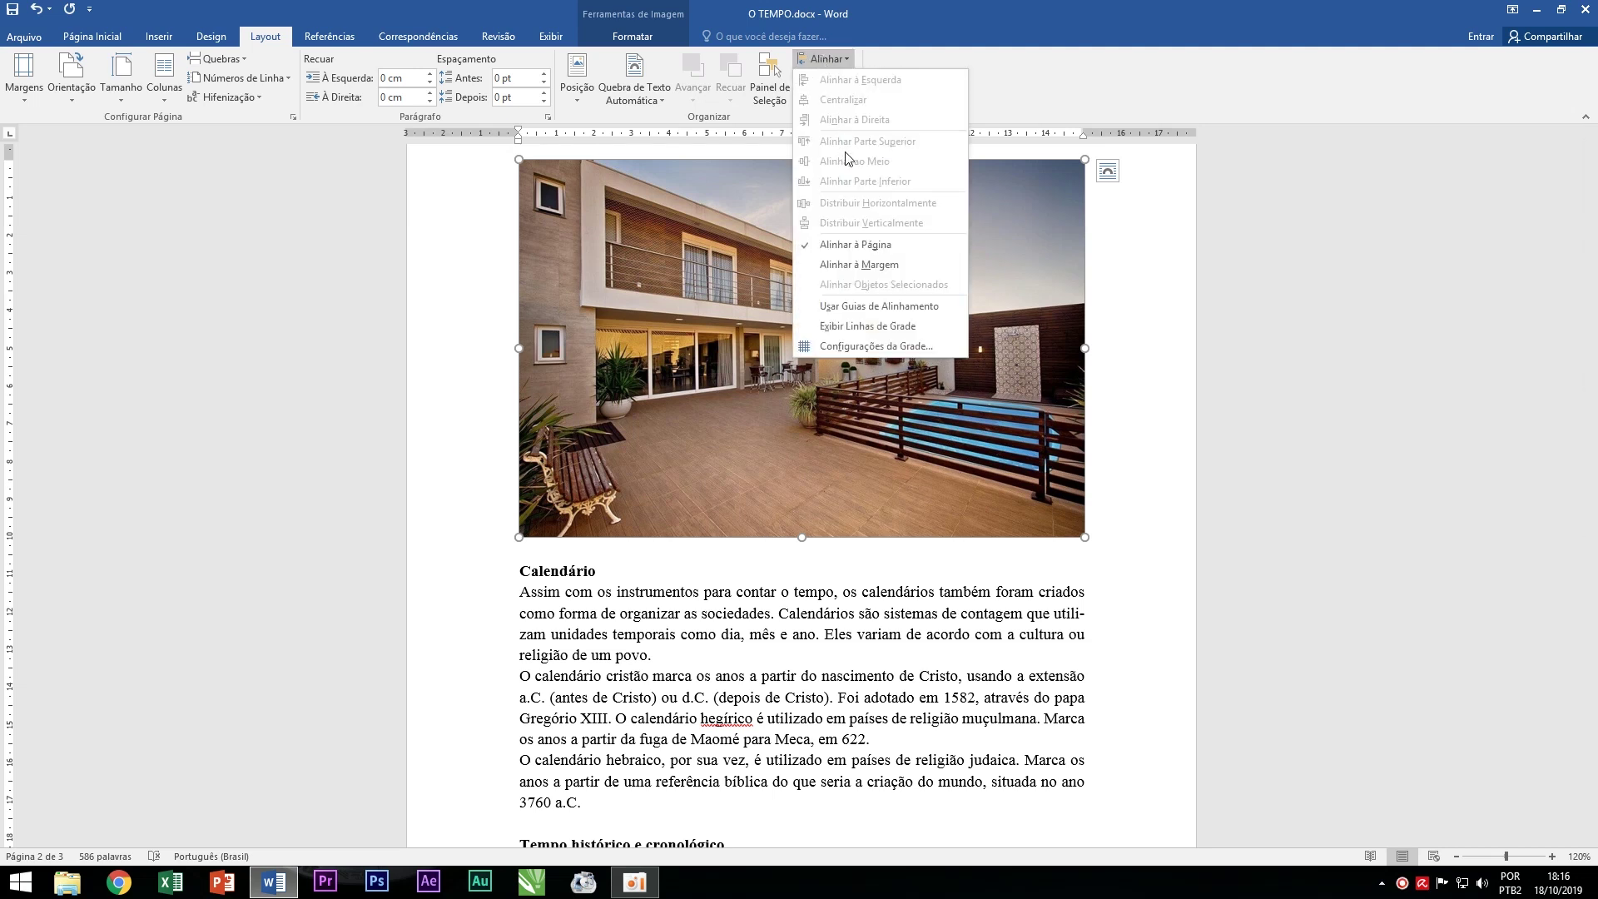
click(857, 261)
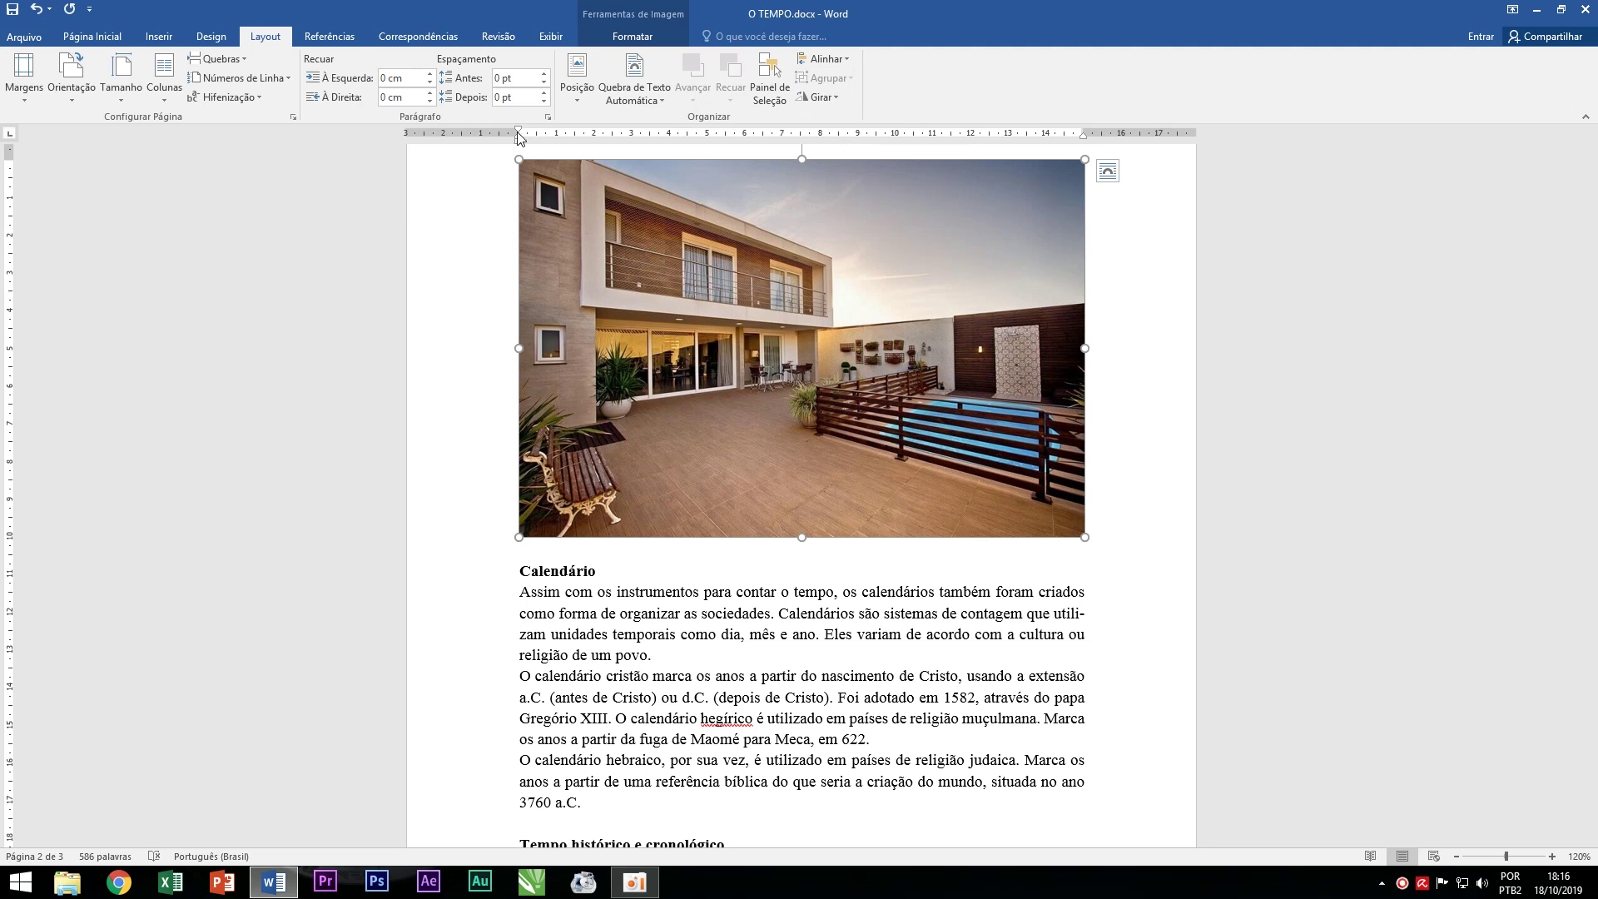
click(825, 58)
click(857, 265)
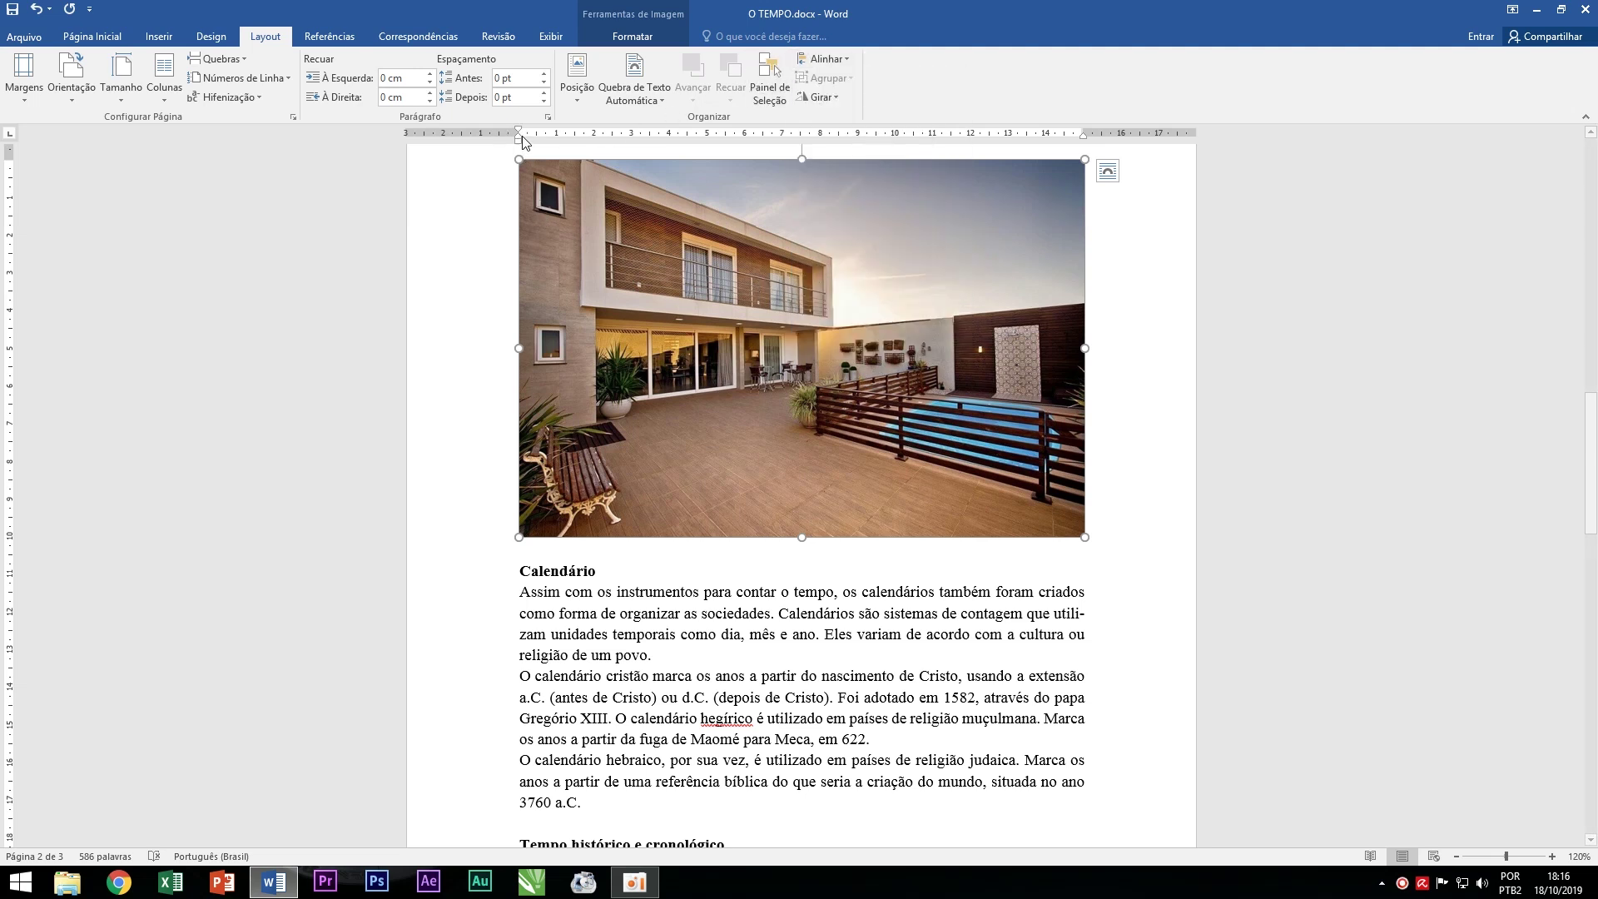
Drag the ruler's left margin marker right to widen the left page margin.
mouse_move(517, 132)
mouse_down()
mouse_move(580, 131)
mouse_move(566, 131)
mouse_up()
click(749, 216)
click(826, 58)
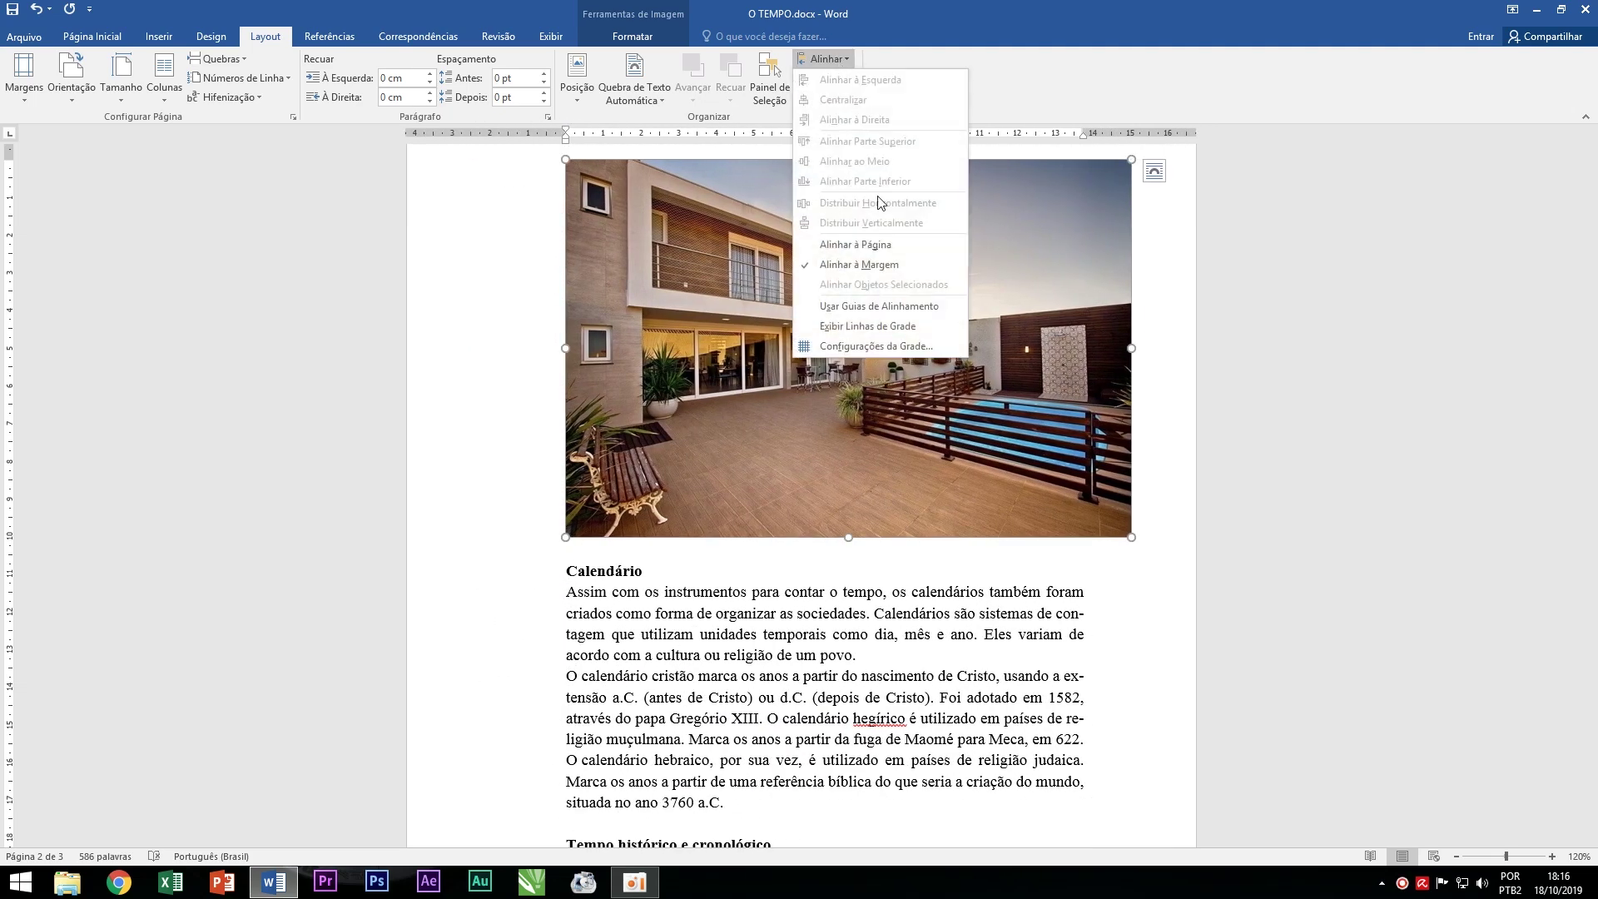
Show the document gridlines, then shrink the photo proportionally and make it narrower.
click(907, 332)
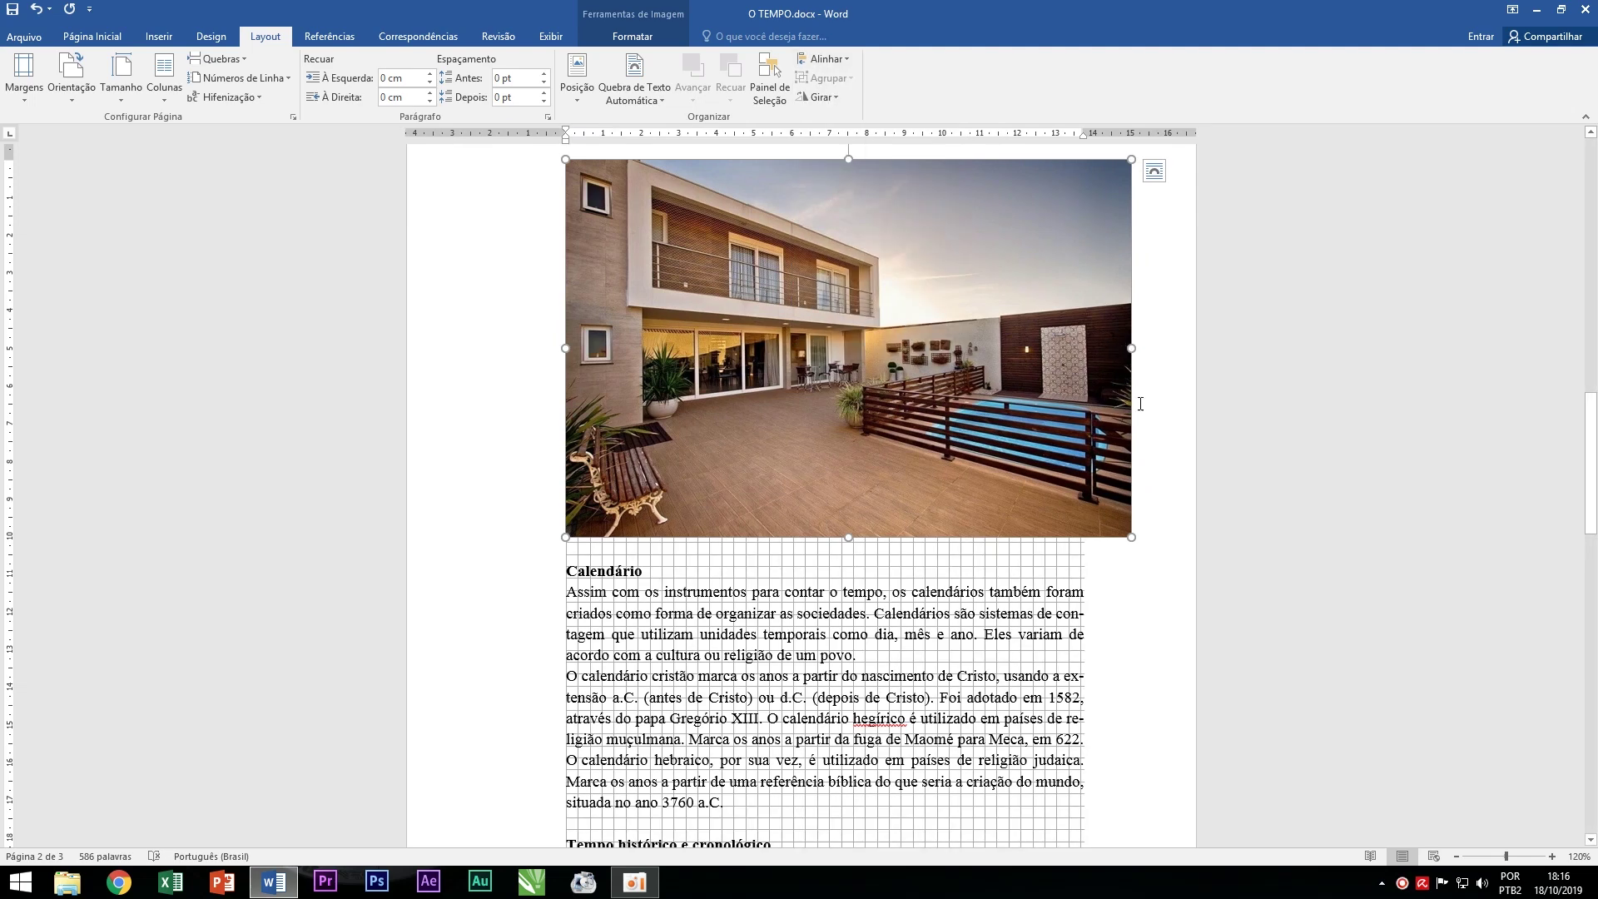
drag(1132, 540, 1058, 488)
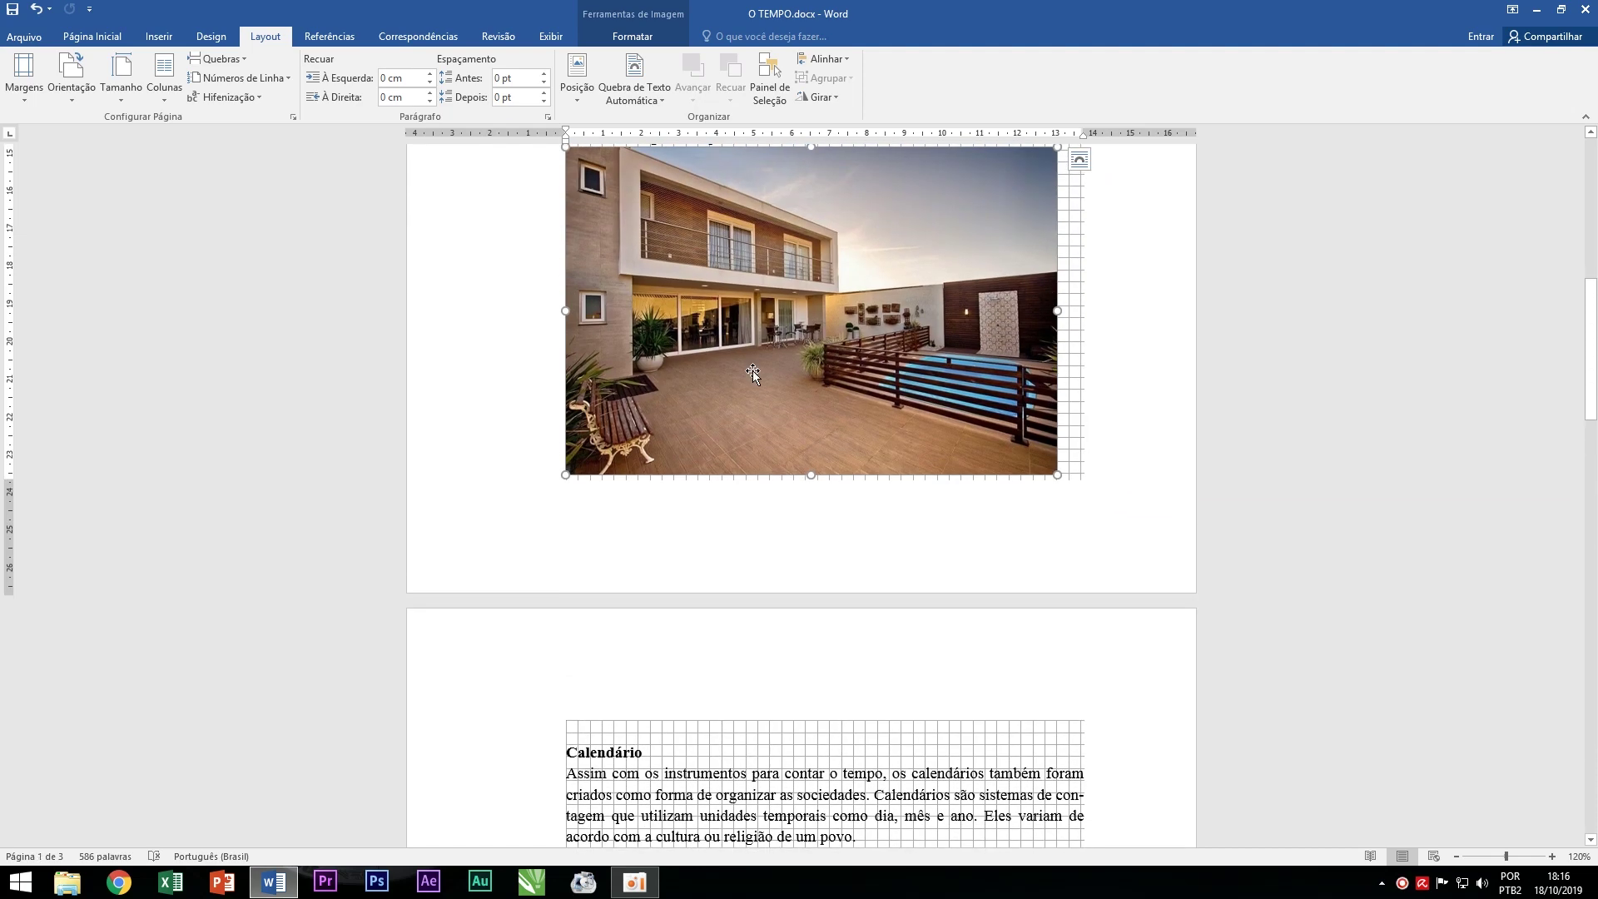
drag(569, 312, 602, 312)
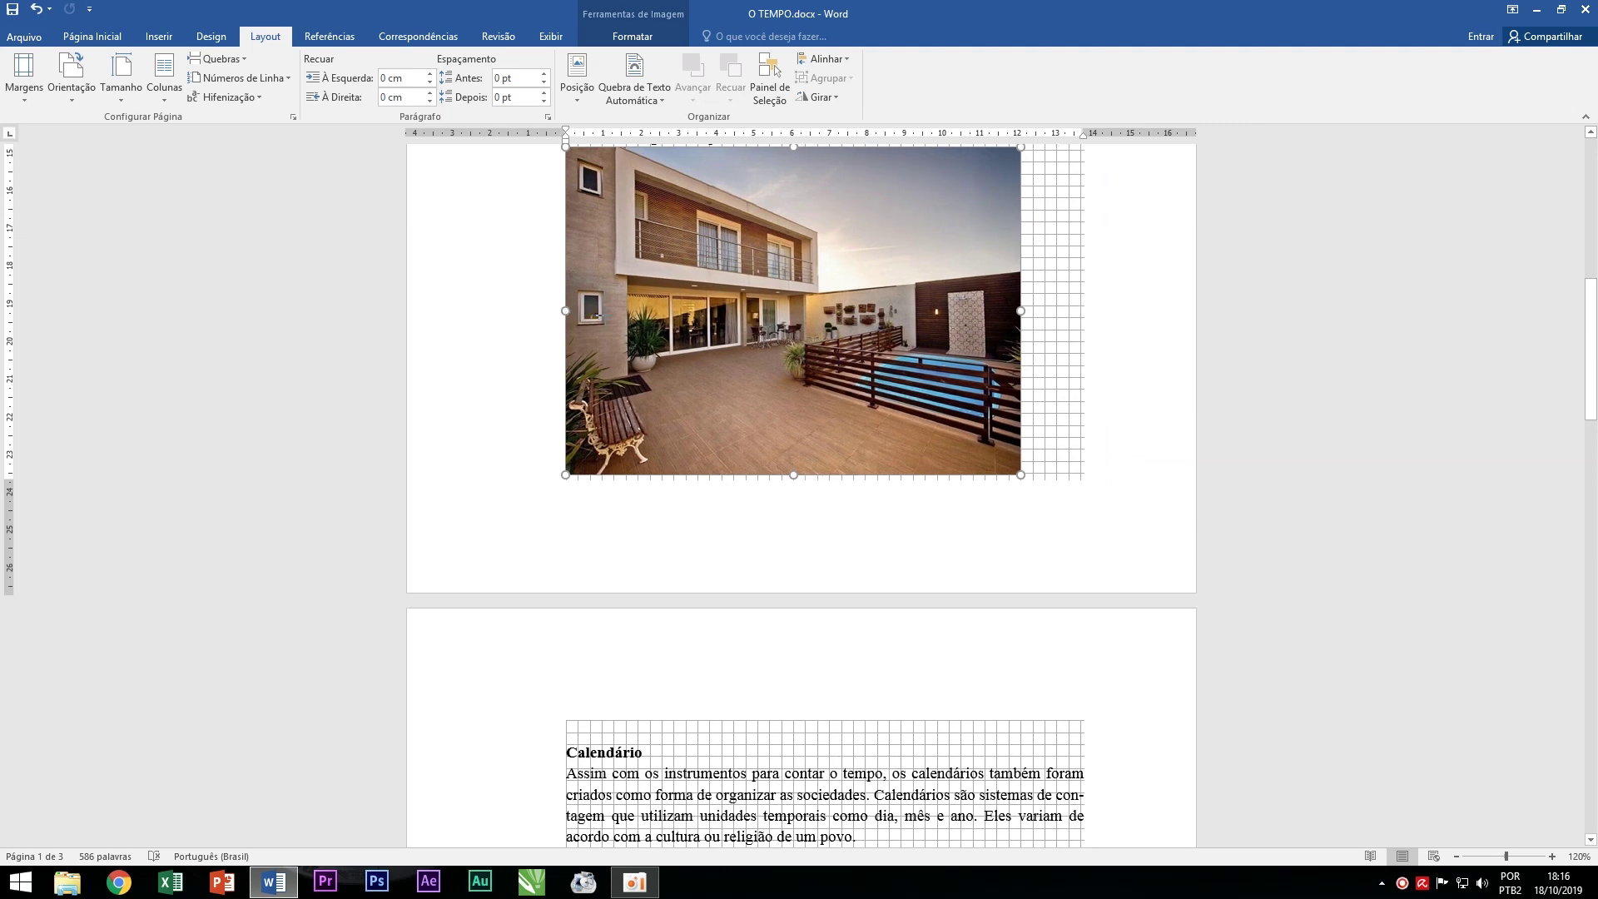
Give the photo Square text wrapping, nudge it right, enlarge it slightly, and hide the gridlines.
click(638, 86)
click(646, 138)
drag(649, 316, 679, 328)
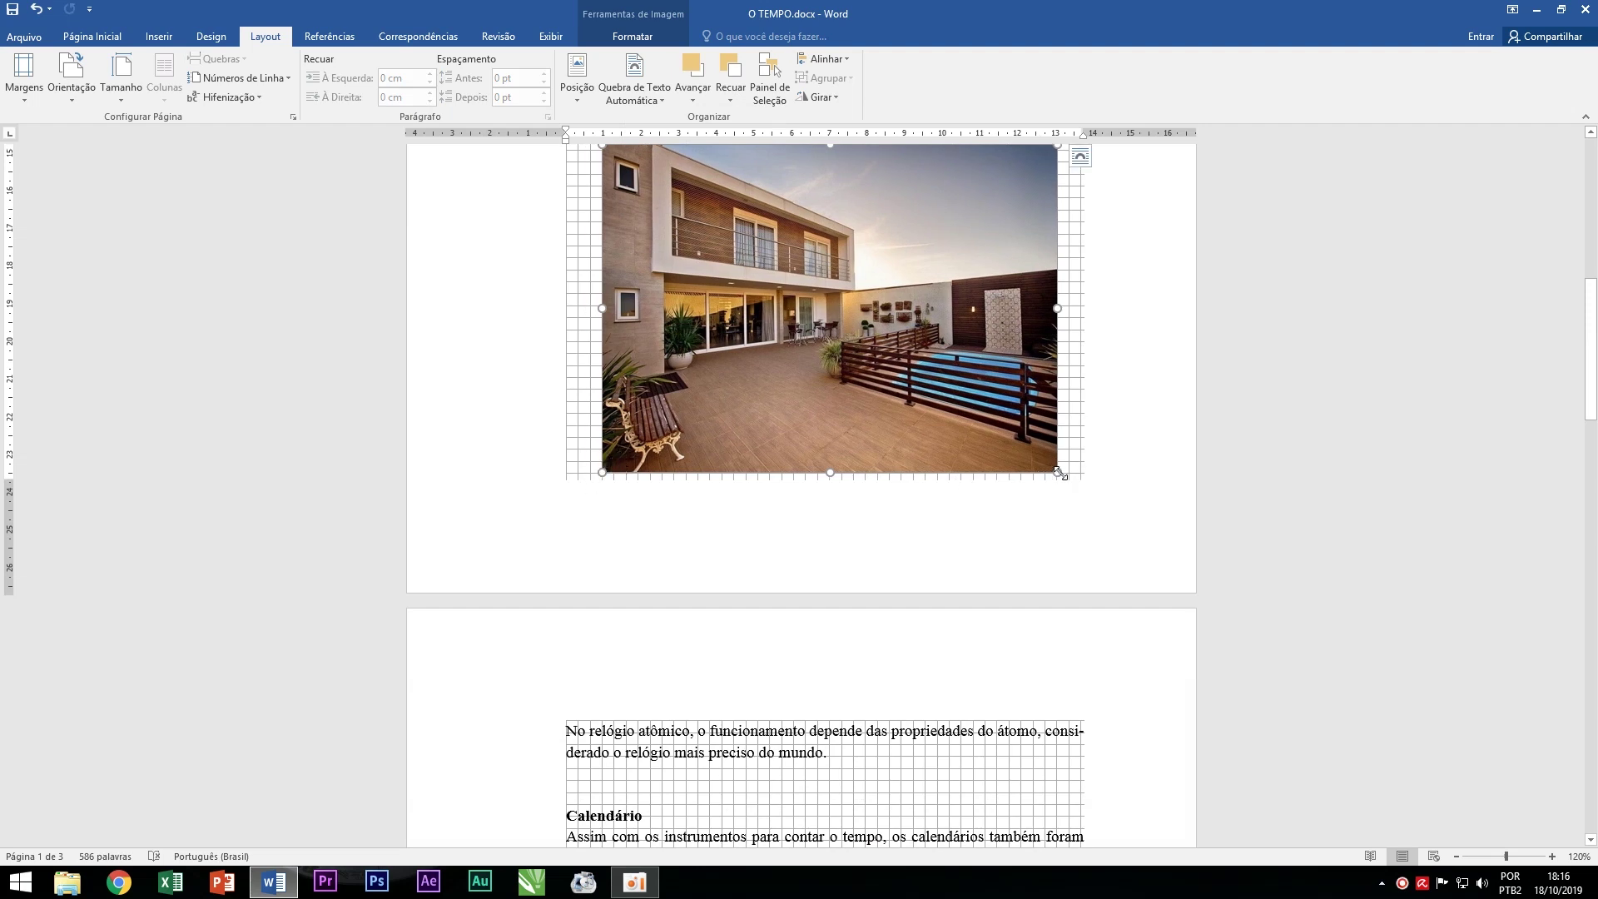
drag(1057, 472, 1068, 480)
scroll(999, 416, up, 3)
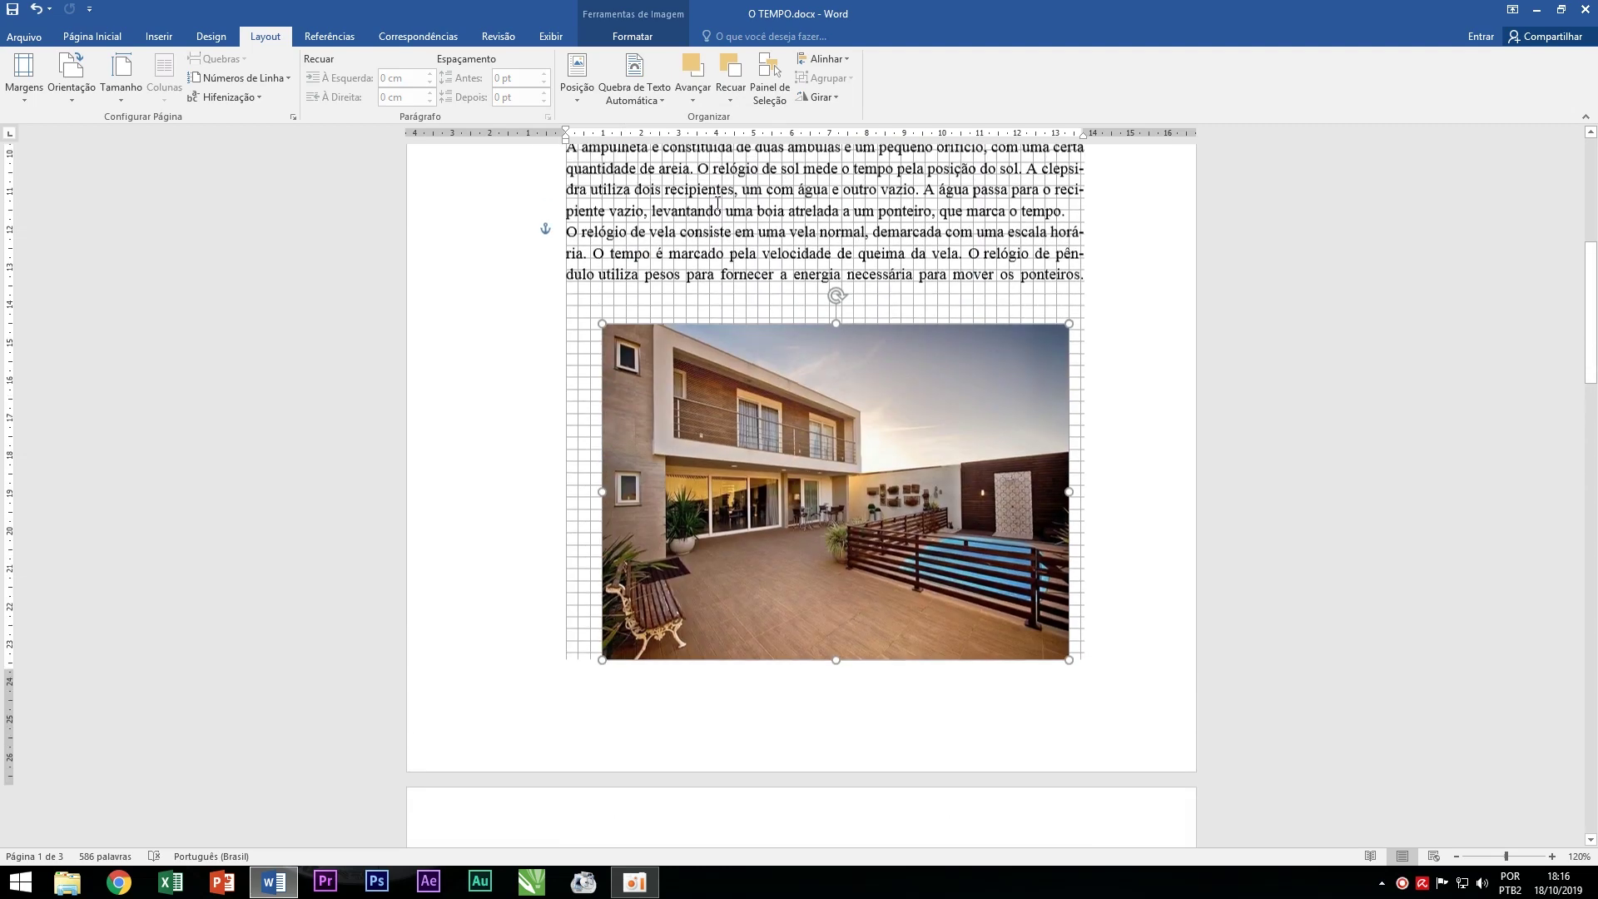
click(823, 58)
click(881, 327)
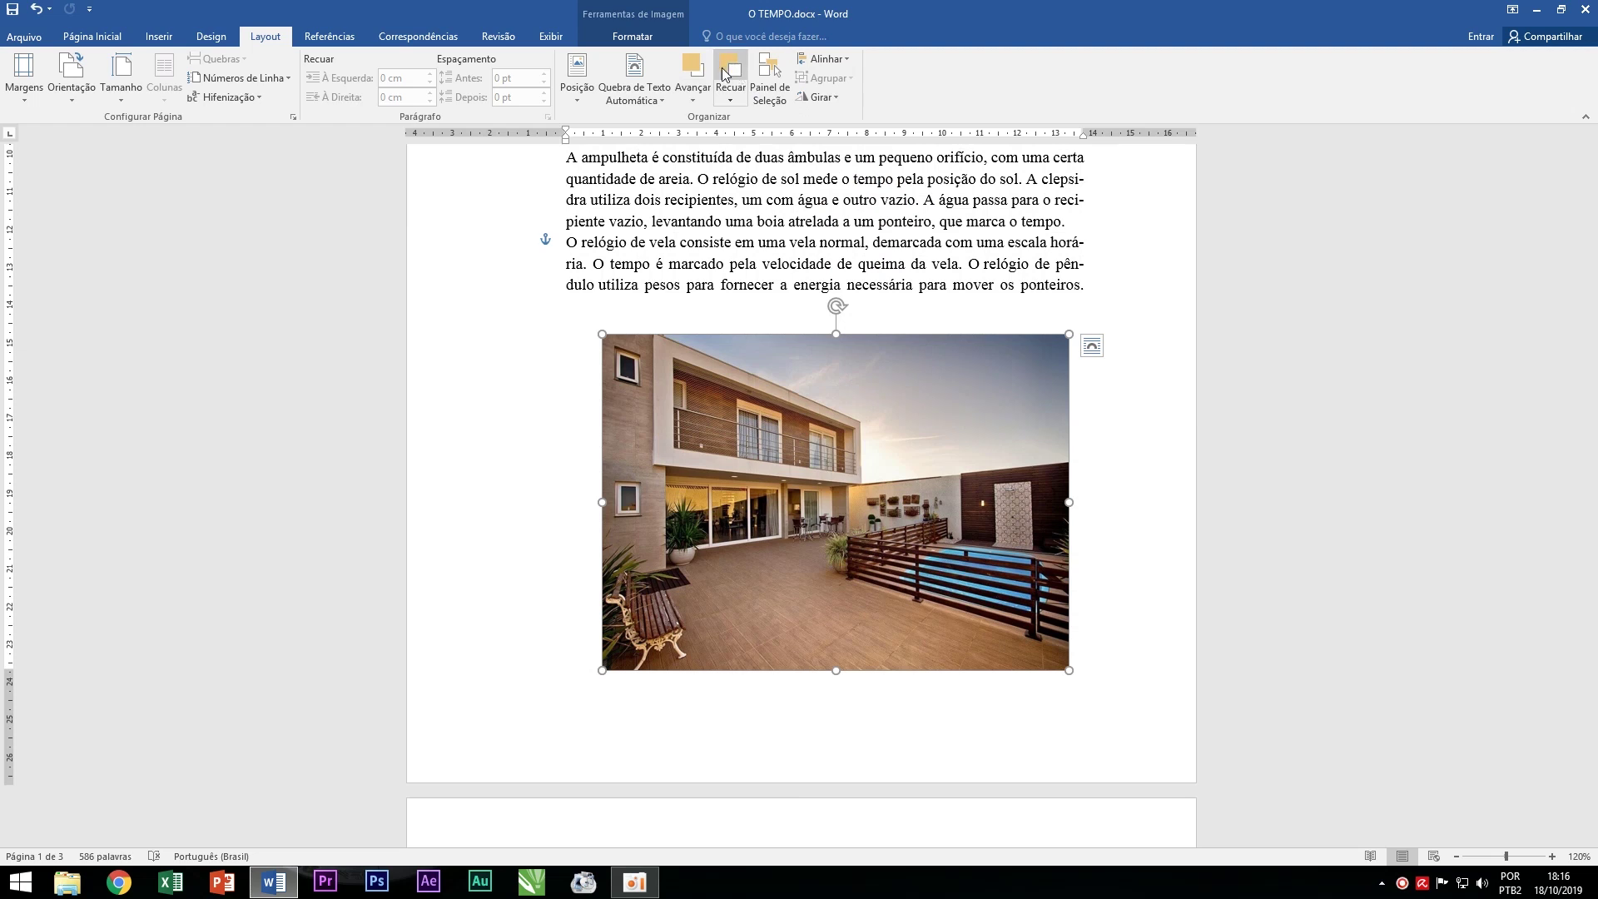
click(732, 100)
Try bringing the picture in front of the text and sending it behind.
click(732, 100)
click(692, 99)
click(693, 100)
click(692, 100)
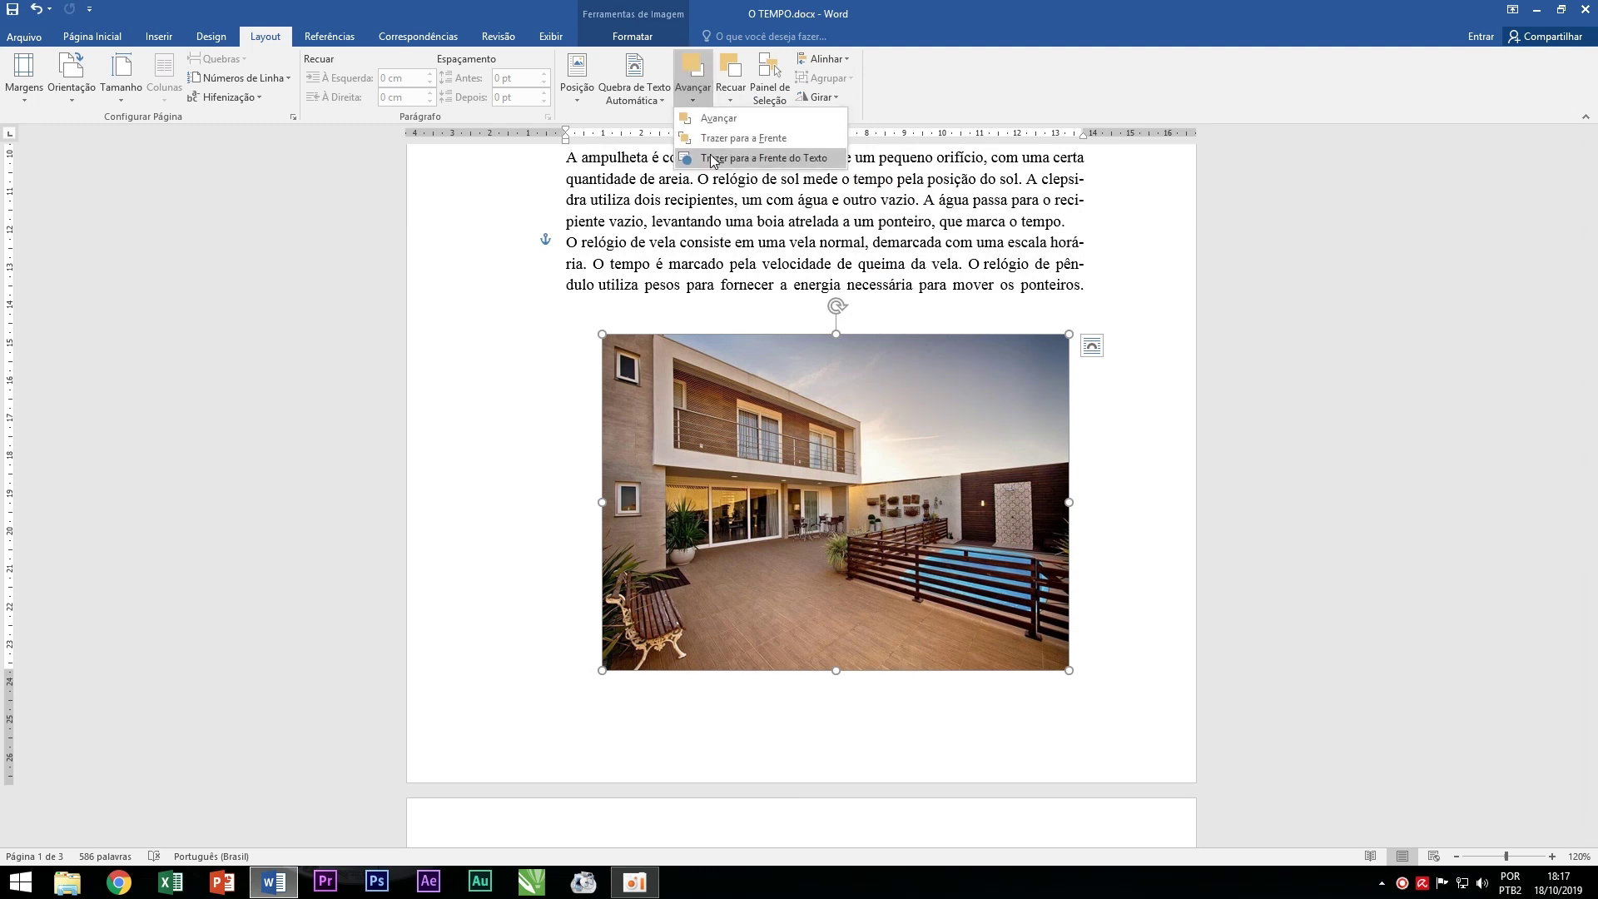
click(728, 158)
click(731, 99)
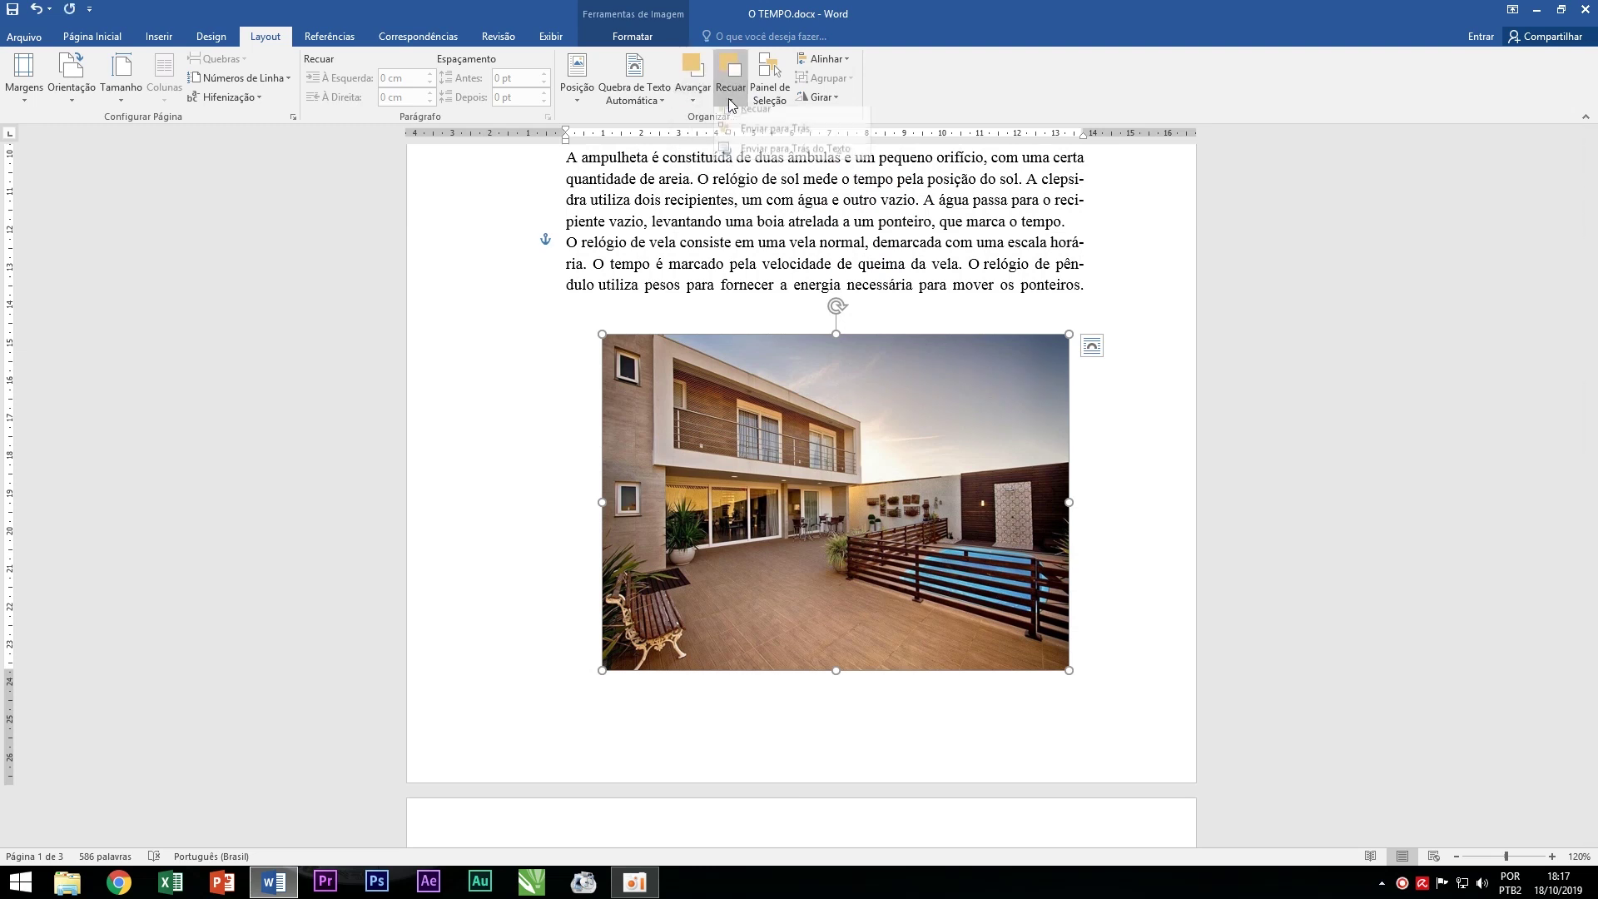
click(758, 158)
Move the picture up into the hourglass paragraph and try In Front and Behind Text wrapping.
drag(813, 427, 788, 275)
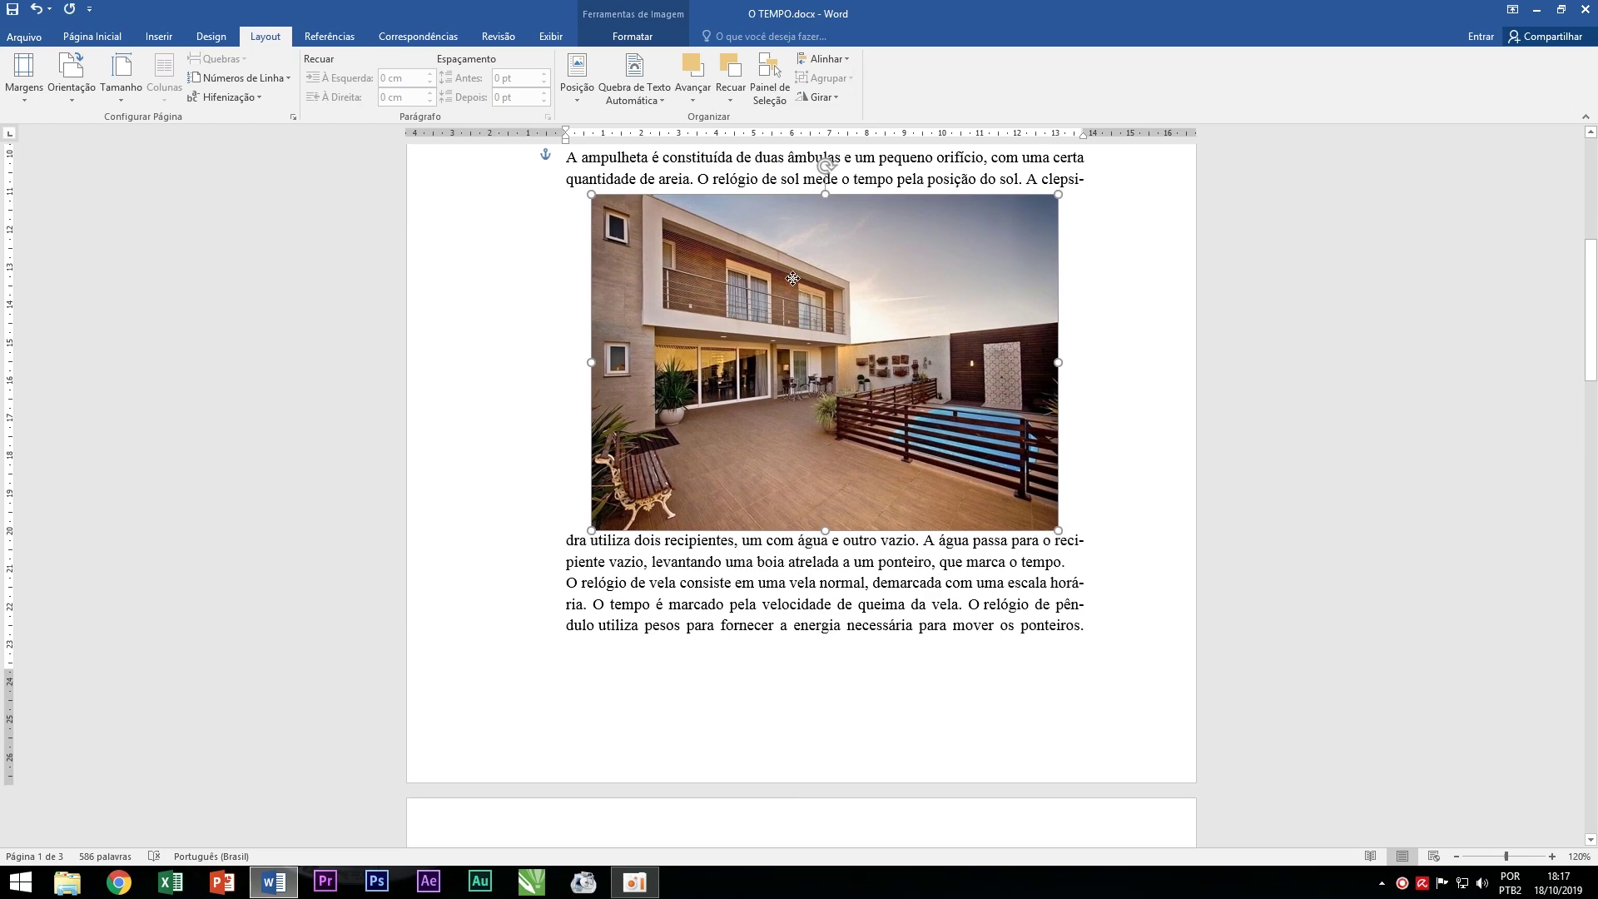
click(725, 102)
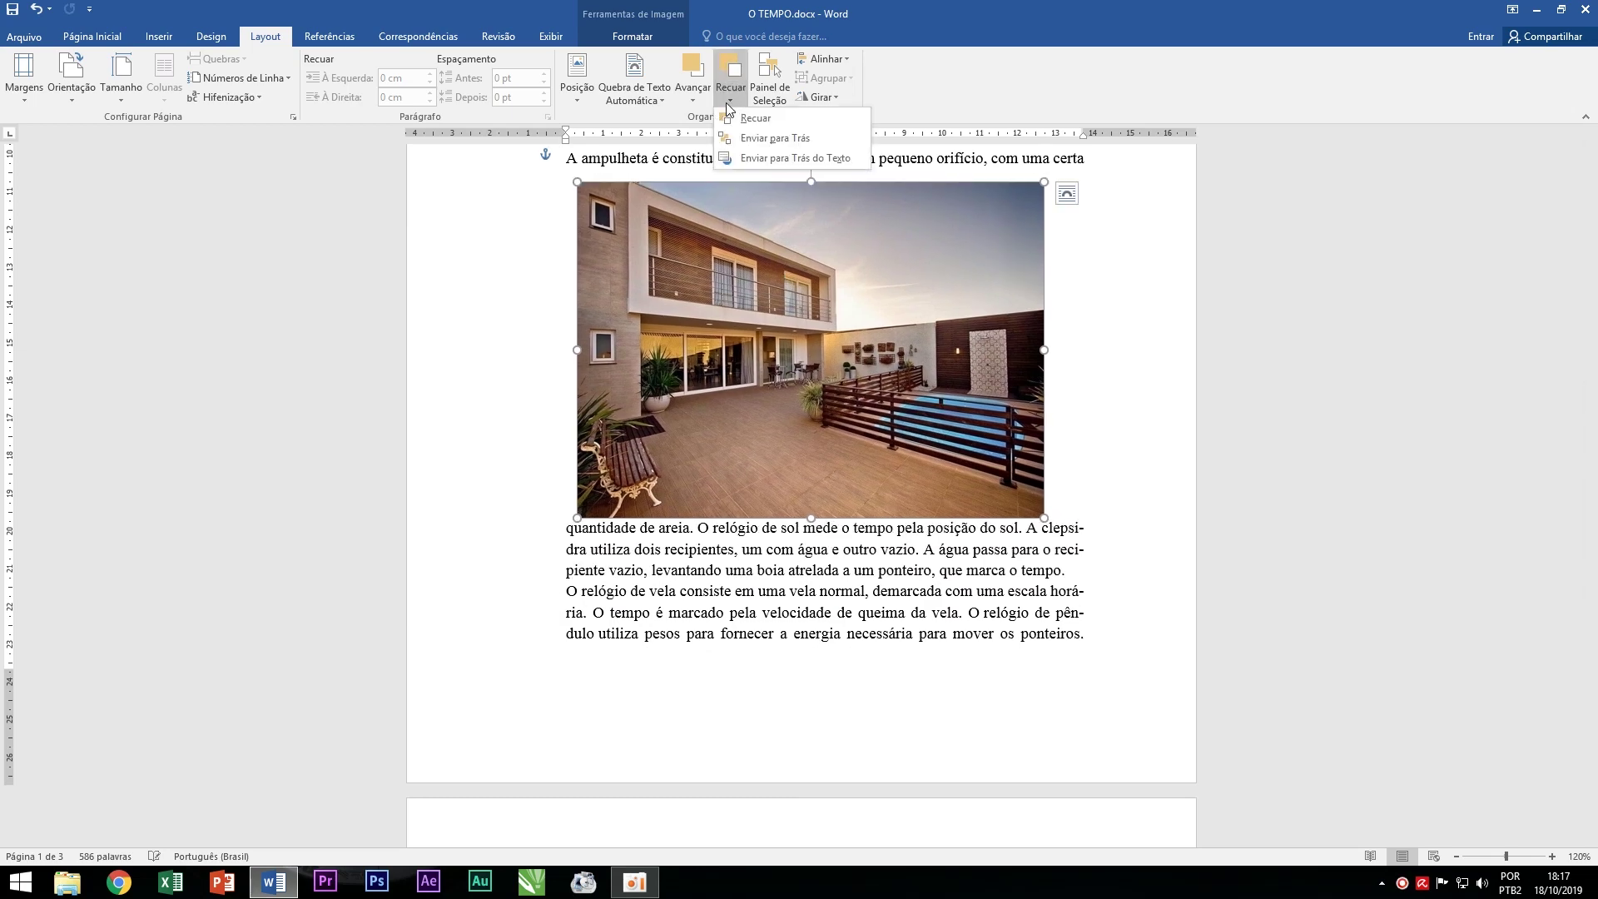
click(759, 156)
click(635, 91)
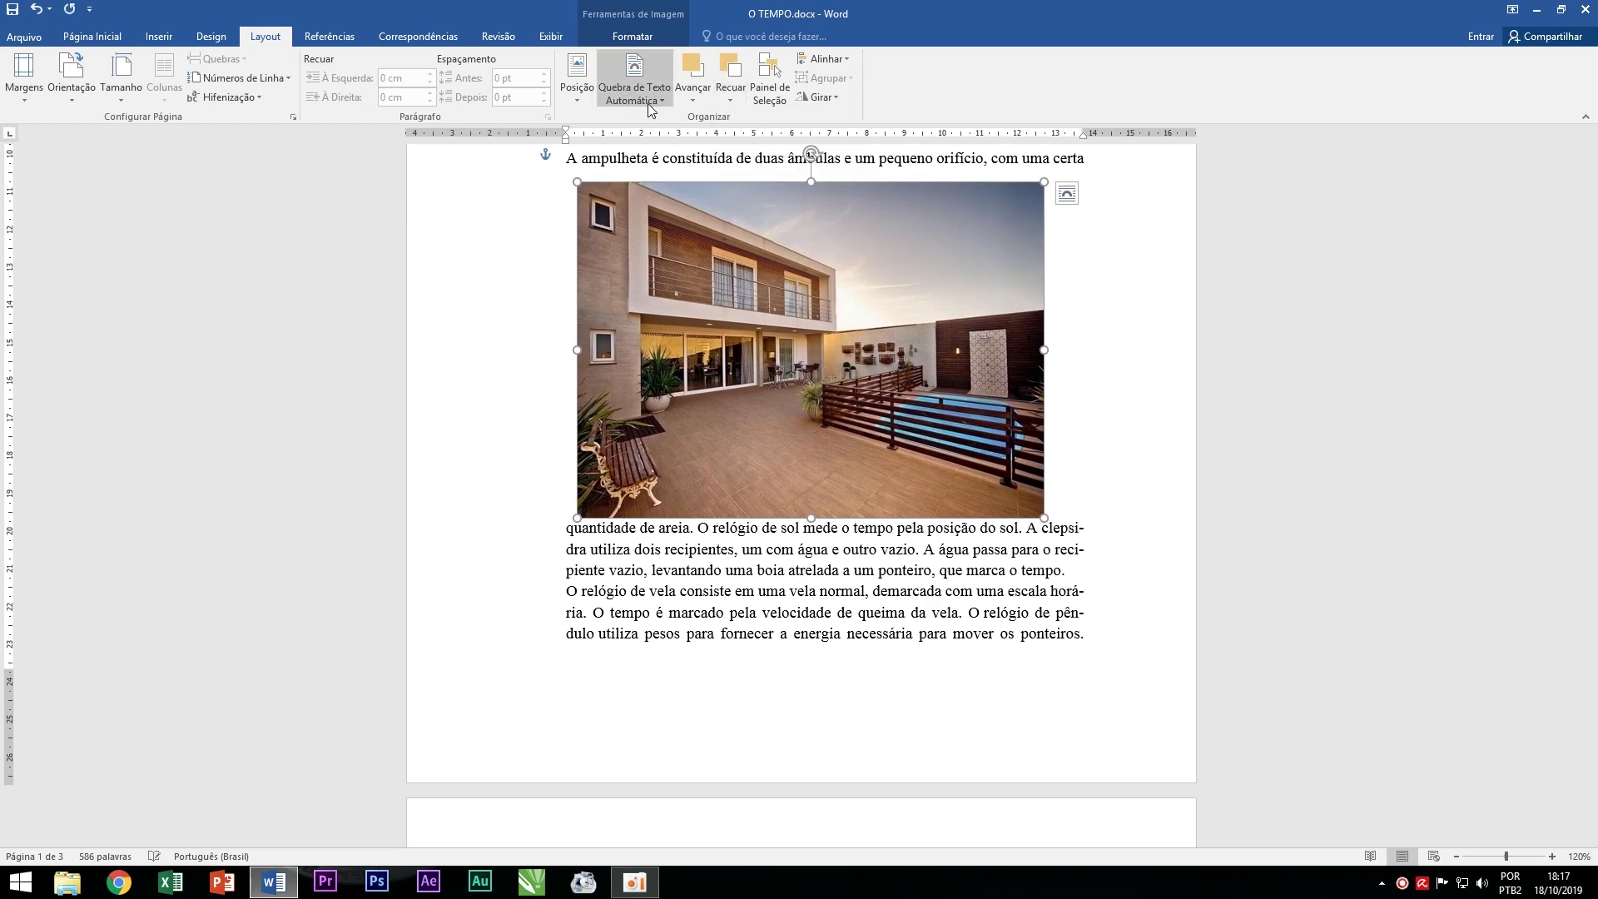
click(683, 239)
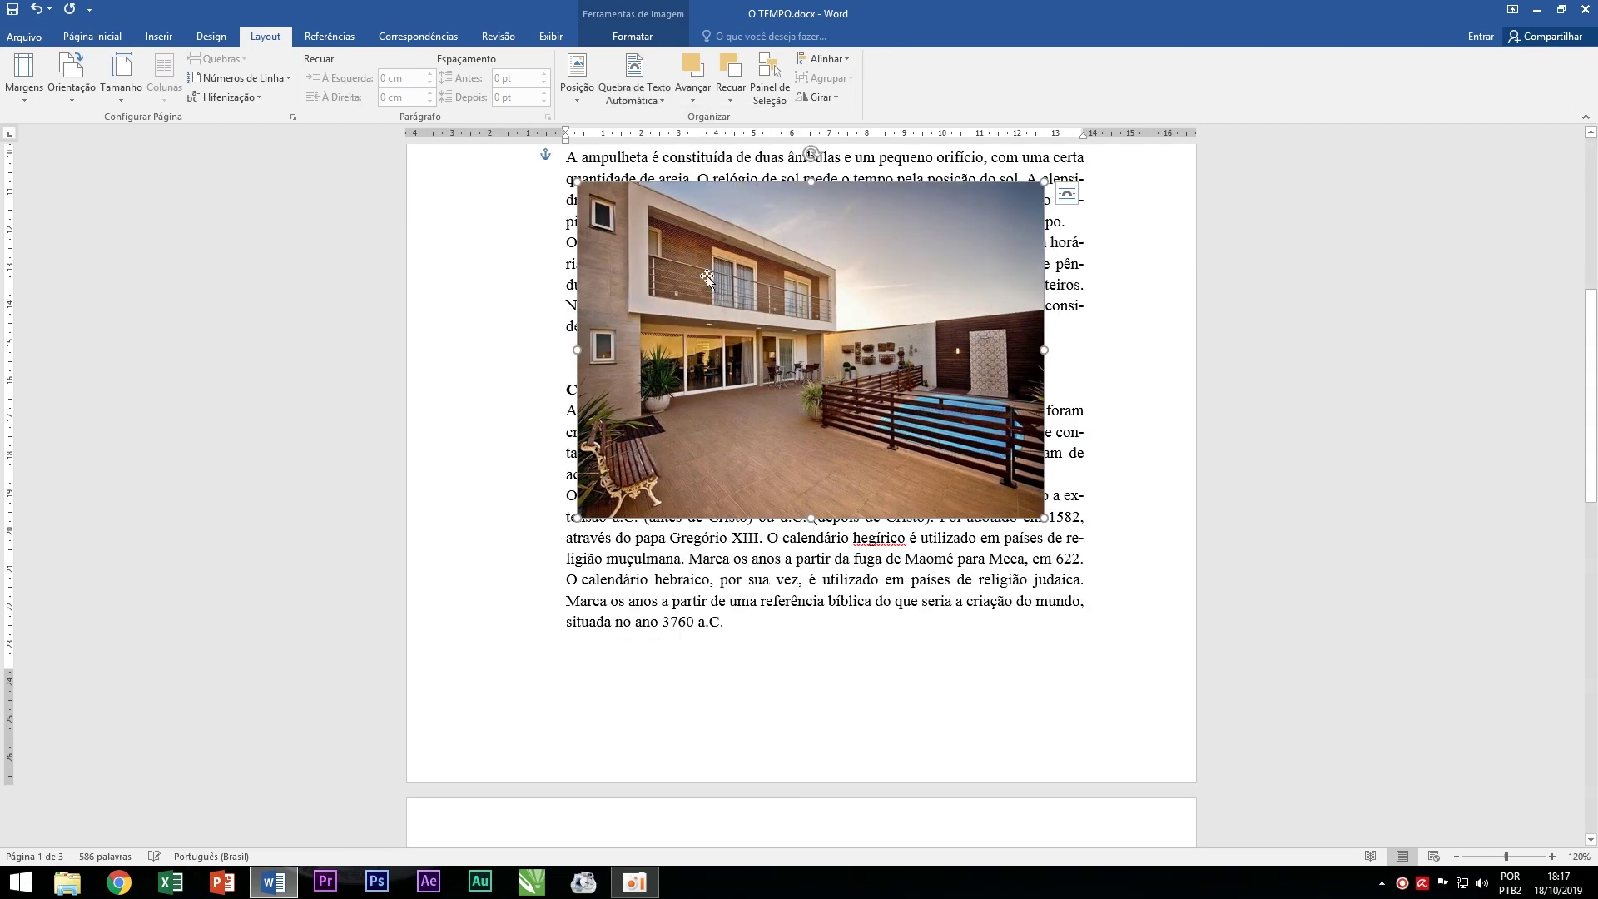
click(635, 92)
click(671, 221)
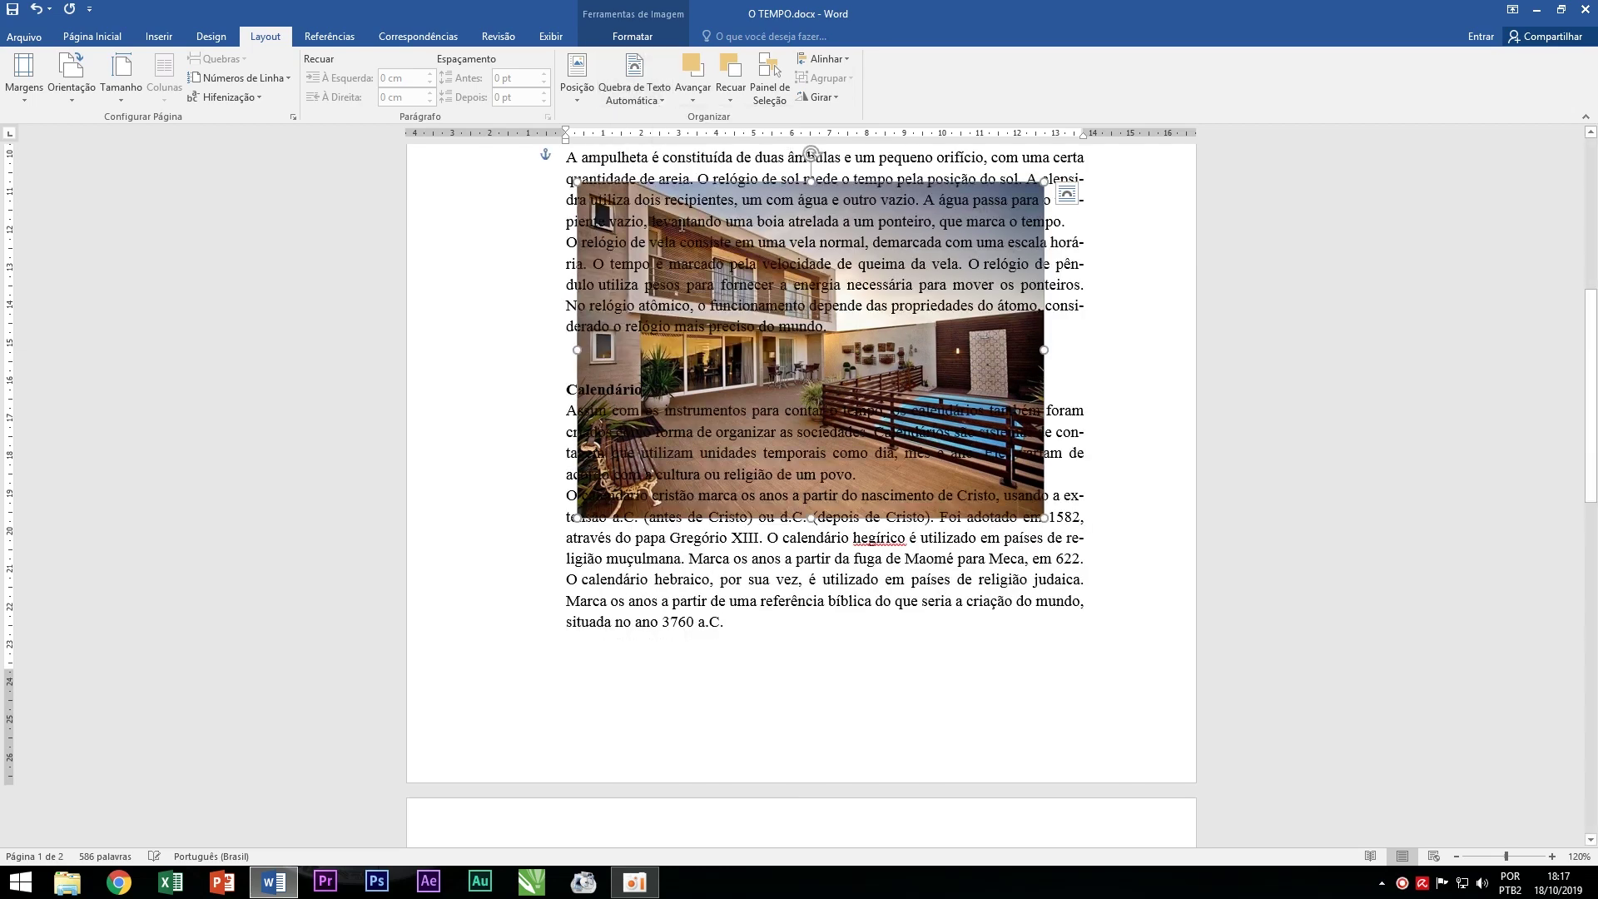
Toggle the picture's layering between behind and in front of the text, ending in front.
click(694, 97)
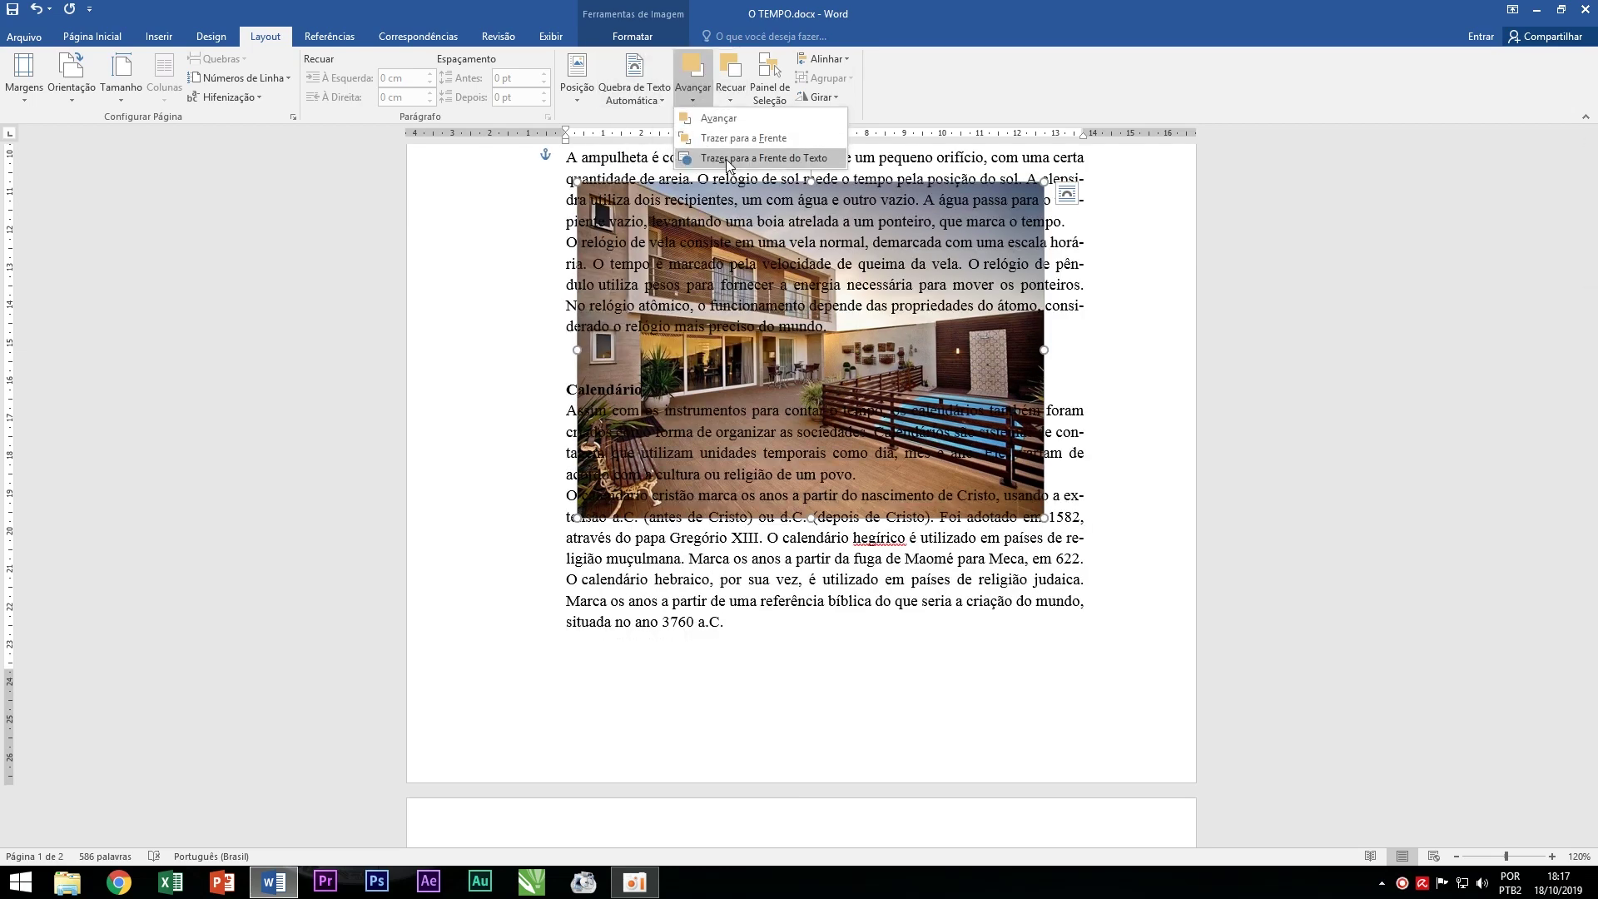
click(736, 159)
click(730, 98)
click(748, 158)
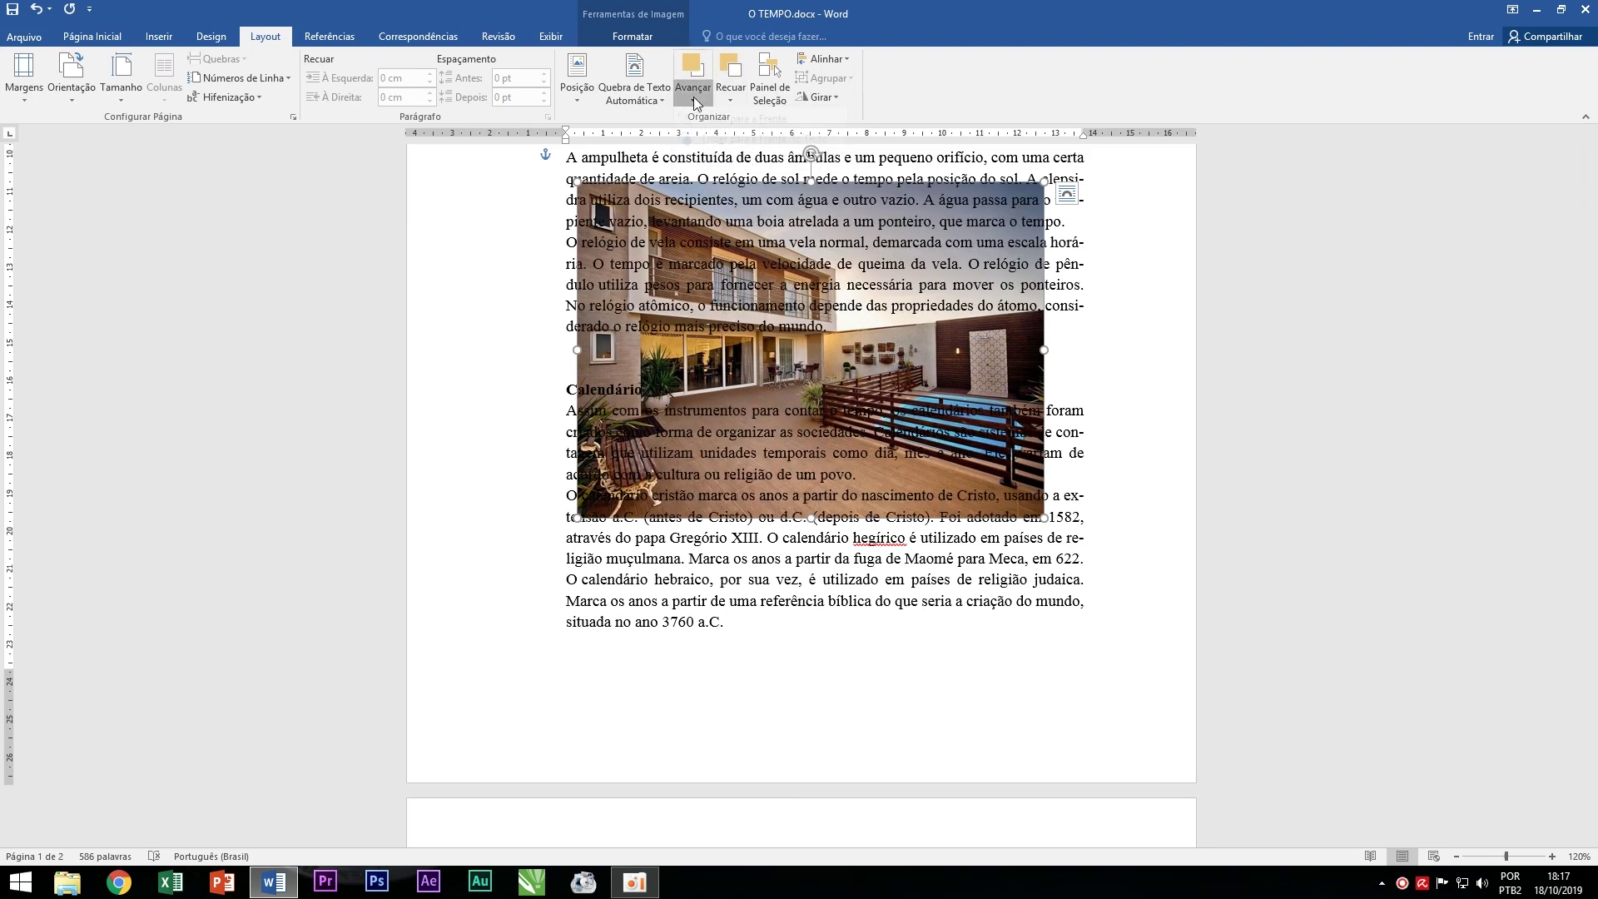
click(730, 99)
click(726, 141)
click(697, 102)
click(736, 158)
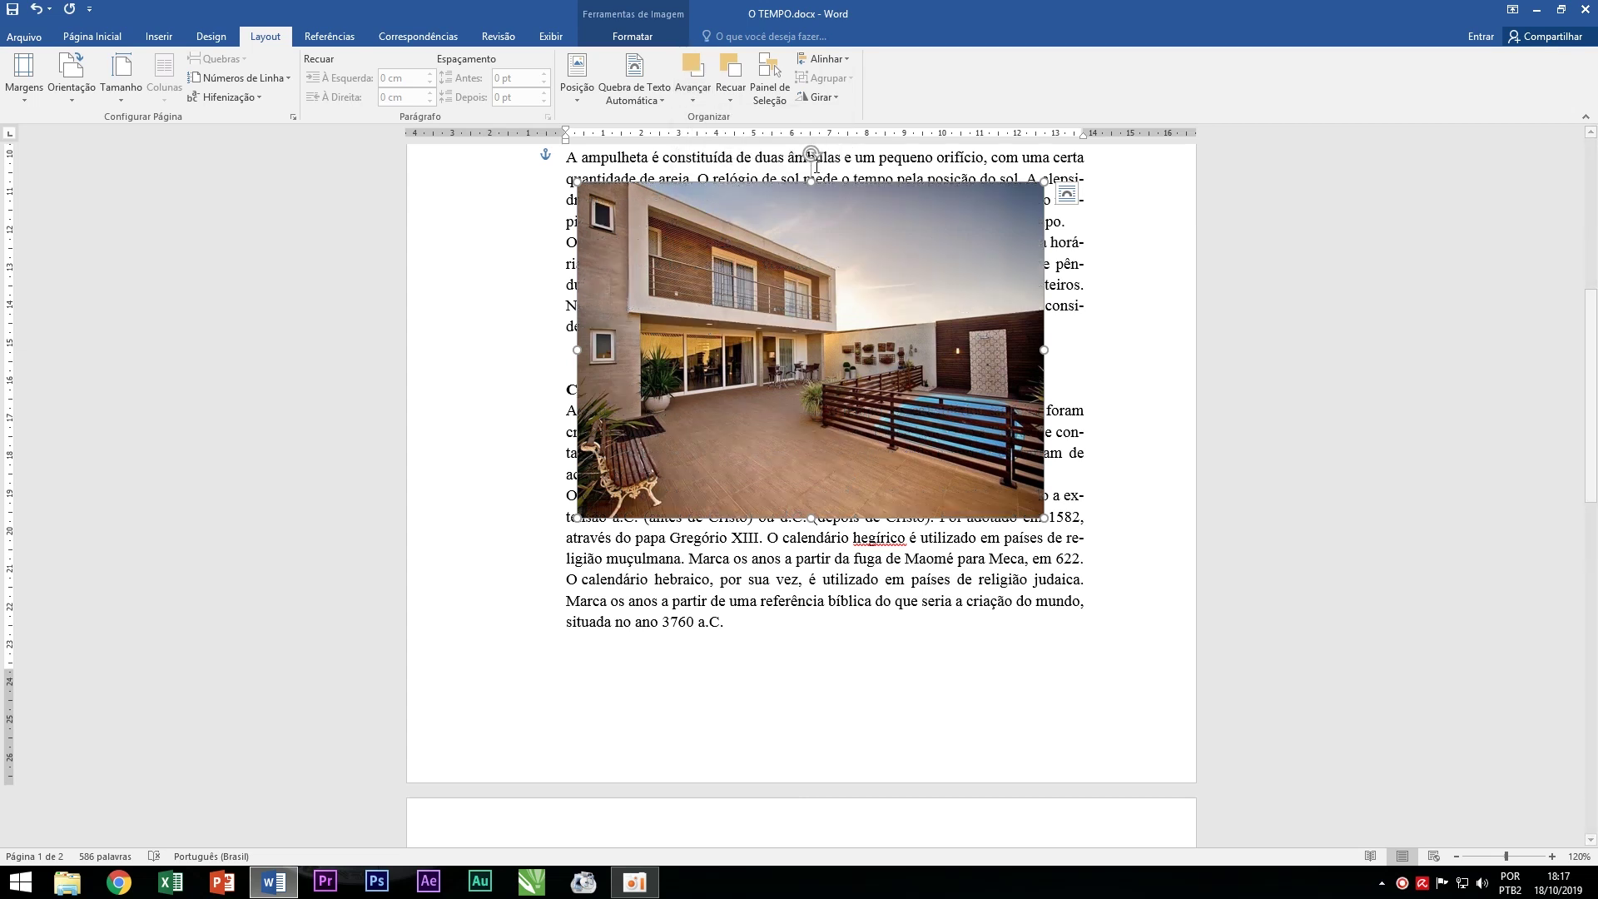
Set Top and Bottom wrapping, reposition the picture and resize it to the text column.
drag(787, 249, 799, 252)
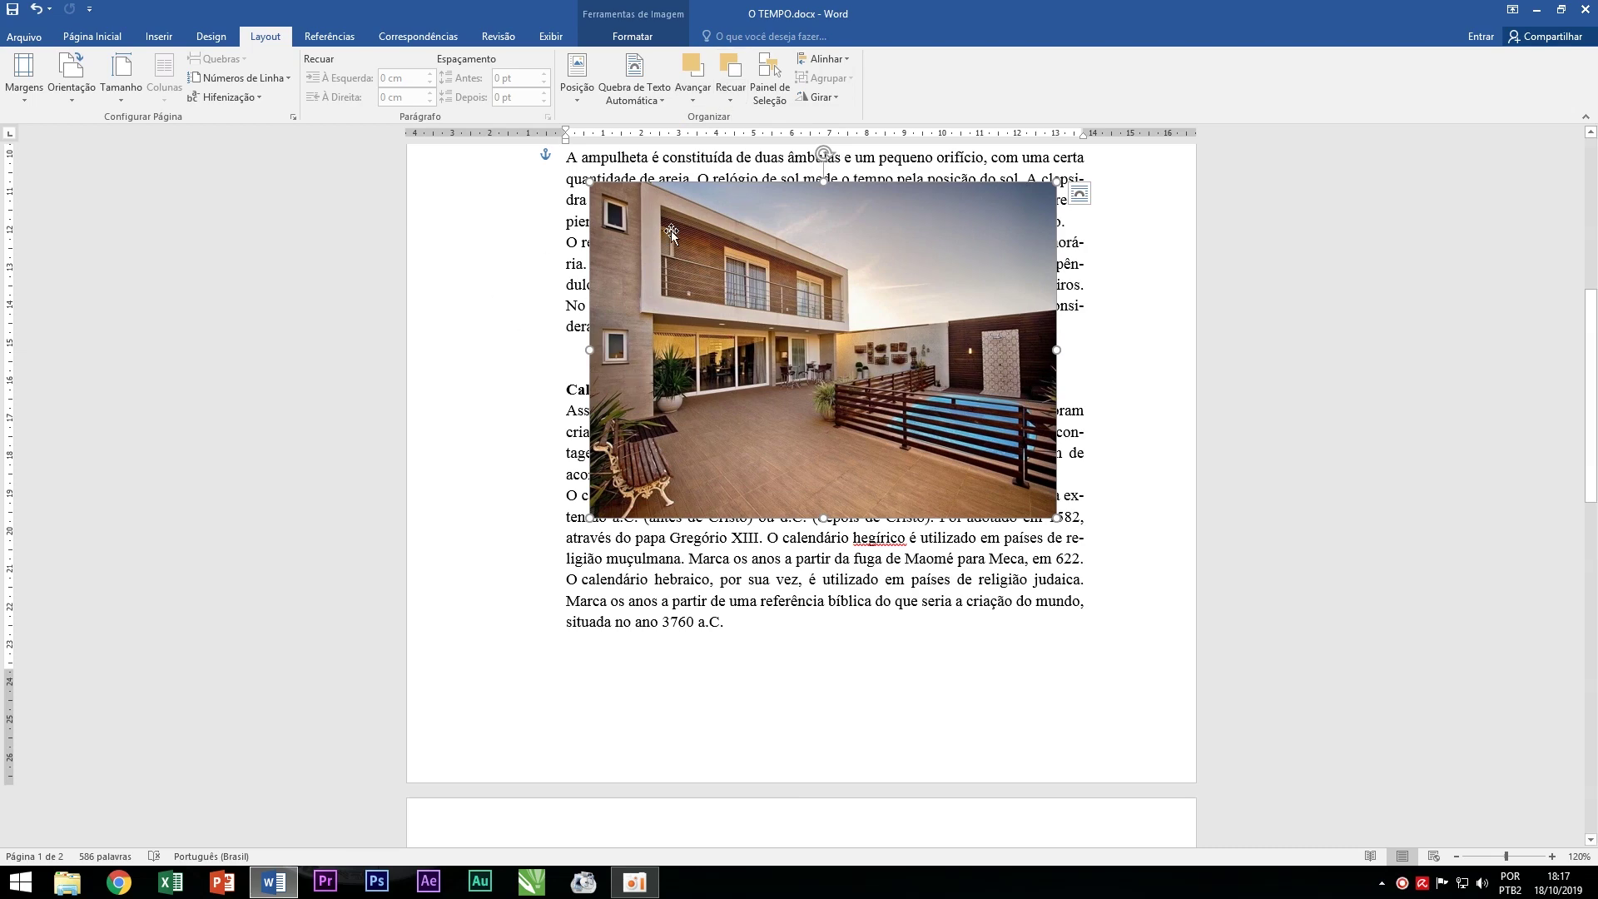
click(634, 92)
click(666, 151)
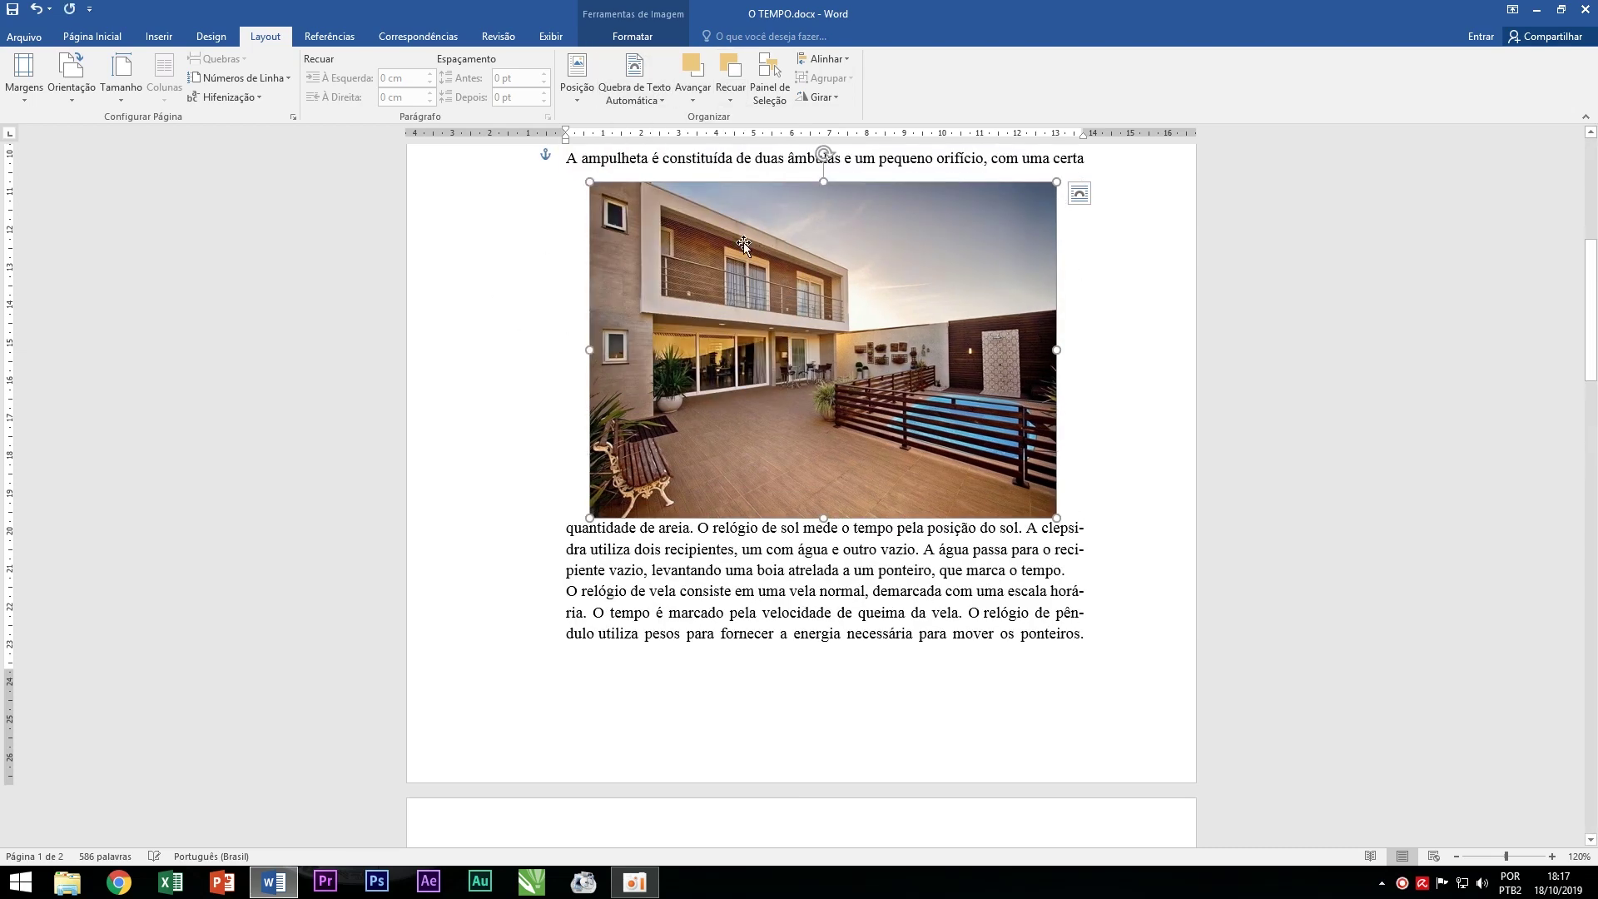
drag(703, 228, 682, 224)
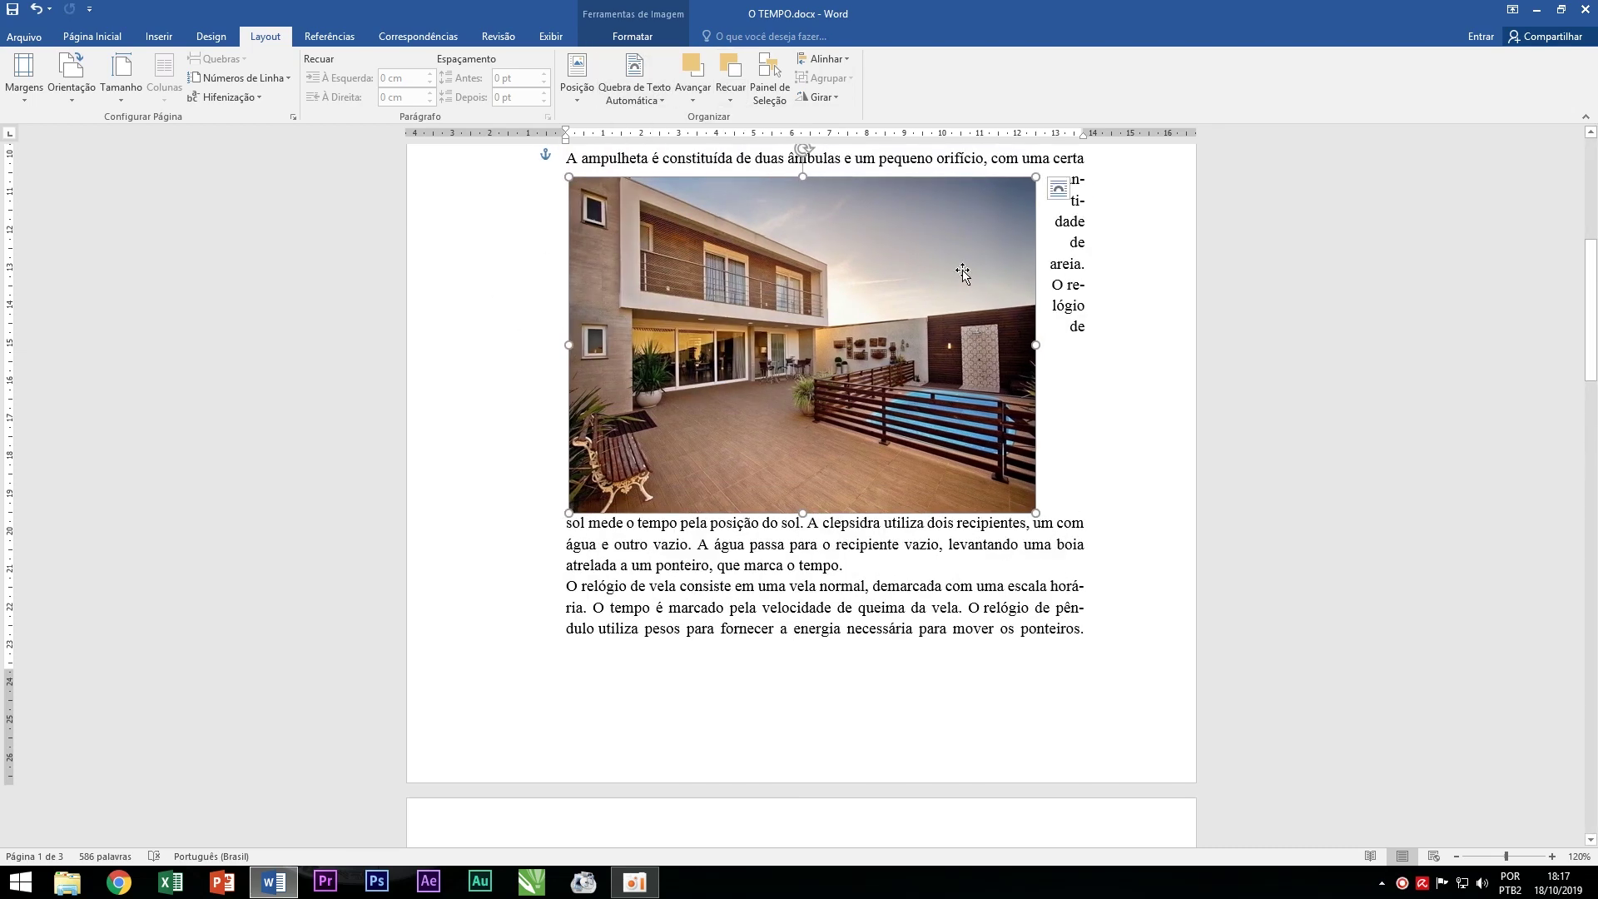
mouse_move(1033, 344)
mouse_down()
mouse_move(759, 345)
mouse_move(1006, 325)
mouse_up()
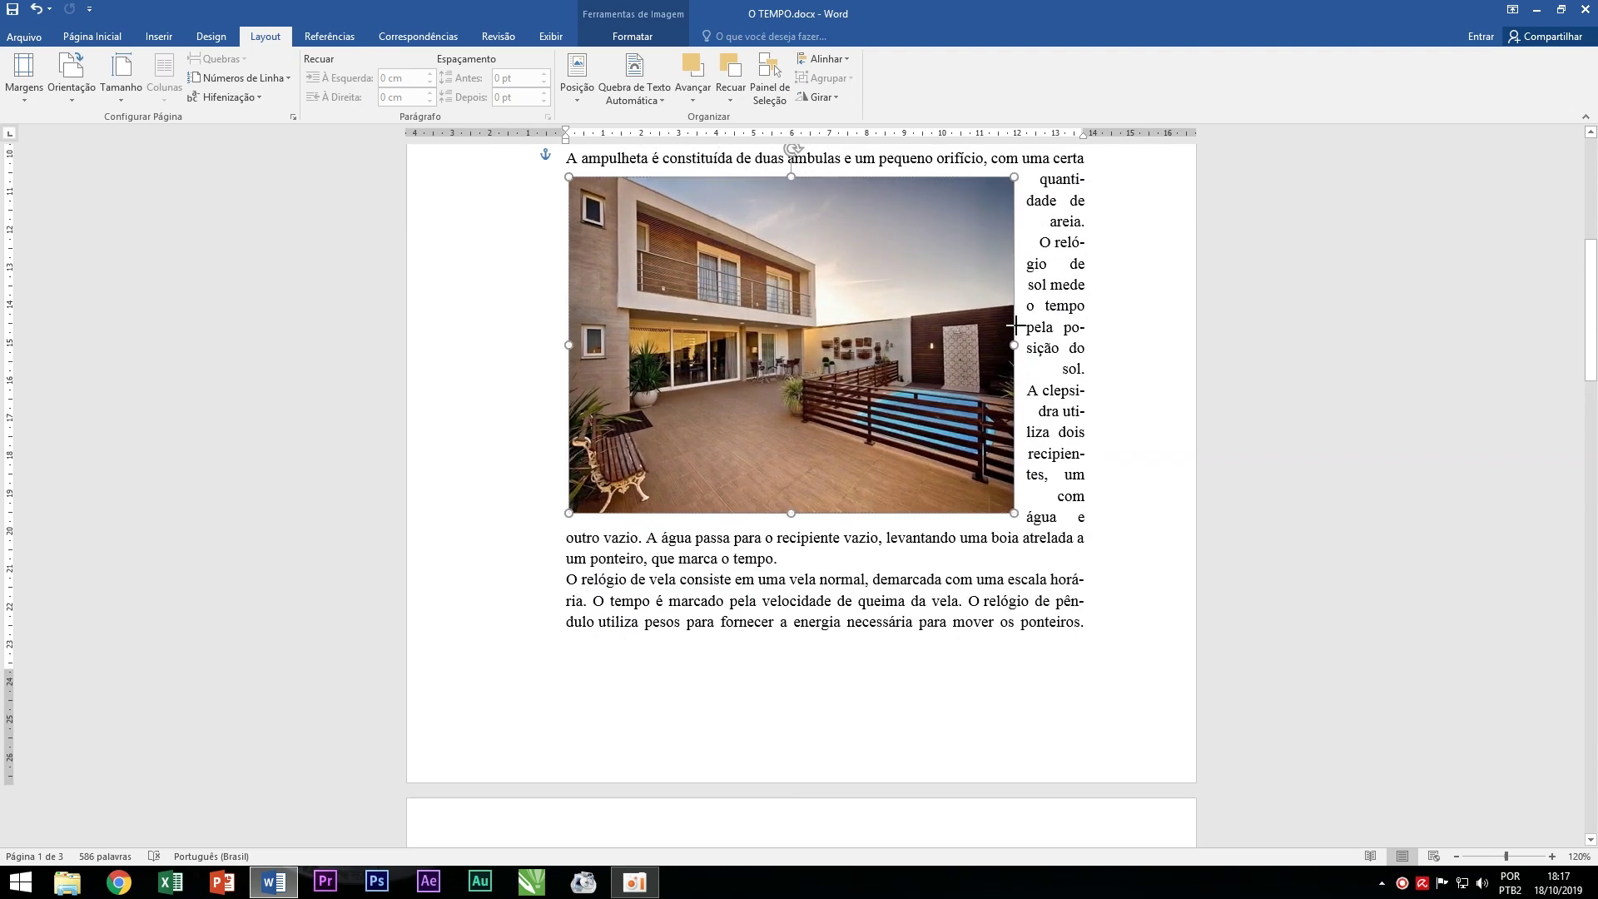
drag(1016, 512, 1069, 537)
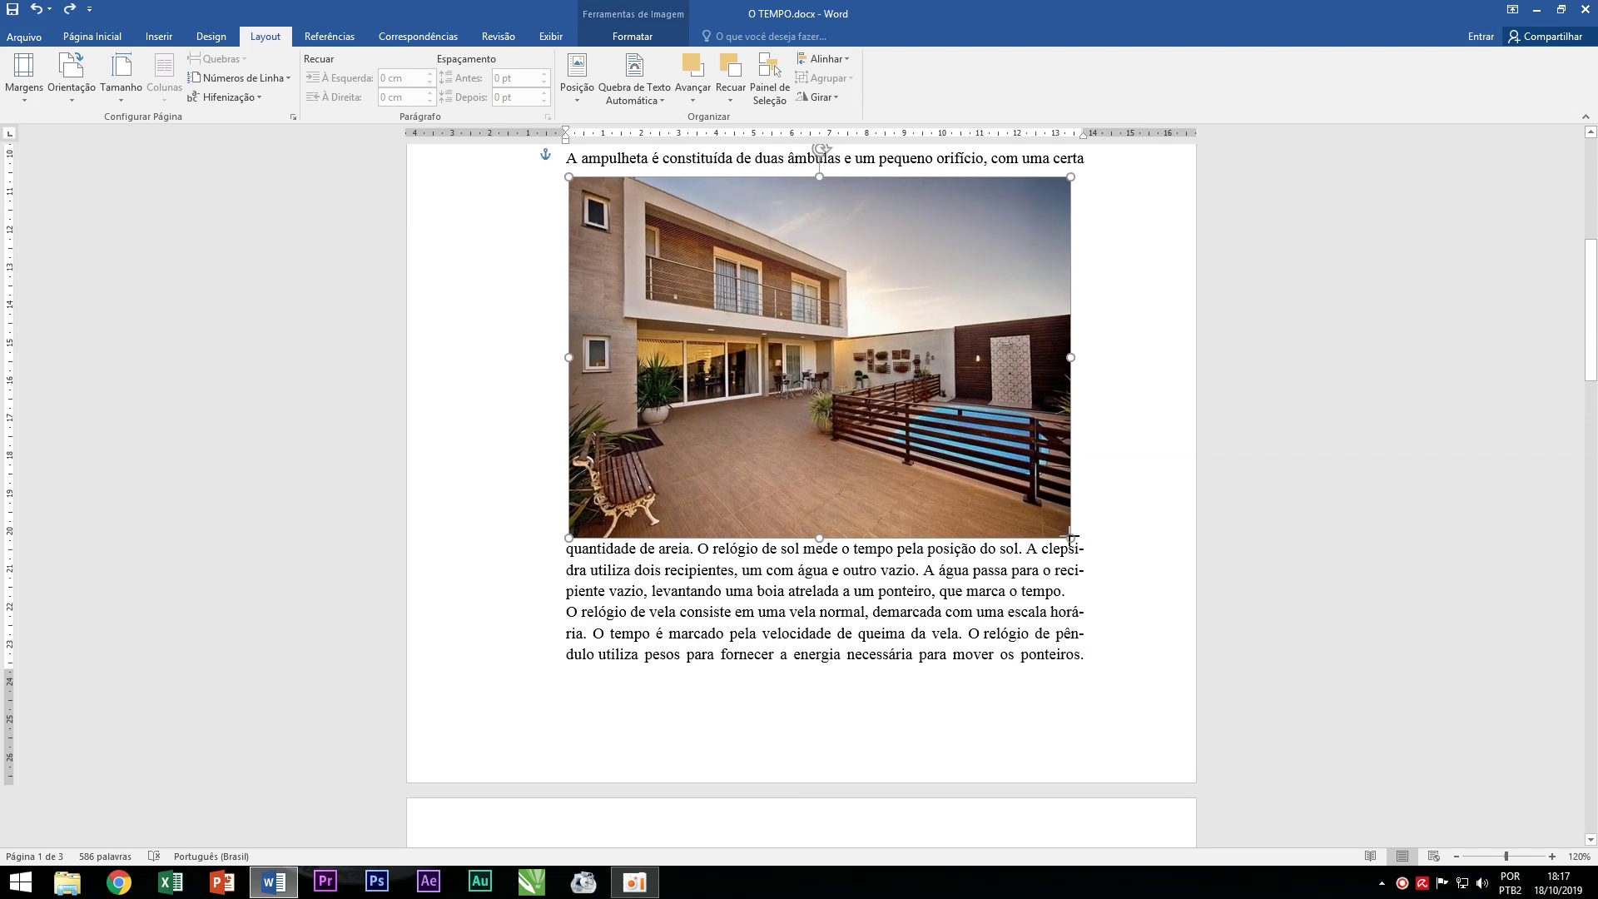
click(836, 97)
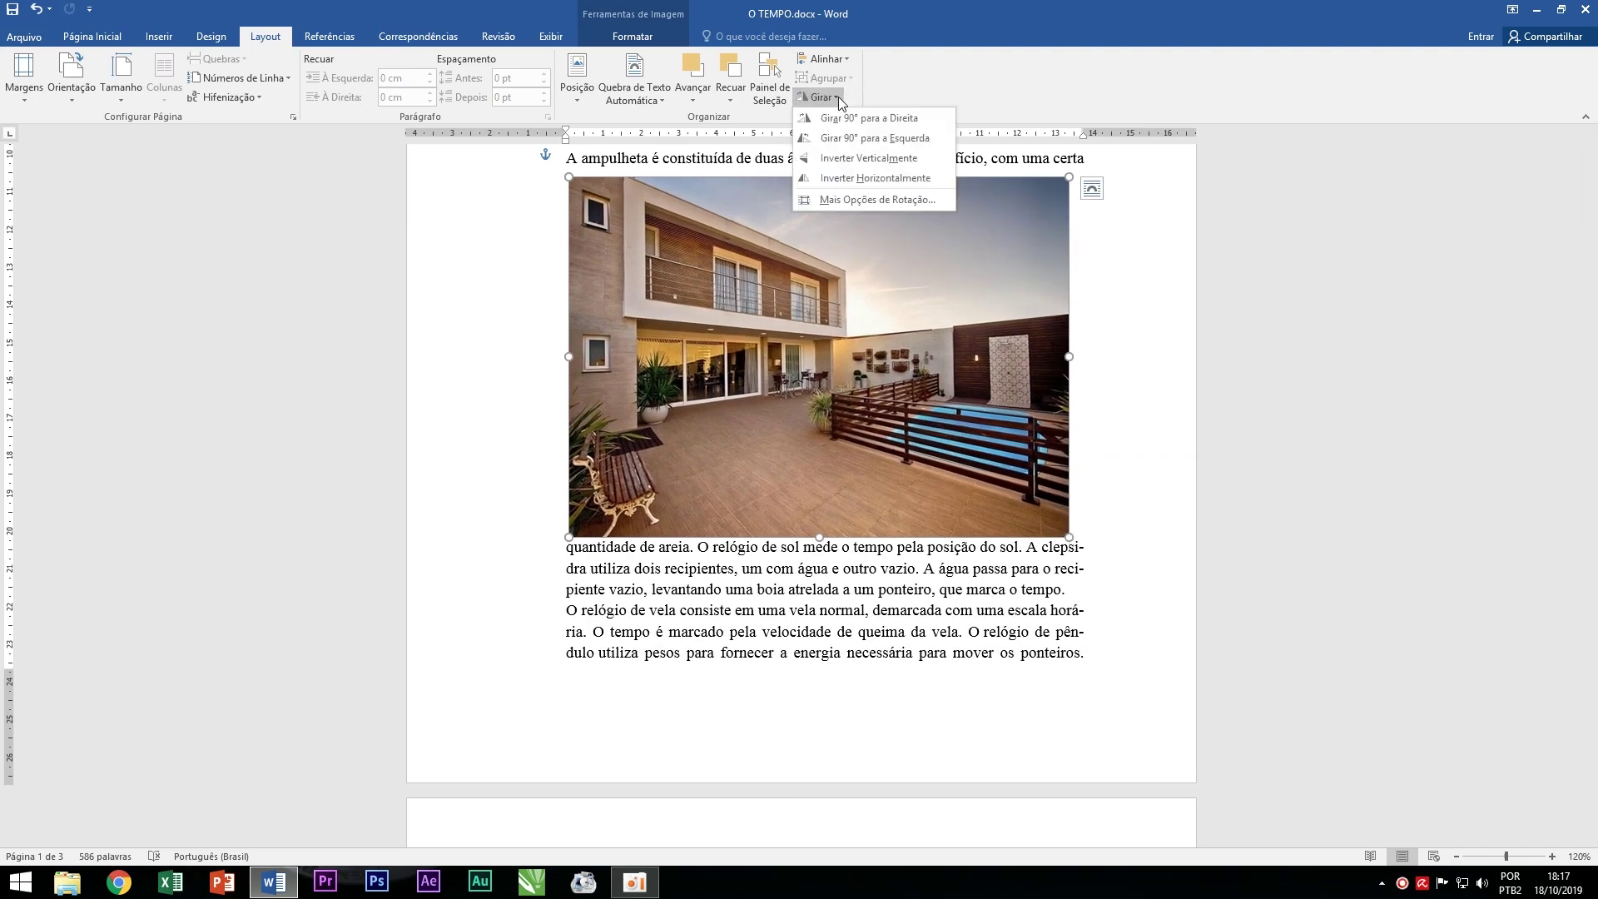
Test a 90° right rotation and a vertical flip, then return the picture upright.
click(840, 133)
click(820, 96)
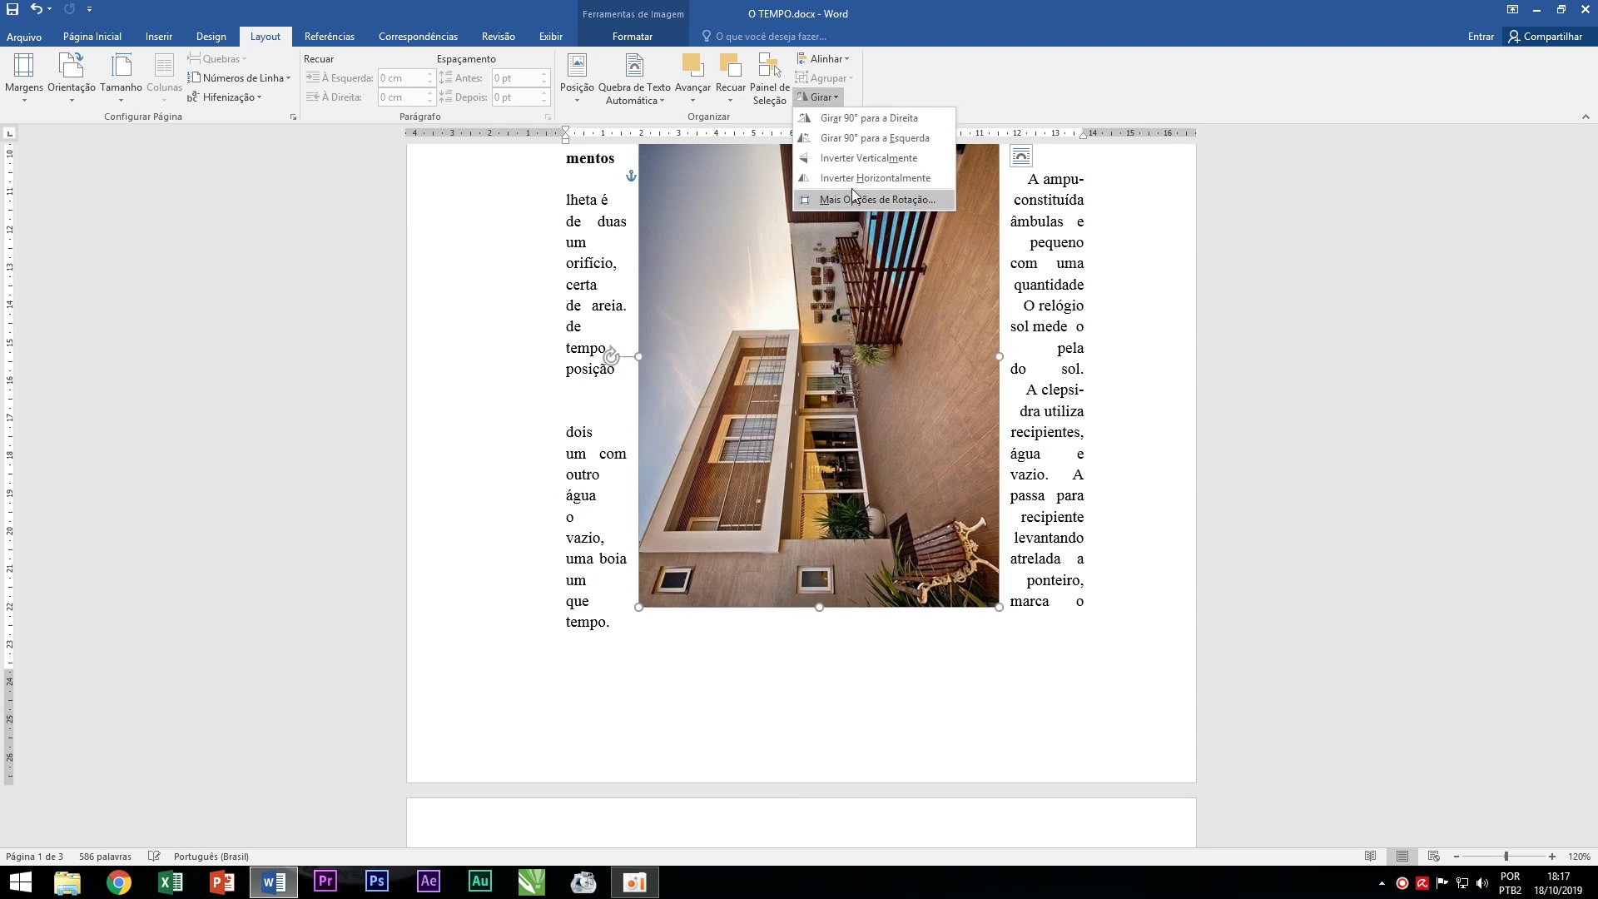
click(851, 122)
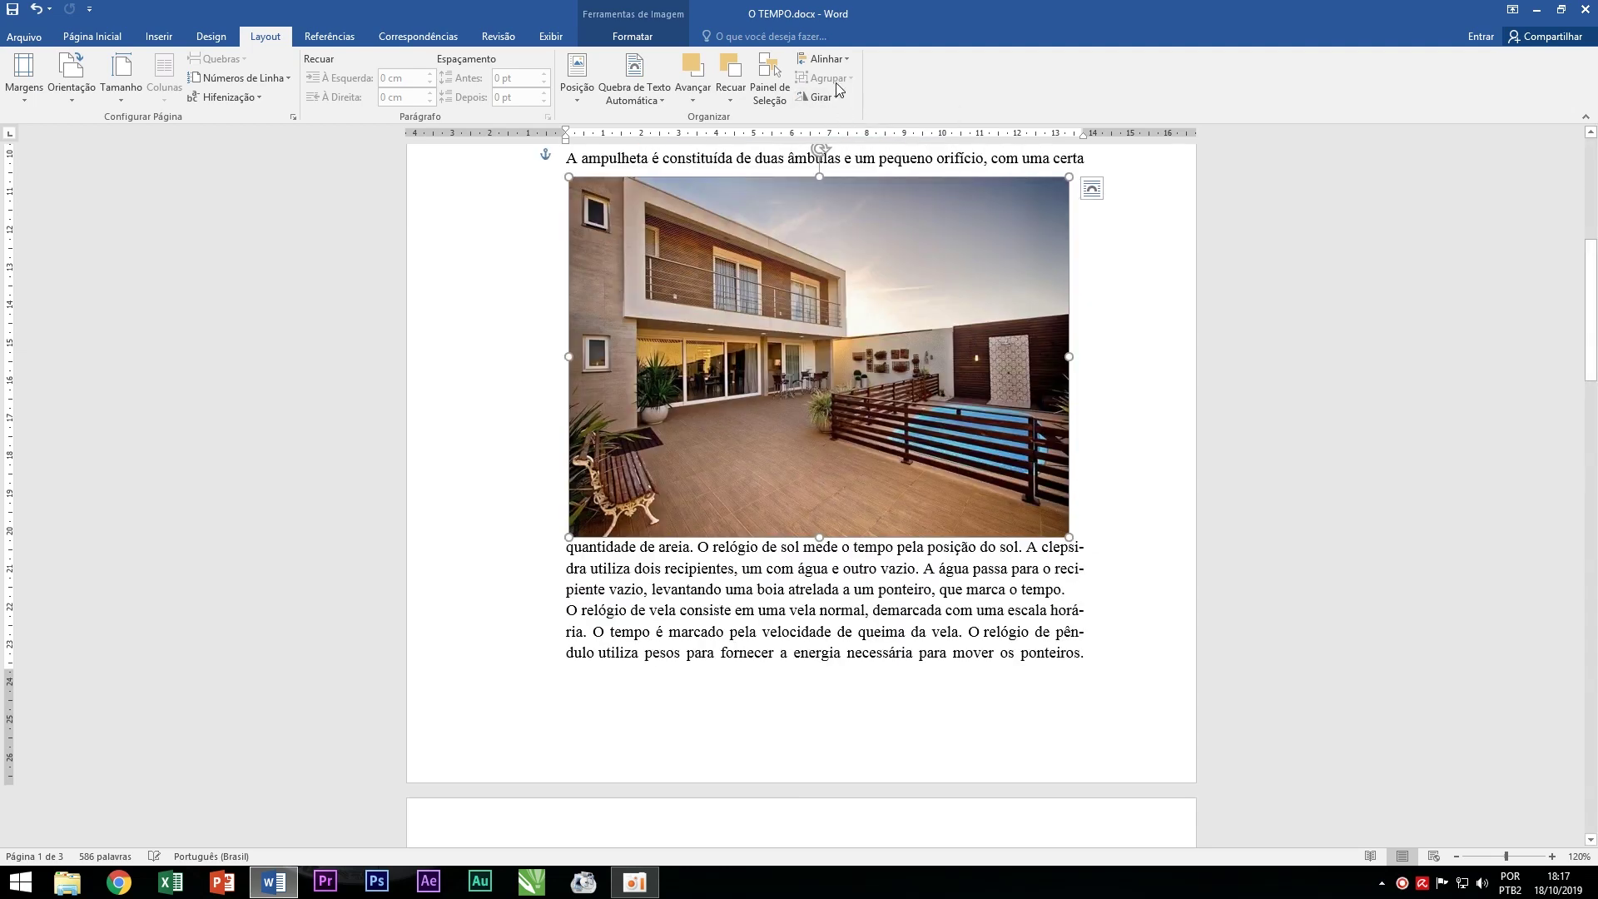
click(824, 97)
click(845, 161)
click(821, 97)
Mirror the picture horizontally and back, then open More Rotation Options.
click(846, 157)
click(821, 96)
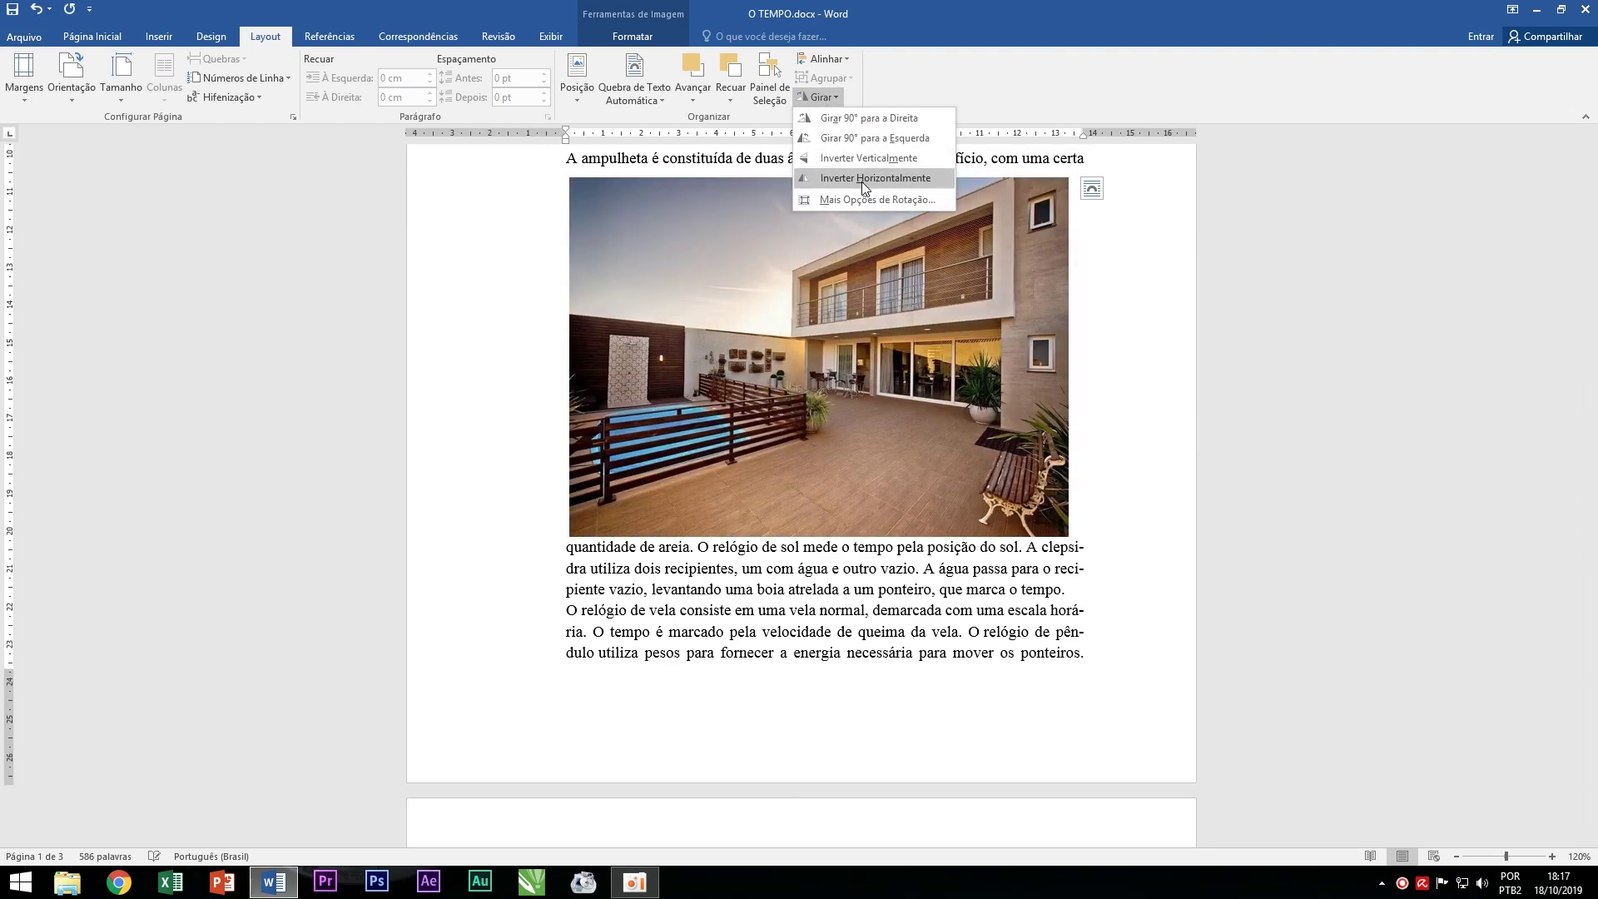
click(863, 178)
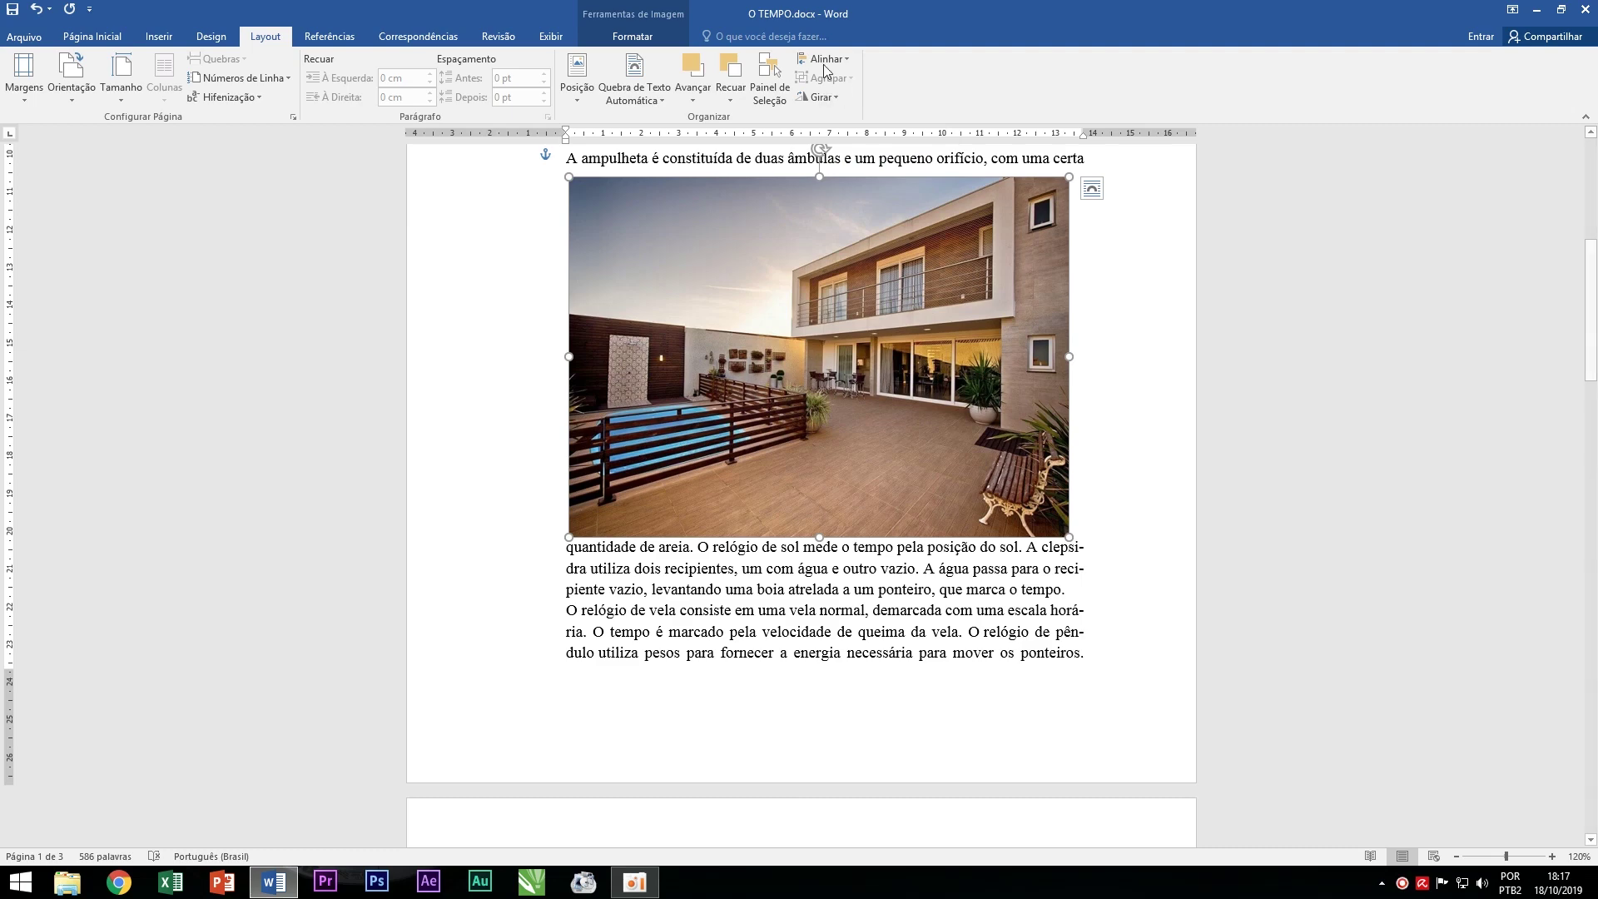
click(821, 97)
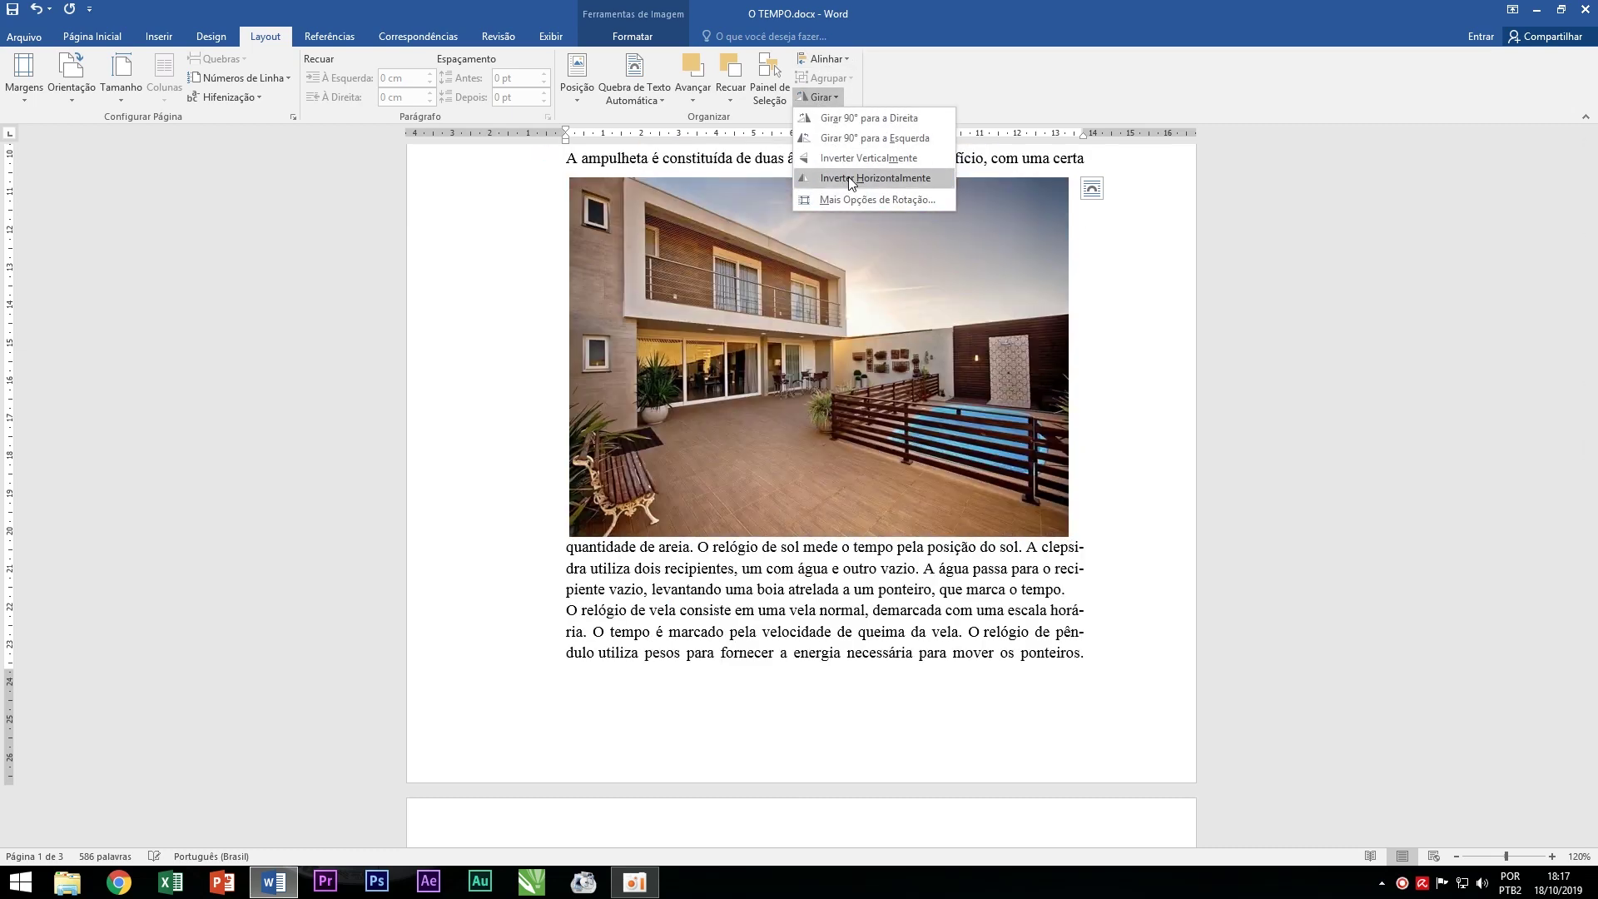
click(847, 176)
click(823, 98)
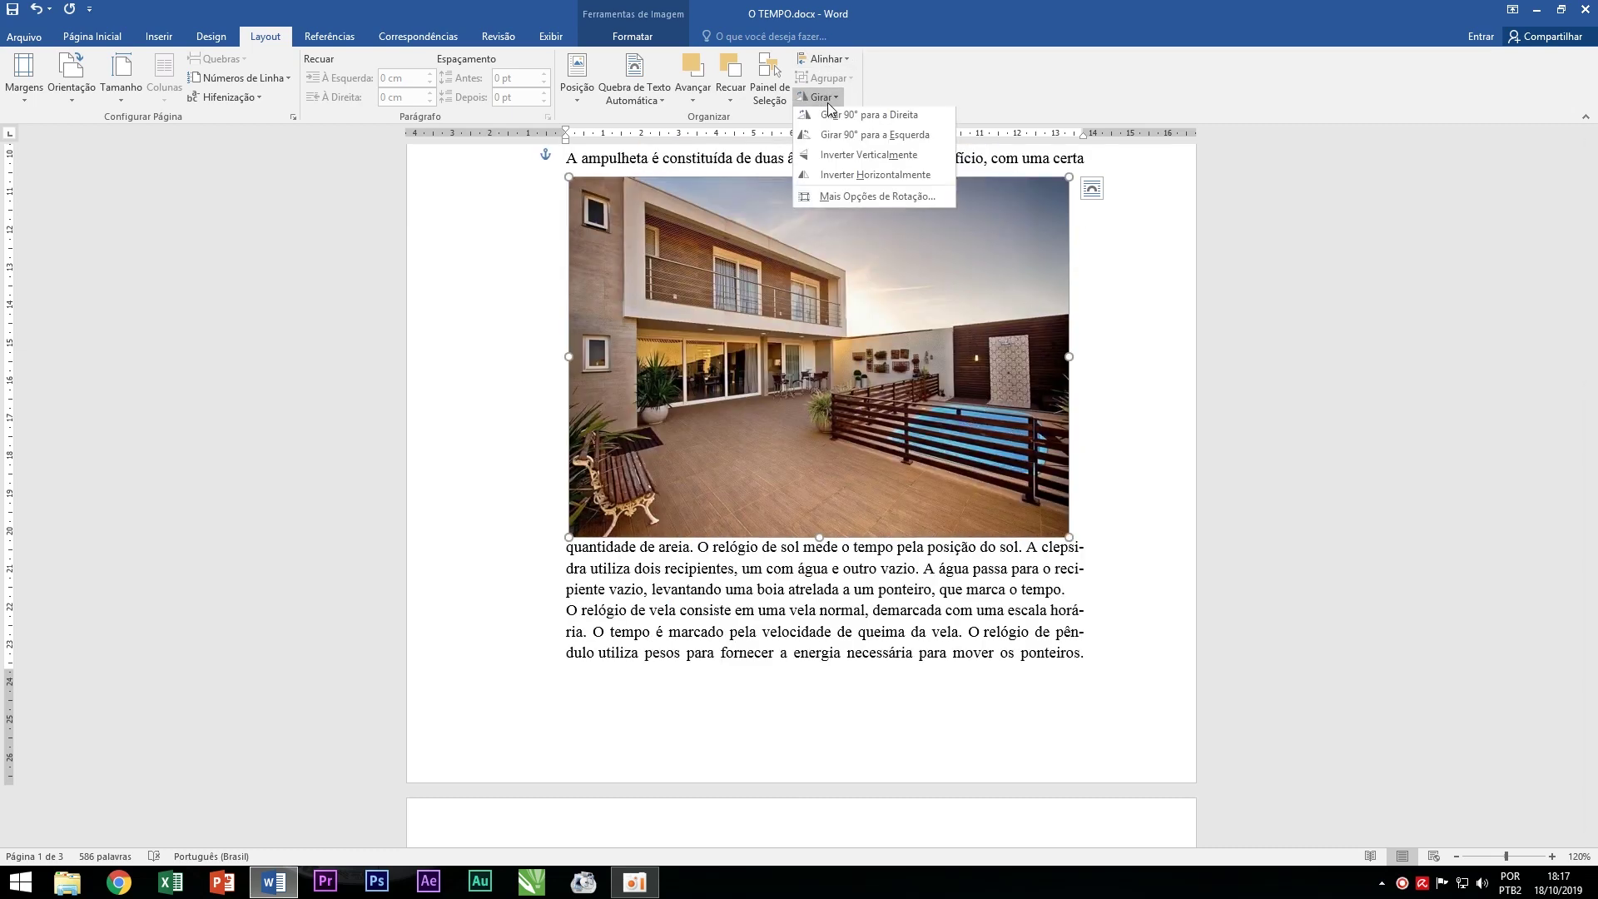
click(864, 200)
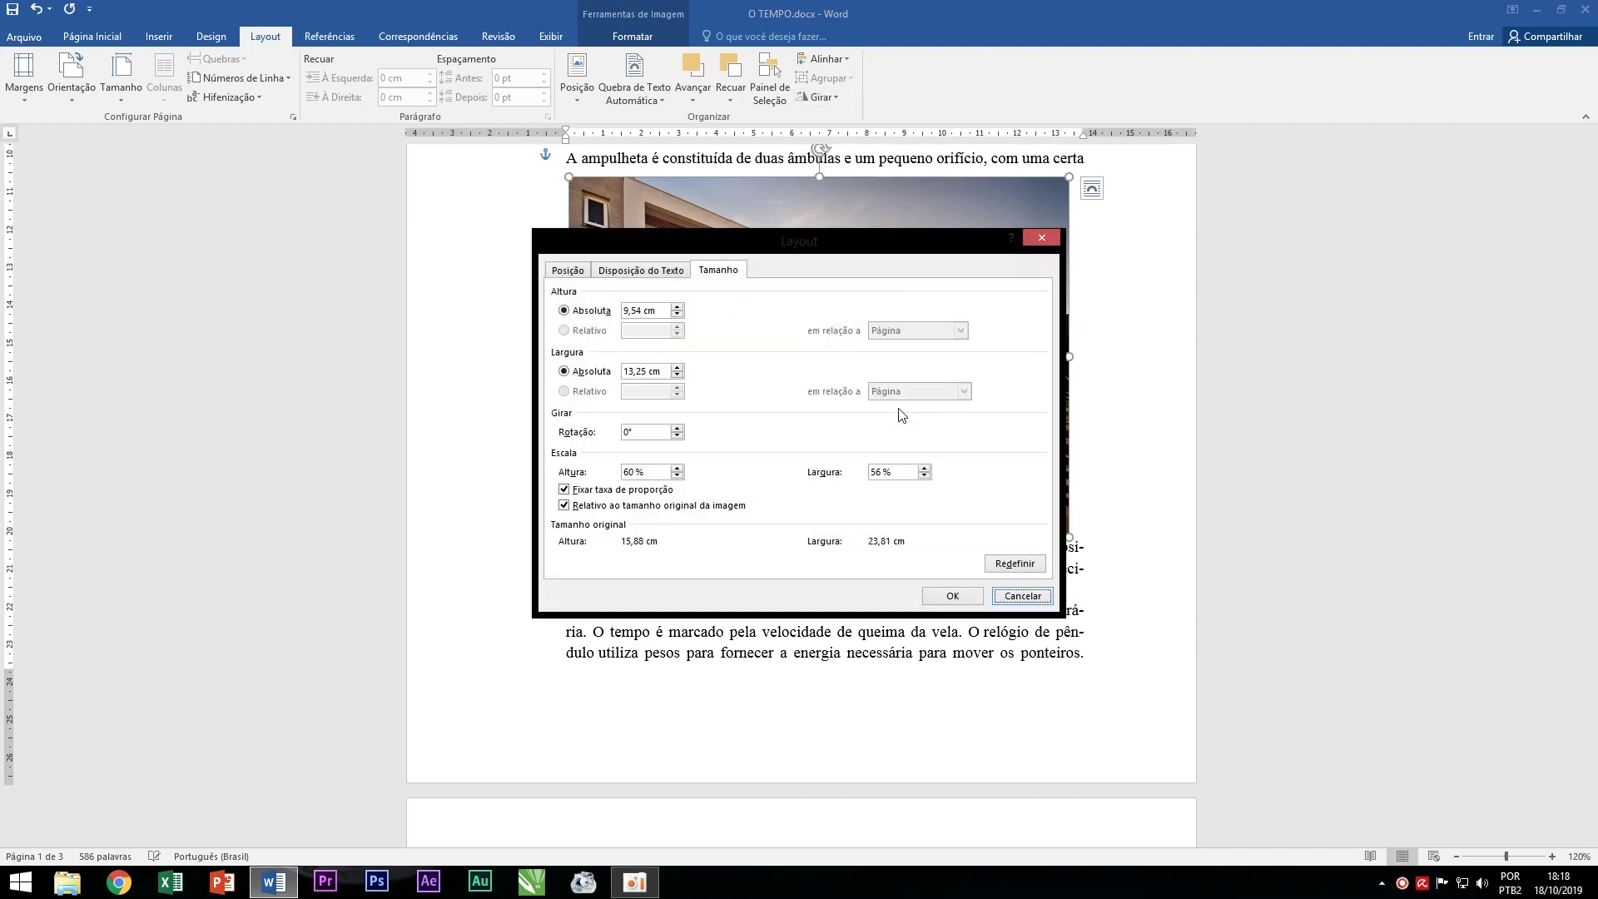
Lower the photo's rotation by one degree in the Size tab and apply it with OK.
click(678, 435)
click(936, 597)
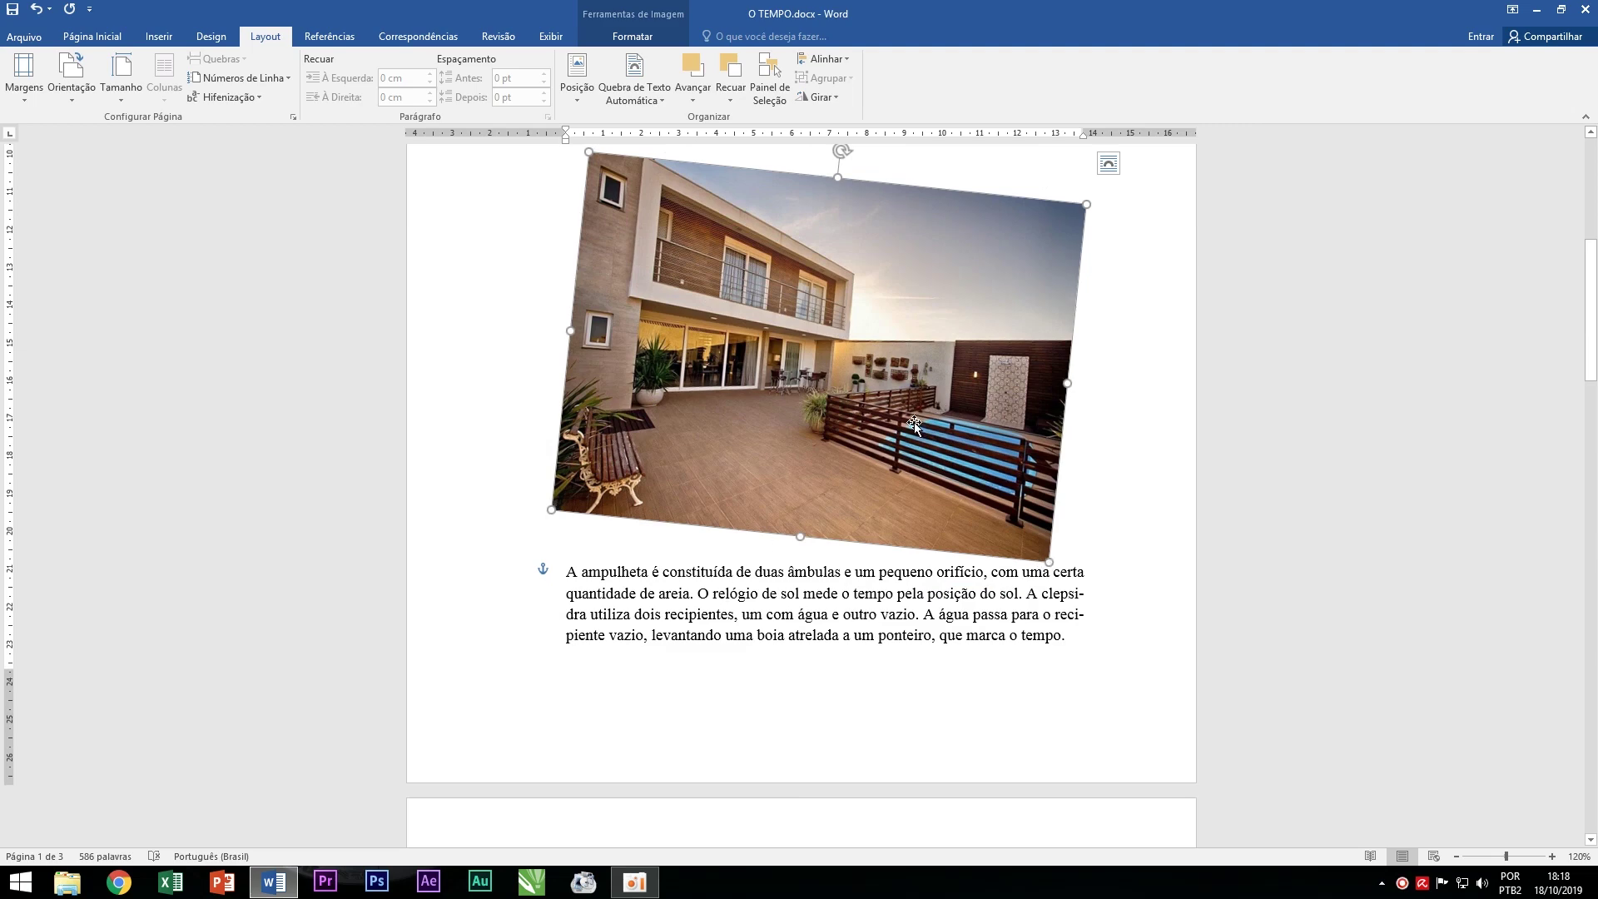
scroll(957, 474, up, 5)
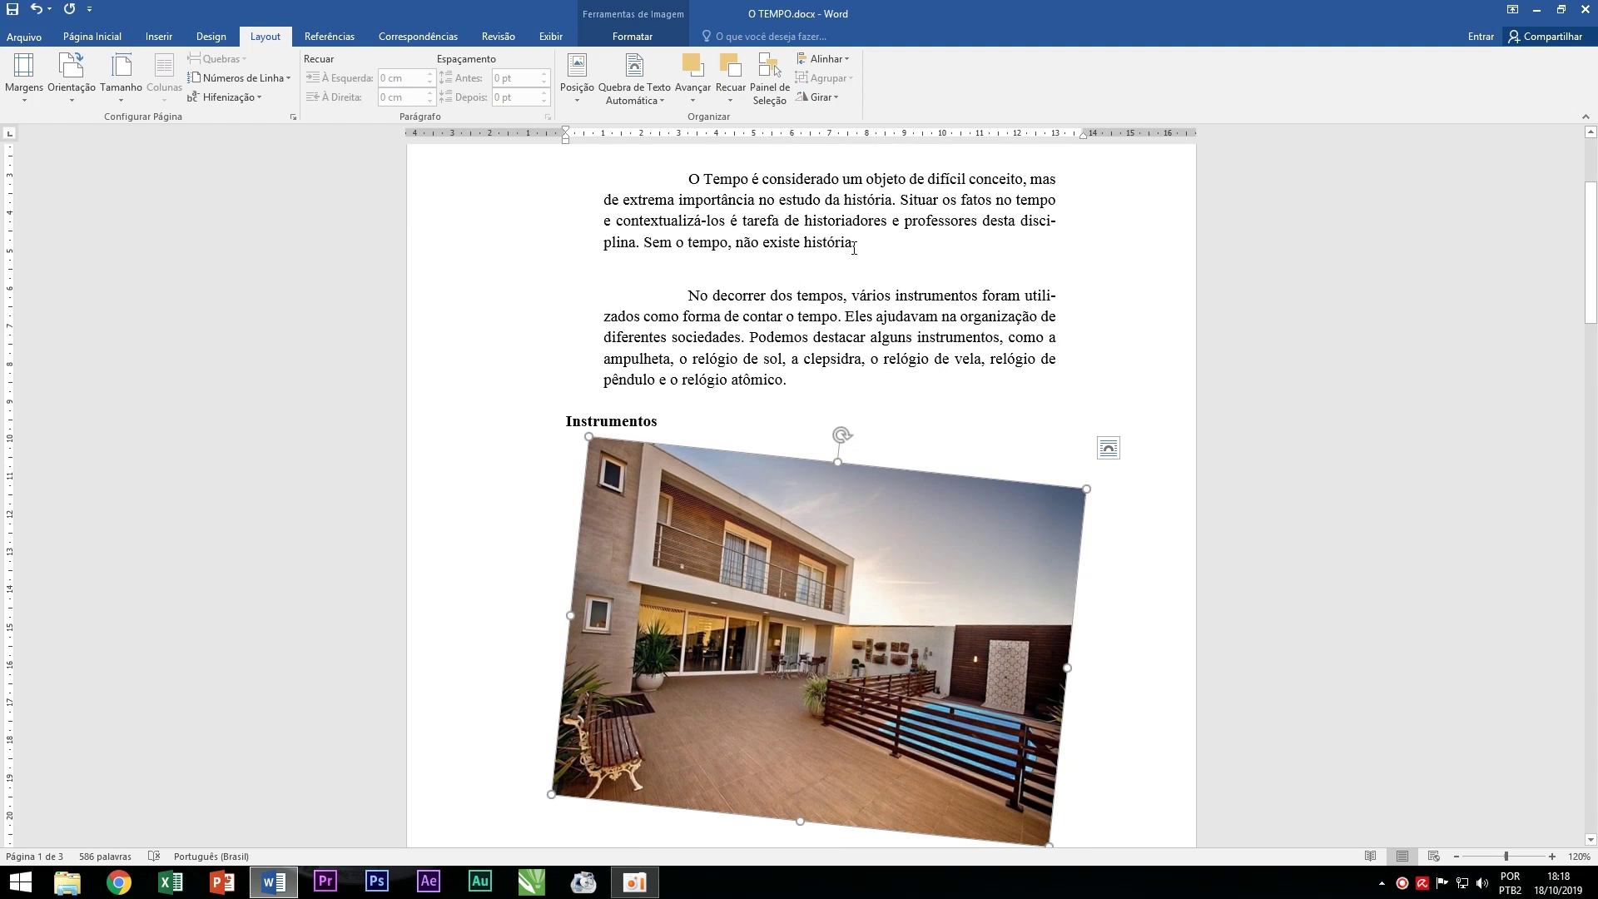
click(867, 246)
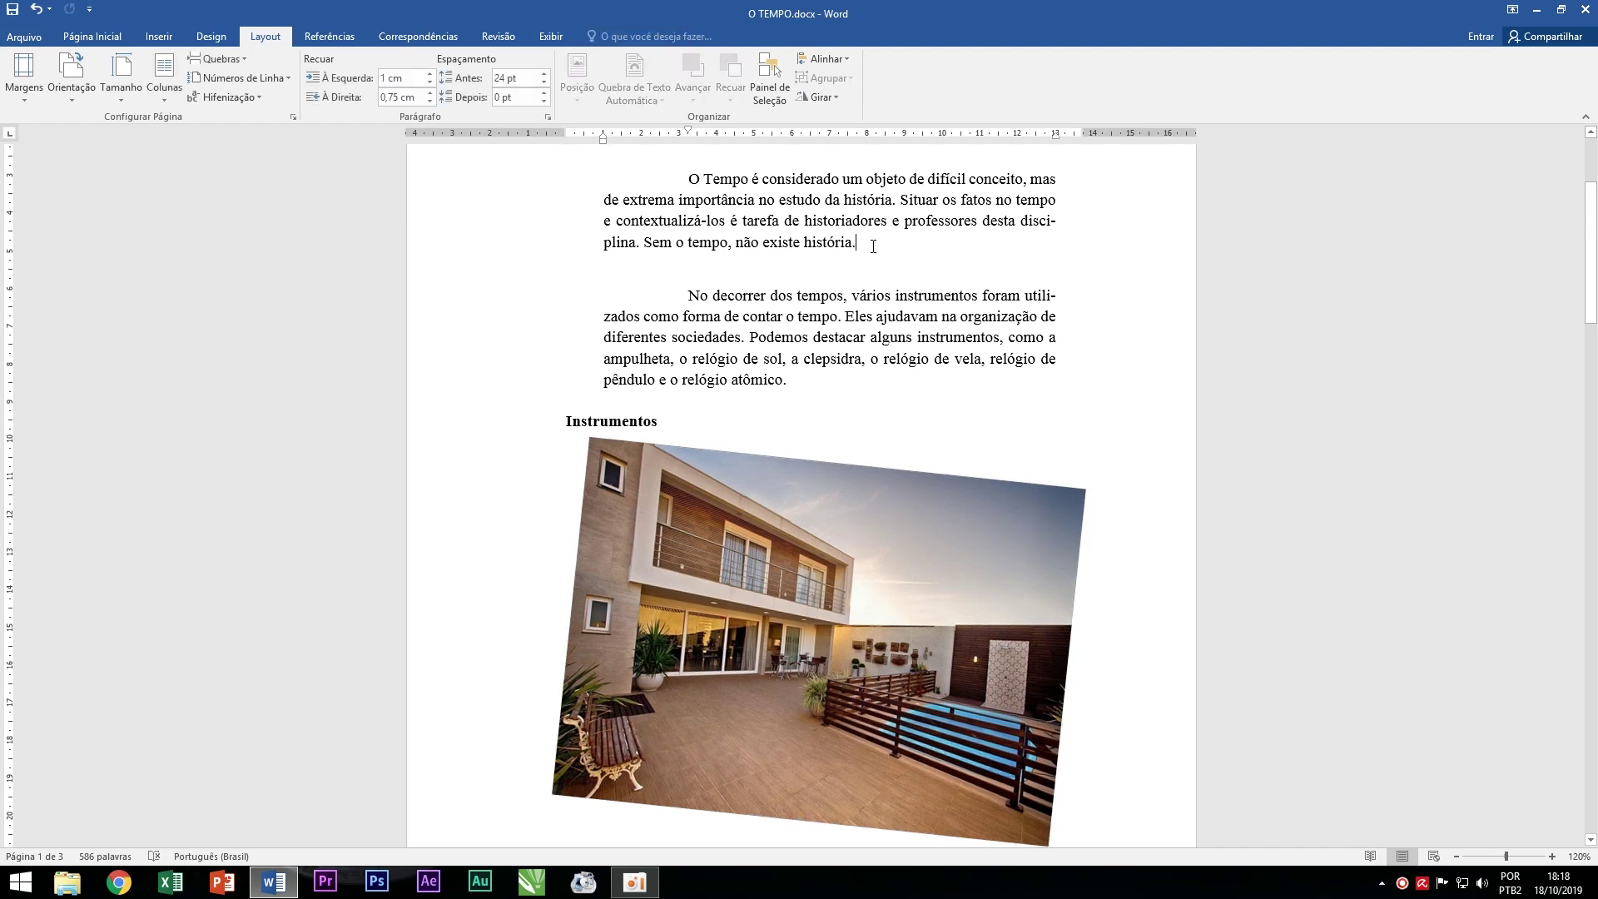